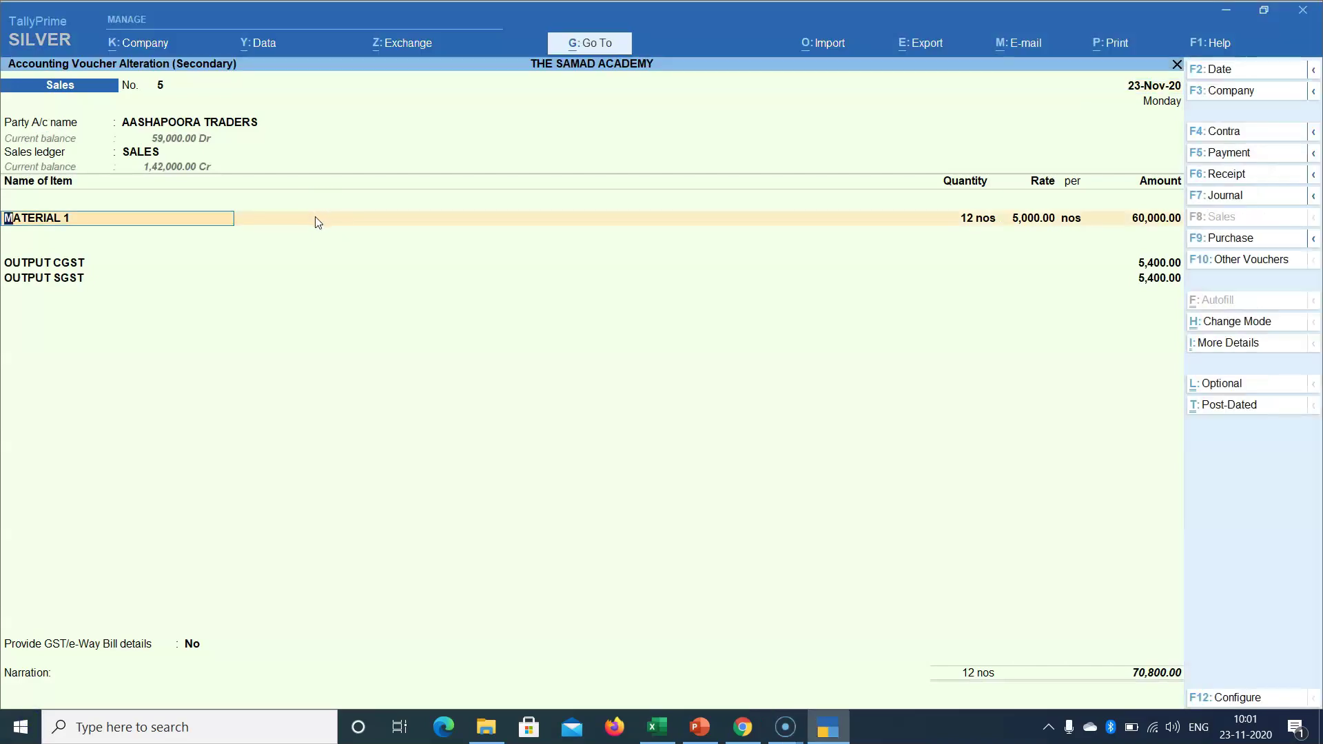
Step through voucher 5's MATERIAL 1 line and CGST/SGST rows to the GST/e-Way Bill details prompt
left_click(190, 131)
key("Return")
key("Return")
key("Return")
key("Return")
key("Return")
key("Return")
key("Return")
key("Return")
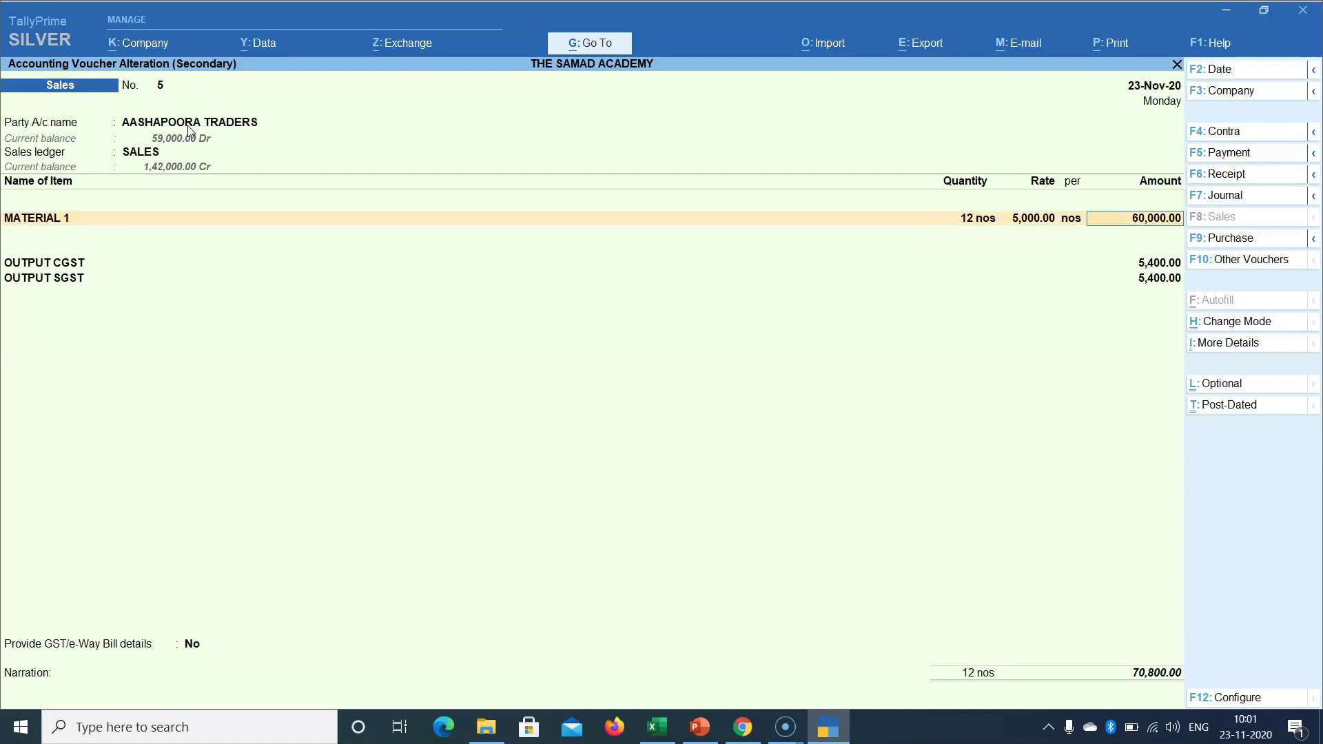
key("Return")
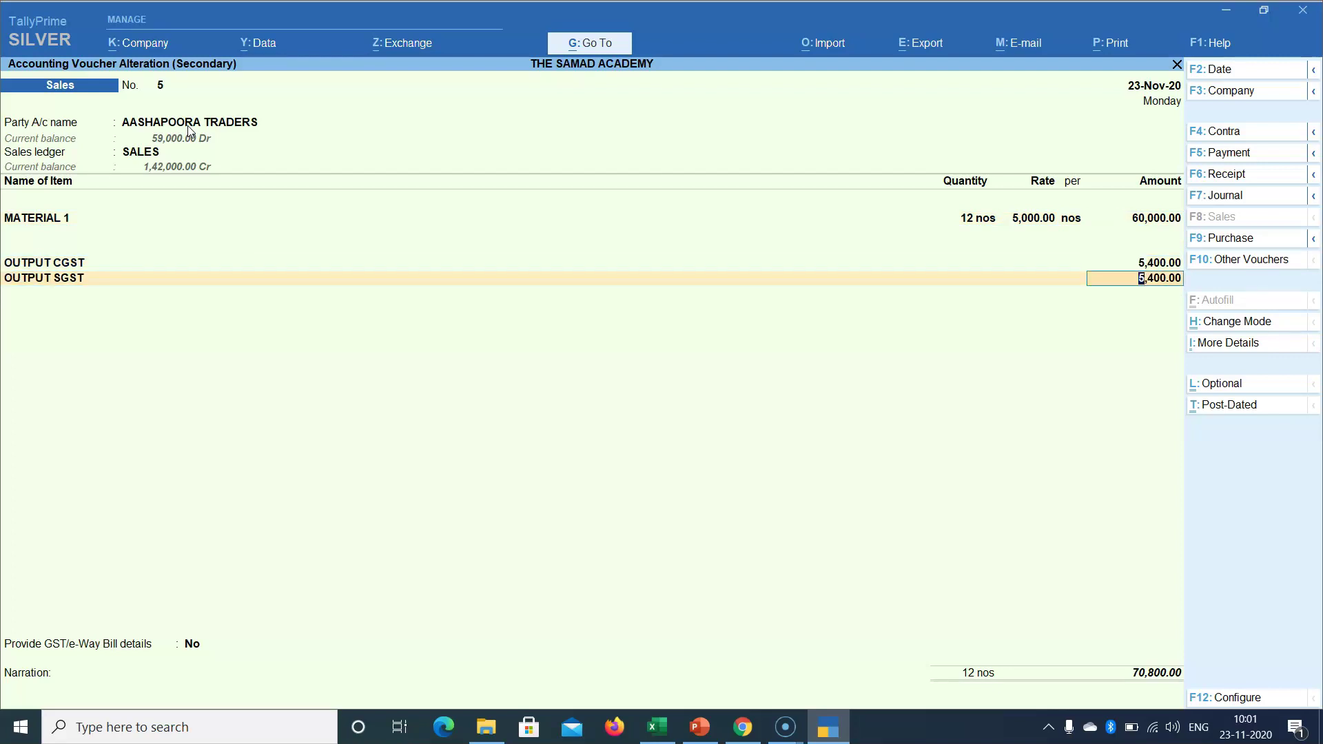
key("Return")
key("Return")
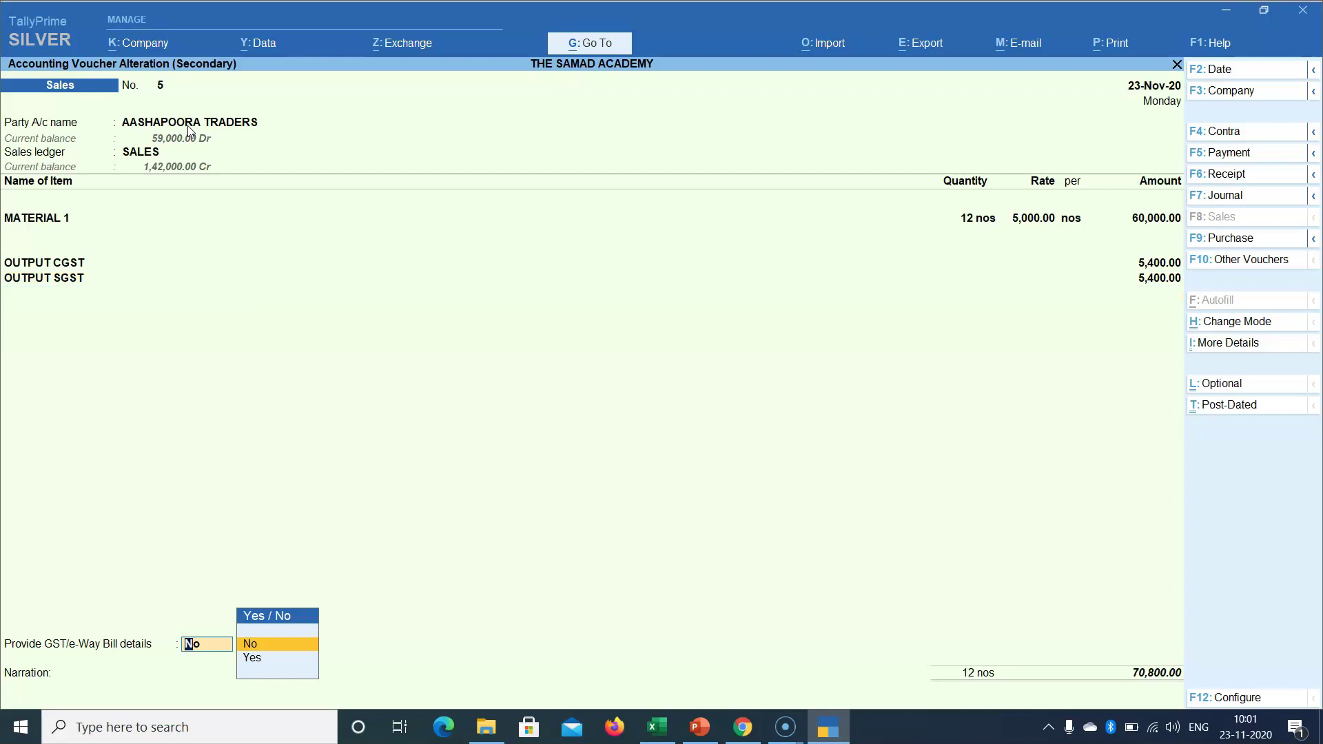
Answer Yes to provide GST/e-Way Bill details, leaving the e-Way Bill number blank
key("Down")
key("Return")
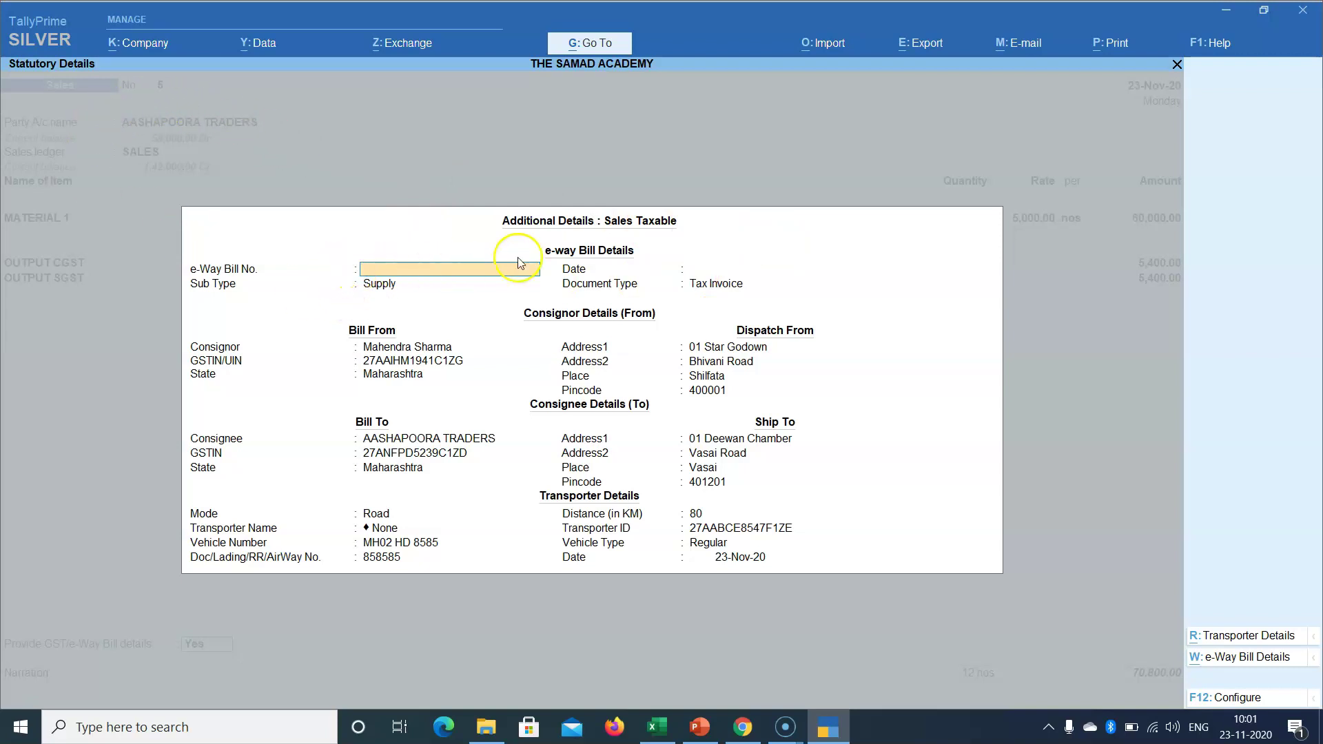
key("Return")
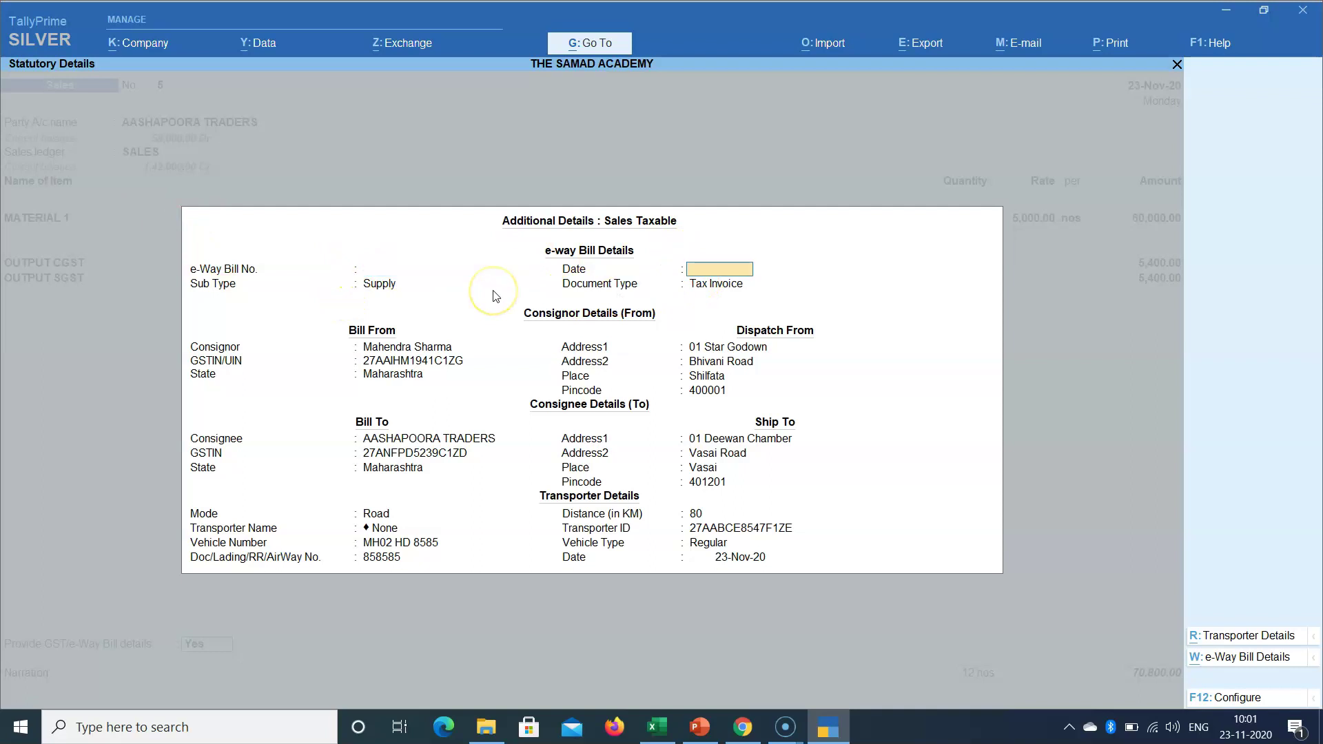
key("Return")
key("Return")
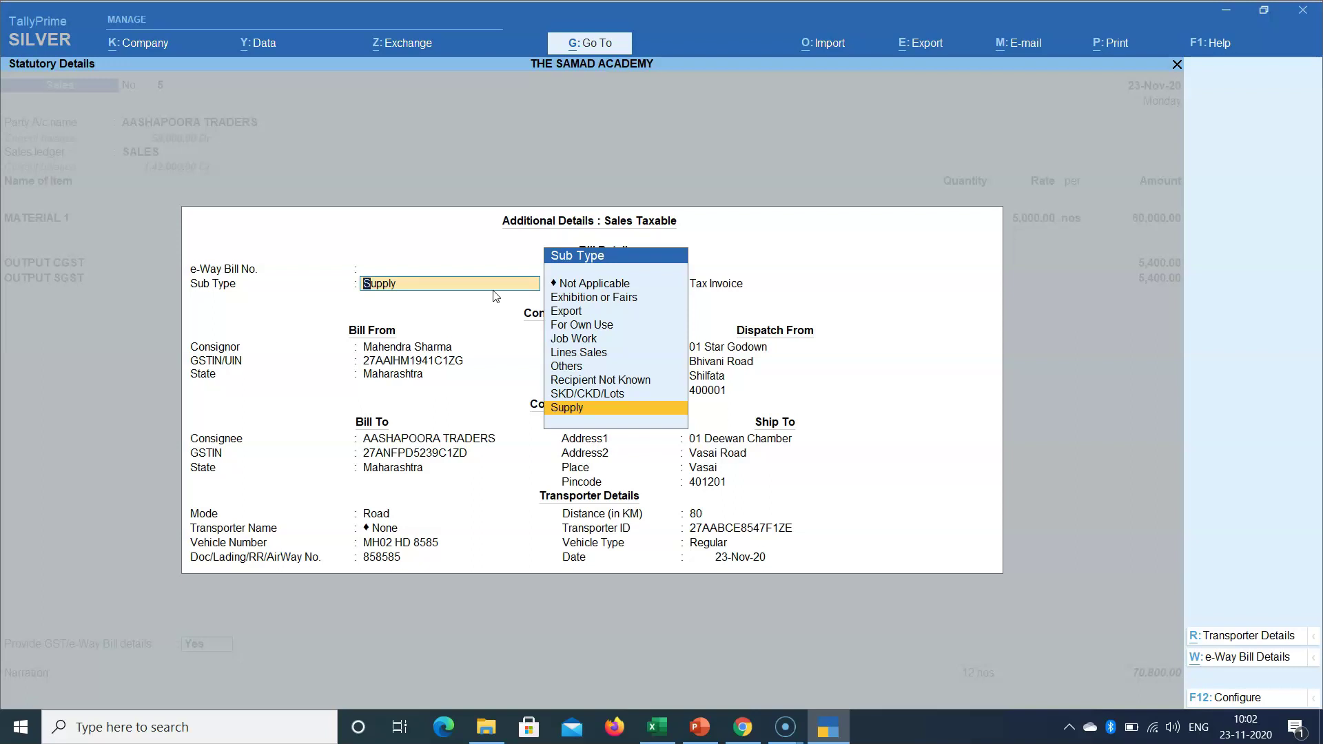
Keep sub type Supply and document type Tax Invoice
key("Up")
key("Down")
key("Return")
key("Up")
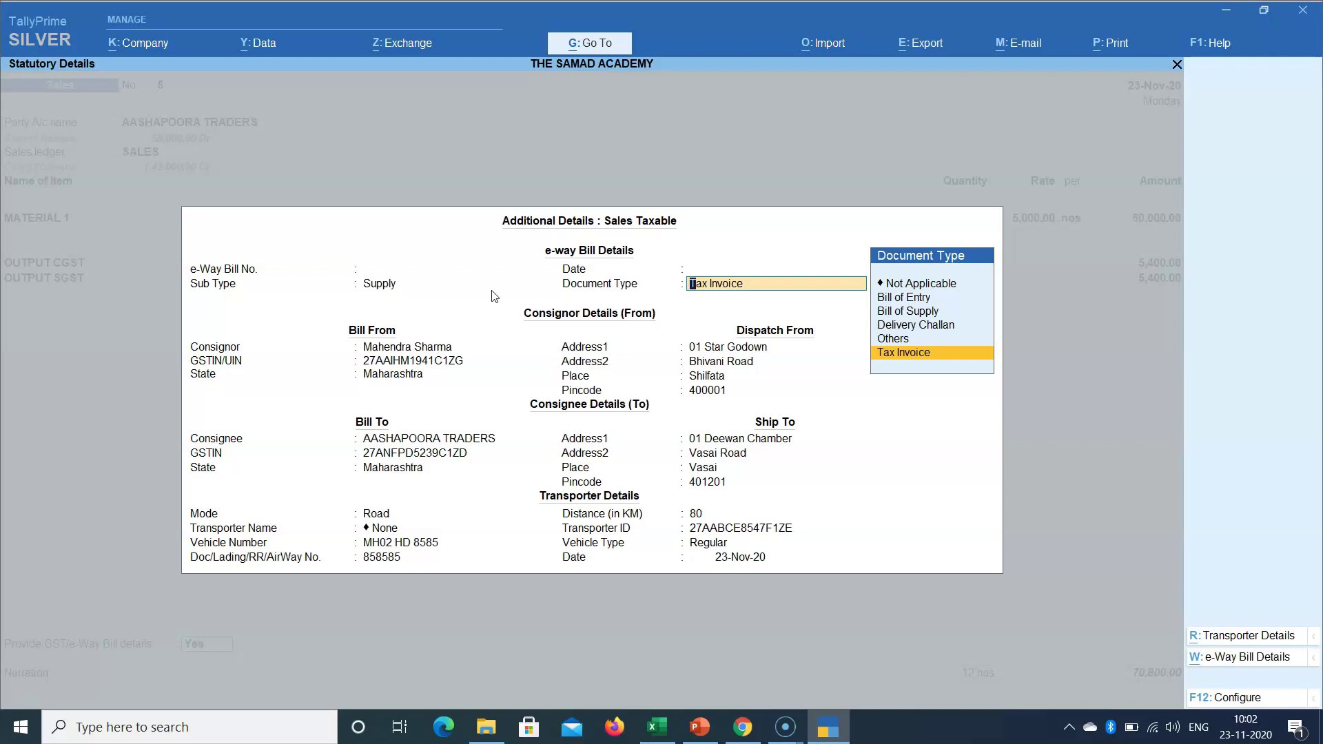
key("Return")
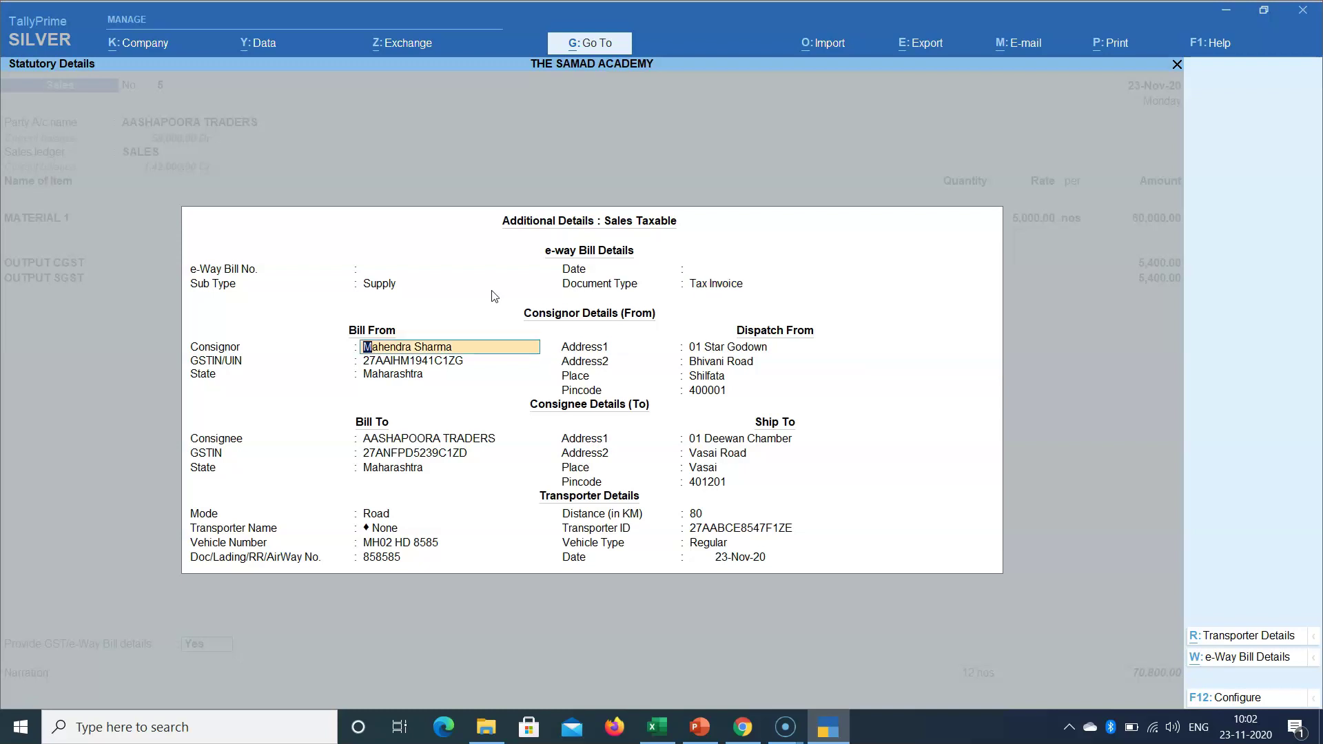
Accept the consignor dispatch and consignee ship-to address details unchanged
key("Return")
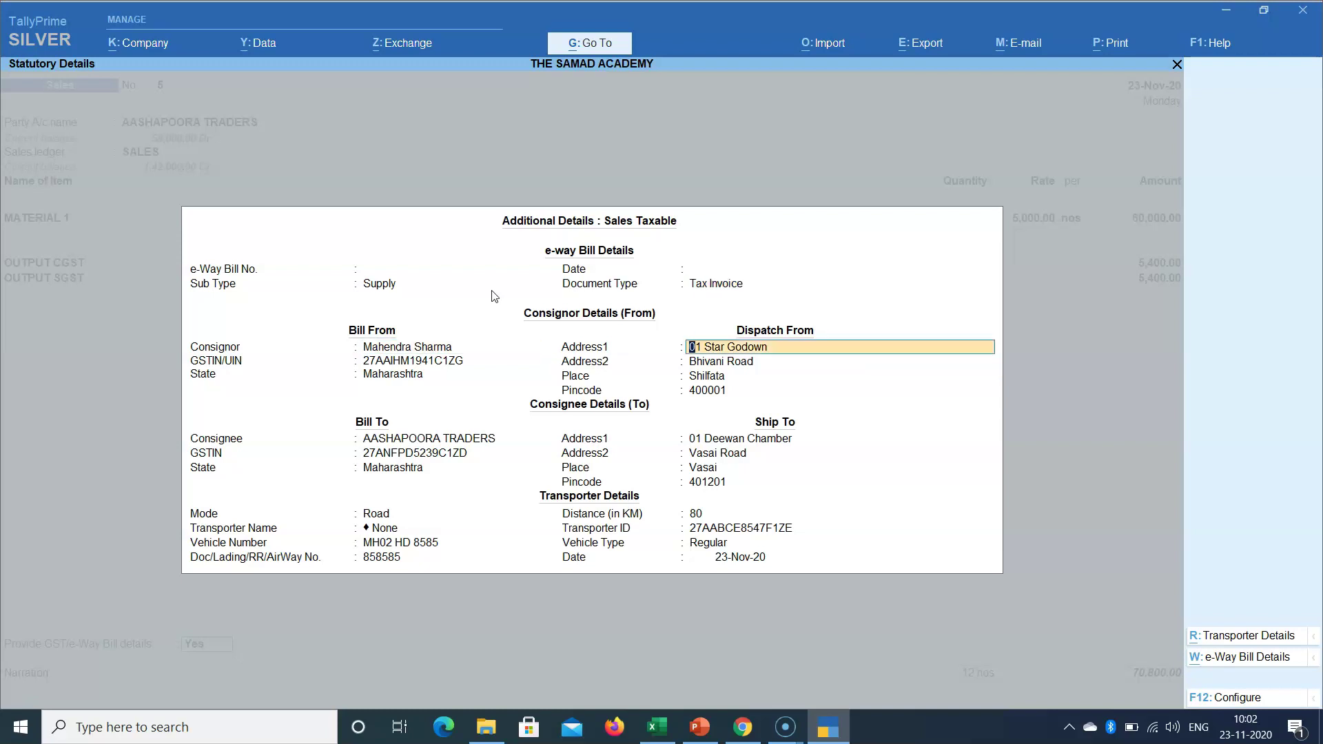
key("Return")
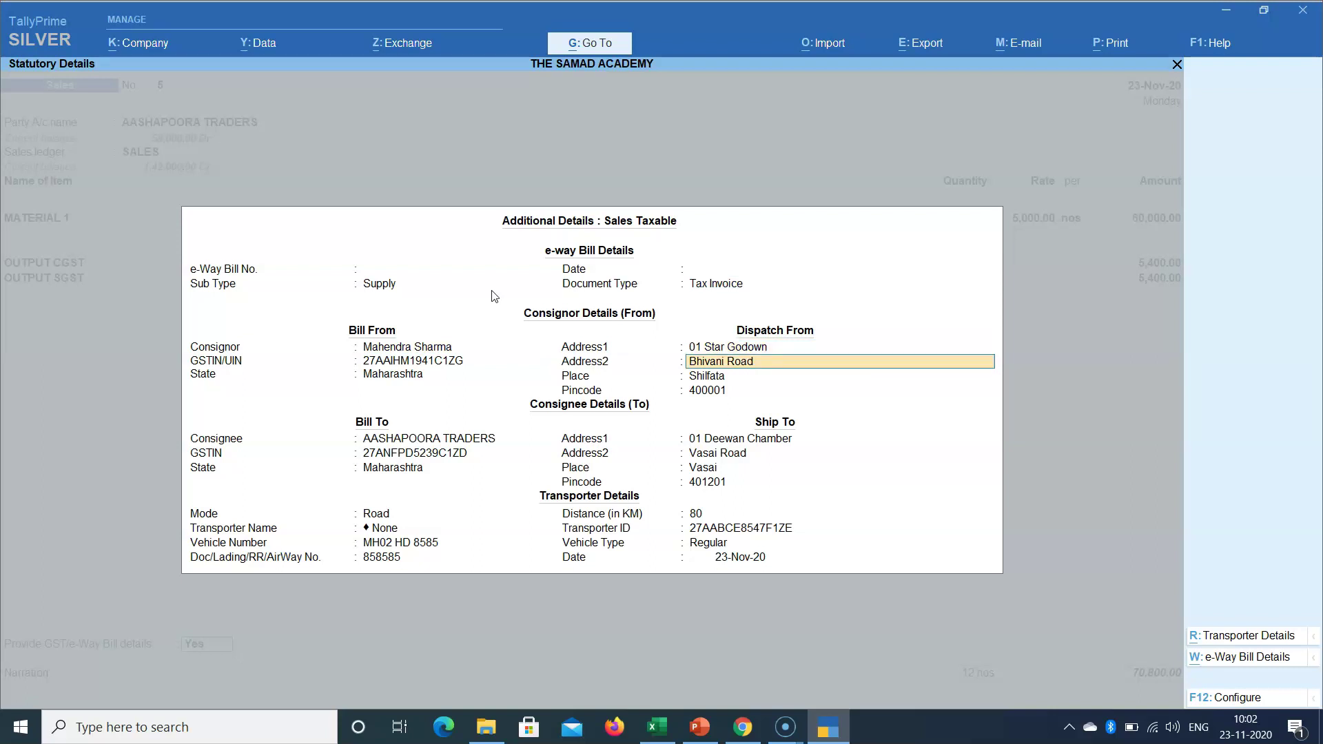
key("Return")
key("Return")
key("Return")
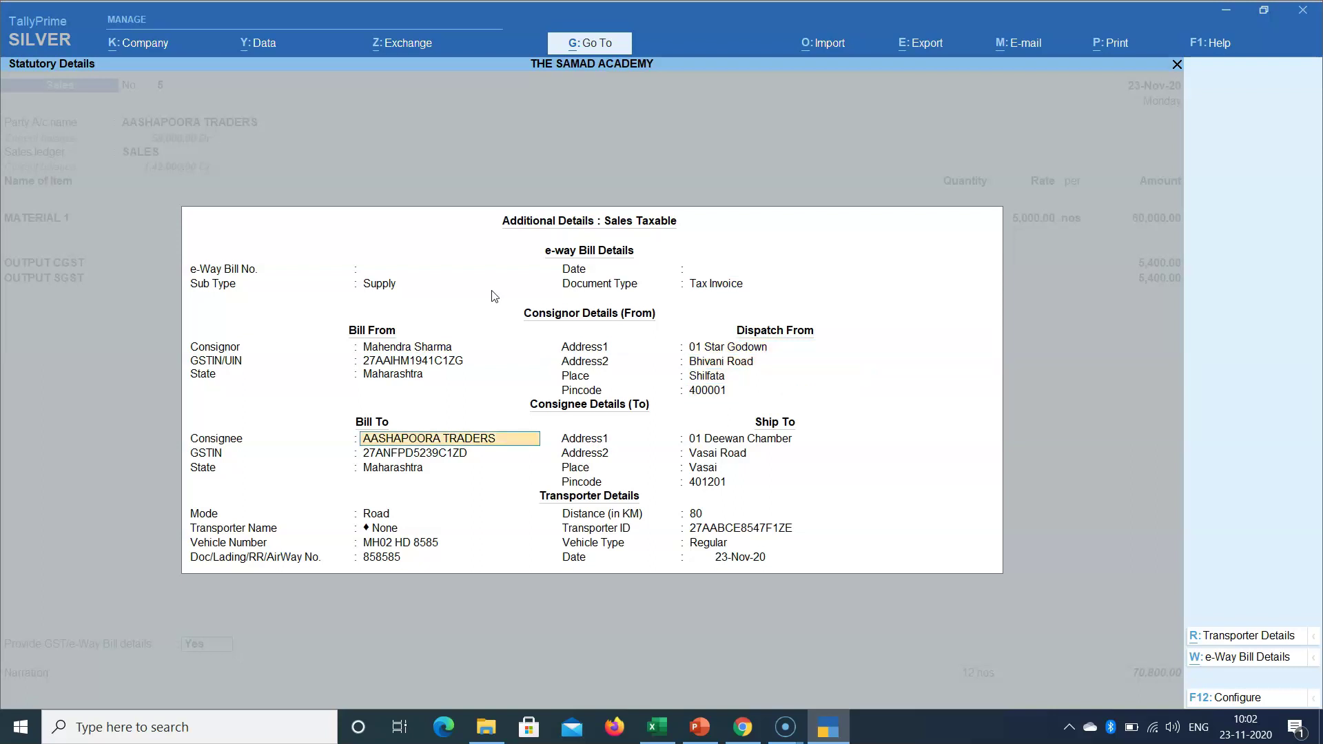
key("Return")
key("Return")
key("Return")
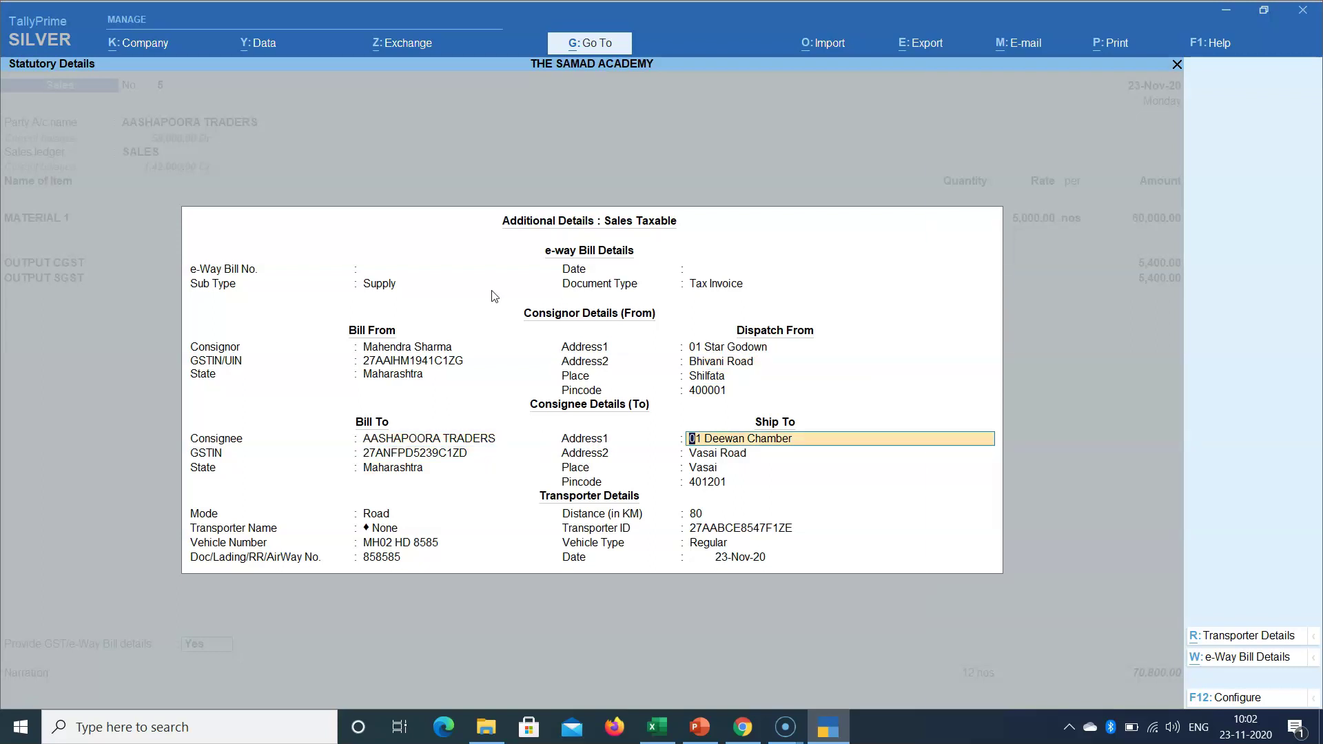
key("Return")
key("Return")
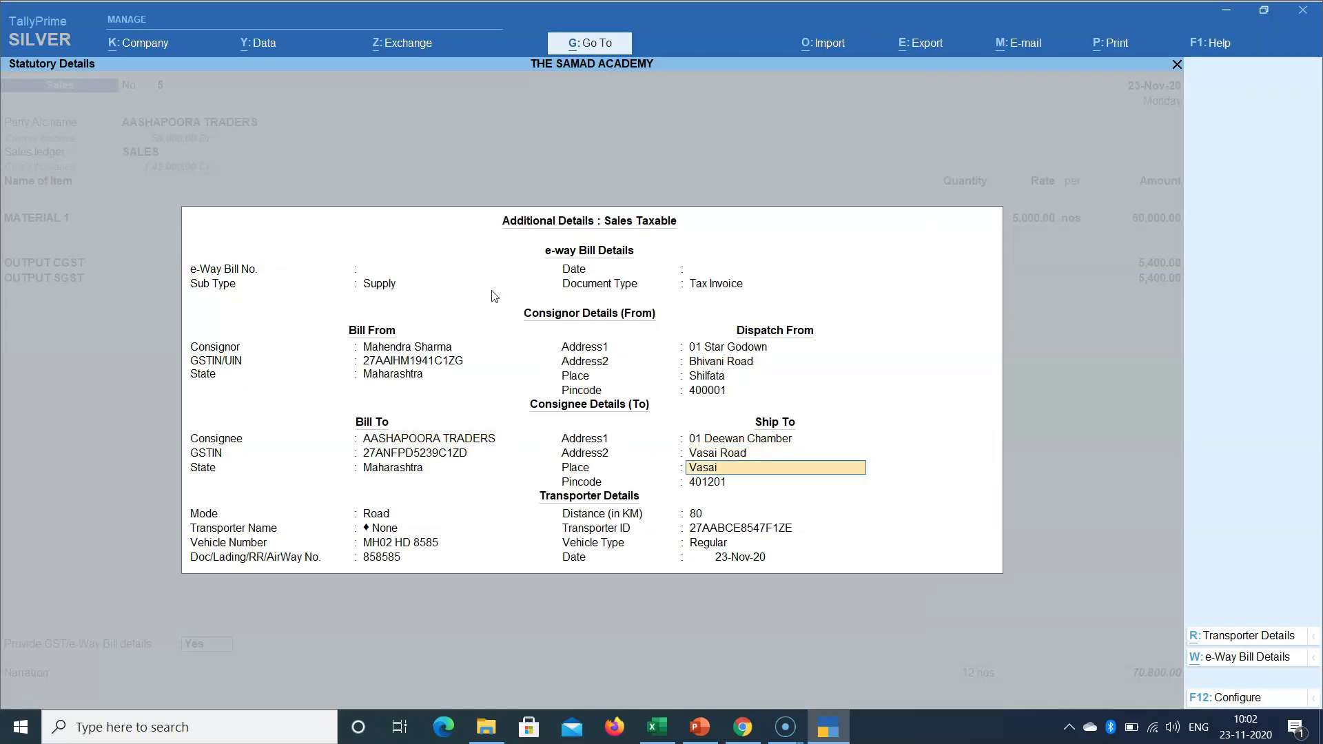
key("Return")
key("Return")
key("Return")
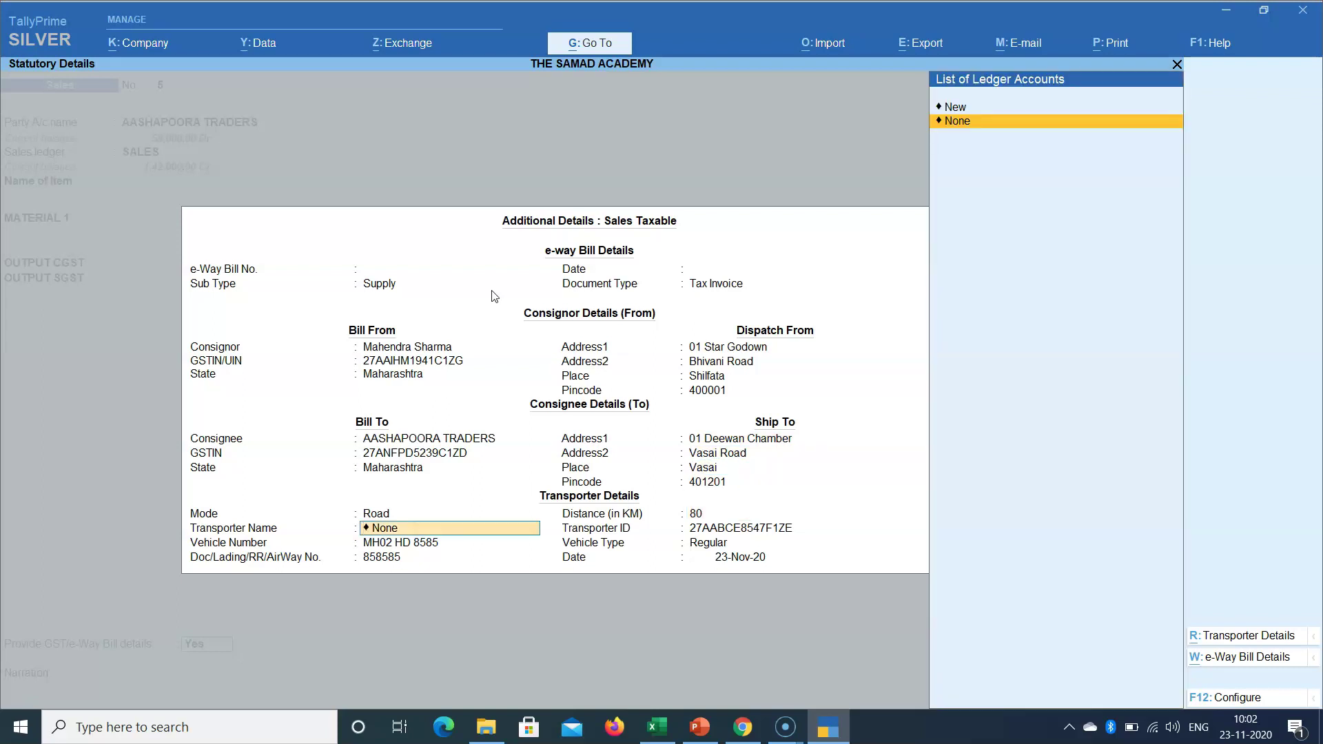
Create XYZ TRANSPORTER as a new transporter name
key("Up")
key("Return")
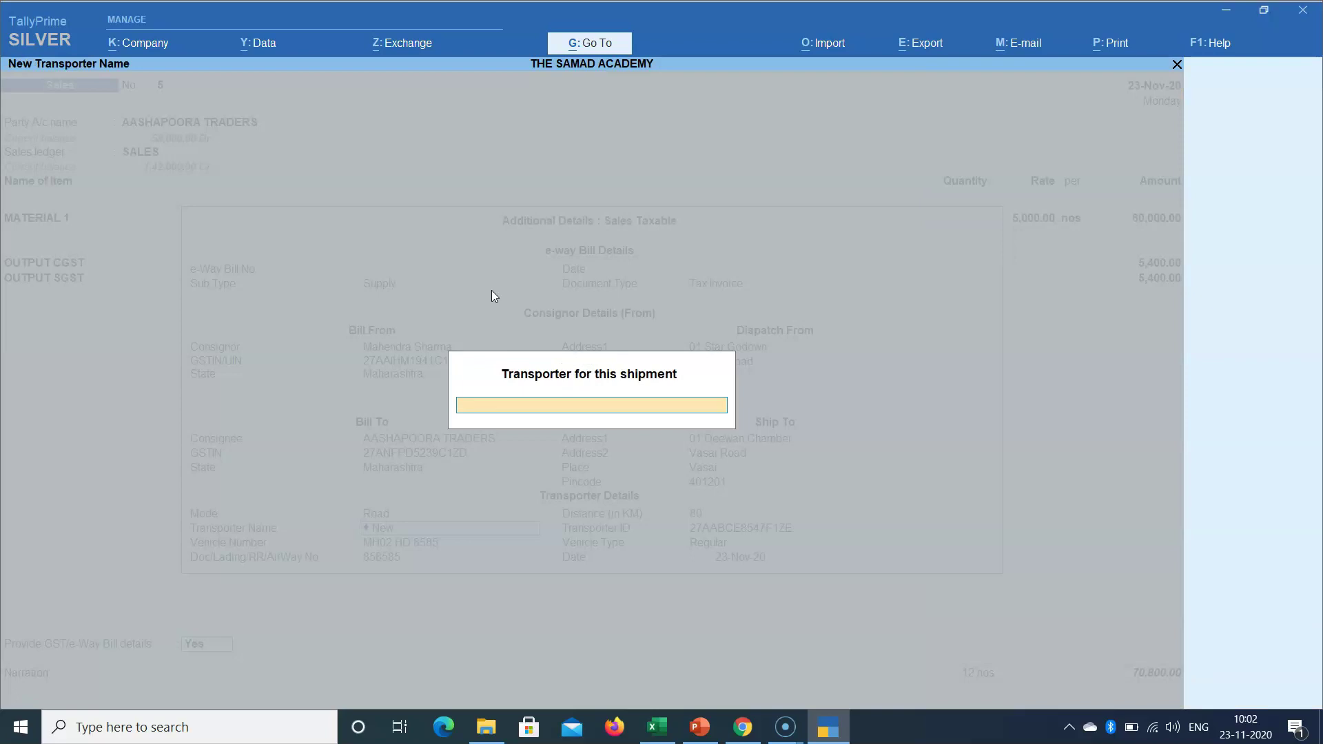
type("XYZ TRANSPORTER")
key("Return")
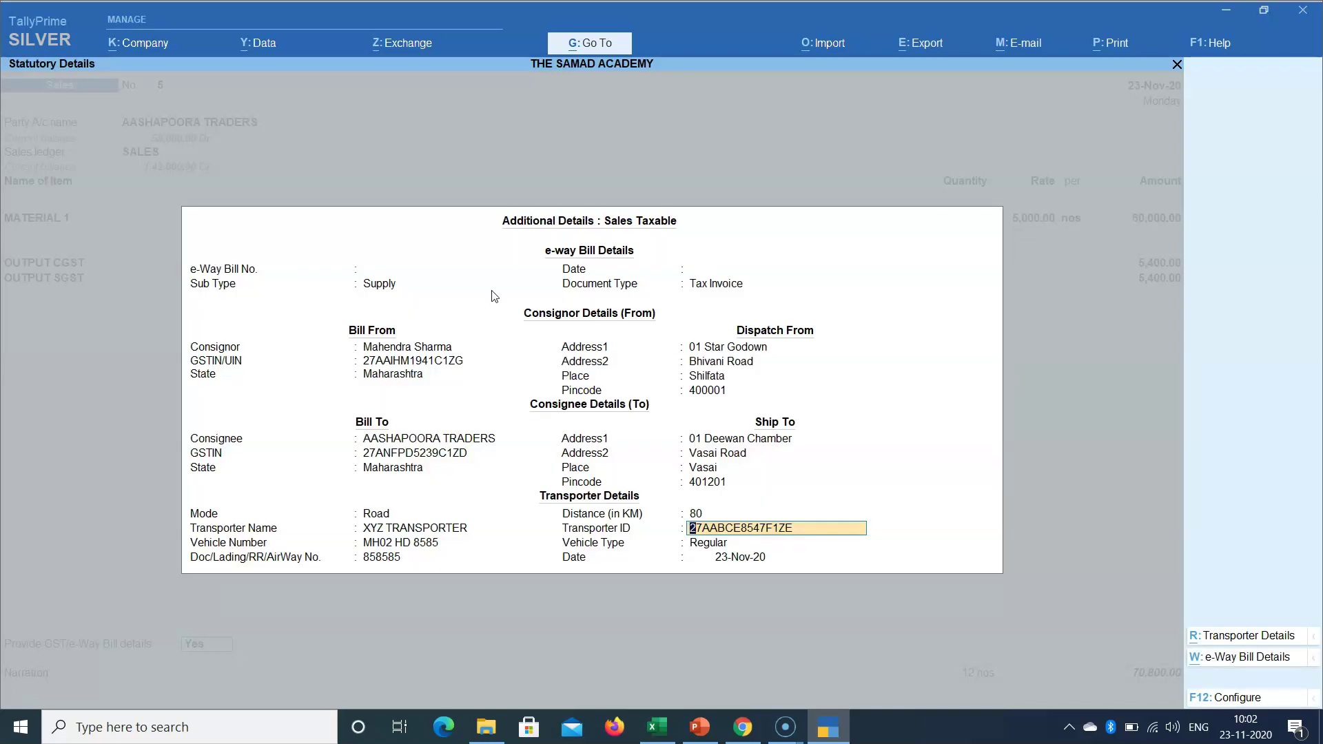
key("Return")
key("BackSpace")
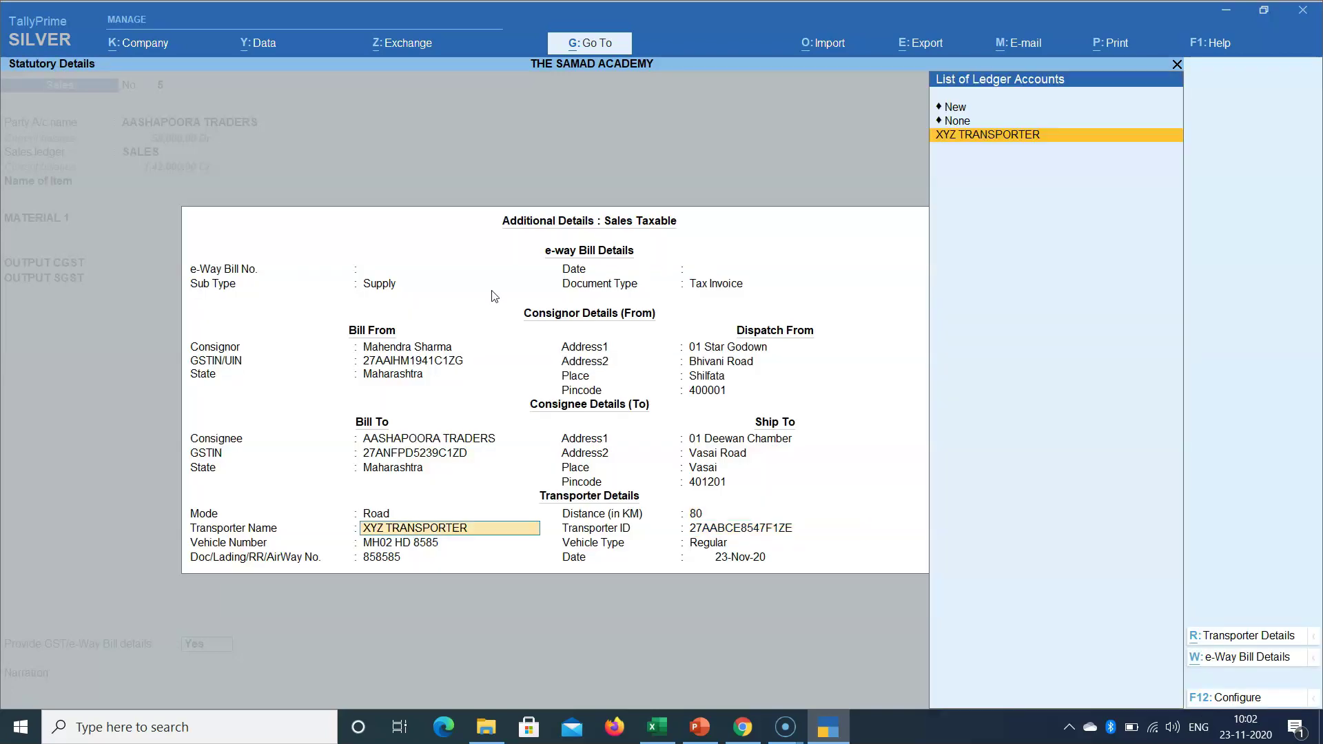
key("Return")
Confirm XYZ TRANSPORTER, keep vehicle type Regular and document number 858585
key("BackSpace")
key("Return")
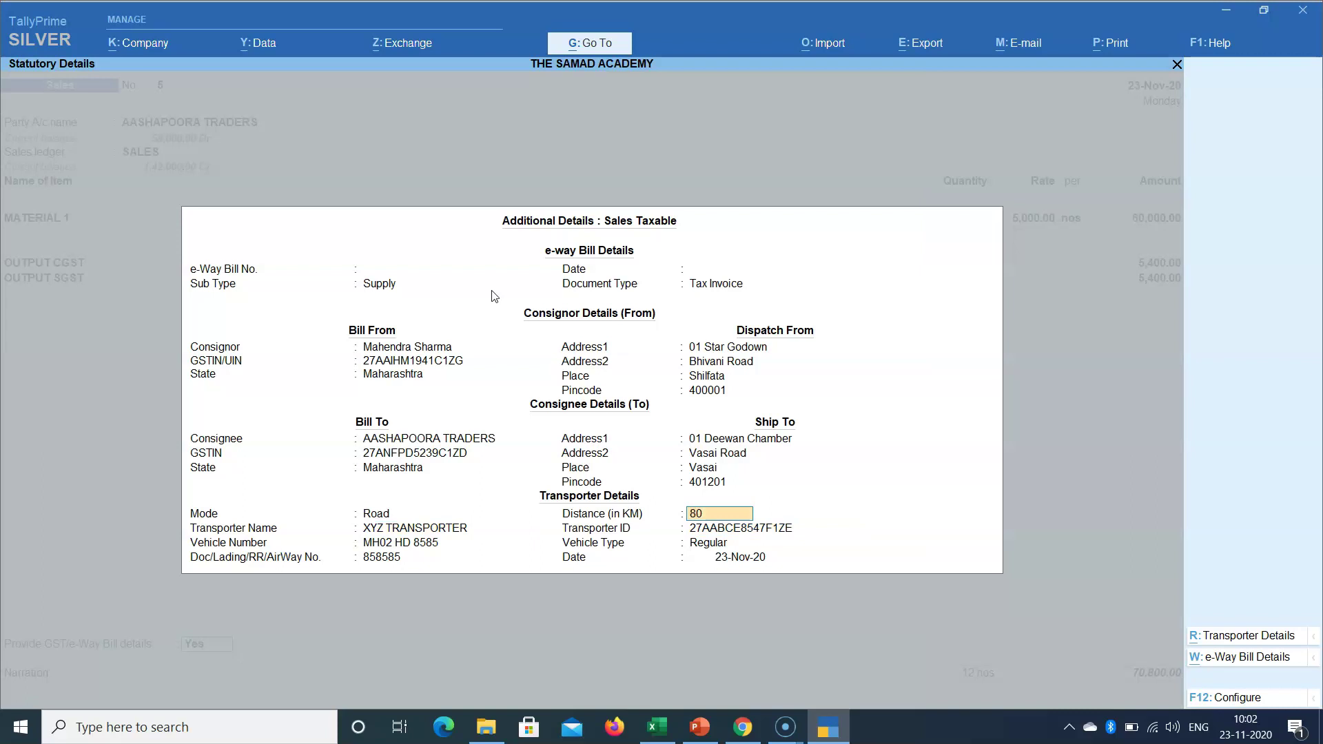
key("BackSpace")
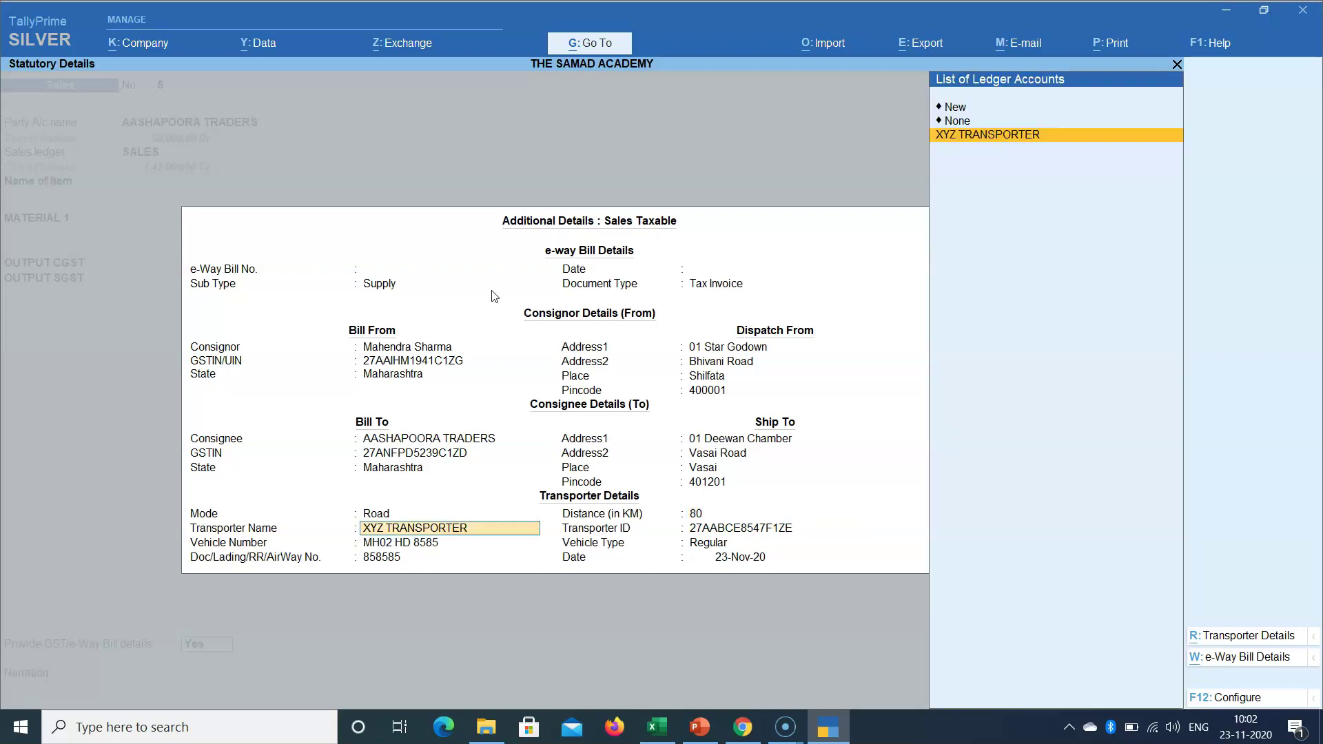
key("Return")
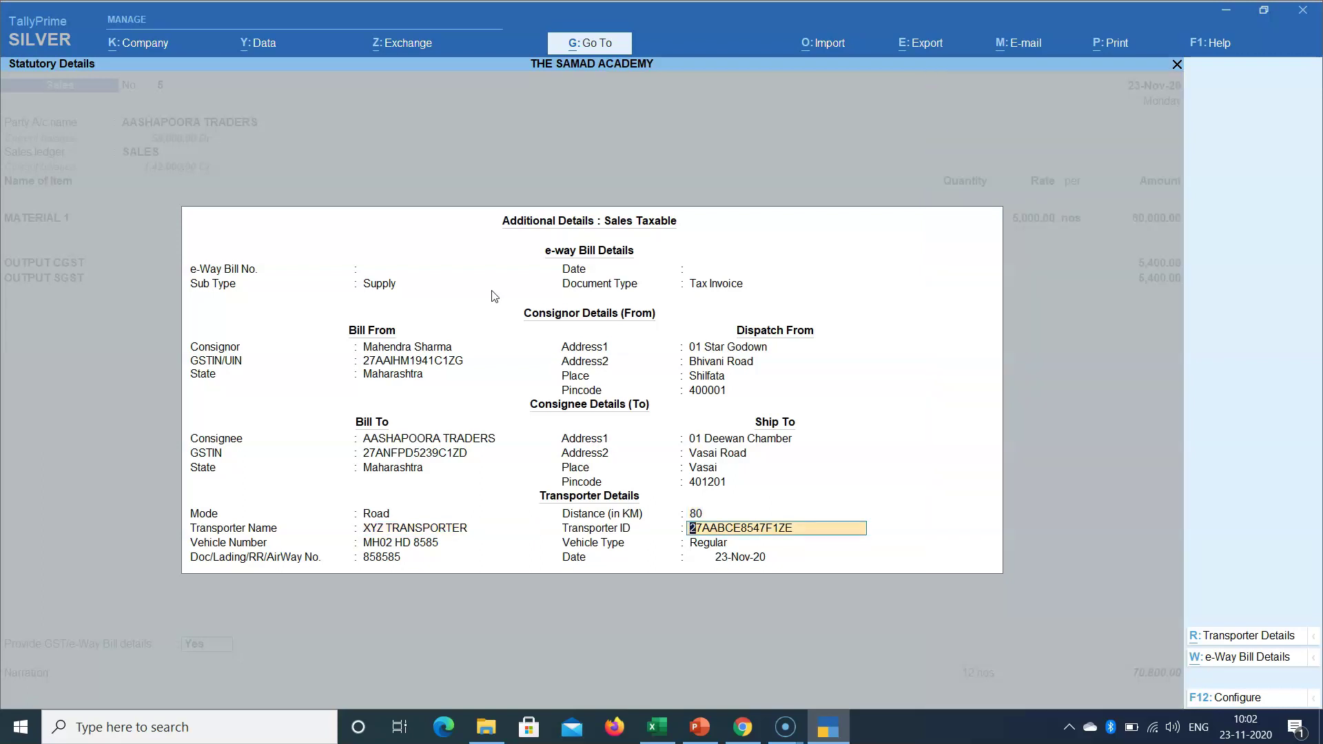
key("Return")
key("Return")
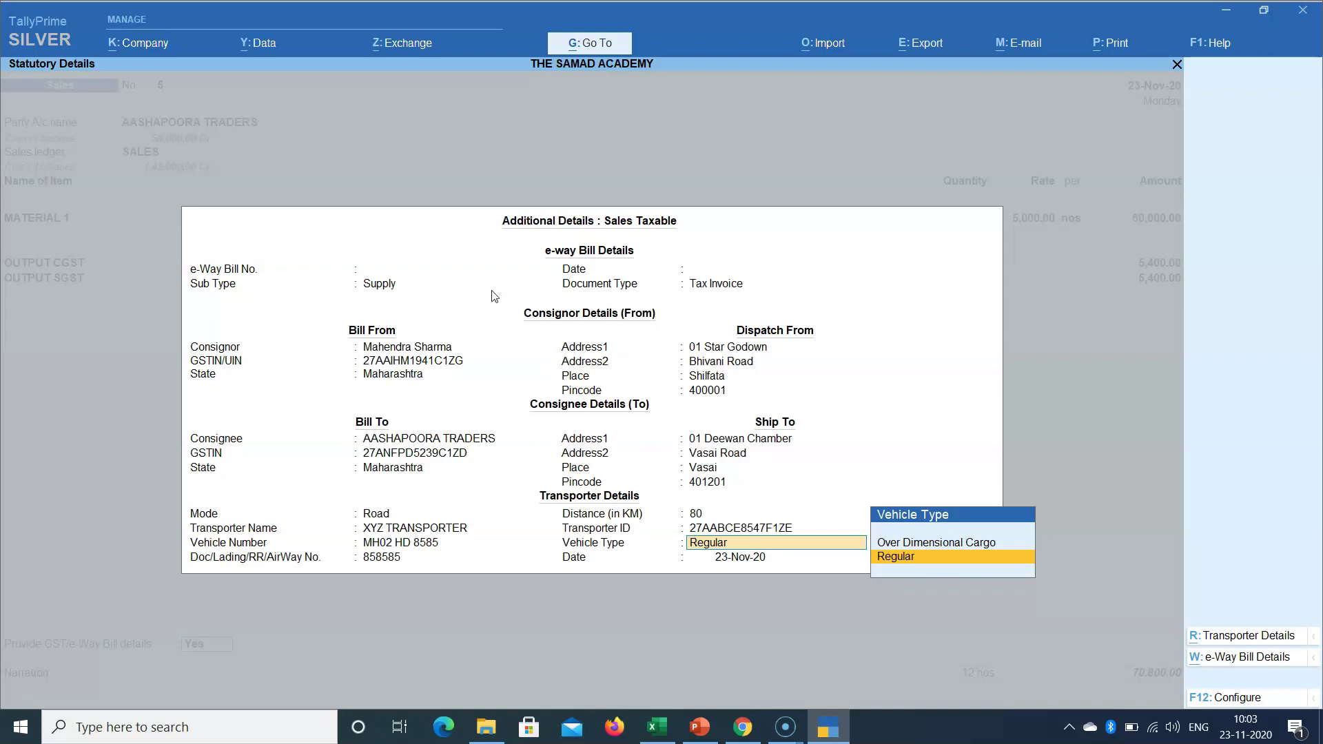
key("Return")
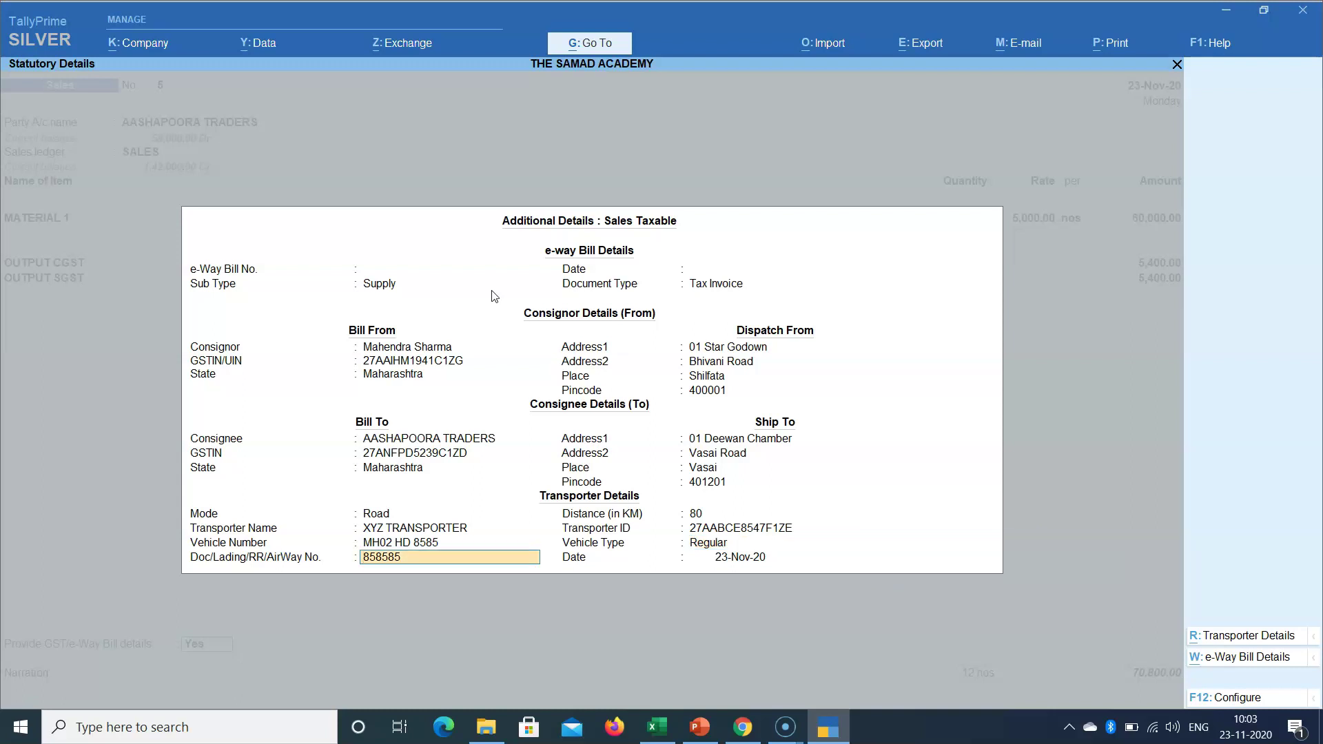
key("Return")
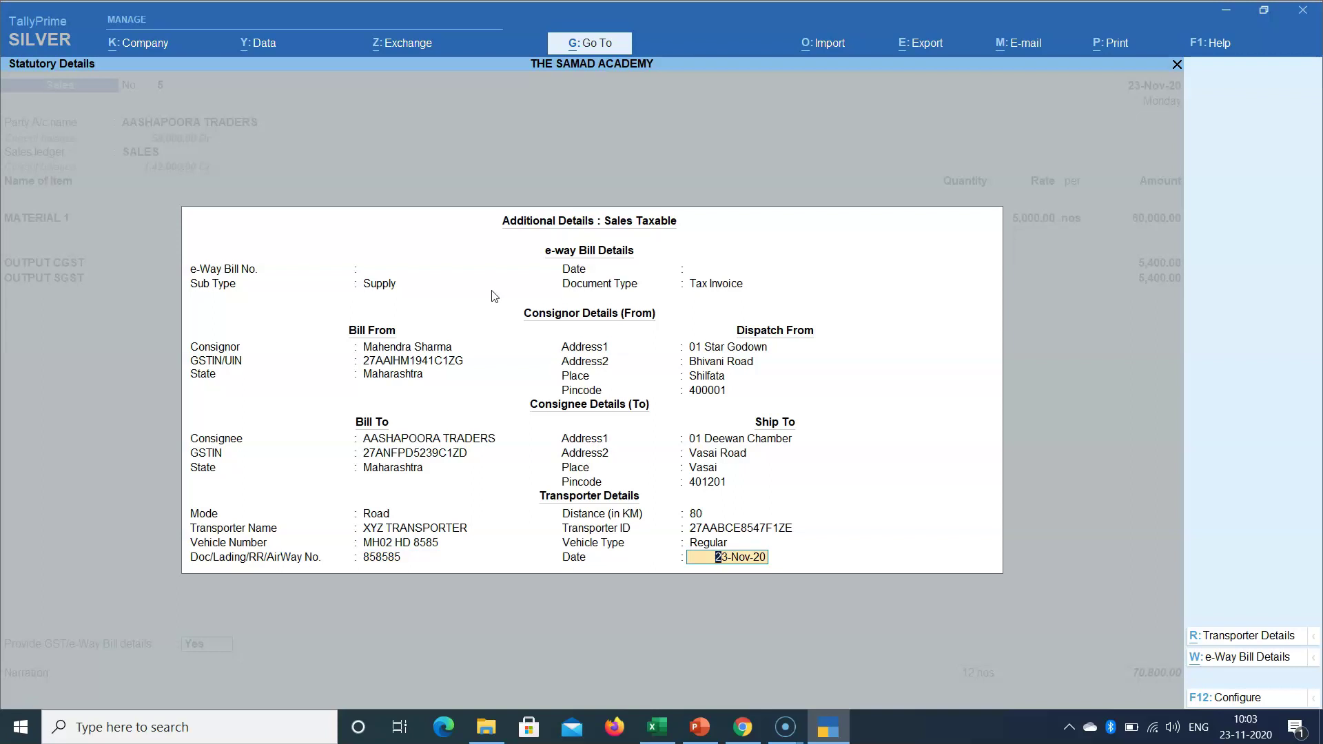
Add a transporter row with Road mode and transporter XYZ TRANSPORTER
left_click(1231, 637)
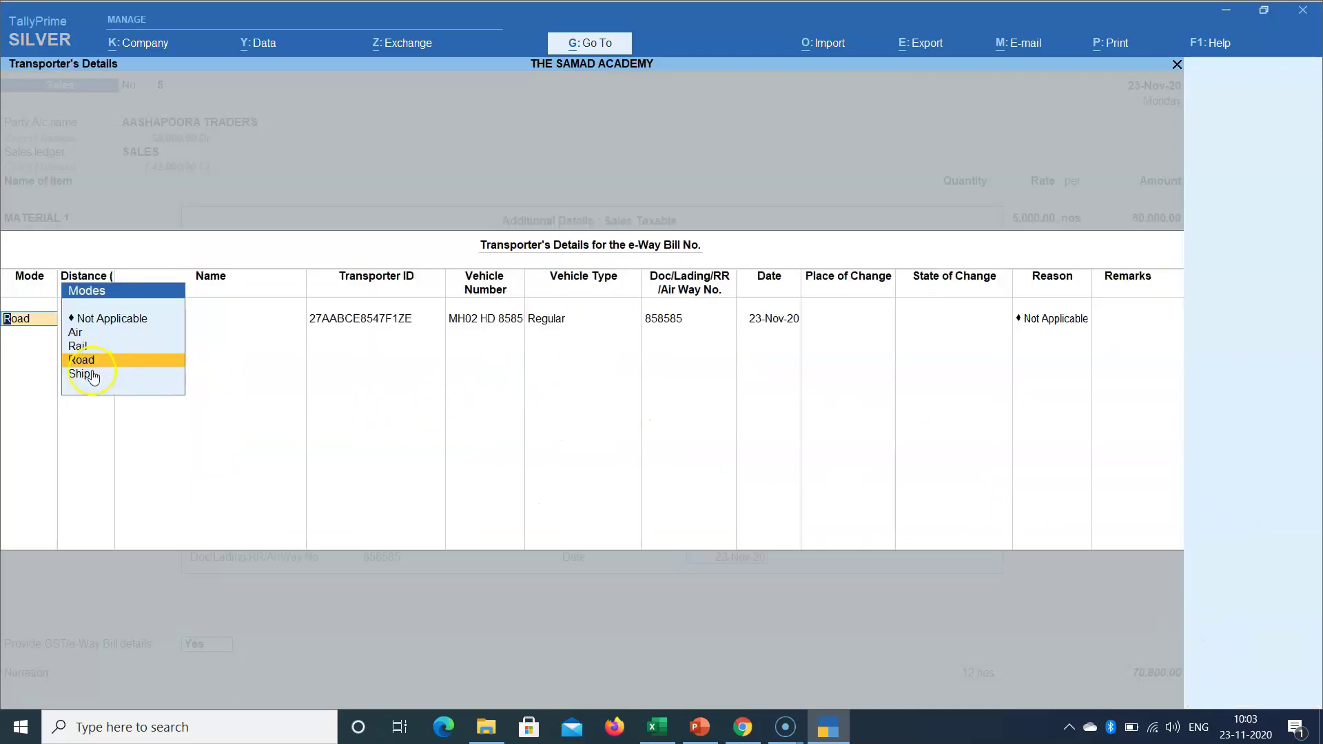
key("Return")
key("Return")
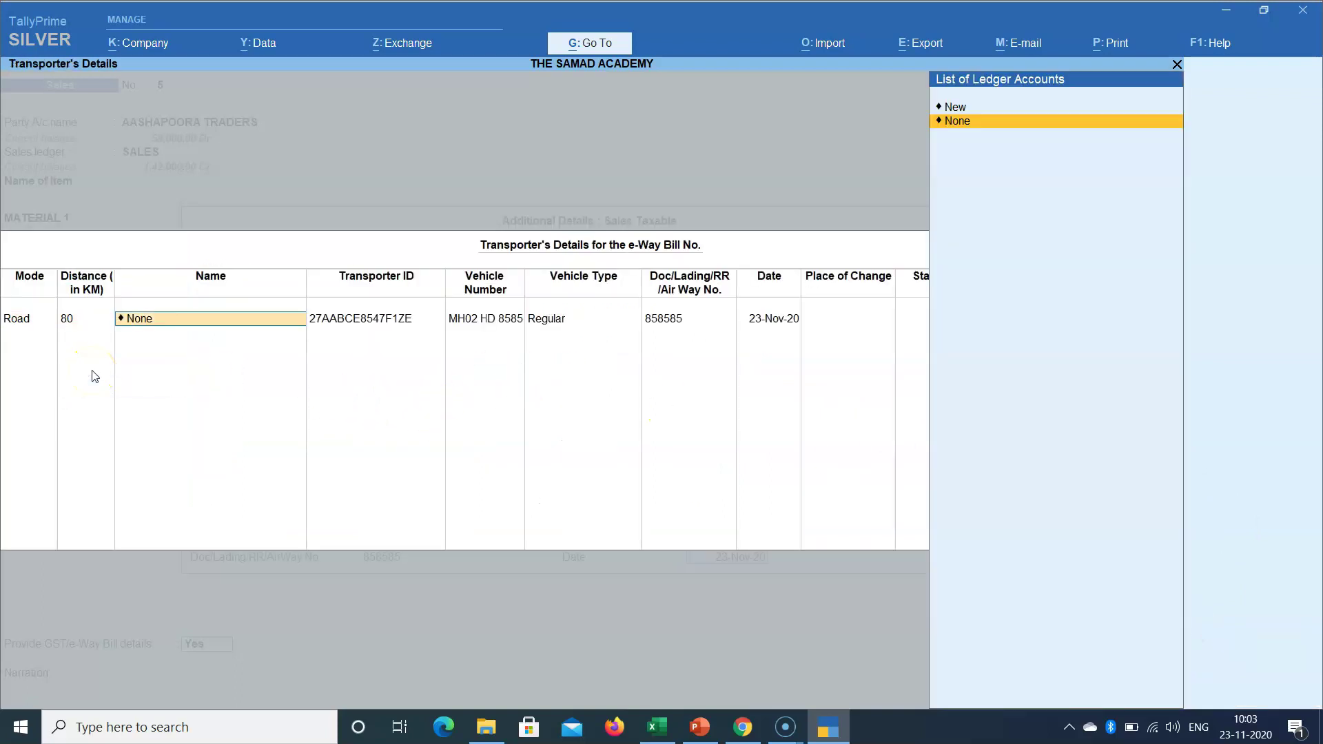
key("Up")
key("Return")
type("XY")
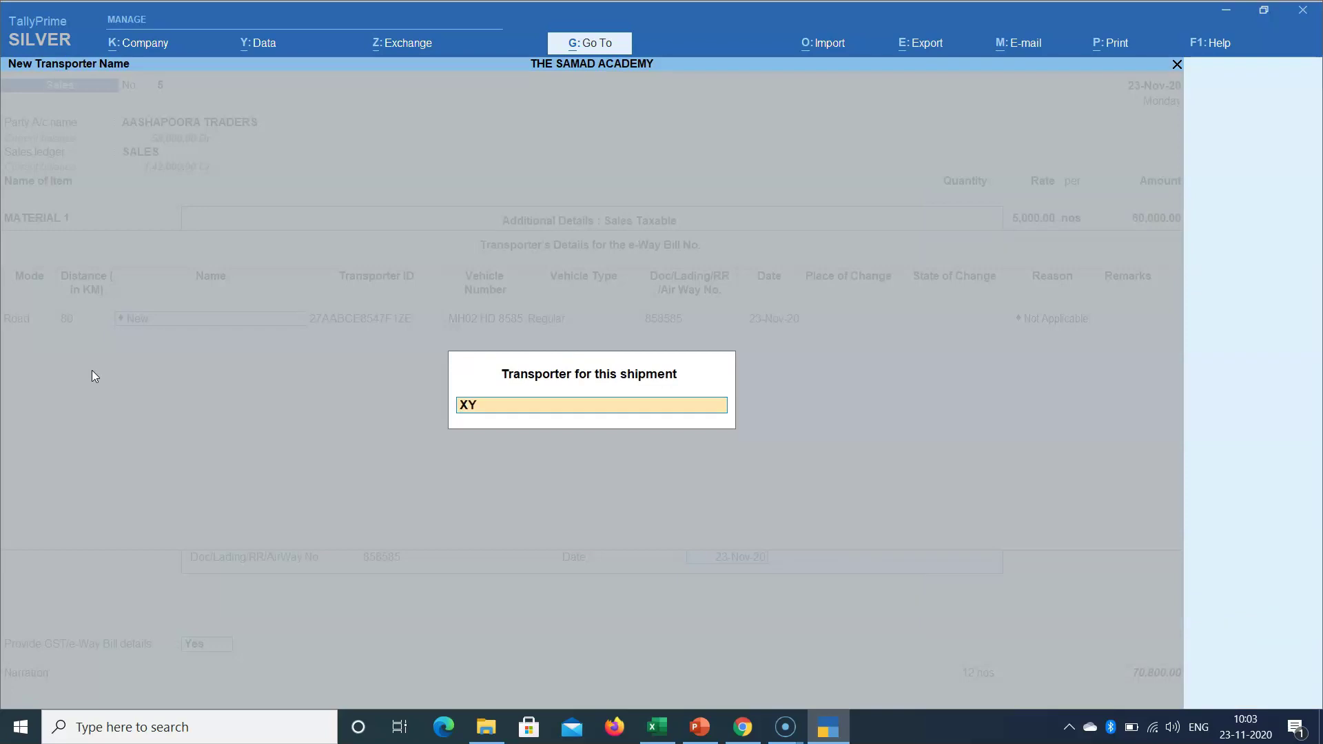
type("Z TRANSPORTER")
key("Return")
key("Return")
key("Return")
key("Return")
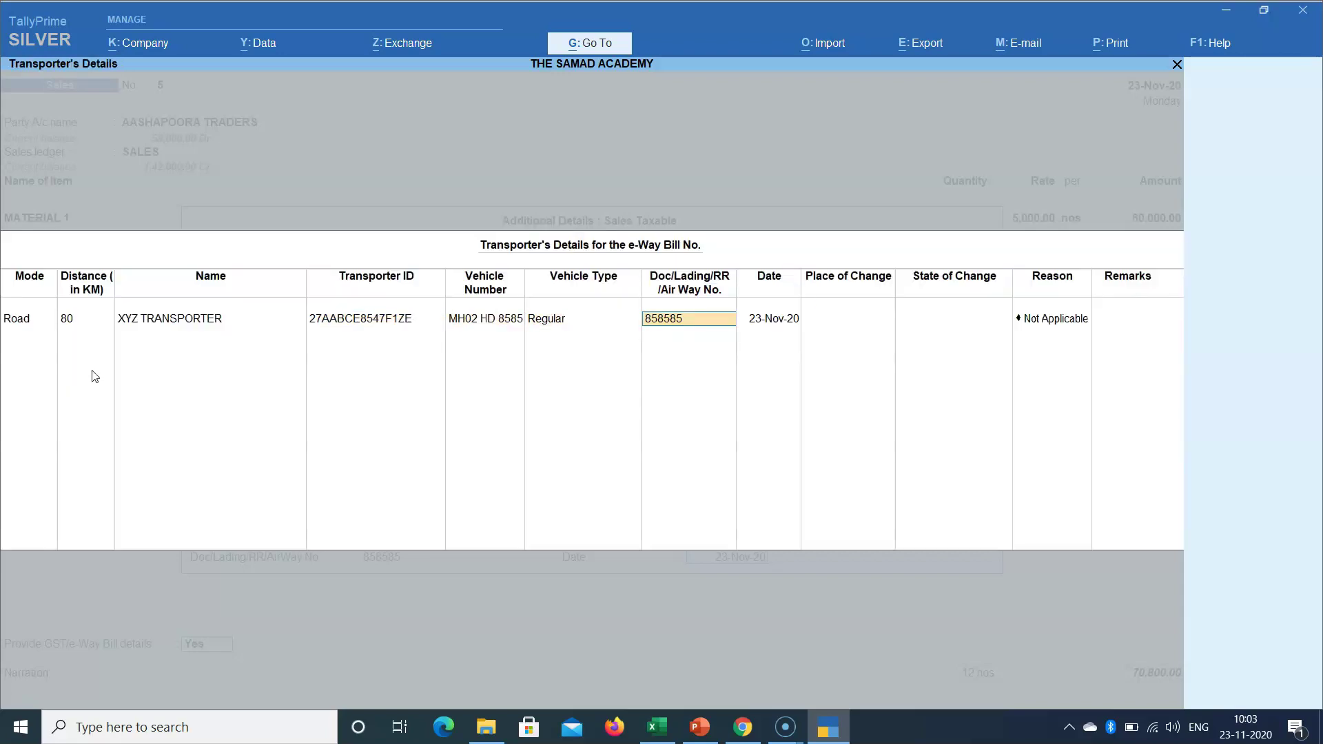
key("Return")
key("Return")
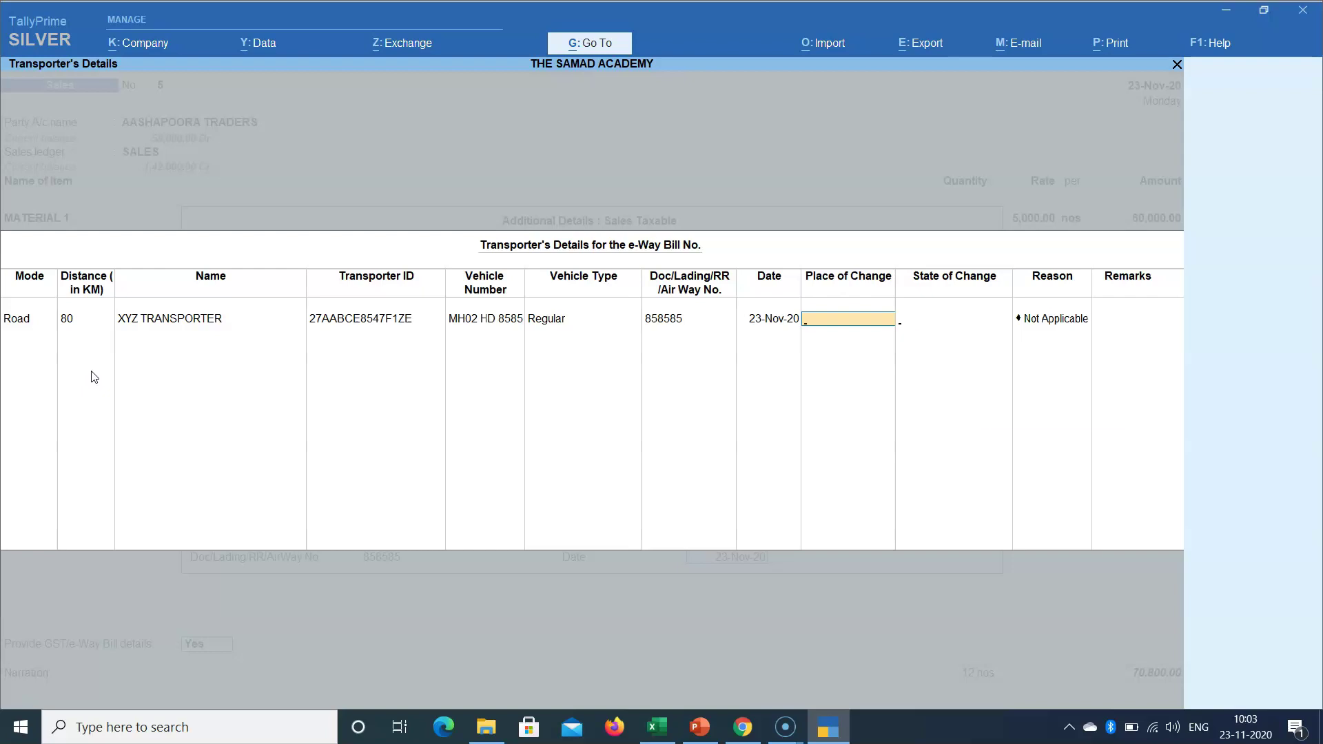
Set state of change to Not Applicable and accept the transporter table
key("Return")
key("BackSpace")
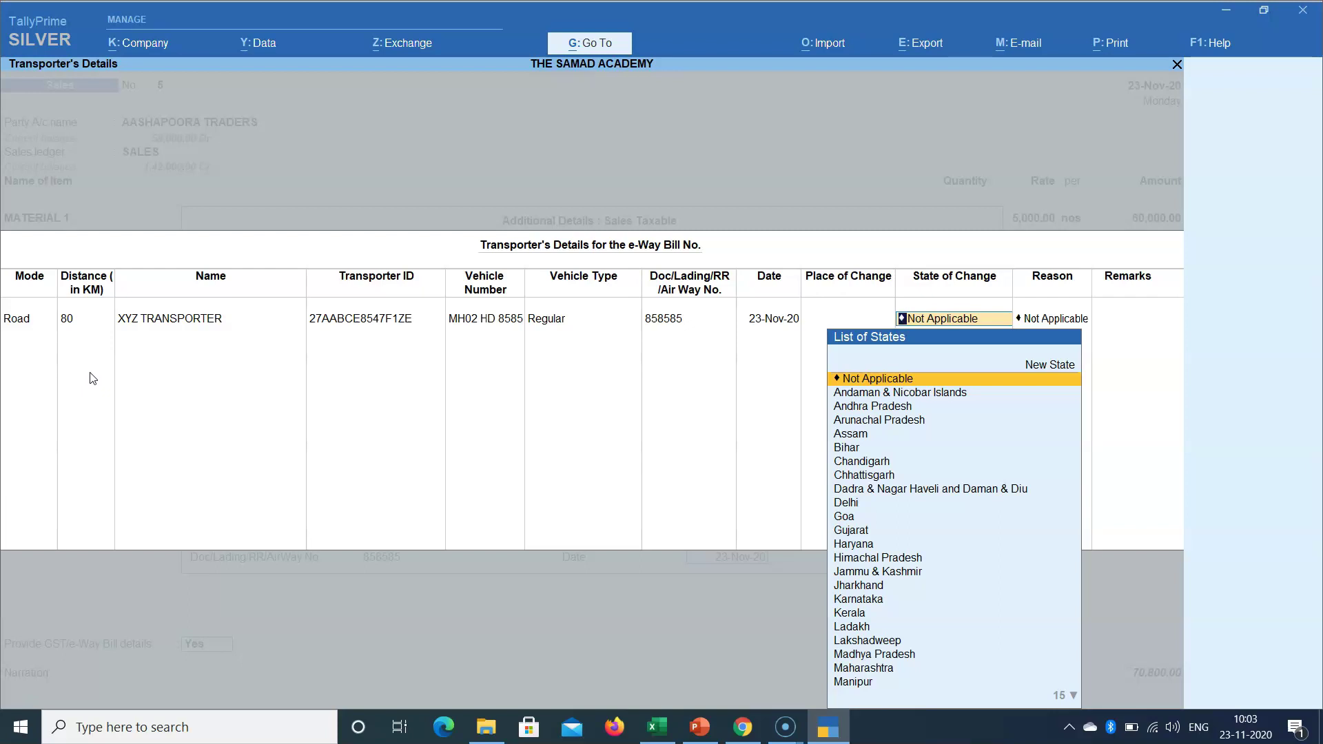
key("Return")
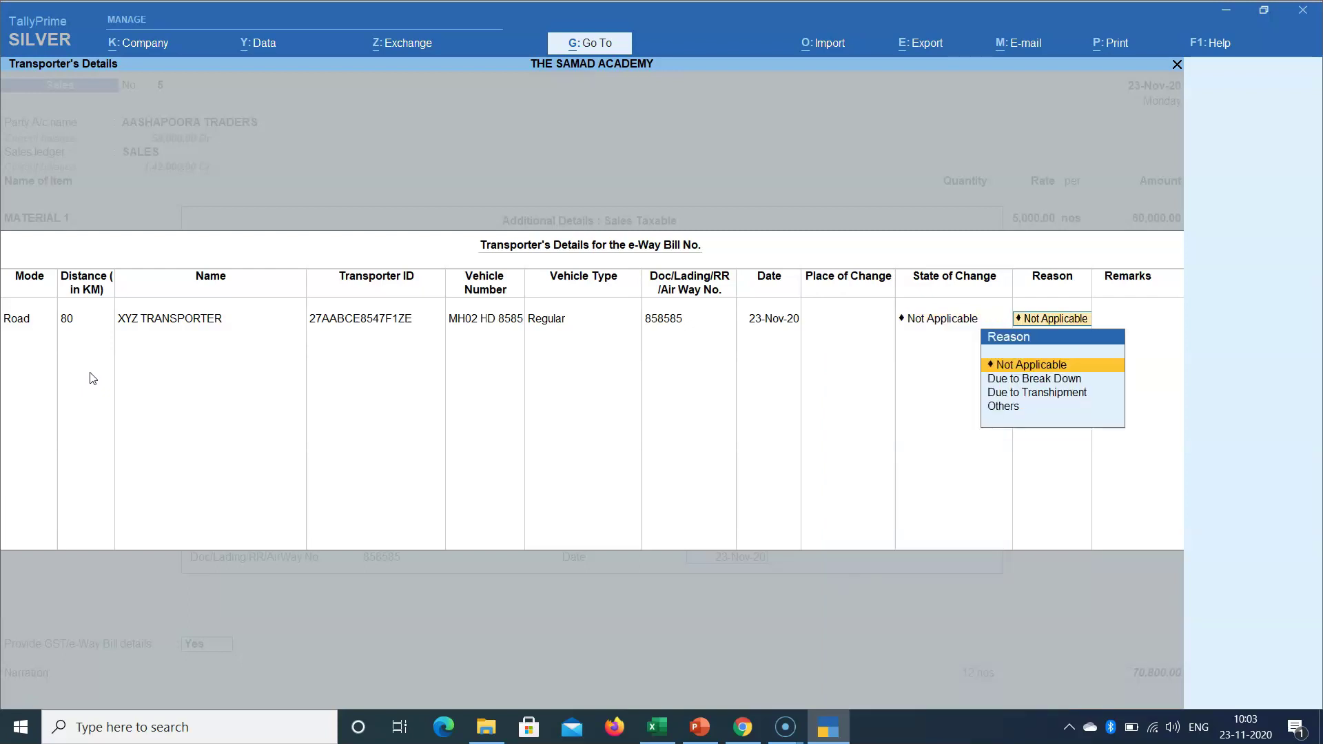
key("Return")
key("Return")
key("Return")
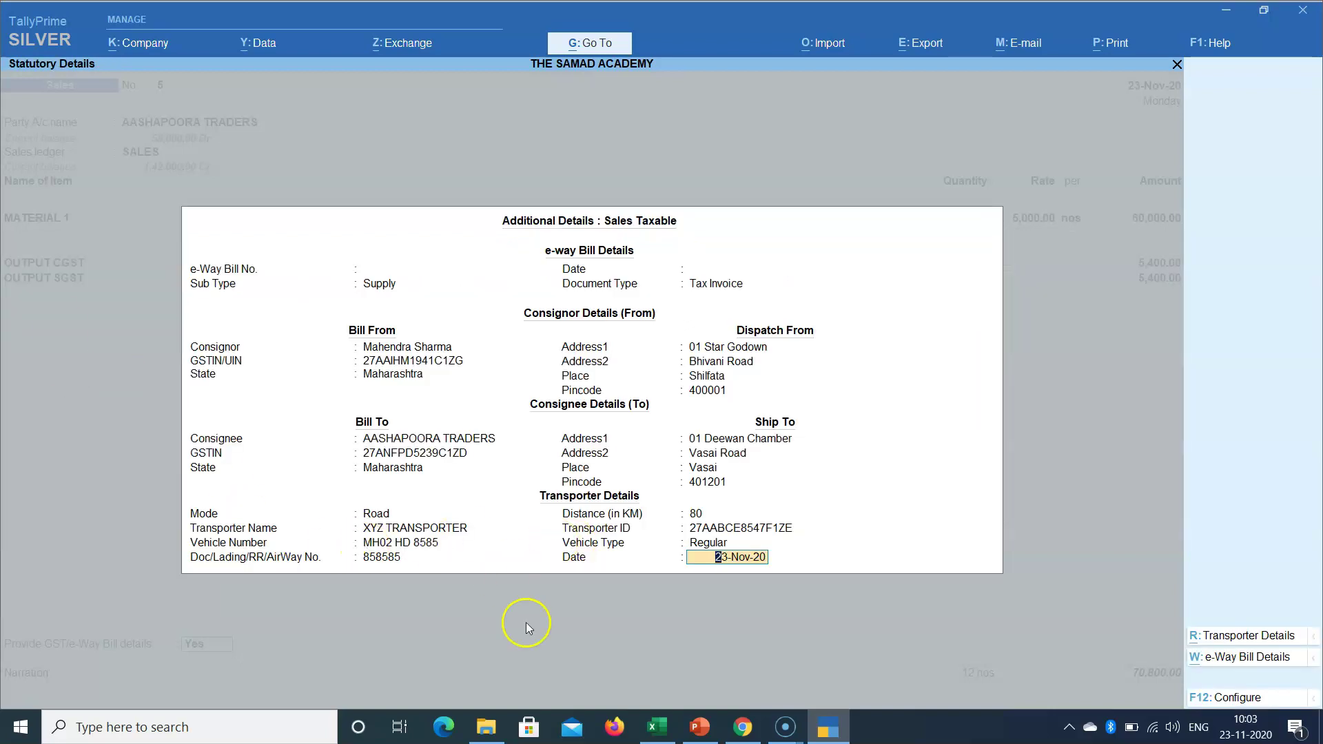
Accept the e-Way Bill details and a New Ref bill-wise entry to reach the JSON export window
left_click(1229, 658)
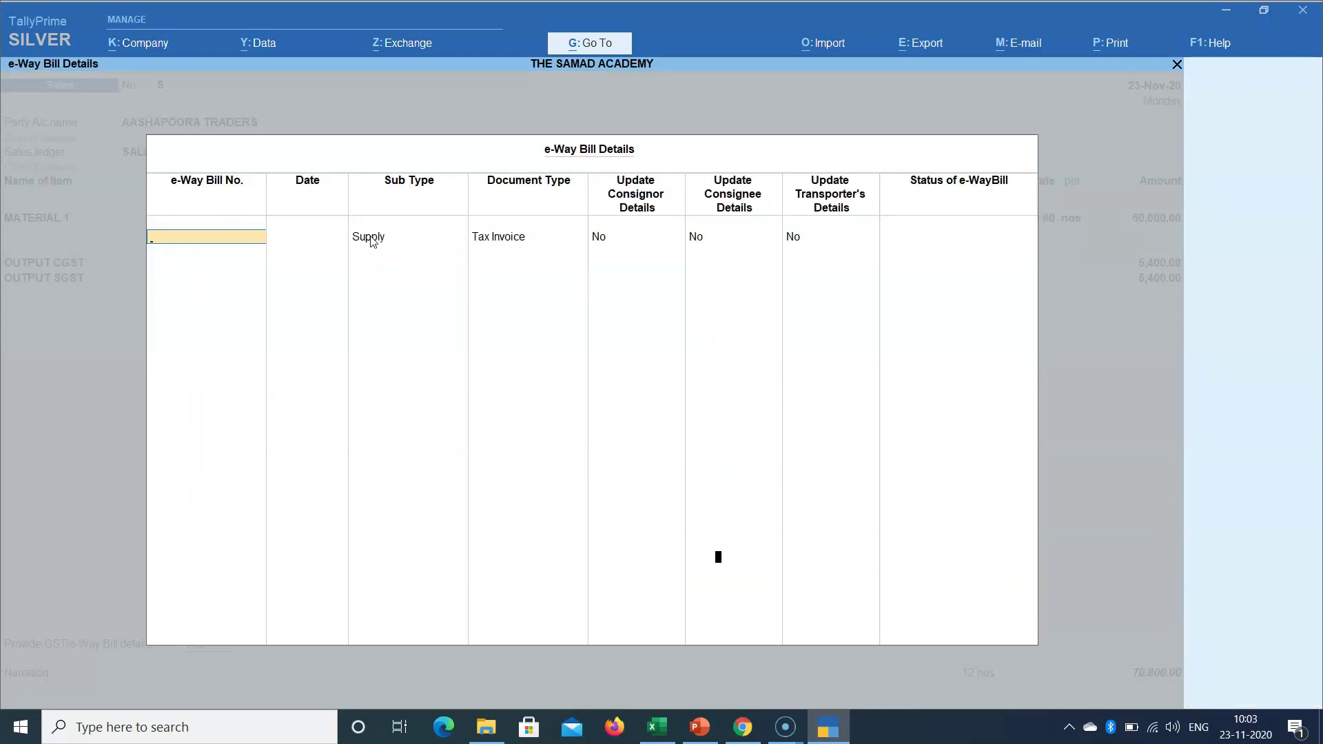
key("ctrl+a")
key("ctrl+a")
key("ctrl+a")
key("Return")
key("Return")
key("Return")
key("Return")
key("Return")
key("Return")
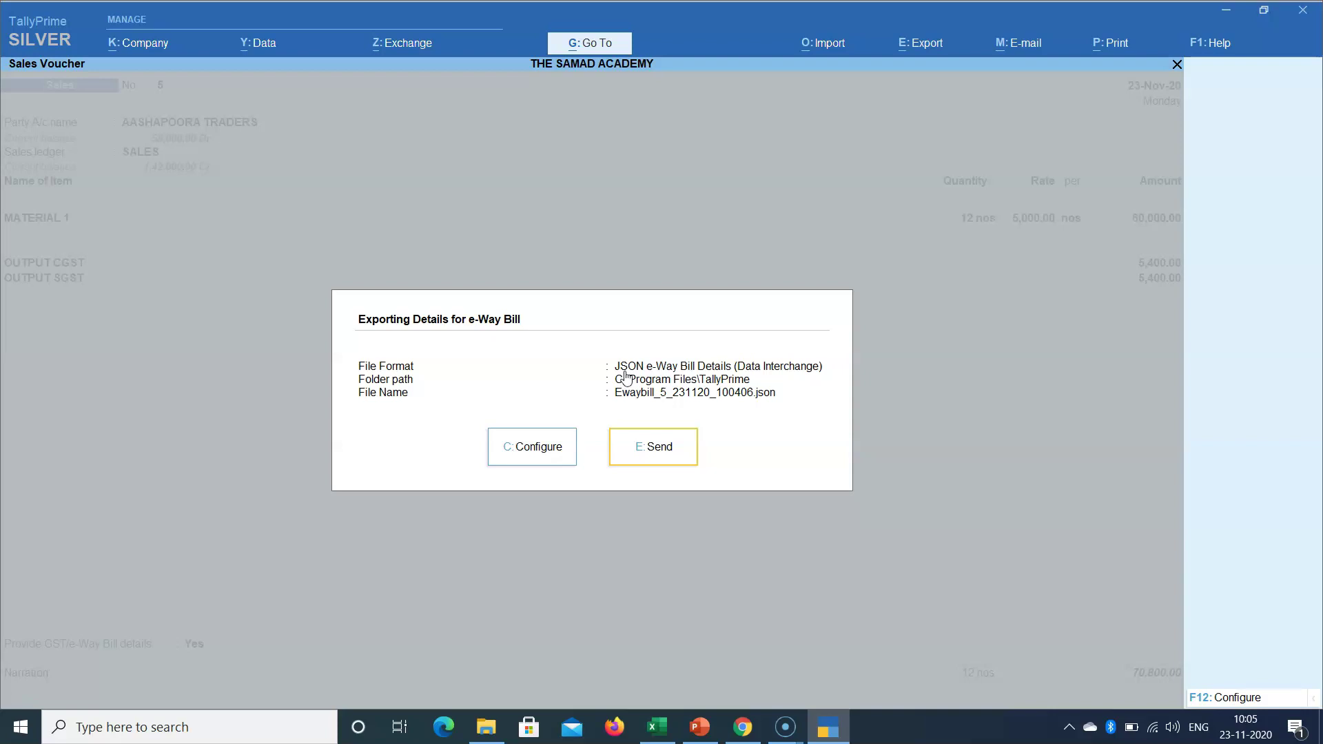
Cancel the e-Way Bill export and return to the Gateway of Tally
left_click(540, 453)
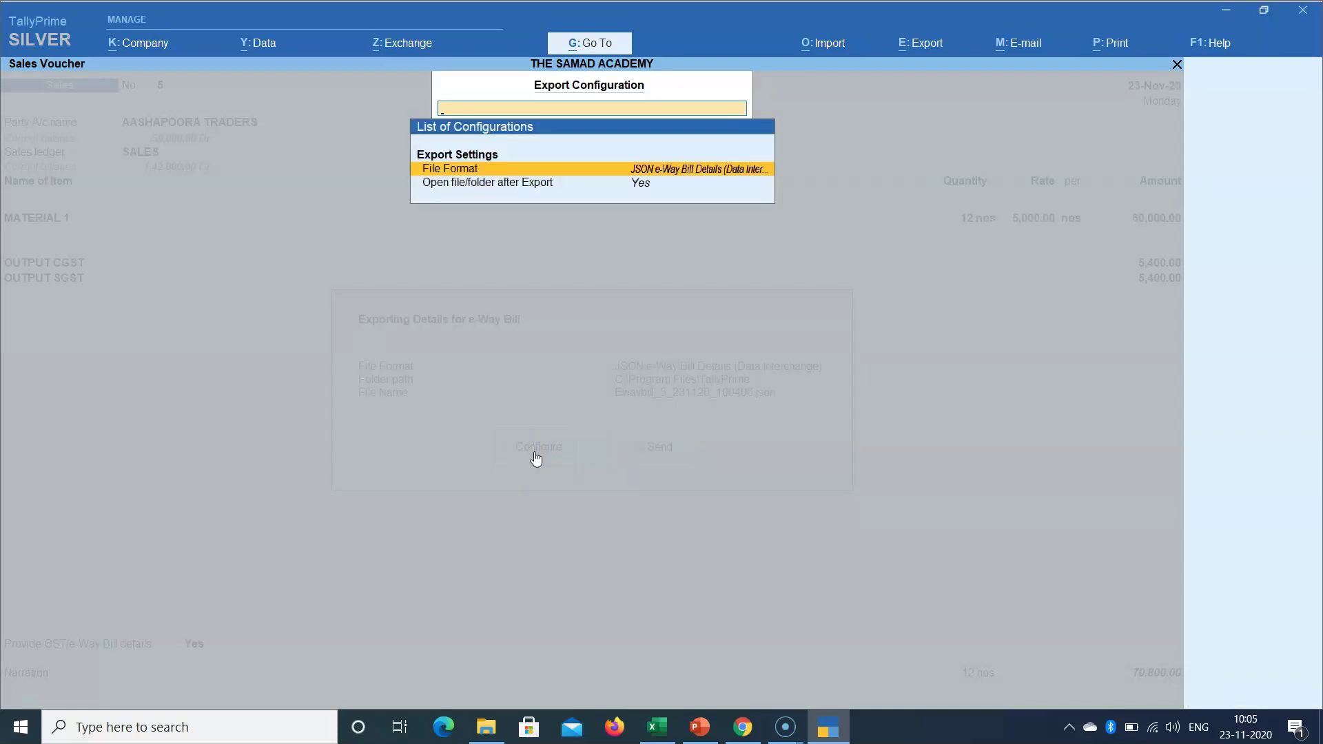
key("Escape")
key("Escape")
left_click(564, 457)
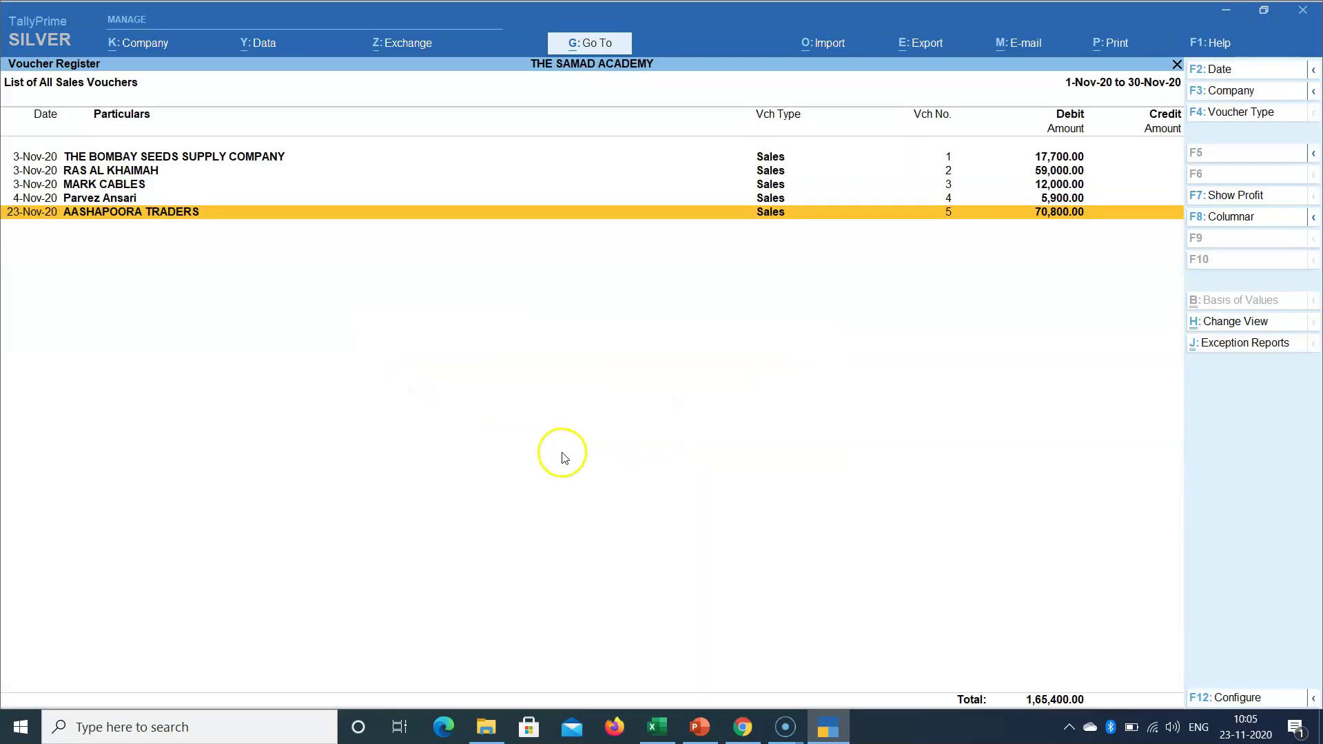
key("Escape")
key("Escape")
key("Escape")
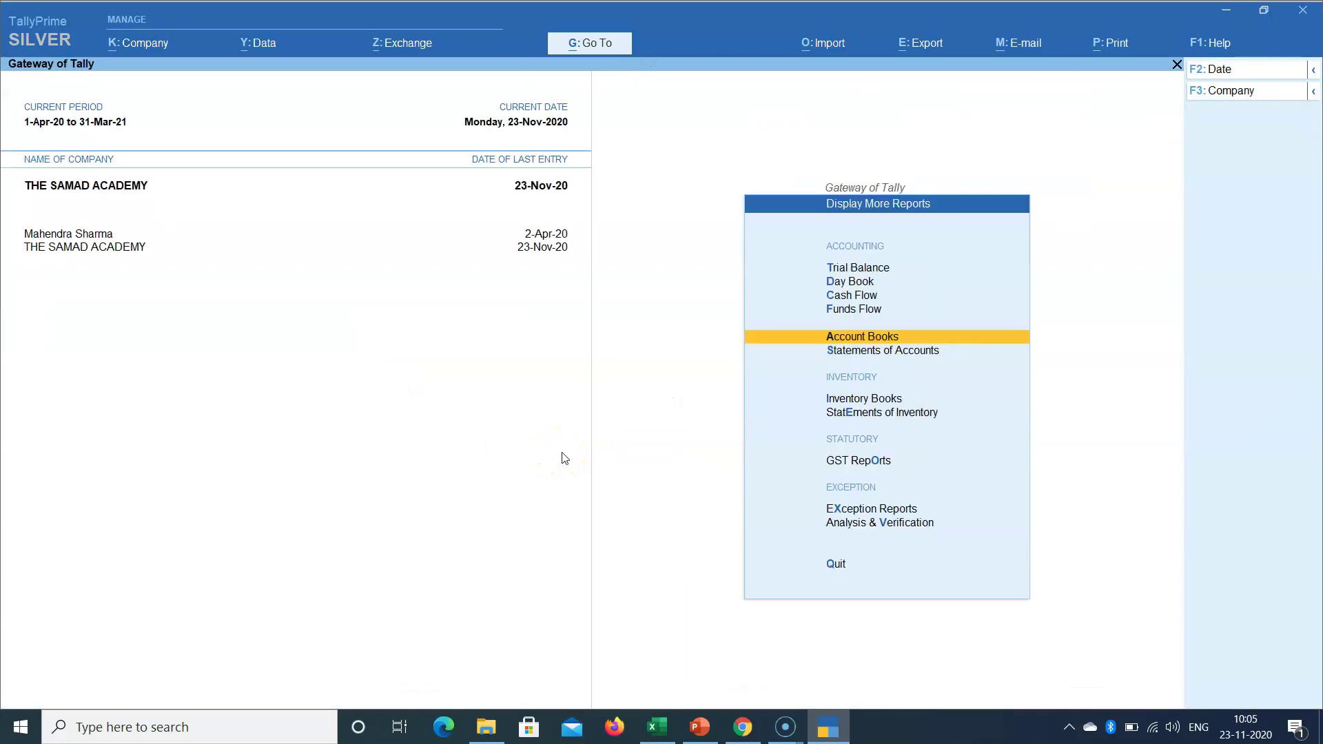
key("Escape")
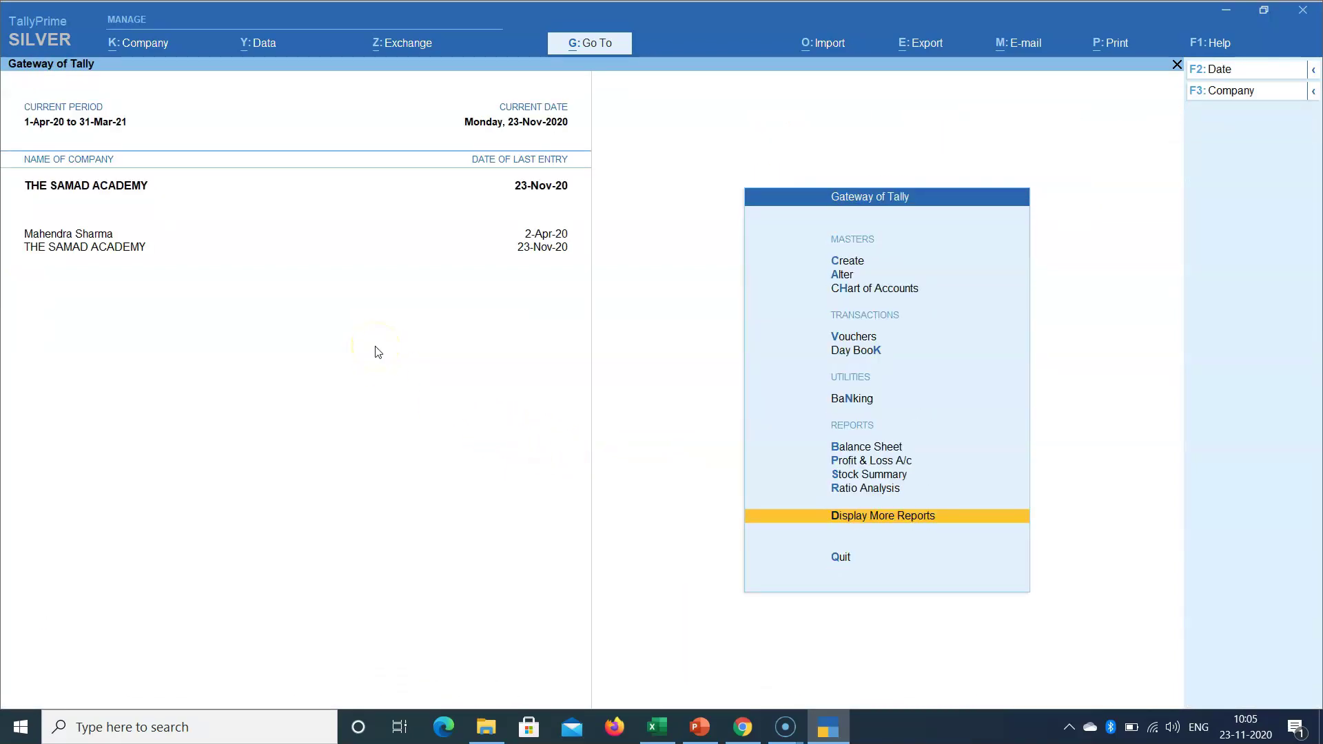
Open Display More Reports > GST Reports > e-Way Bill > Export for e-Way Bill
key("Return")
key("Down")
key("Down")
key("Down")
key("Down")
key("Down")
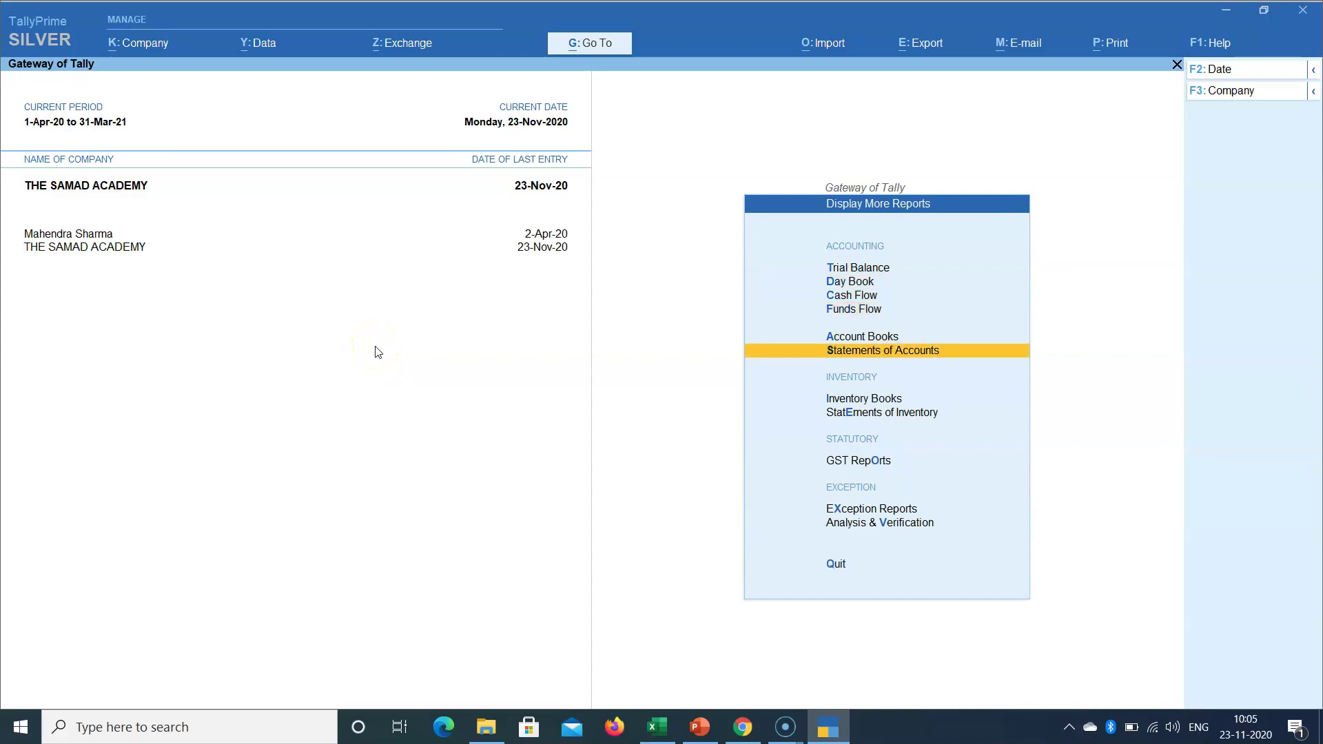
key("Down")
key("Down")
key("Down")
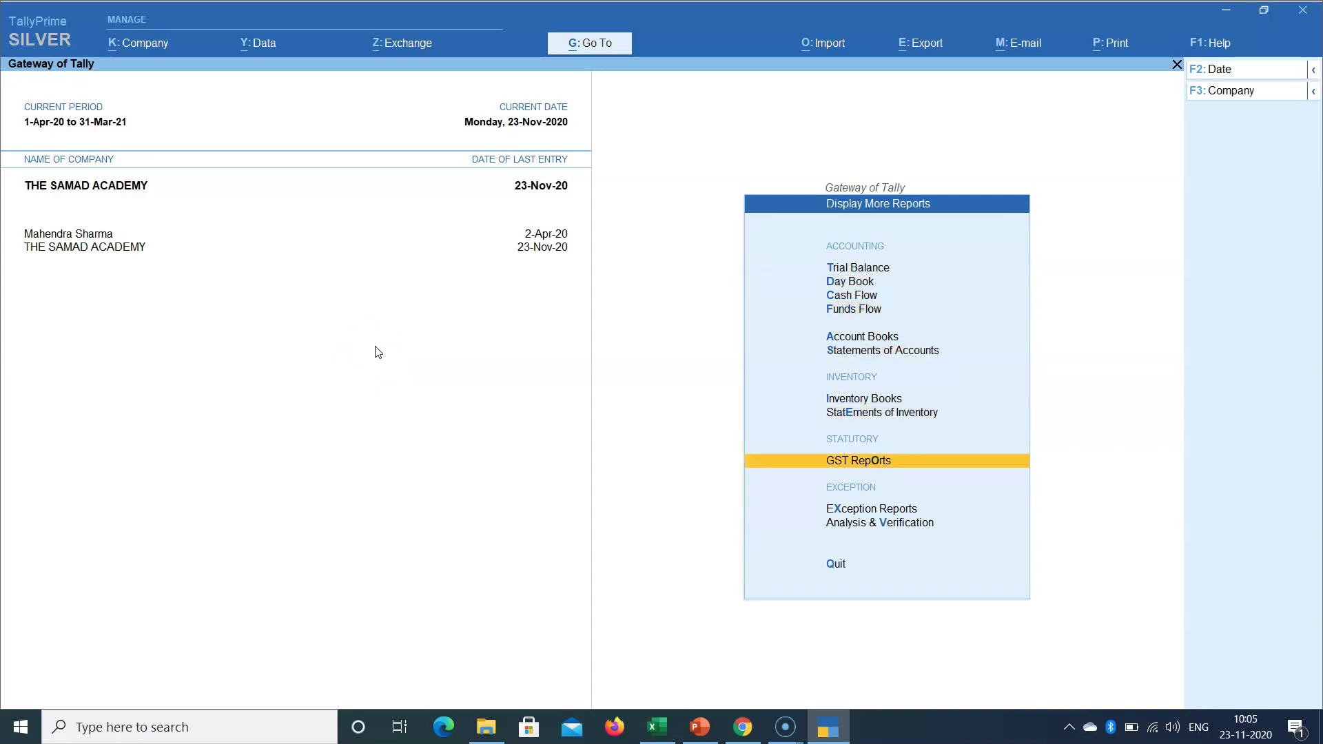
key("Return")
key("Down")
key("Down")
key("Down")
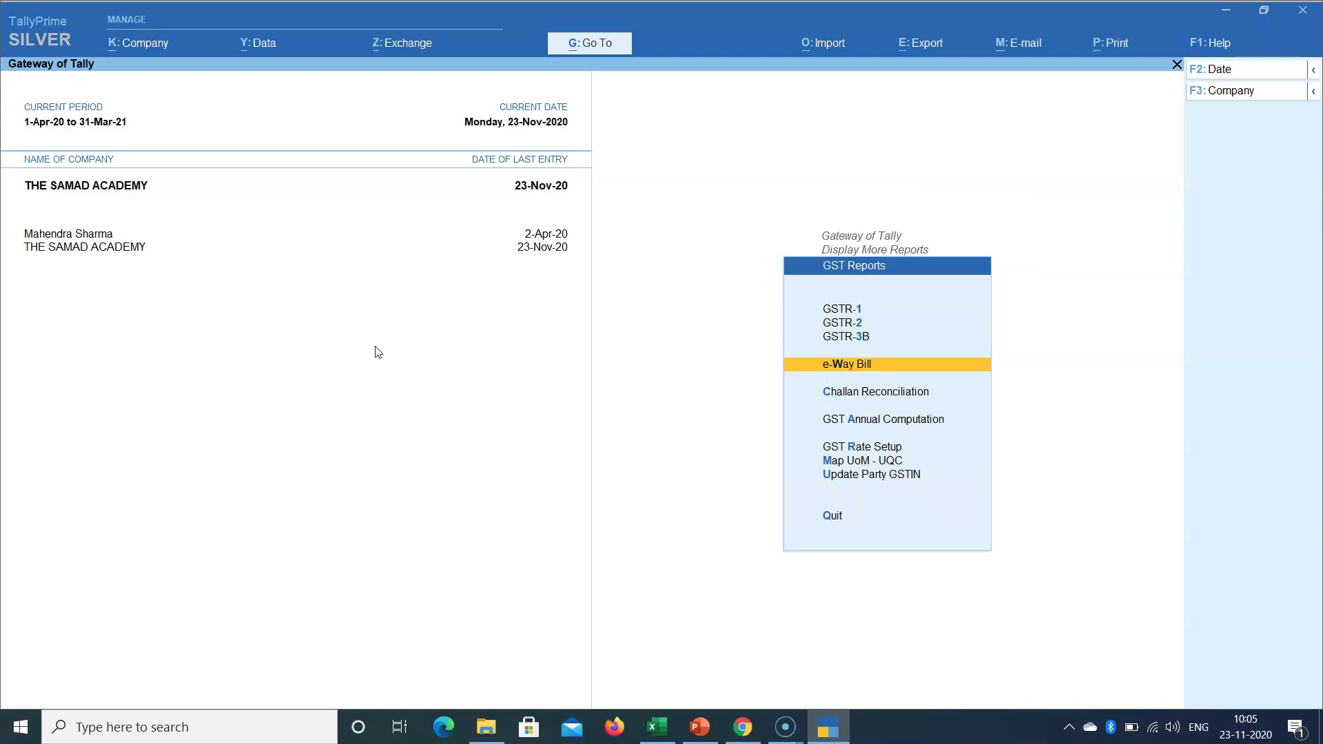
key("Return")
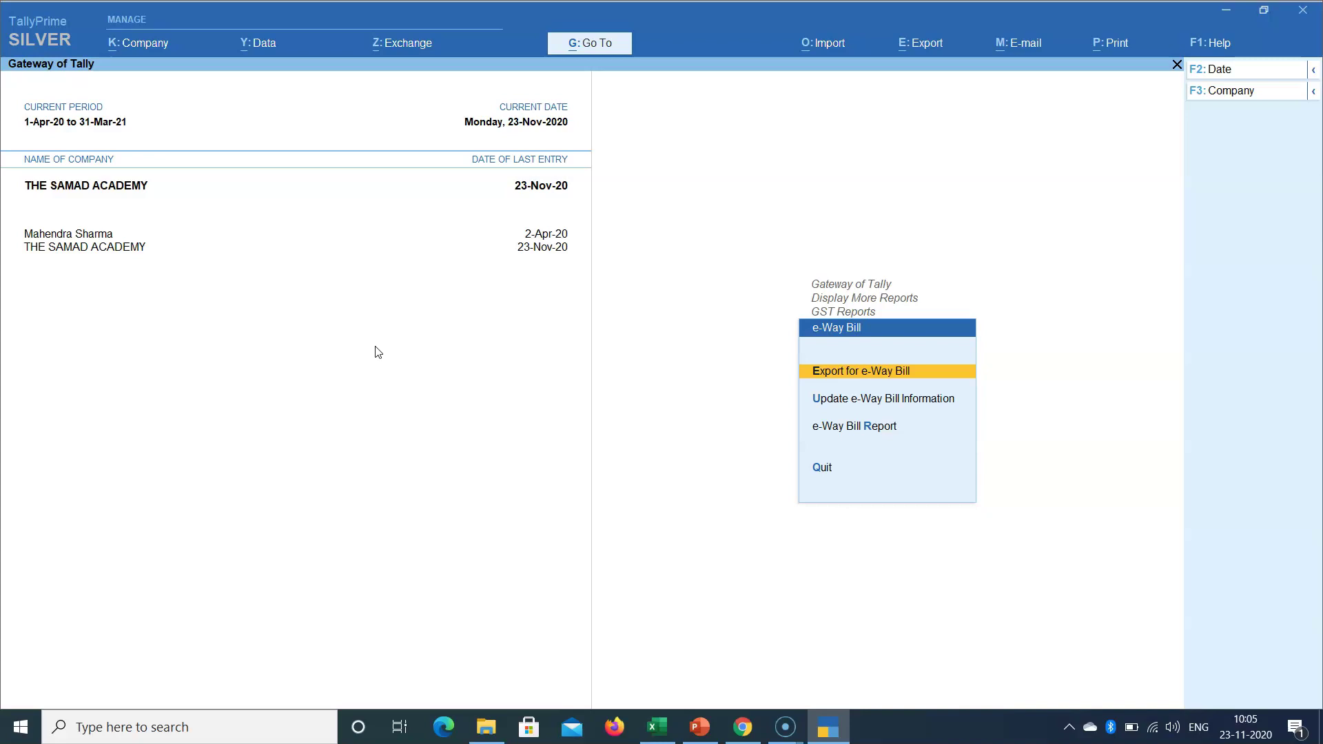
key("Return")
Browse the report's exception rows and settle on Invoices Ready for Export
key("Down")
key("Up")
key("Down")
key("Up")
key("Down")
key("Up")
key("Down")
key("Up")
key("Down")
key("Up")
key("Down")
key("Up")
key("Down")
key("Down")
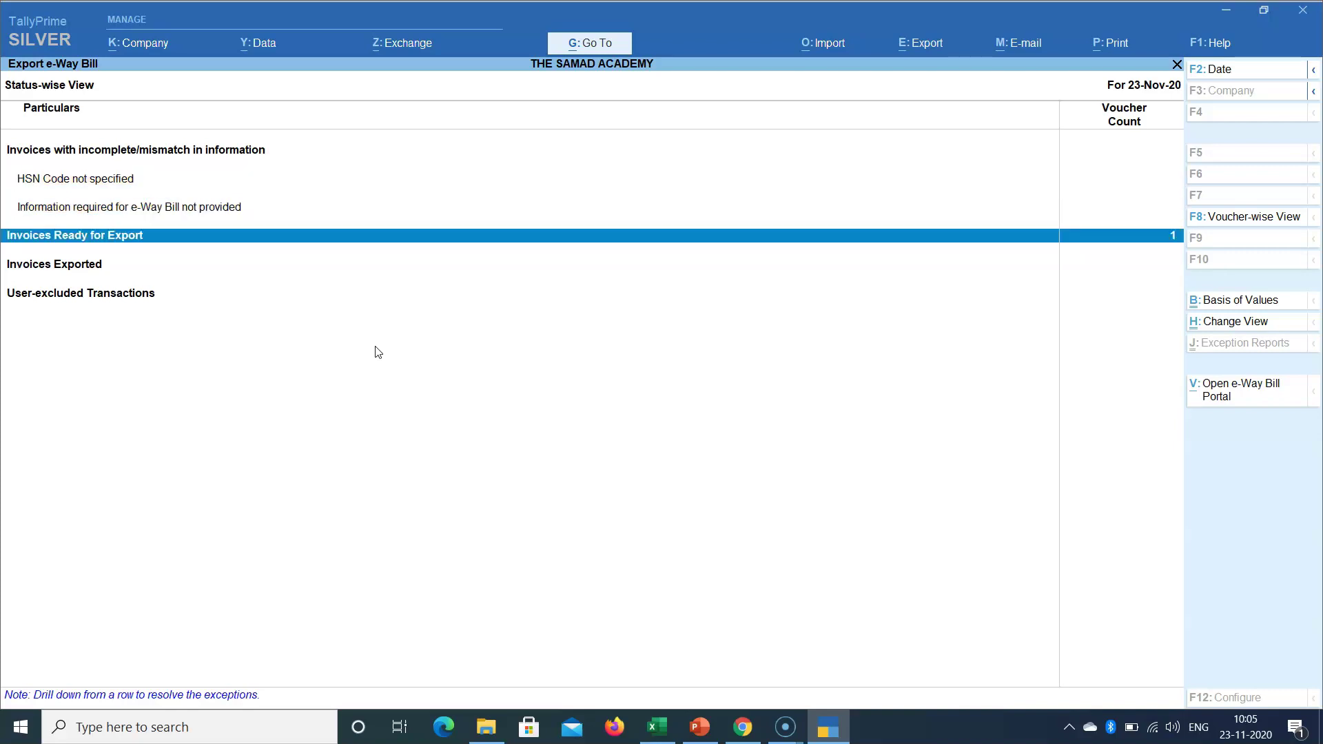
Review the list of invoices ready for export and return to the summary
key("Down")
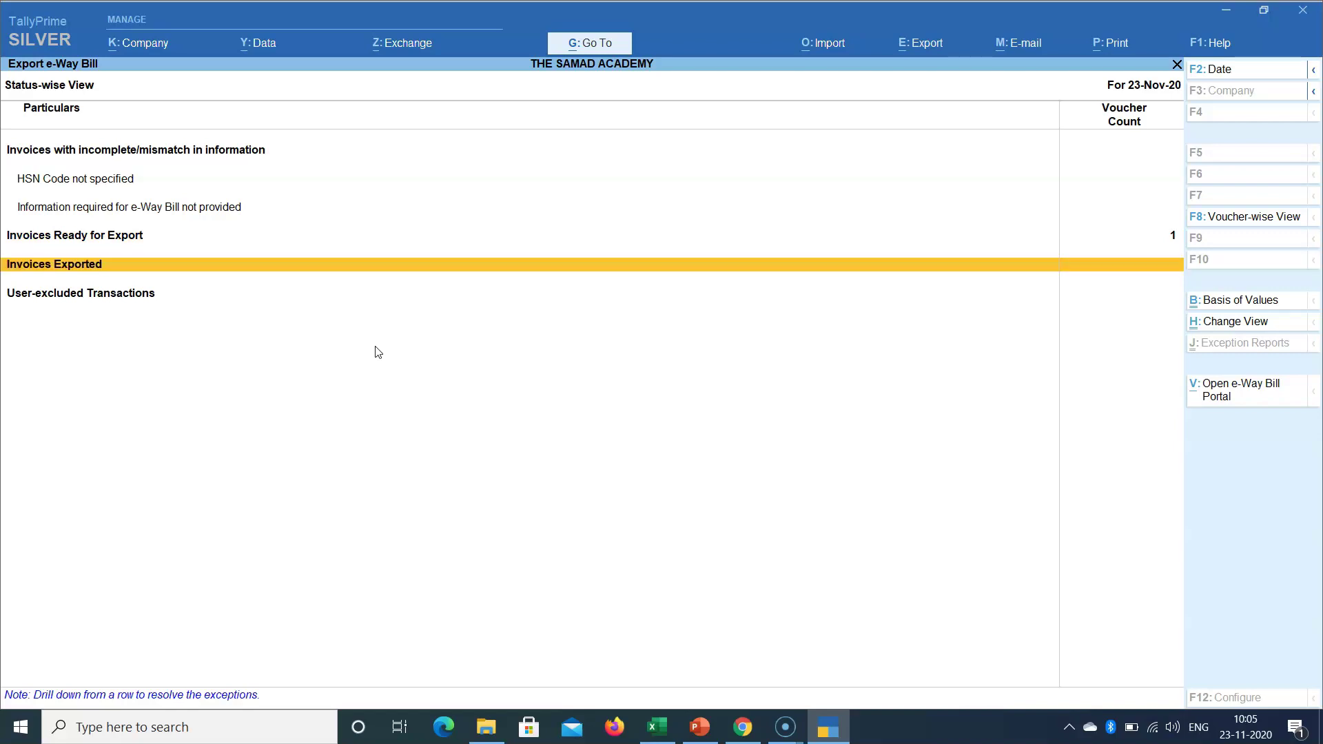
key("Down")
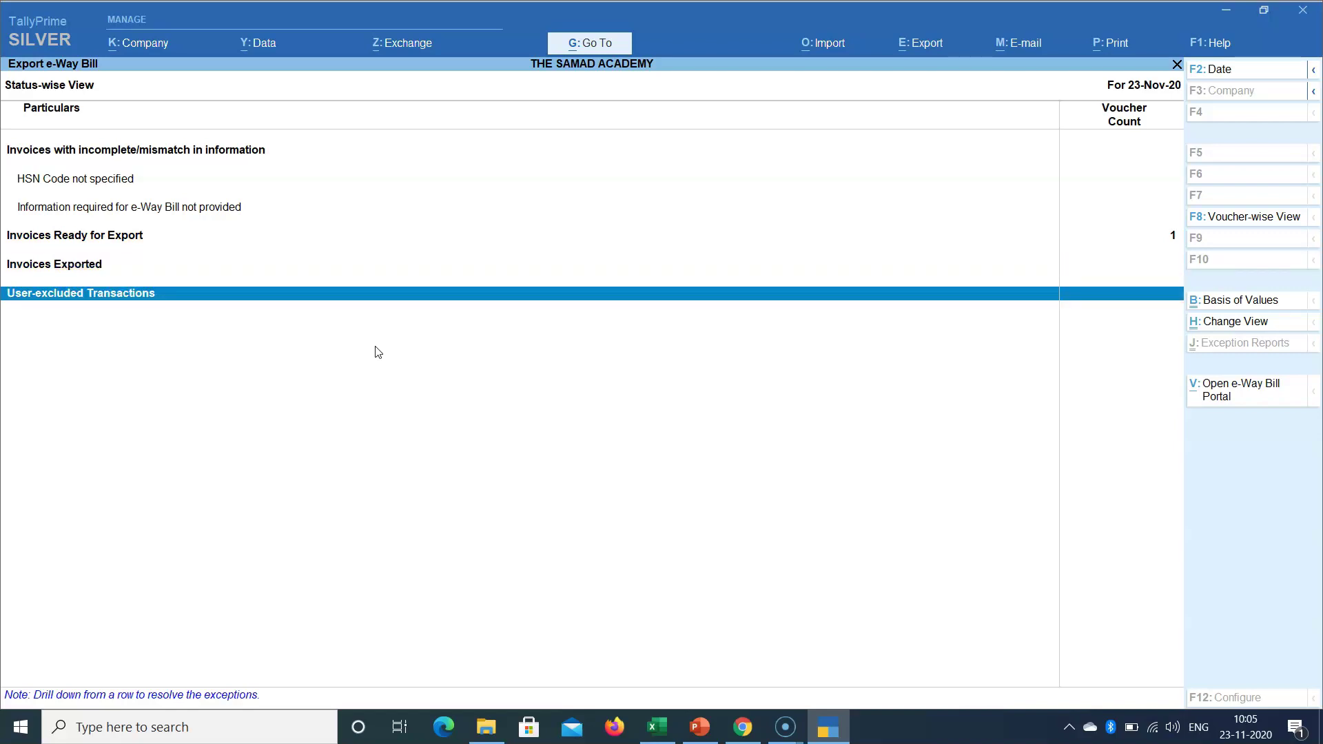
key("Up")
key("Up")
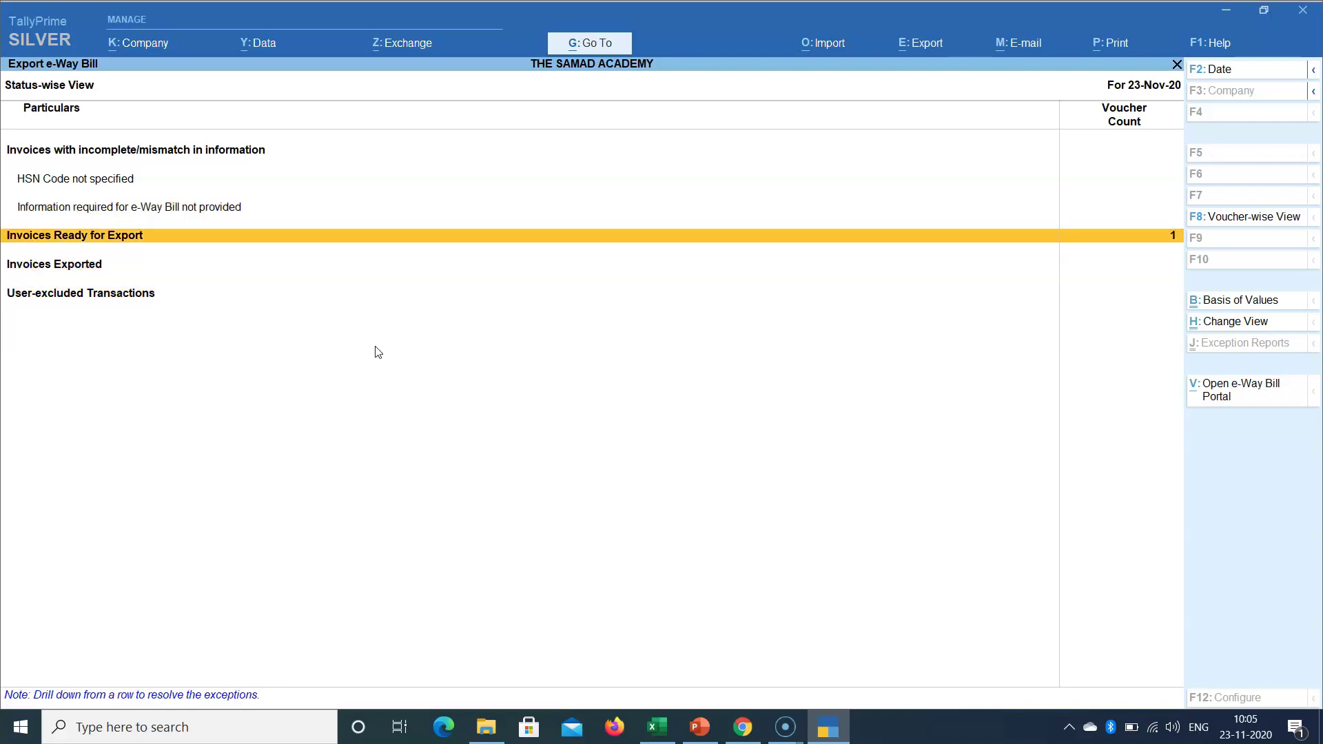
key("Return")
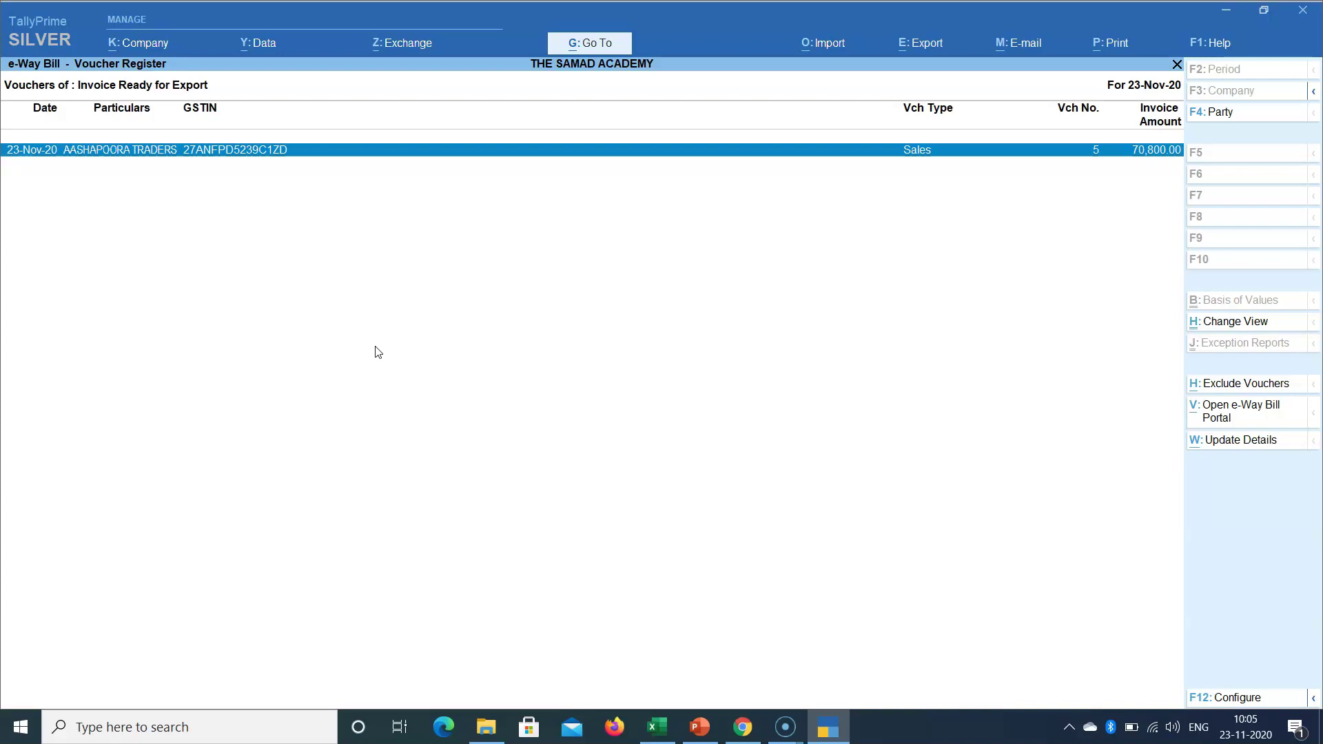
key("Escape")
key("Escape")
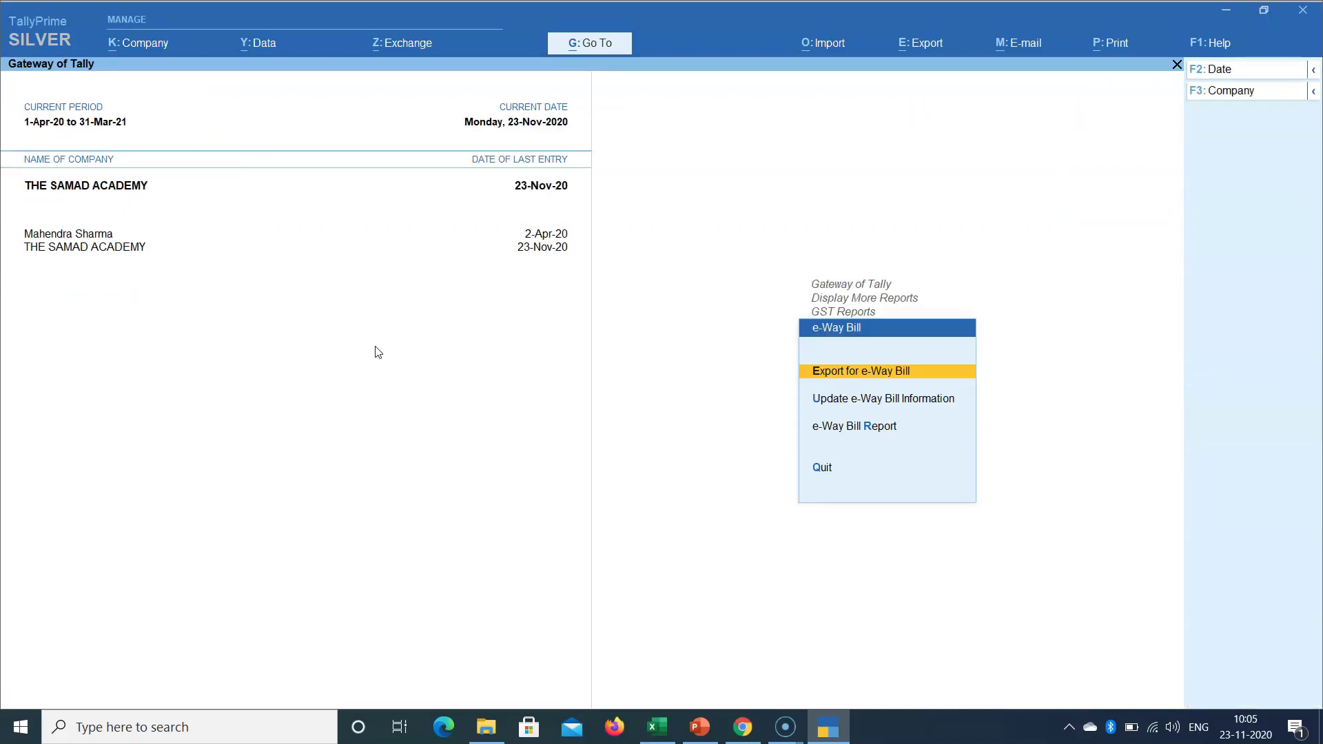
Check the Update e-Way Bill Information screen, then leave it
key("Down")
key("Return")
key("Return")
key("Return")
key("Return")
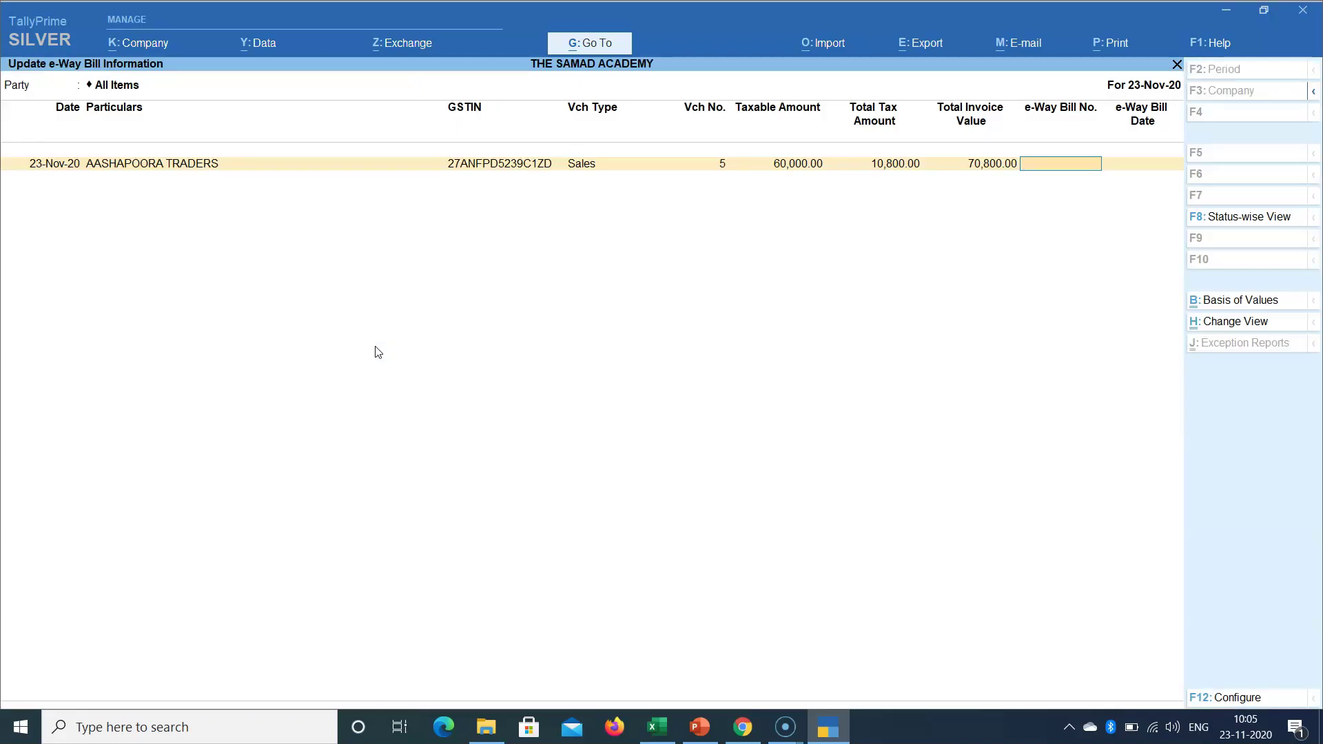
key("Escape")
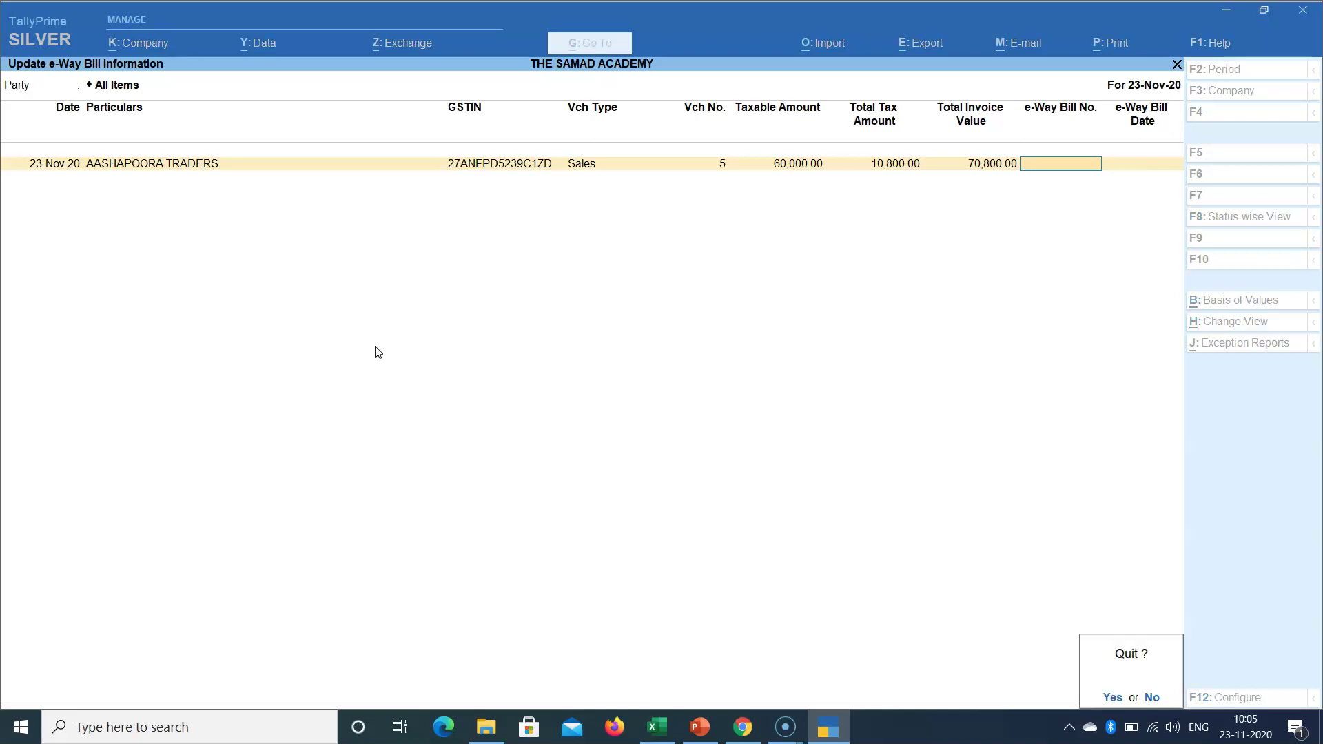
key("Return")
key("Escape")
key("Escape")
View the empty e-Way Bill Report for 23-Nov-20, then return to the menu
key("Down")
key("Return")
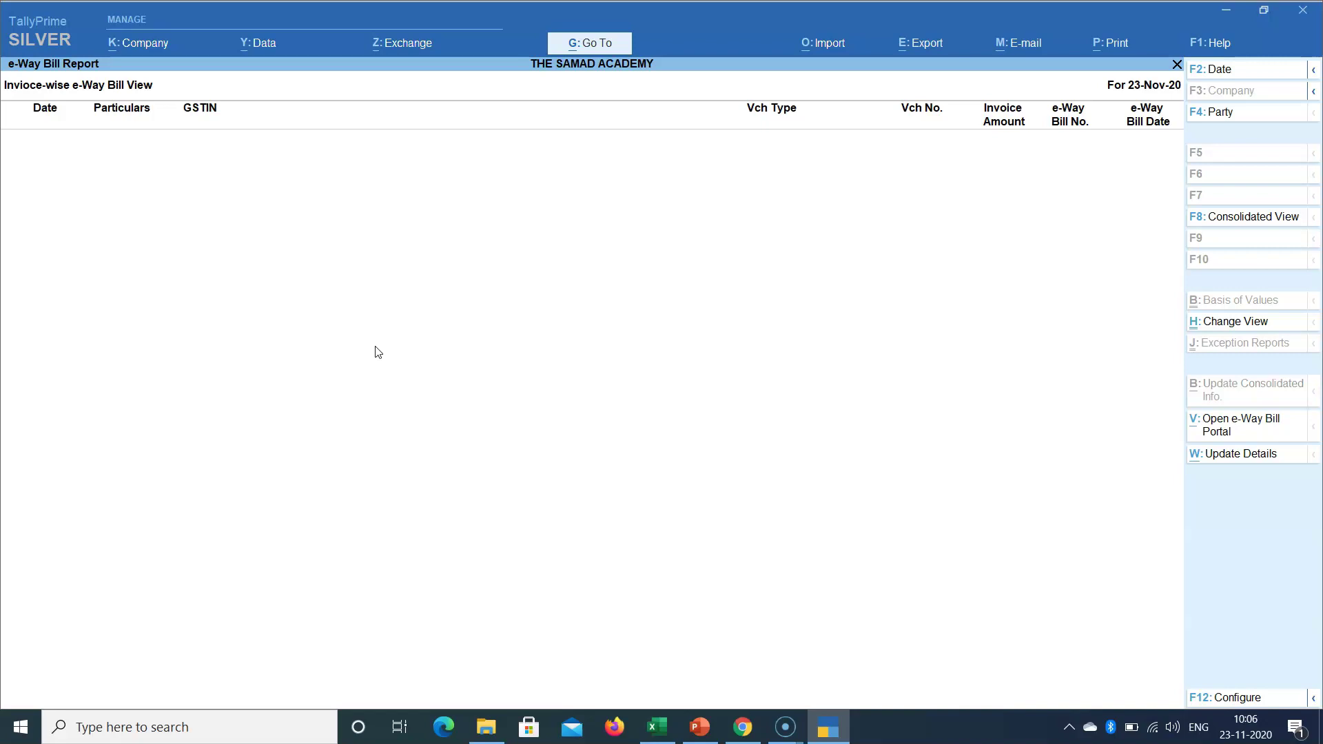
key("Escape")
key("Up")
key("Up")
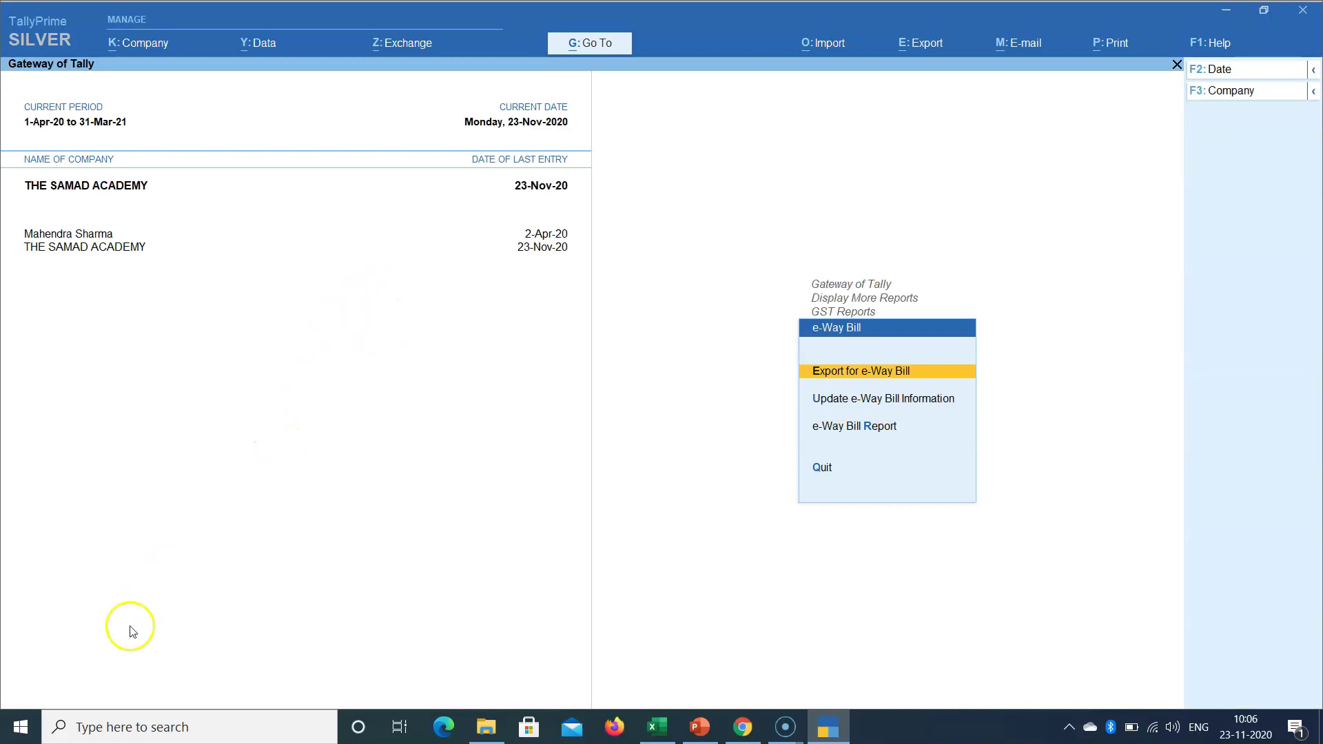
Mark the AASHAPOORA TRADERS invoice under Invoices Ready for Export
left_click(815, 374)
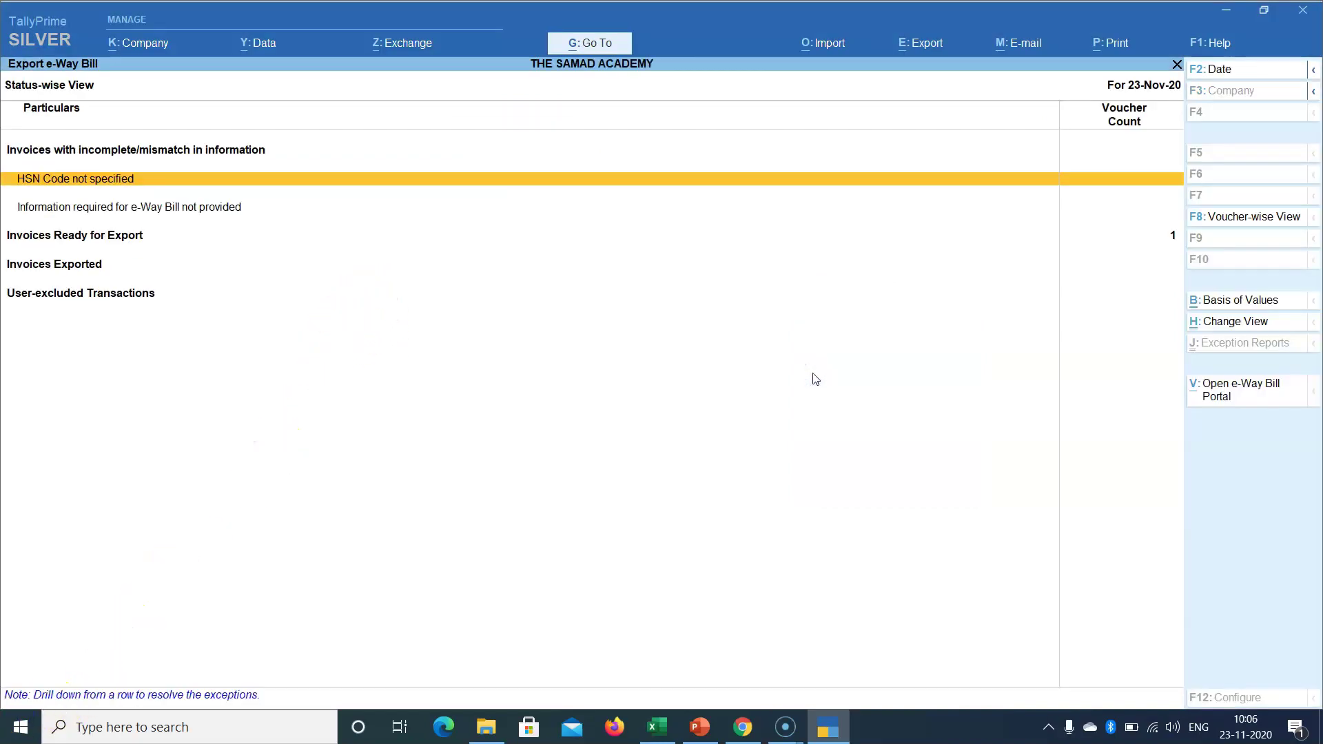
key("Down")
key("Down")
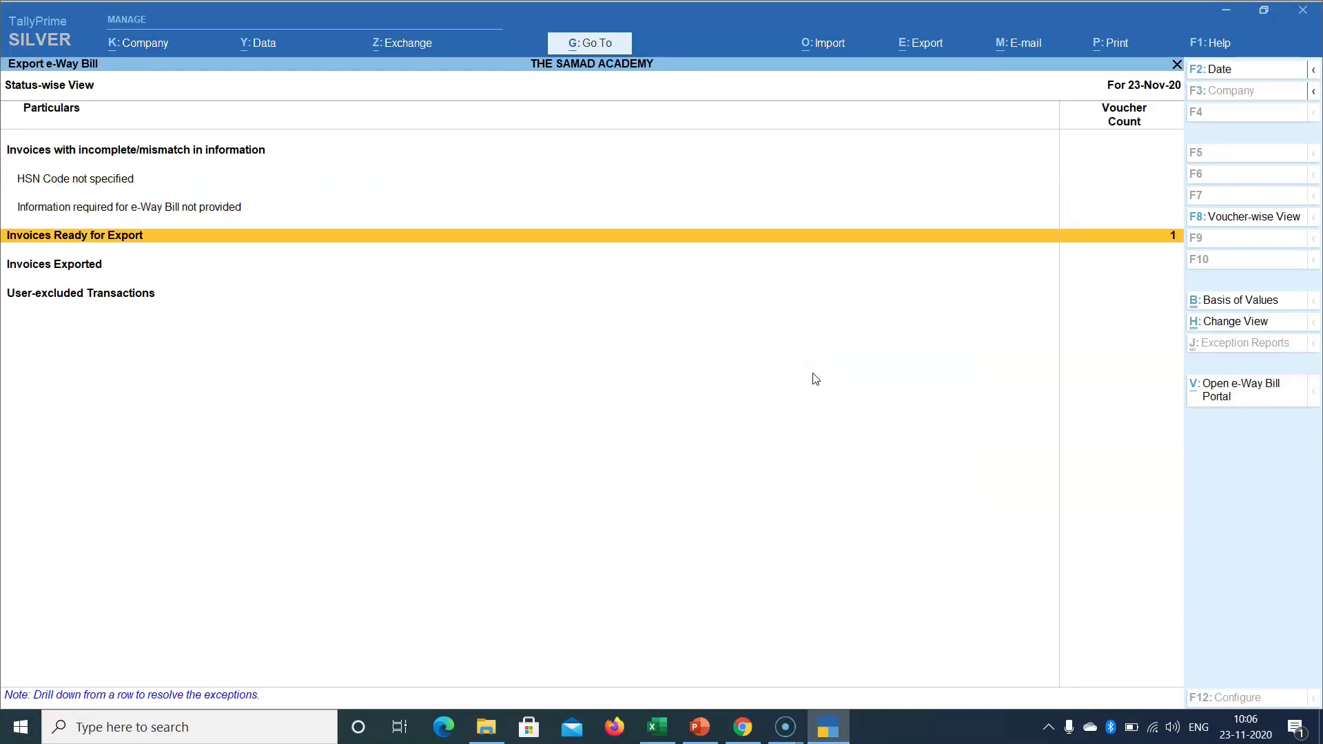
key("Return")
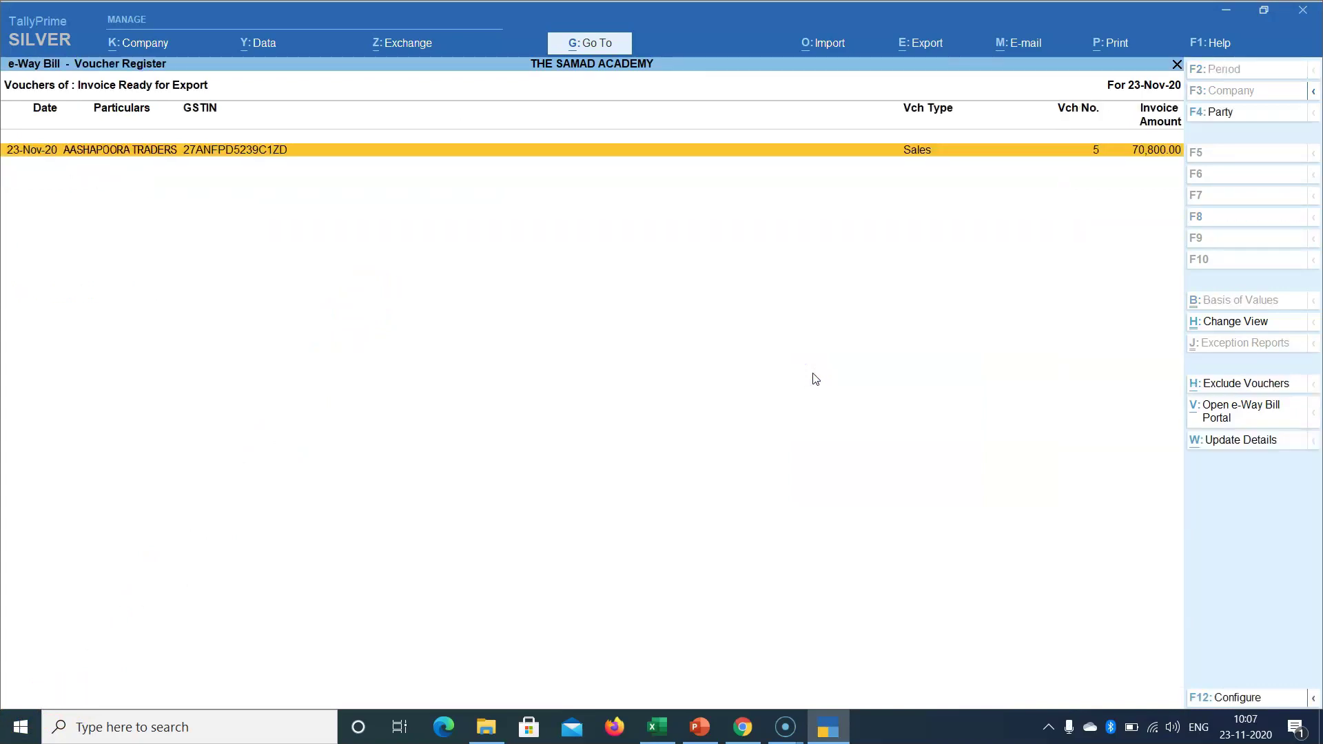
key("space")
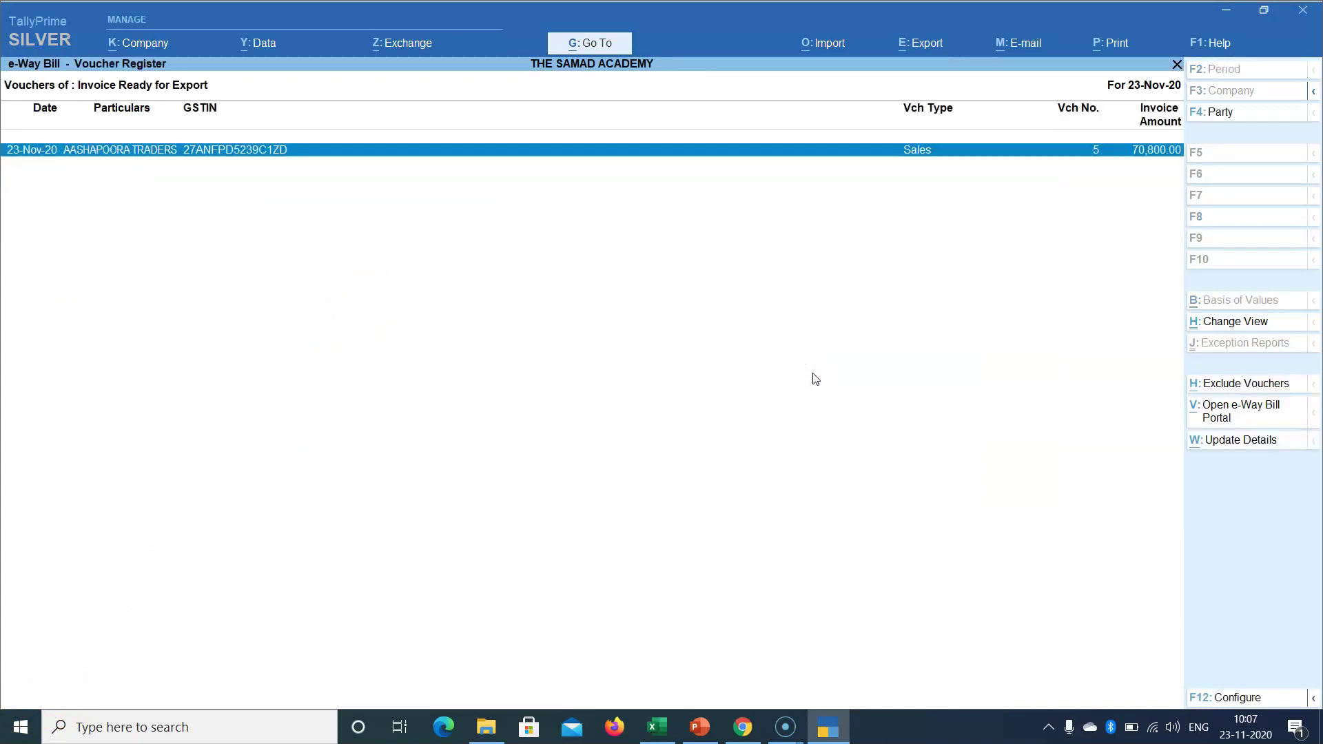
Export it as e-Way Bill JSON to C:\Program Files\TallyPrime with the suggested file name
left_click(923, 48)
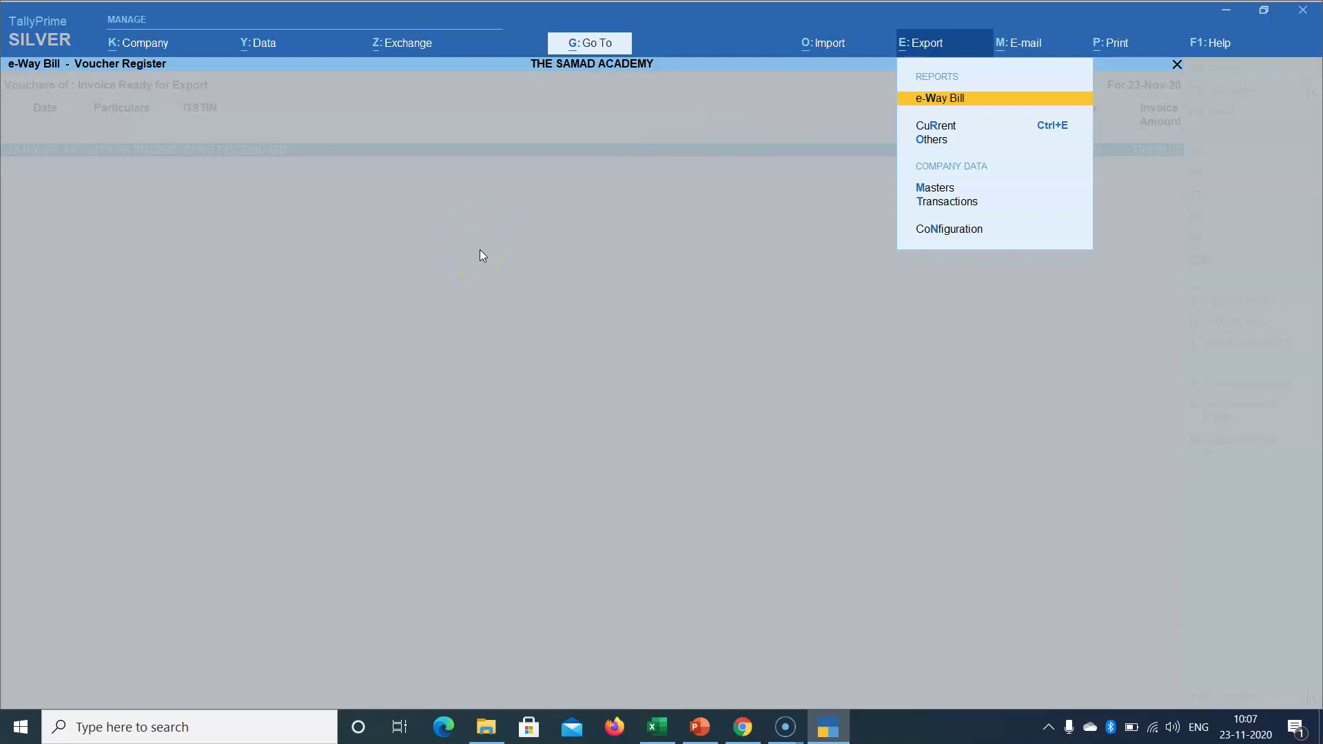
key("Return")
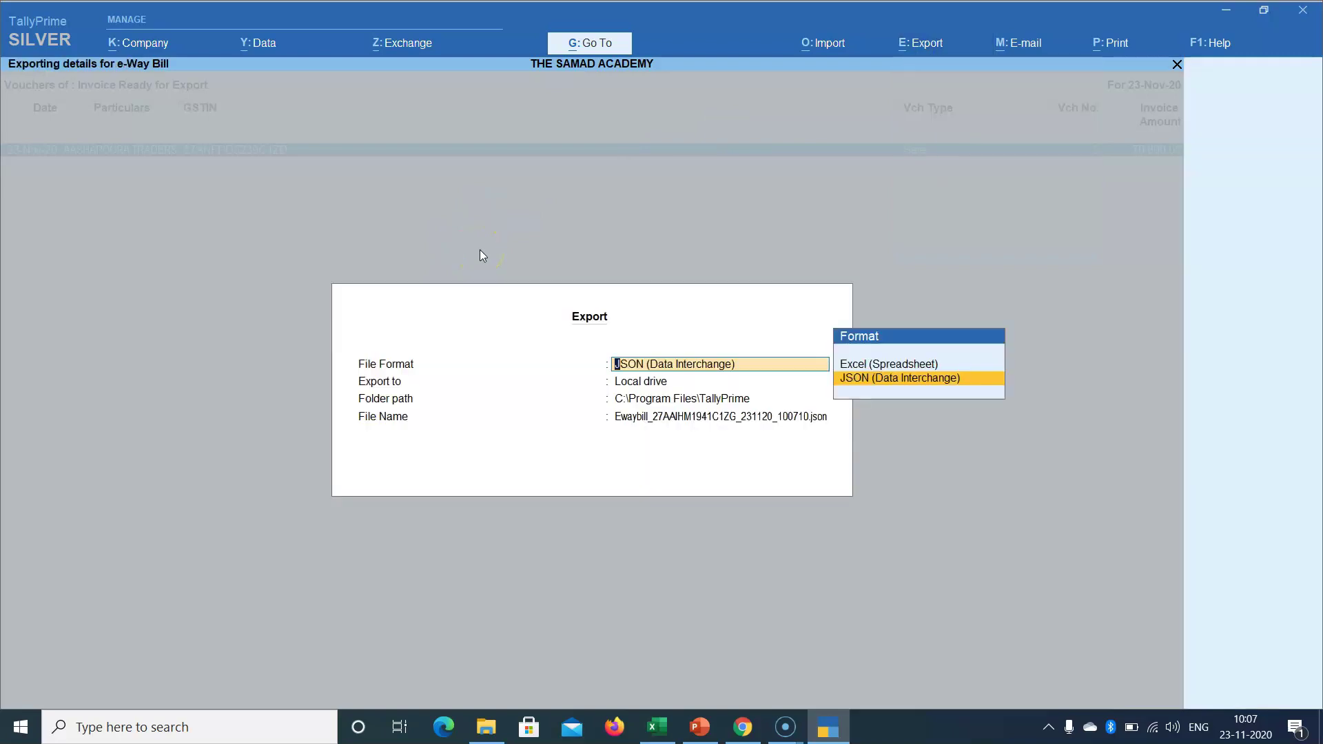
key("Return")
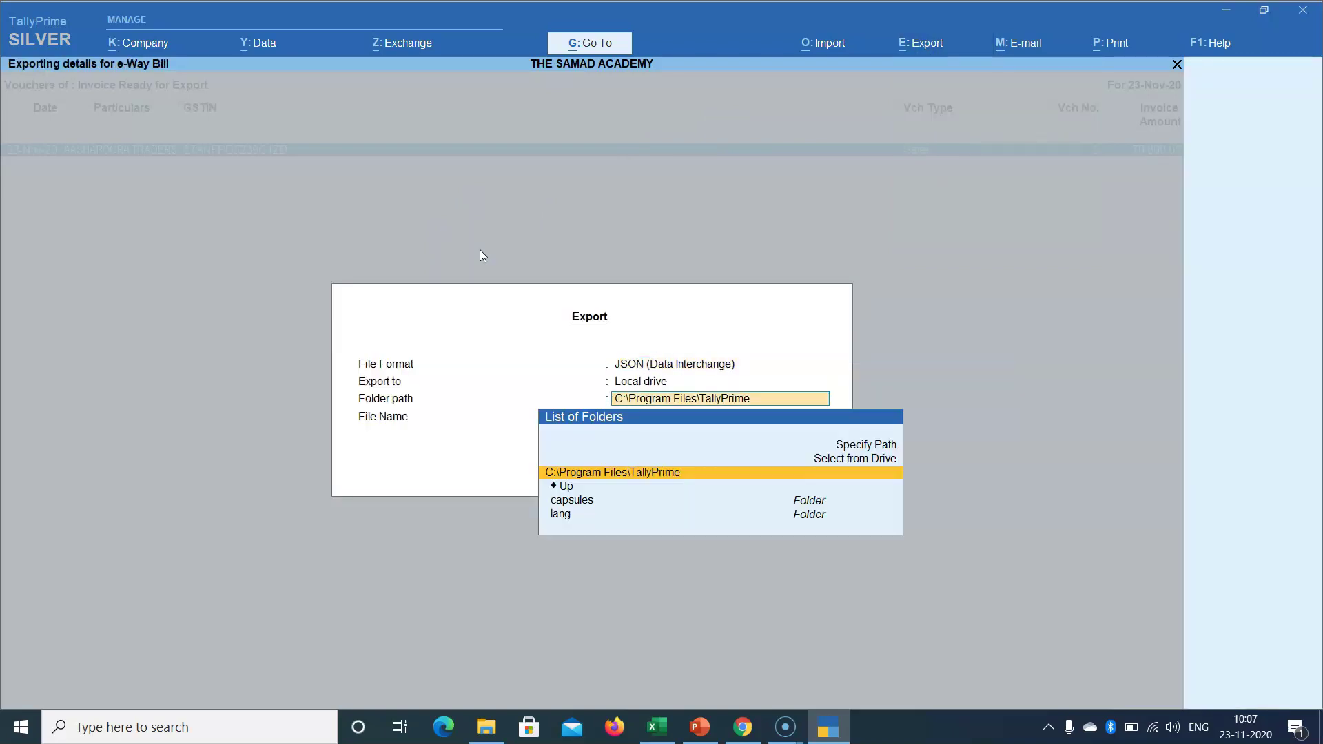
key("Return")
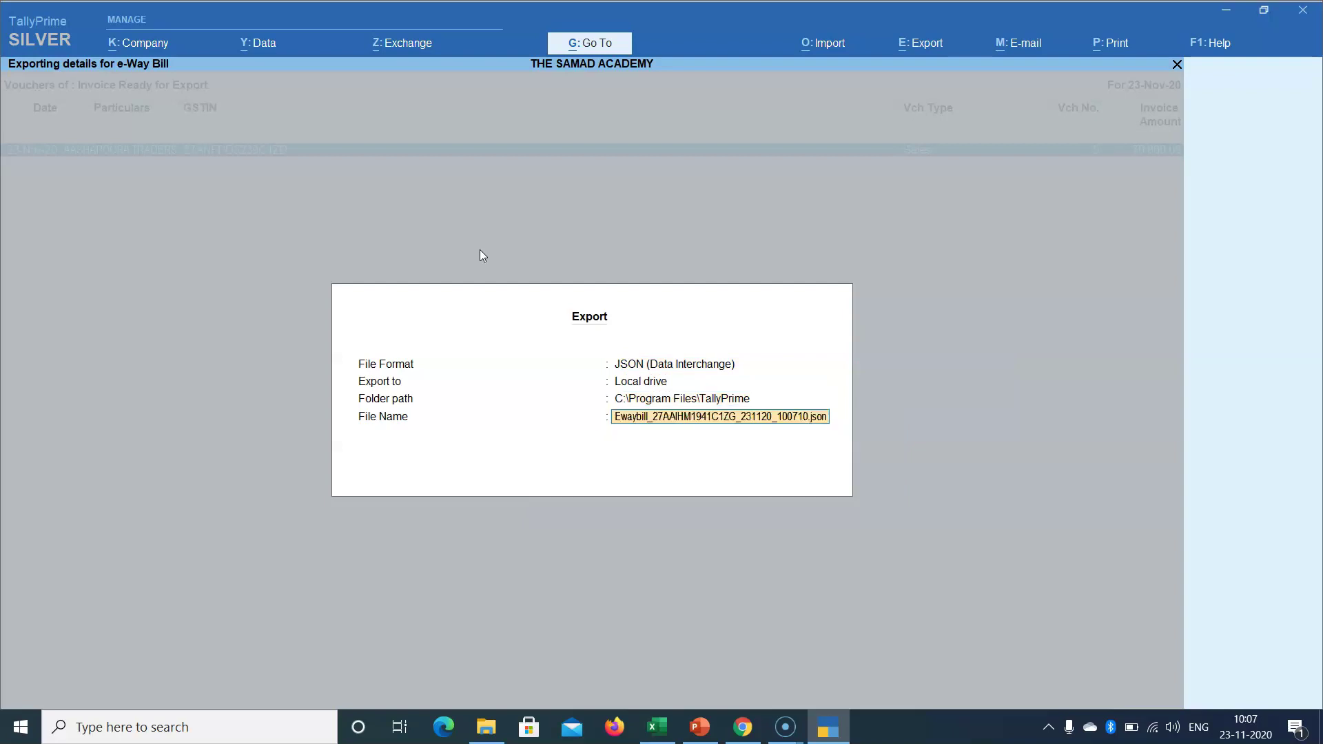
key("Return")
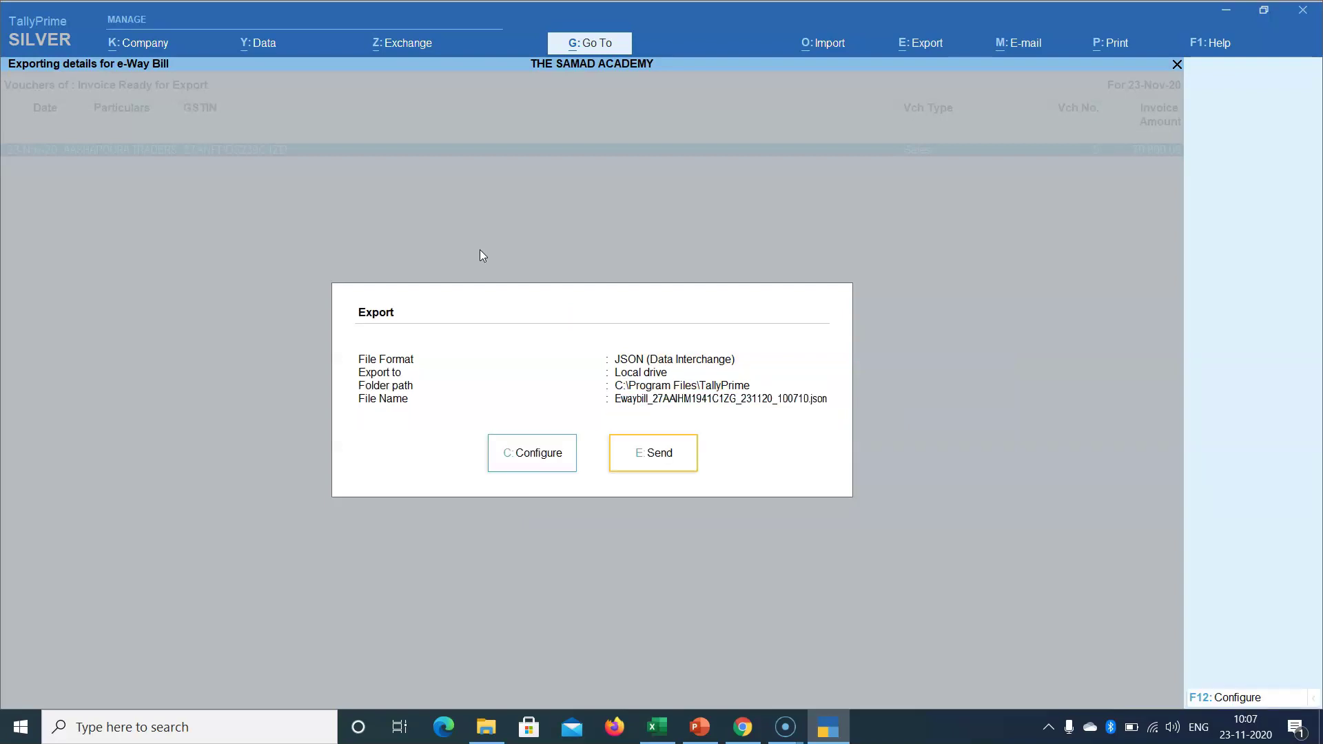
left_click(660, 454)
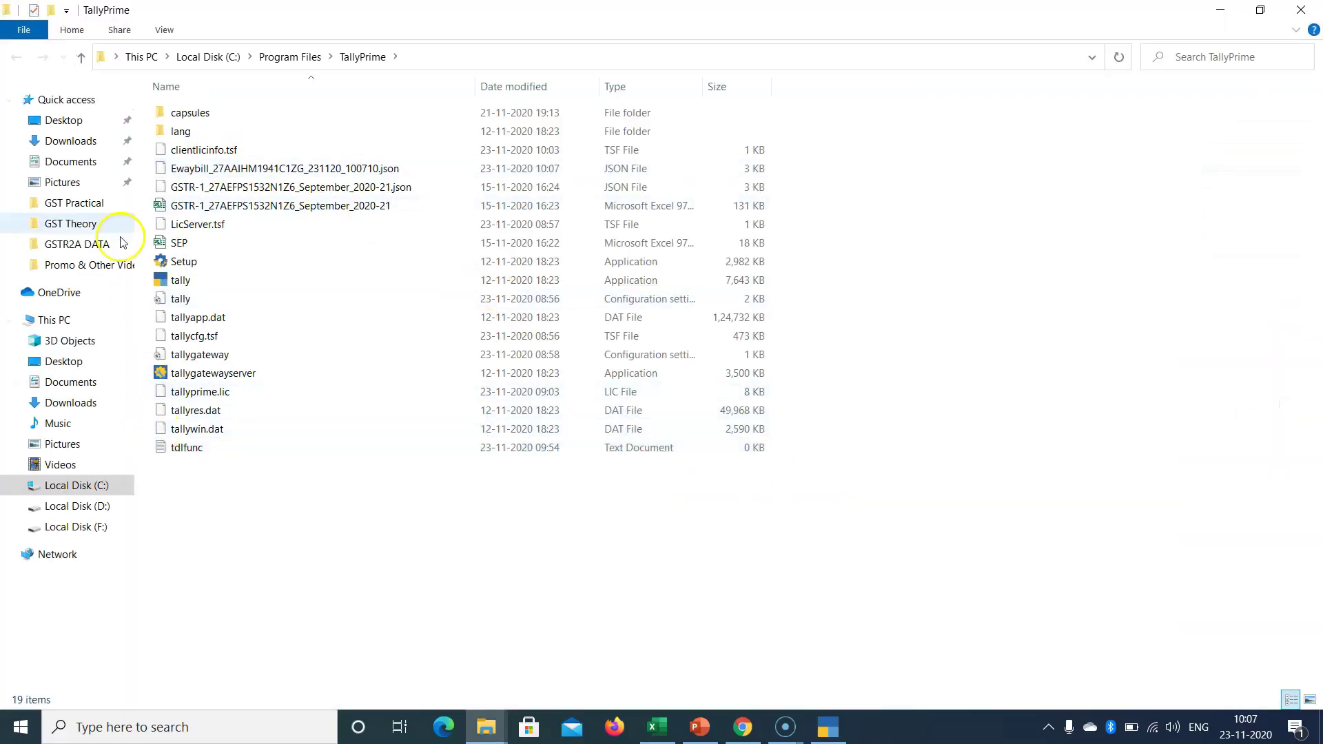
Select the 2.14 KB e-Way Bill JSON file dated 23-11-2020 in the TallyPrime folder
left_click(199, 168)
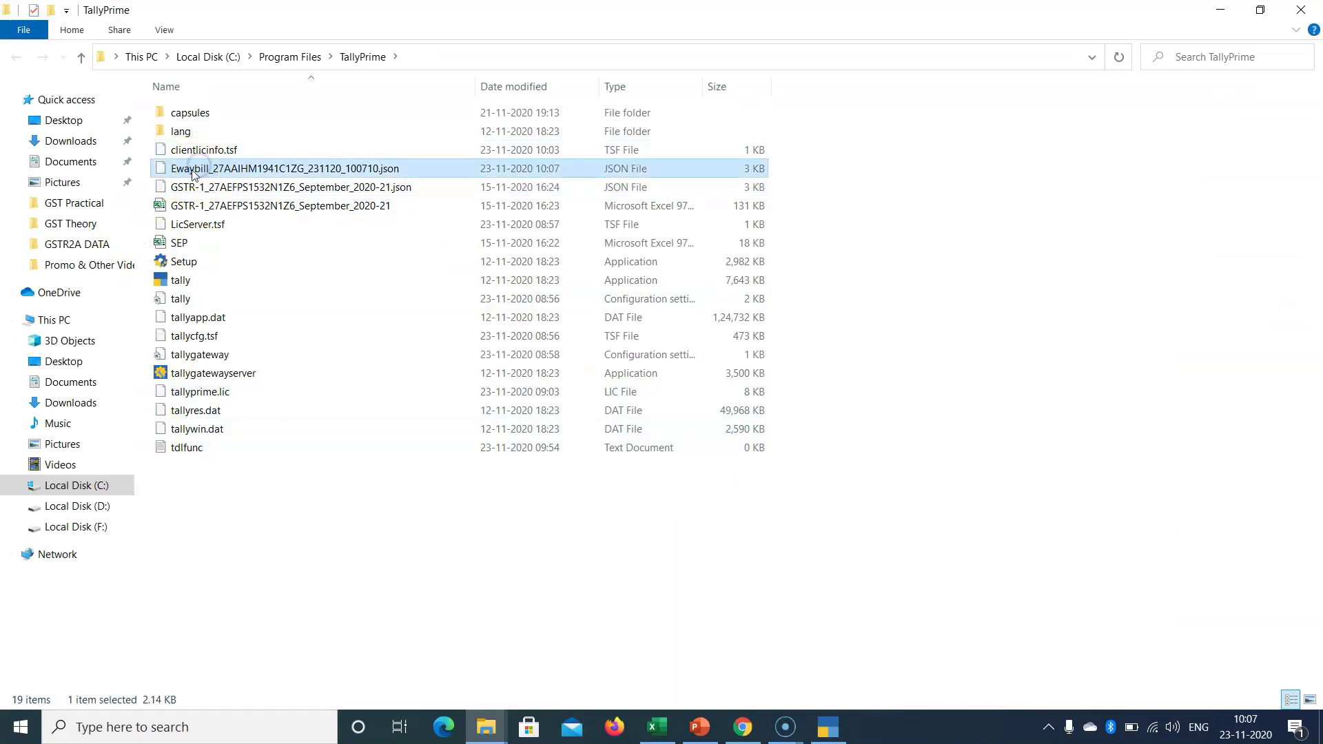
left_click(211, 177)
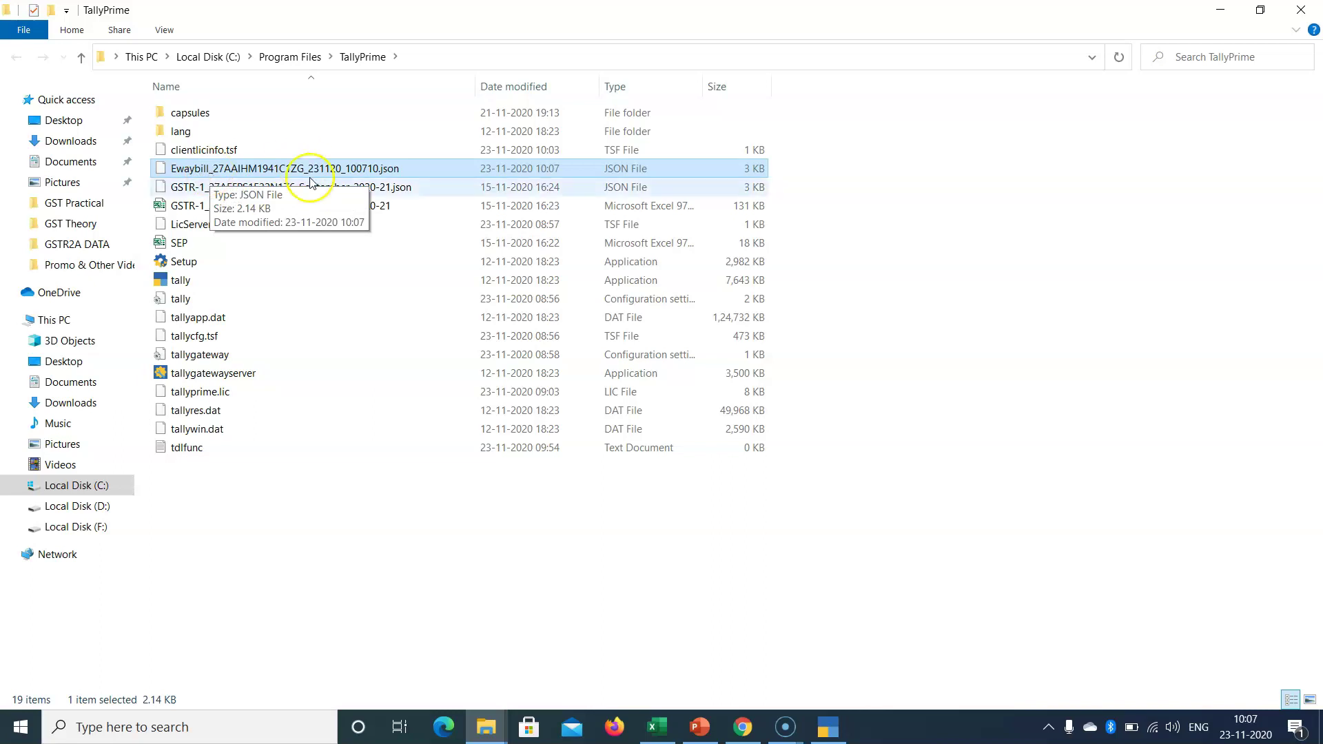
In Chrome's E-WayBill System tab, go to Registration > e-Way Bill Registration
left_click(751, 735)
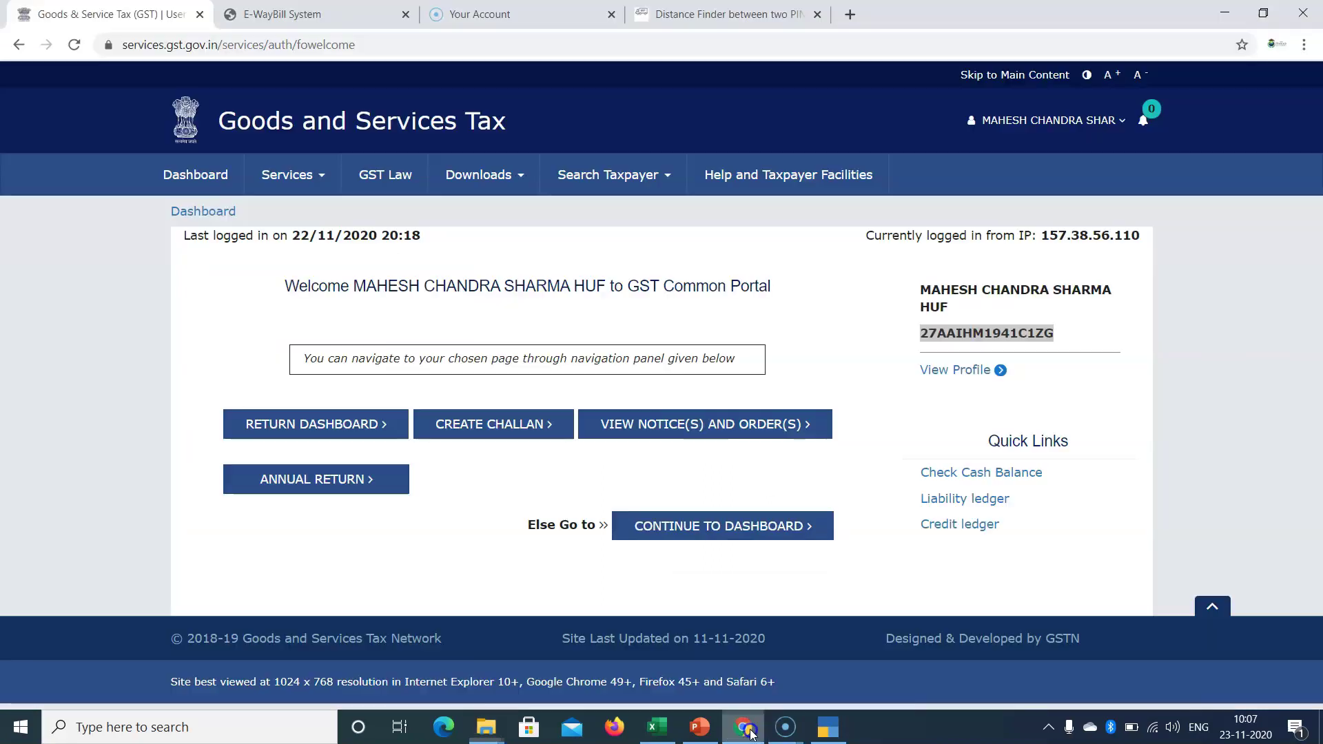
left_click(274, 21)
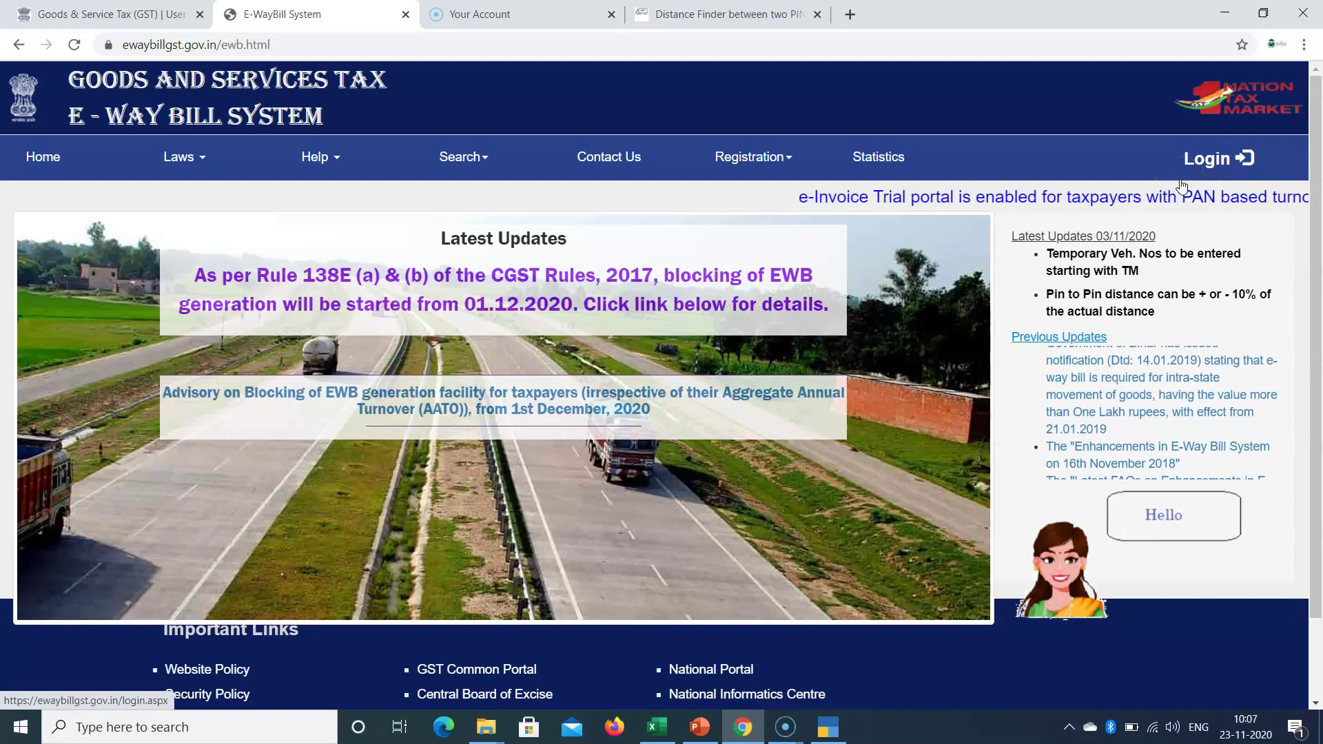
left_click(783, 176)
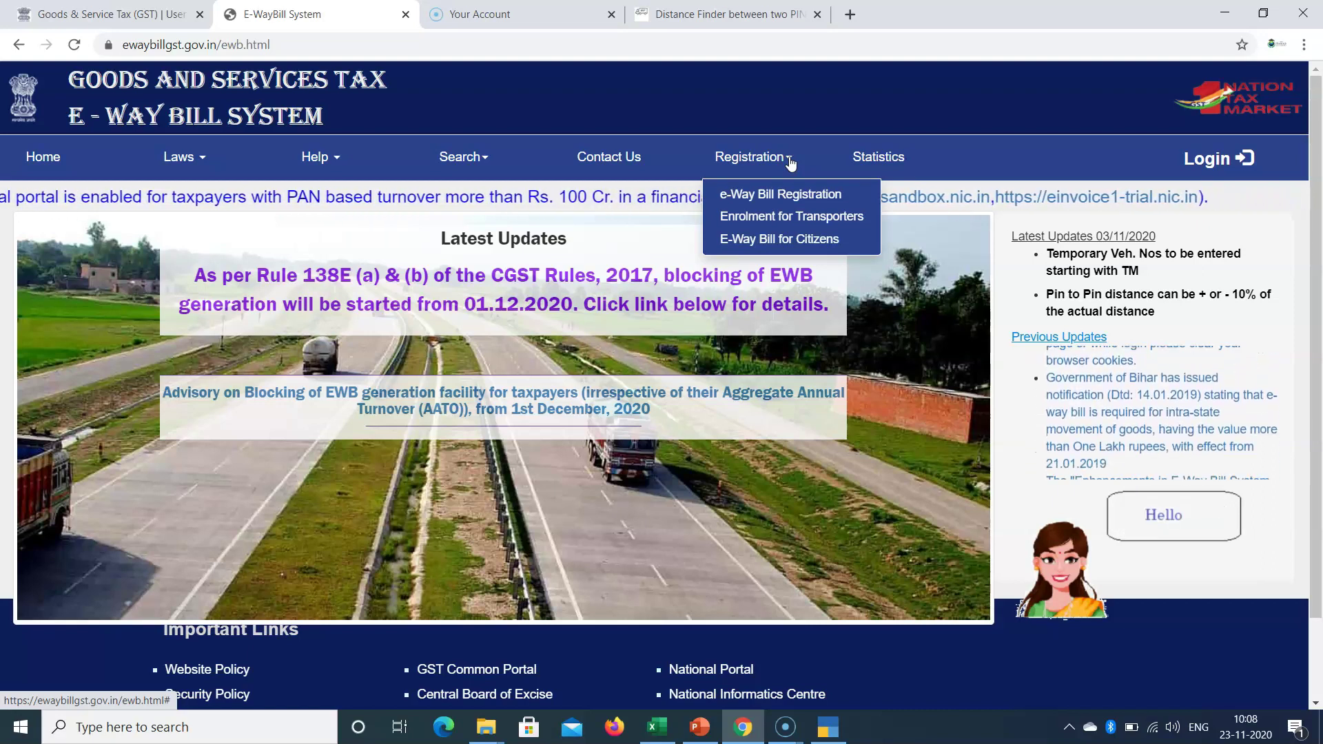
left_click(802, 194)
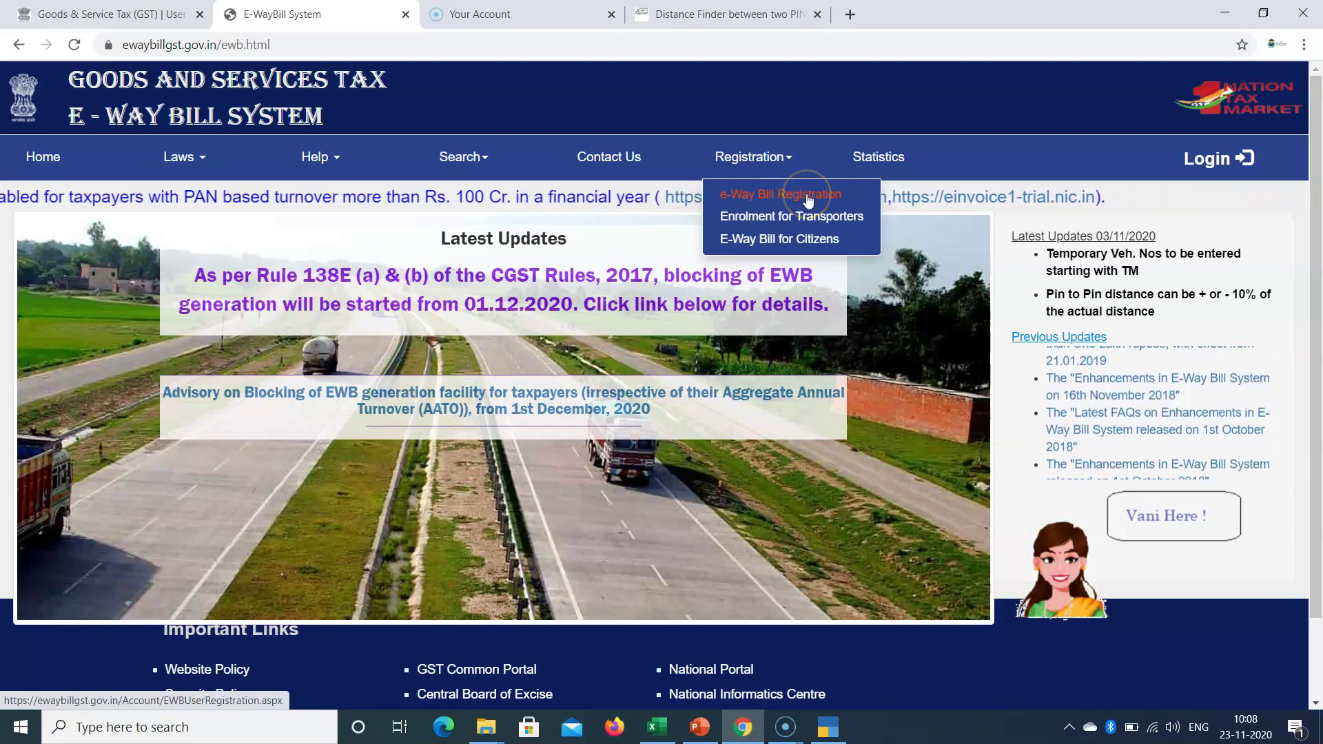
left_click(804, 242)
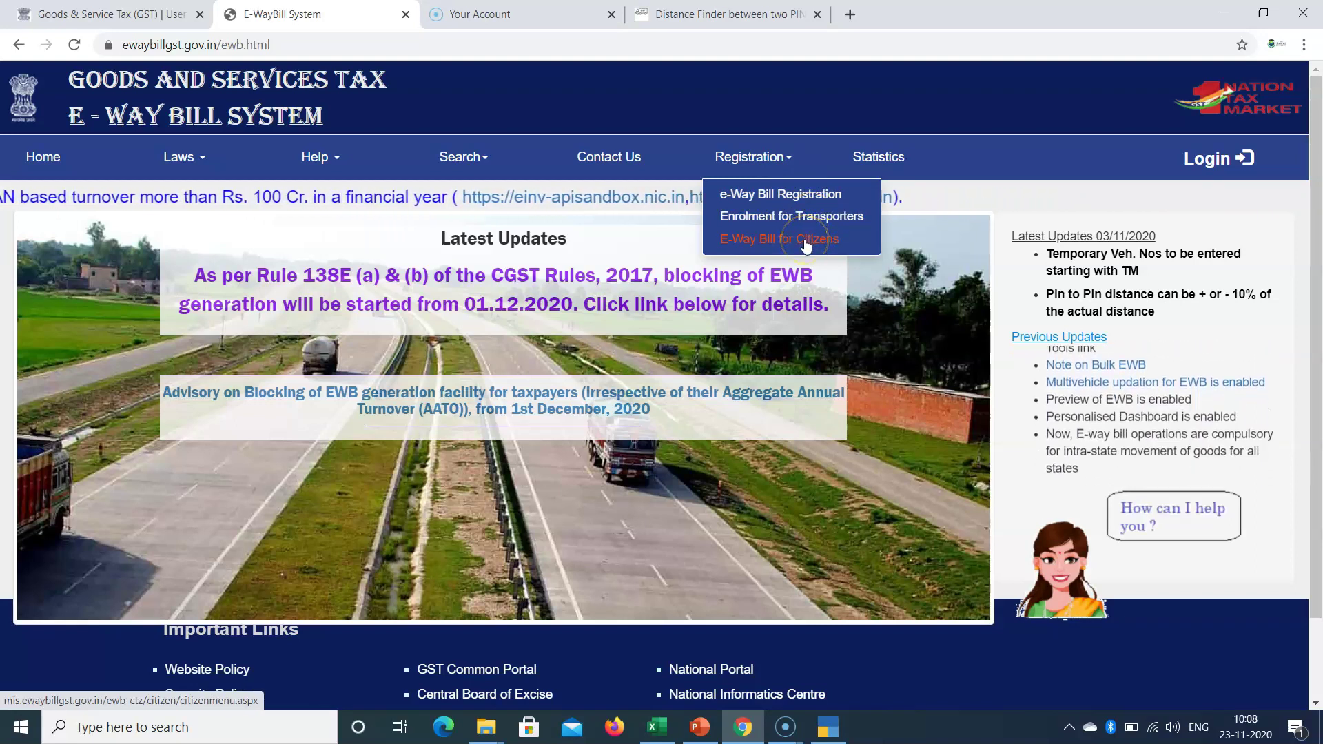
left_click(799, 200)
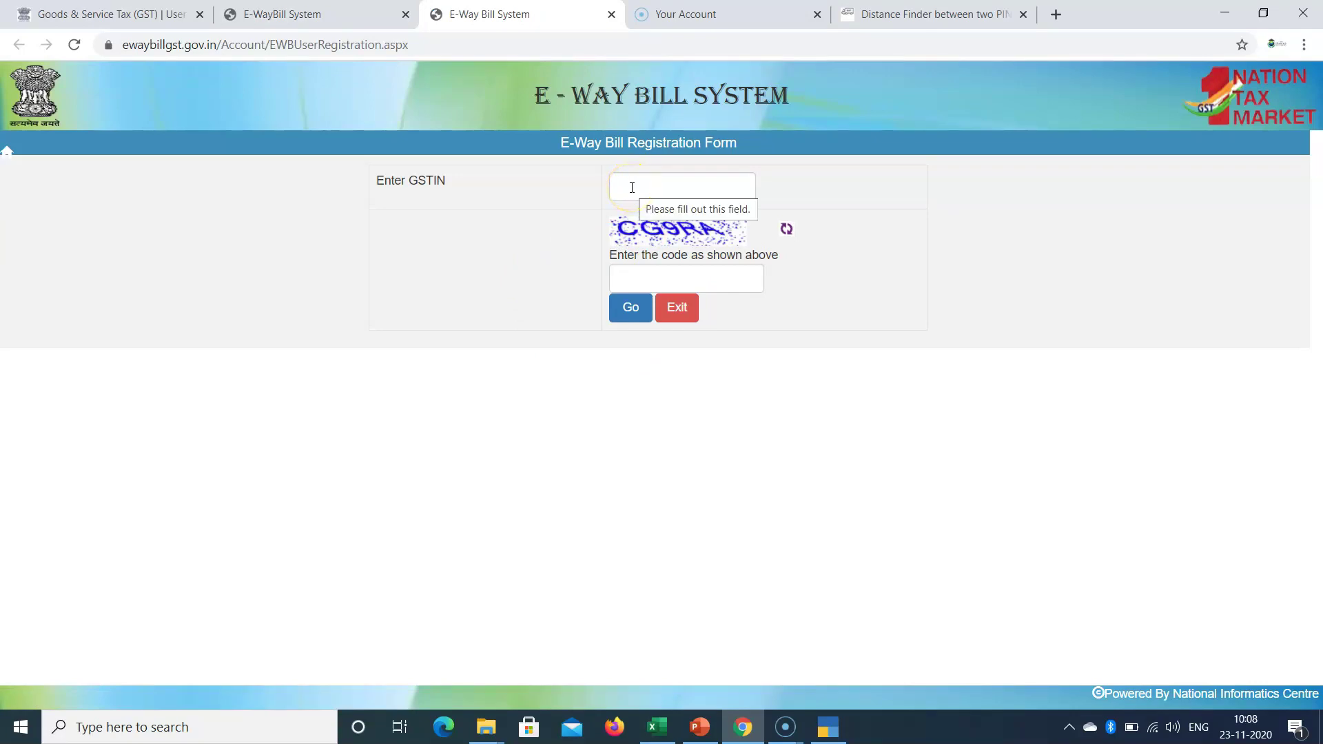
Put focus in the empty GSTIN field on the Registration Form, then return to the e-Way Bill home page
left_click(634, 216)
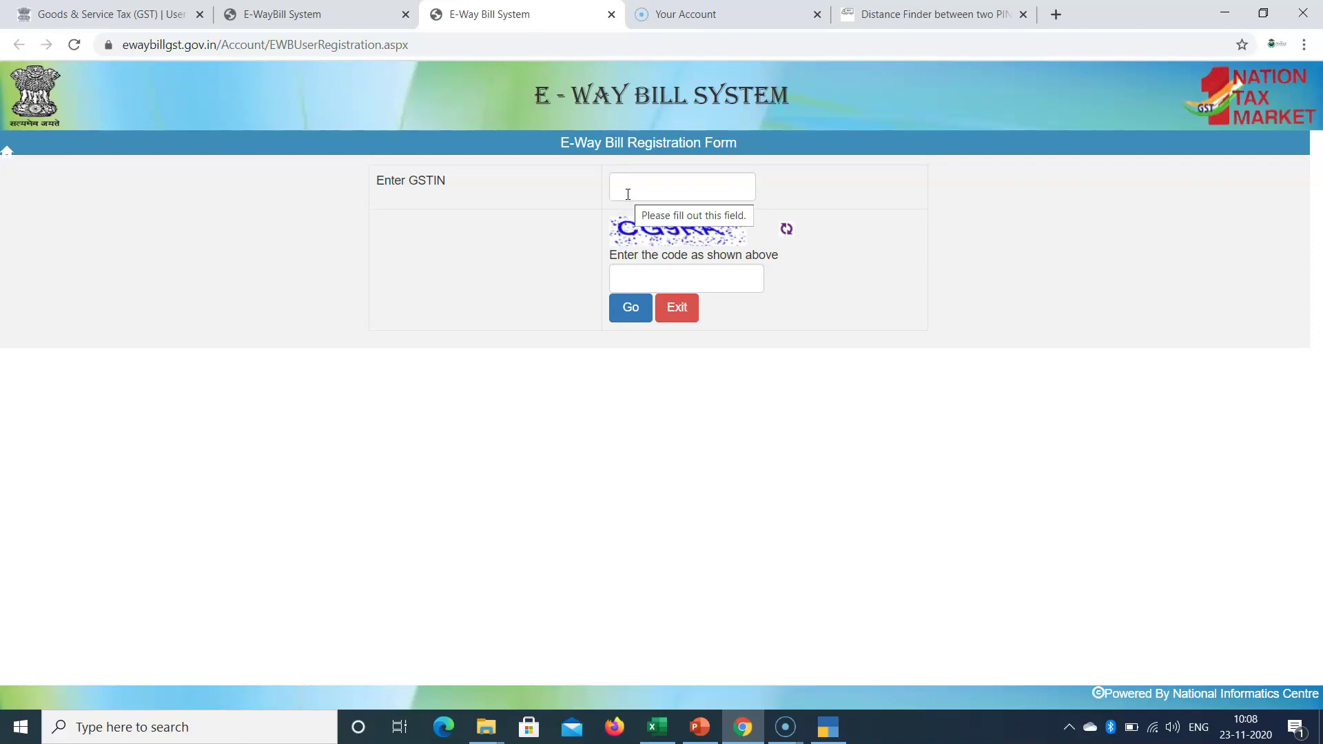
left_click(627, 197)
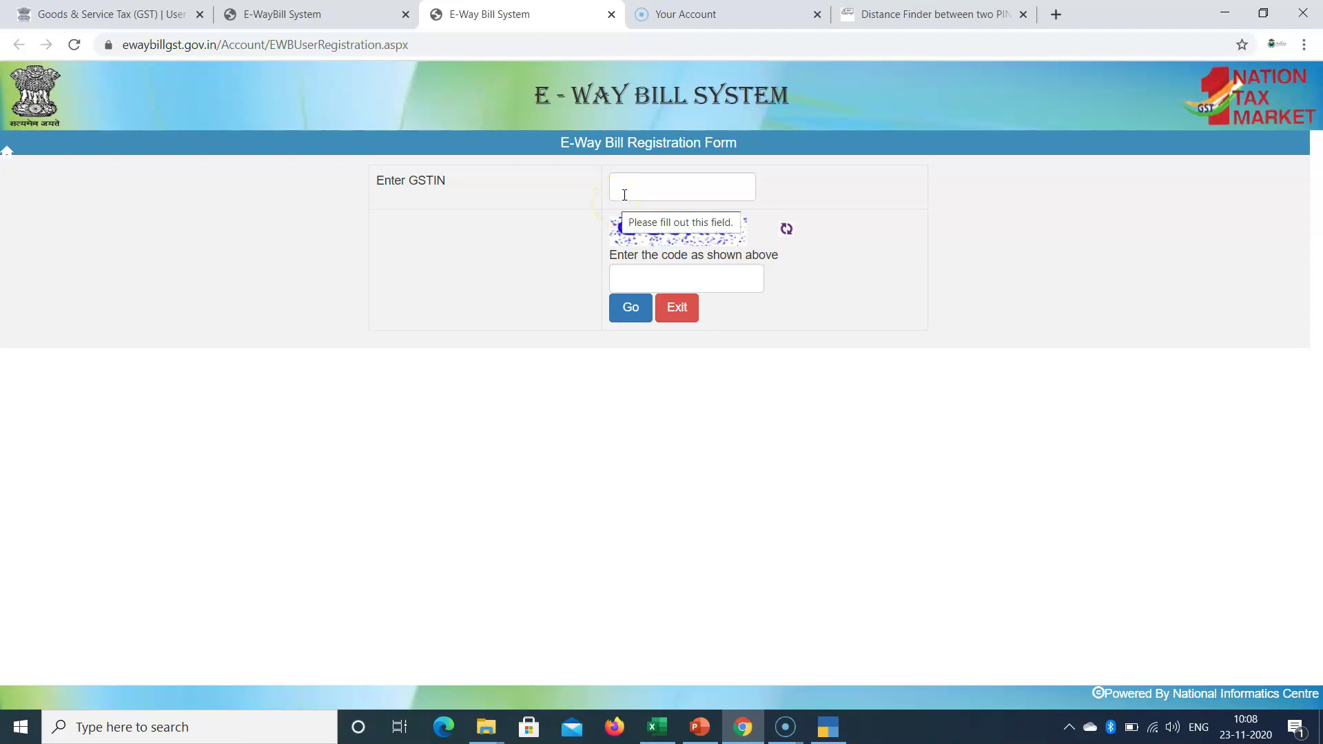
left_click(645, 197)
left_click(289, 15)
Open Enrolment for Transporters, close the duplicate tab, and select DELHI as the state
mouse_move(749, 172)
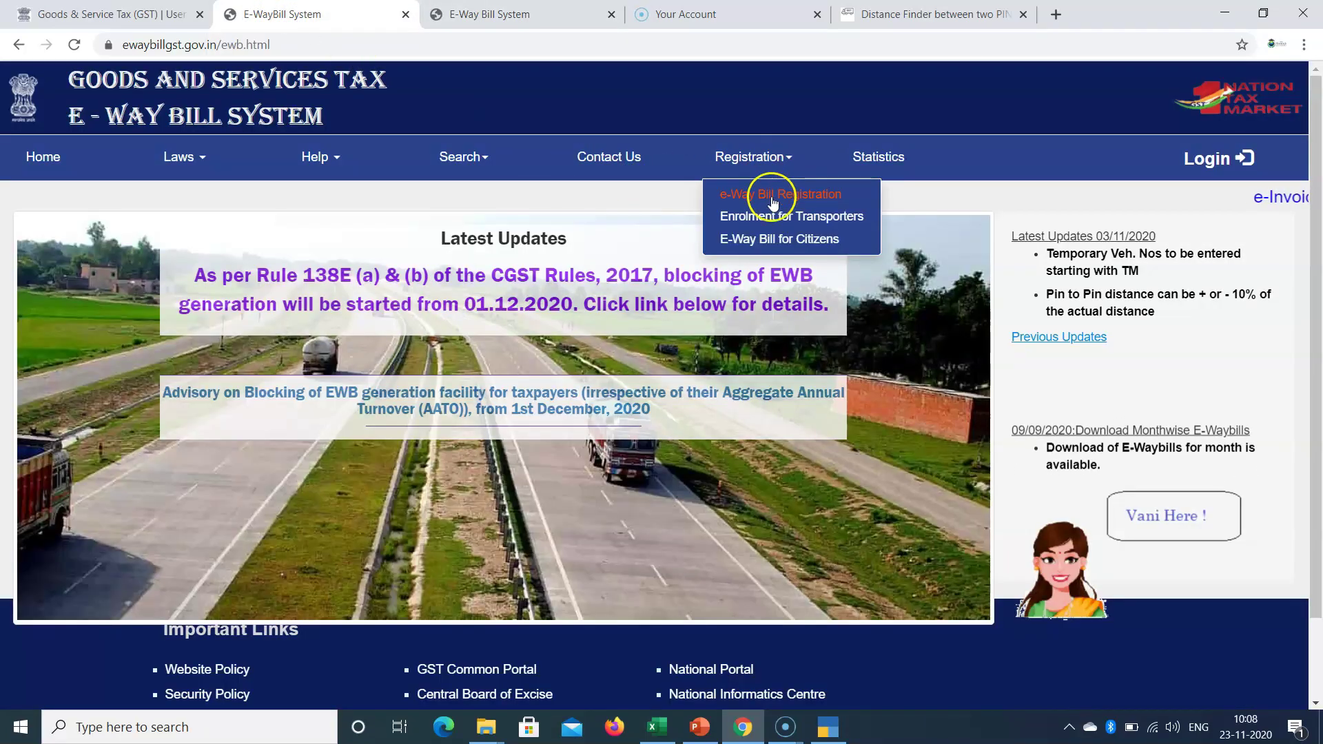
left_click(780, 219)
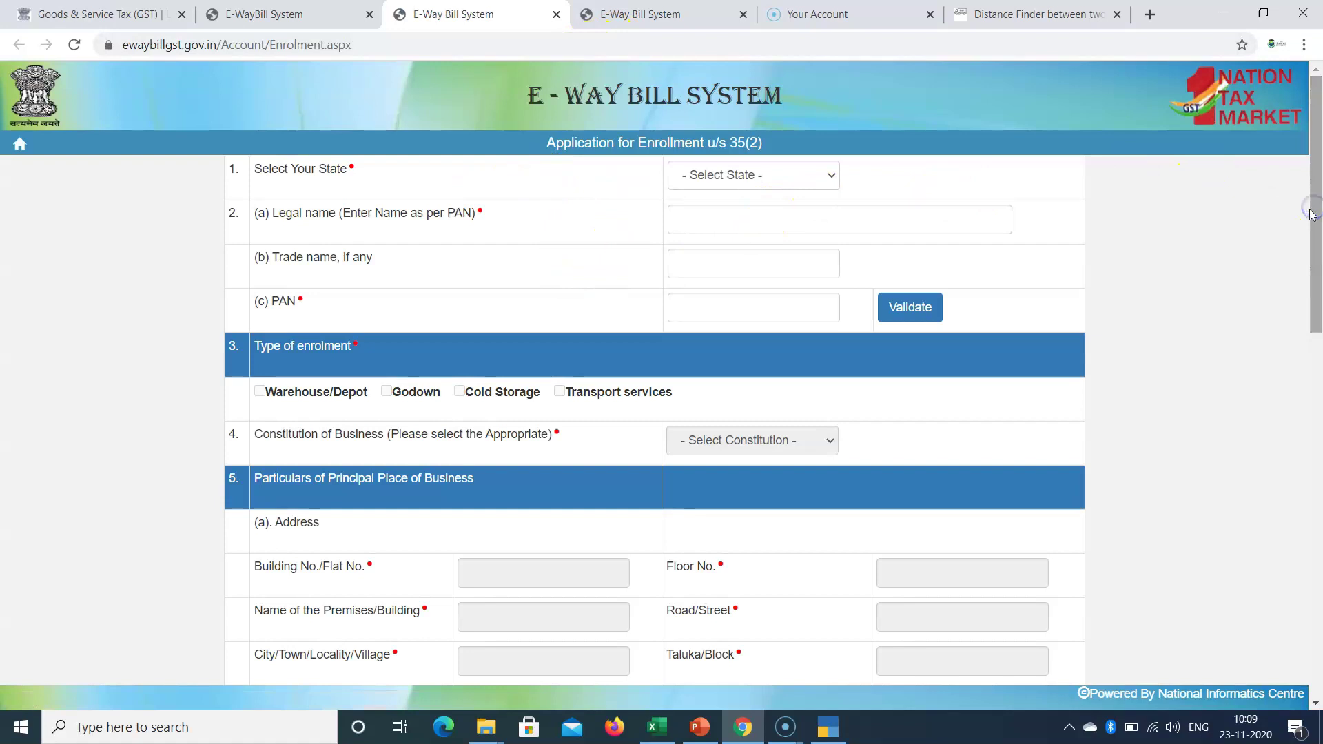
left_click(743, 14)
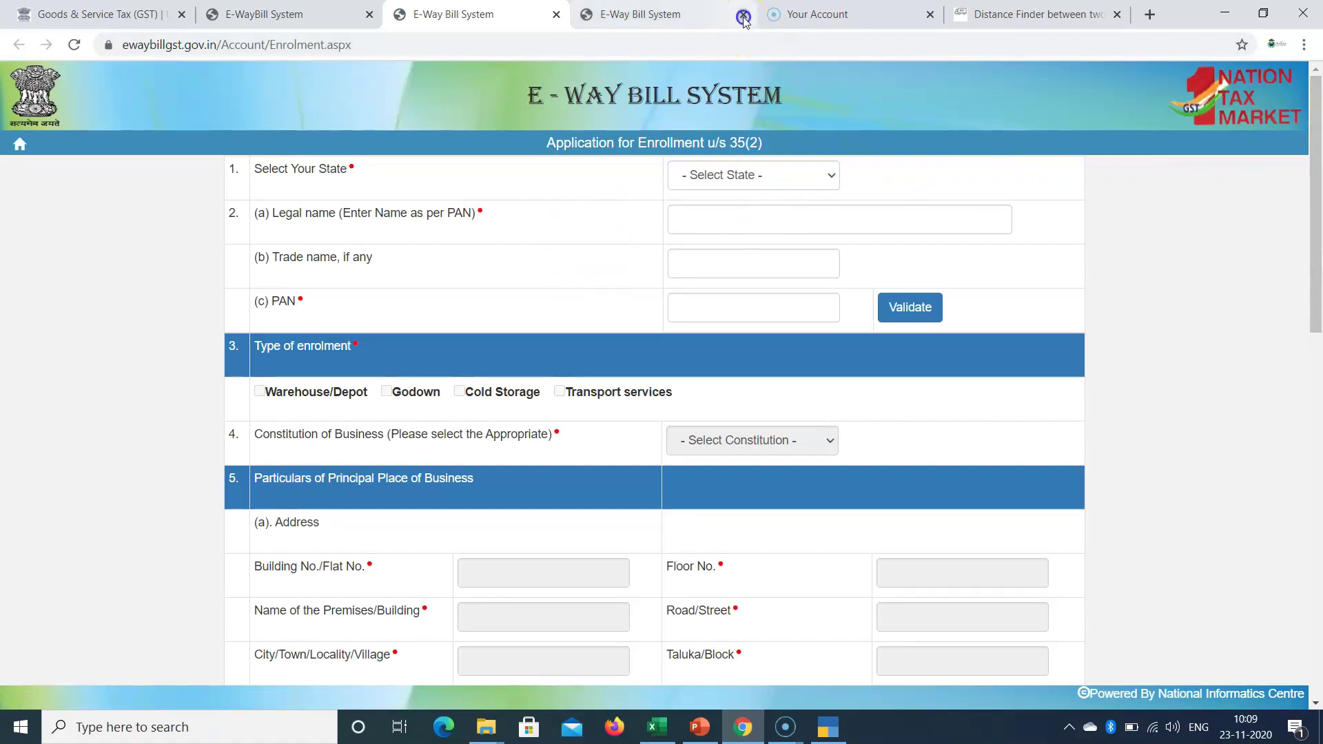
left_click(744, 180)
left_click(829, 176)
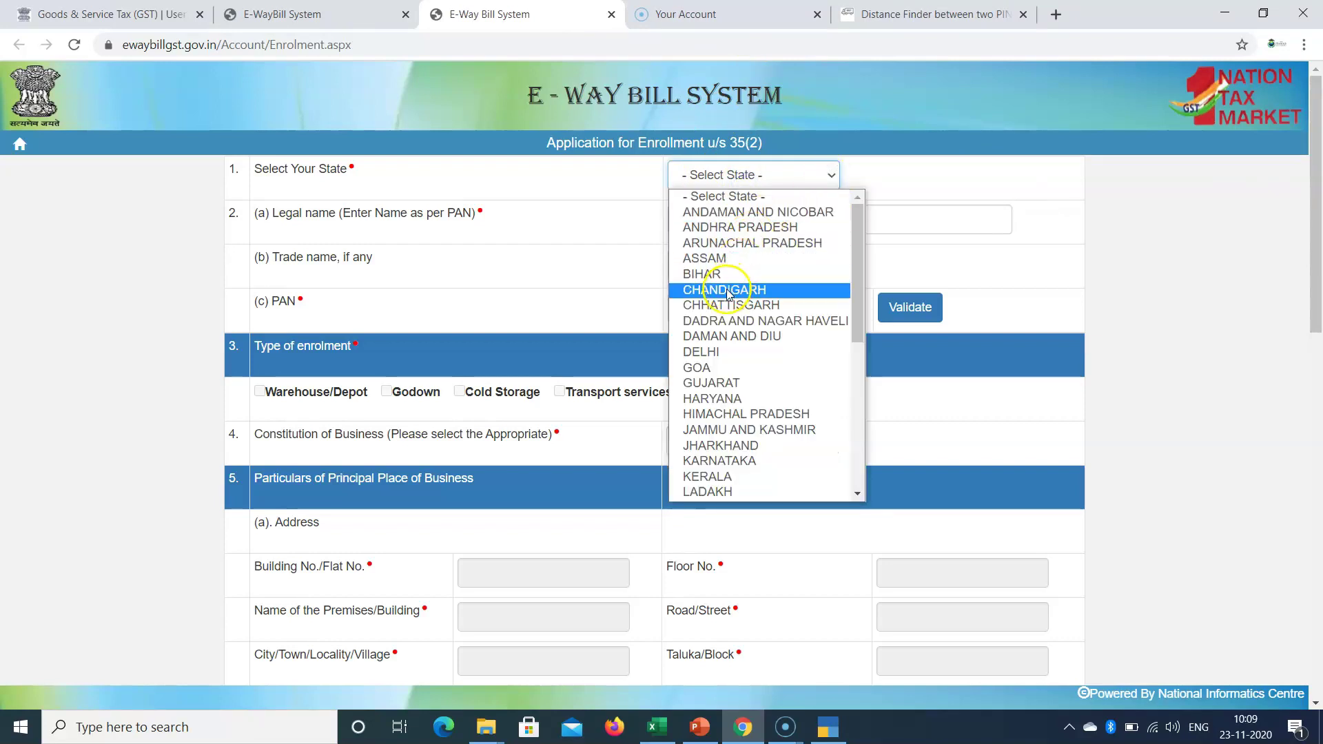
left_click(710, 353)
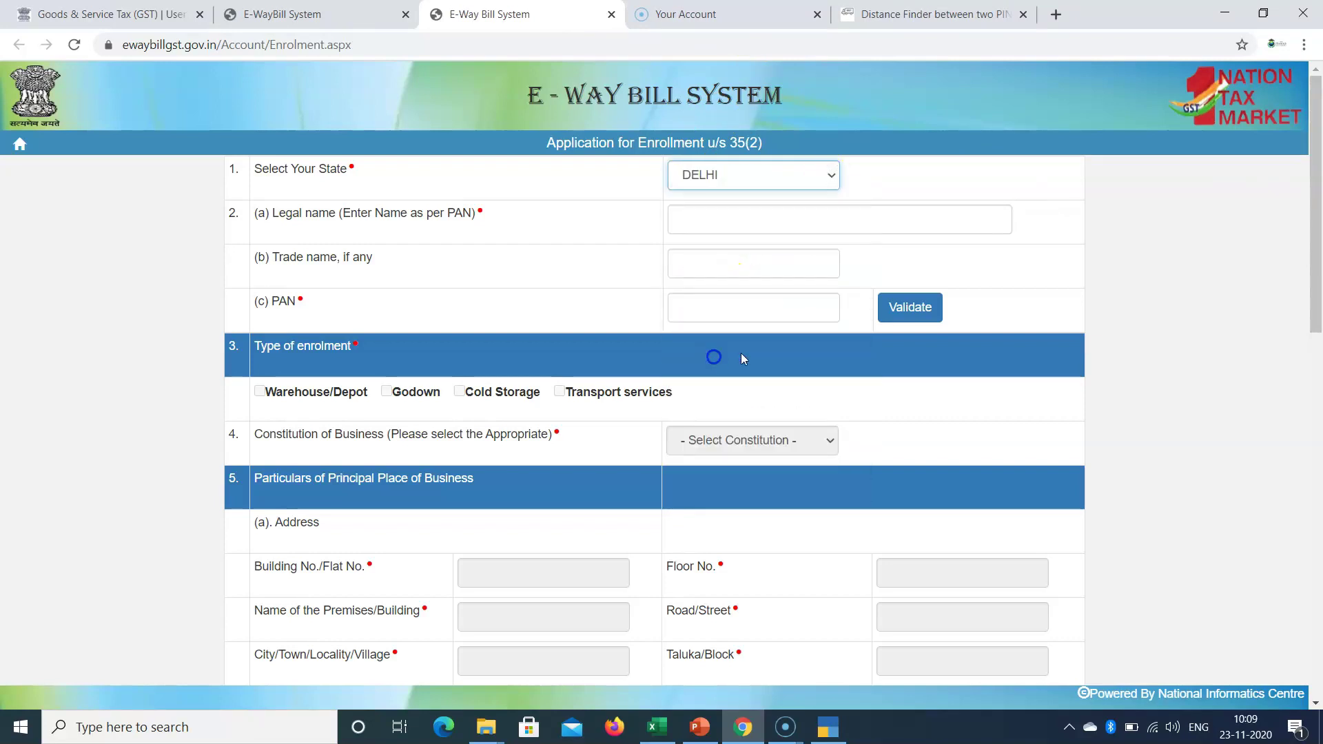
Step through the Legal name, Trade name and following fields of the enrolment form
left_click(692, 227)
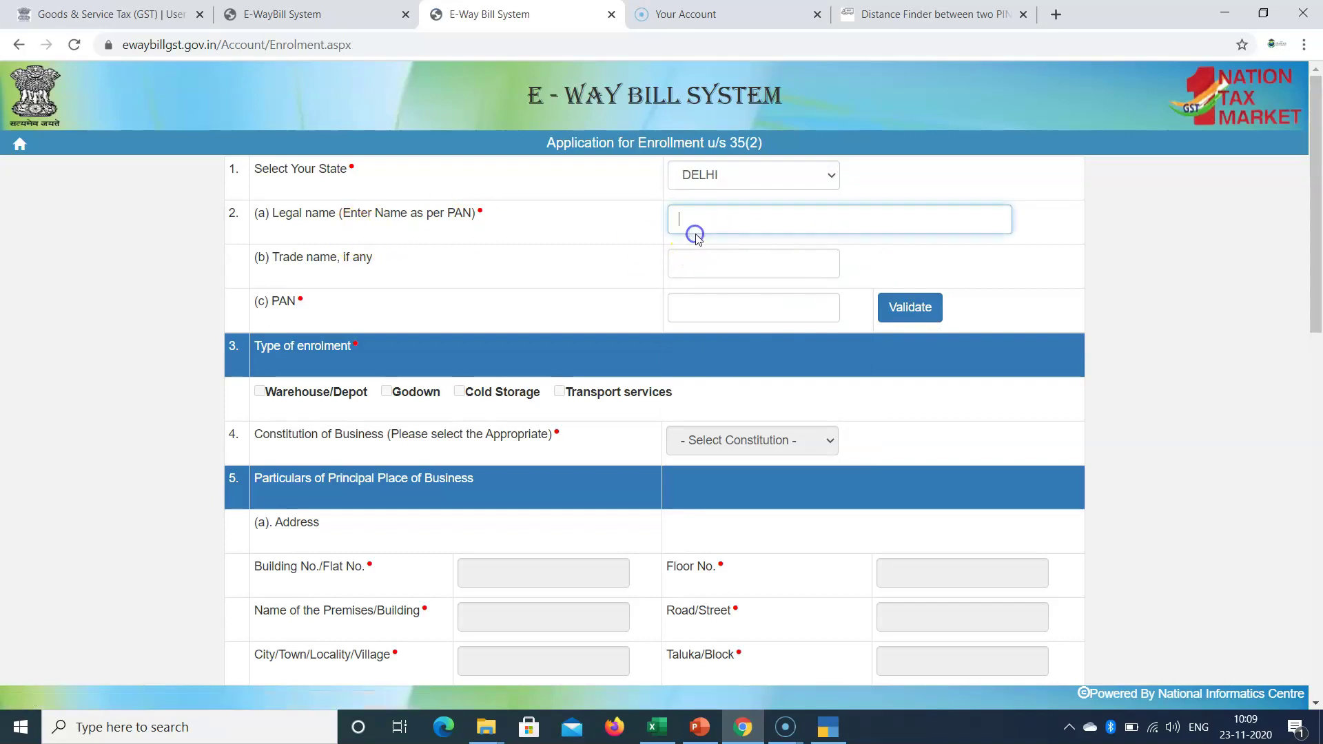
left_click(698, 264)
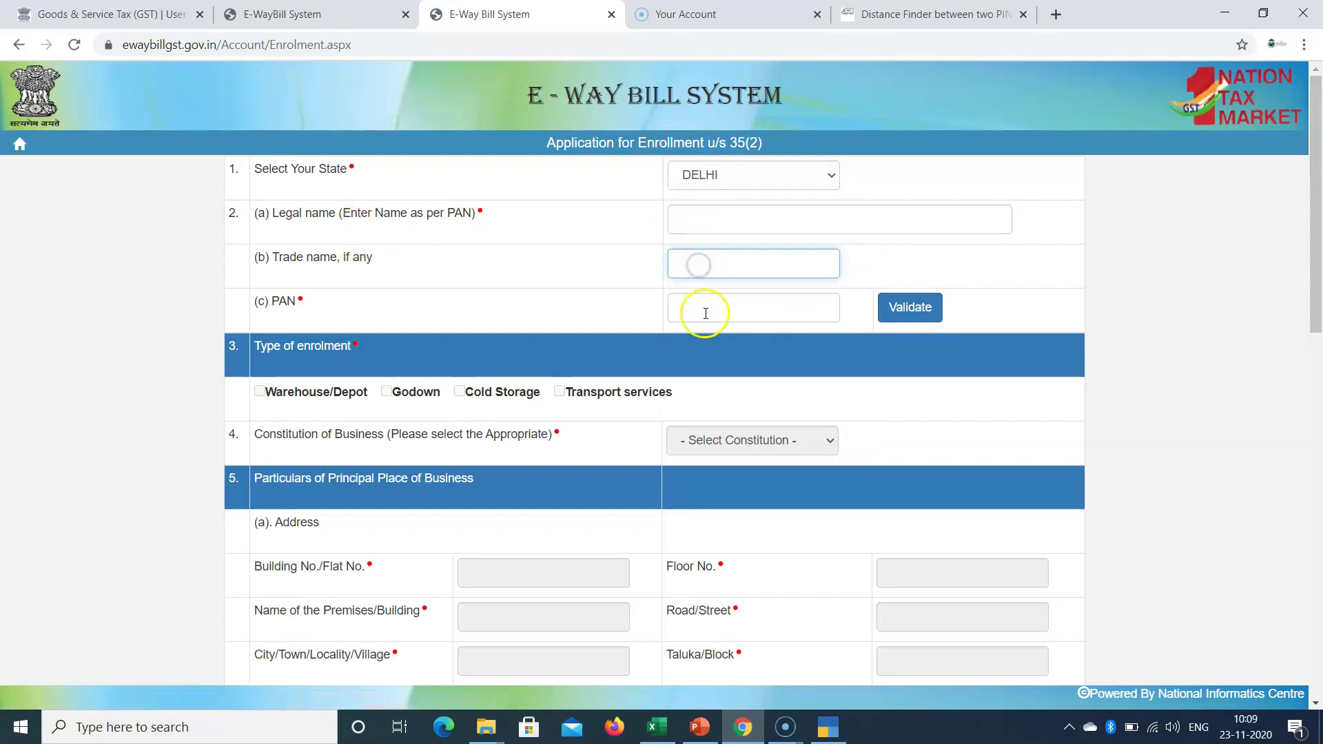
left_click_drag(1317, 320, 1318, 366)
double_click(288, 104)
left_click(703, 112)
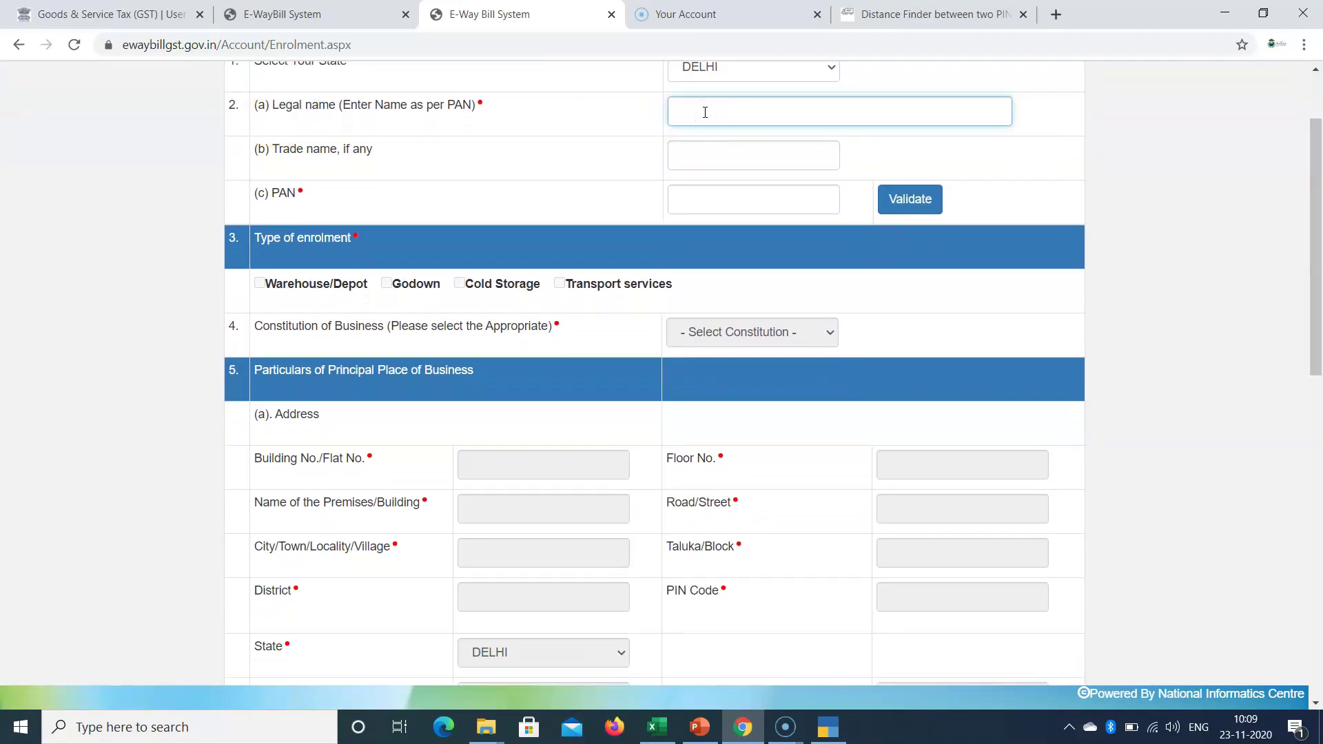
left_click(699, 157)
left_click(684, 189)
left_click(927, 206)
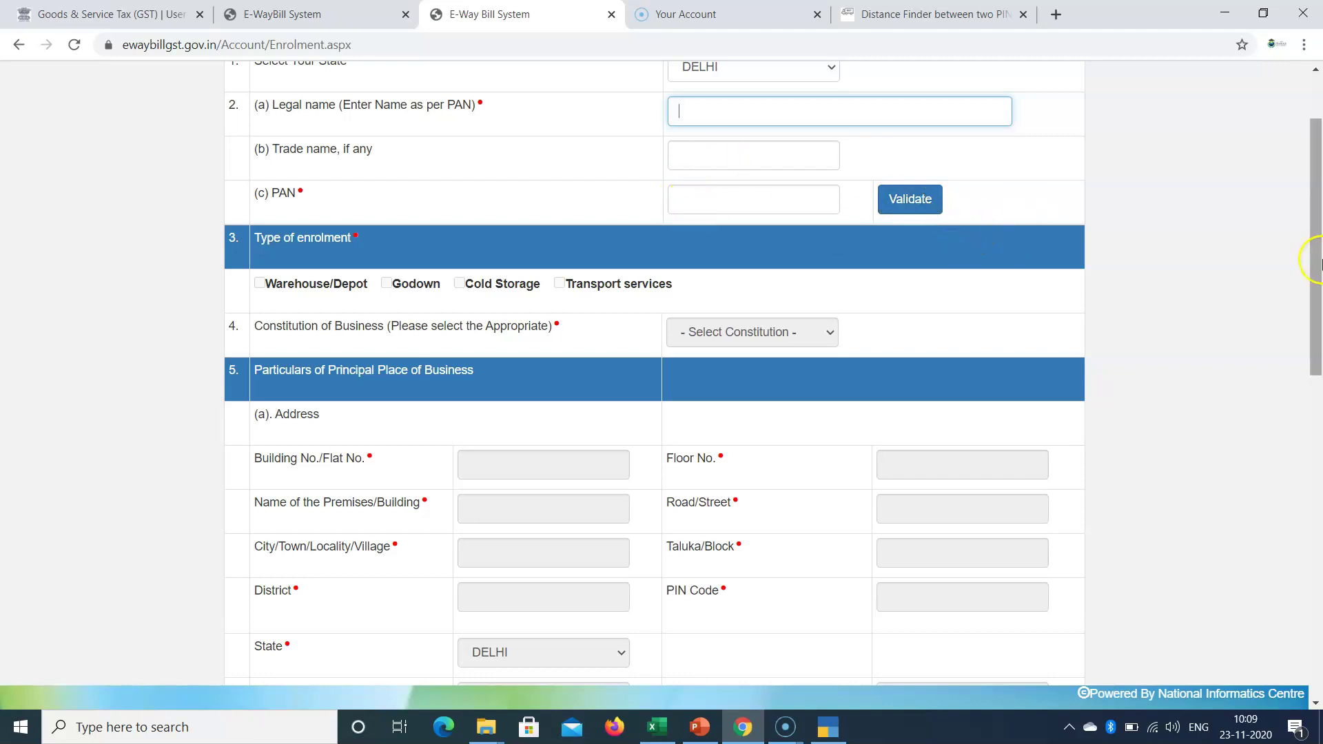
left_click_drag(1311, 263, 1316, 299)
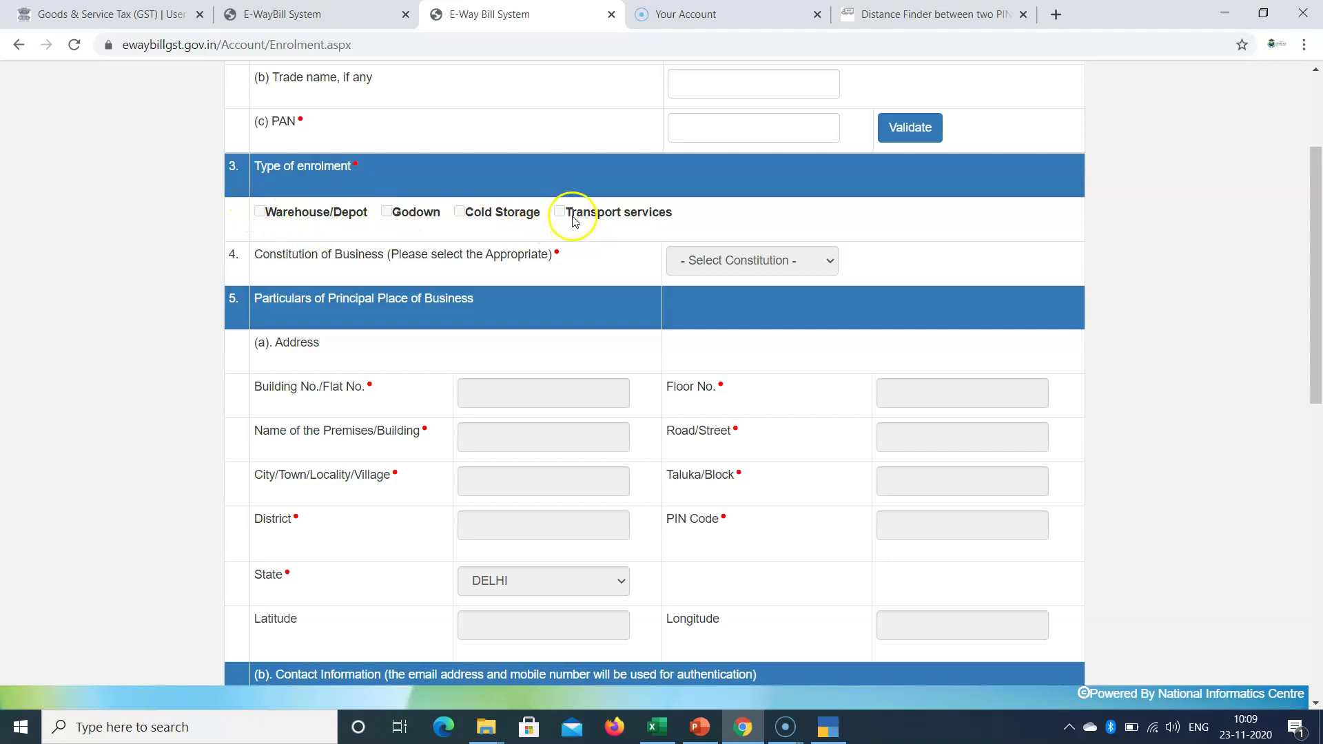
Scroll the enrolment form down to the Save/Exit buttons, then switch back to the home page tab
scroll(1316, 328, "down", 2)
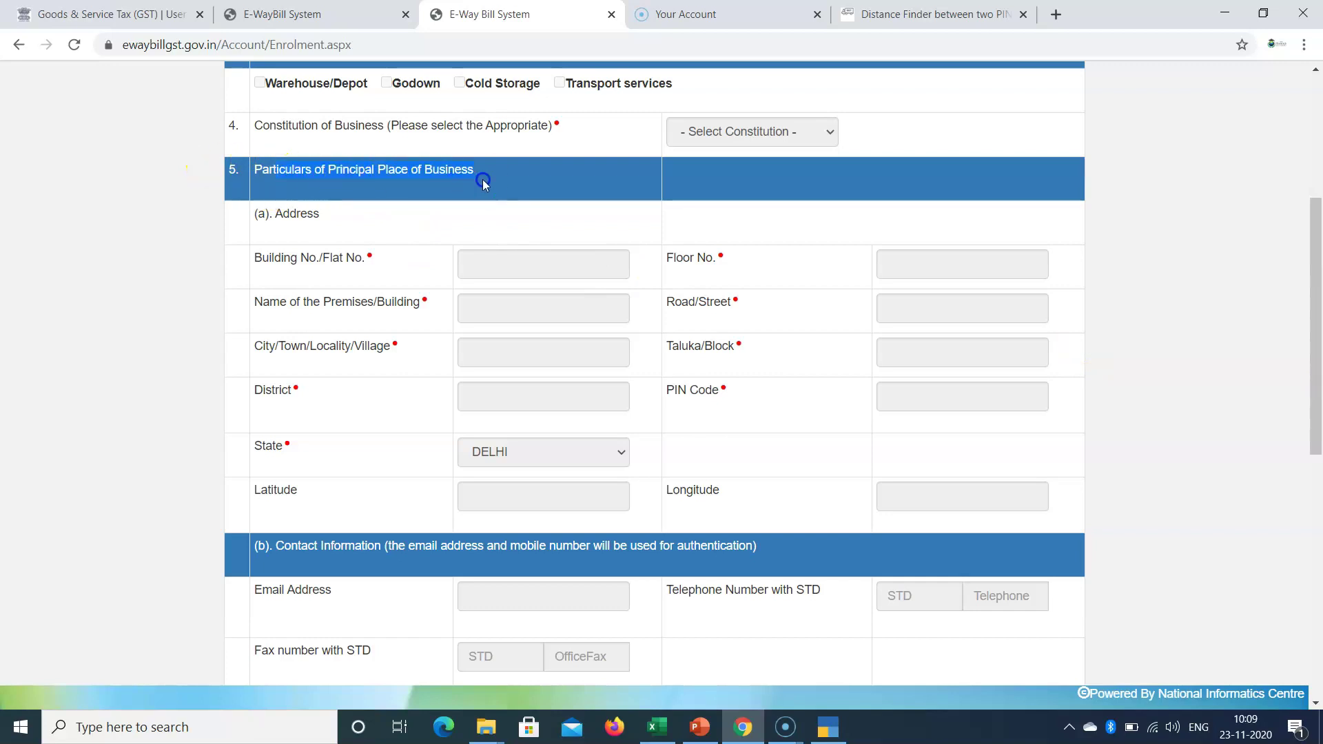
scroll(276, 261, "down", 3)
scroll(289, 262, "down", 2)
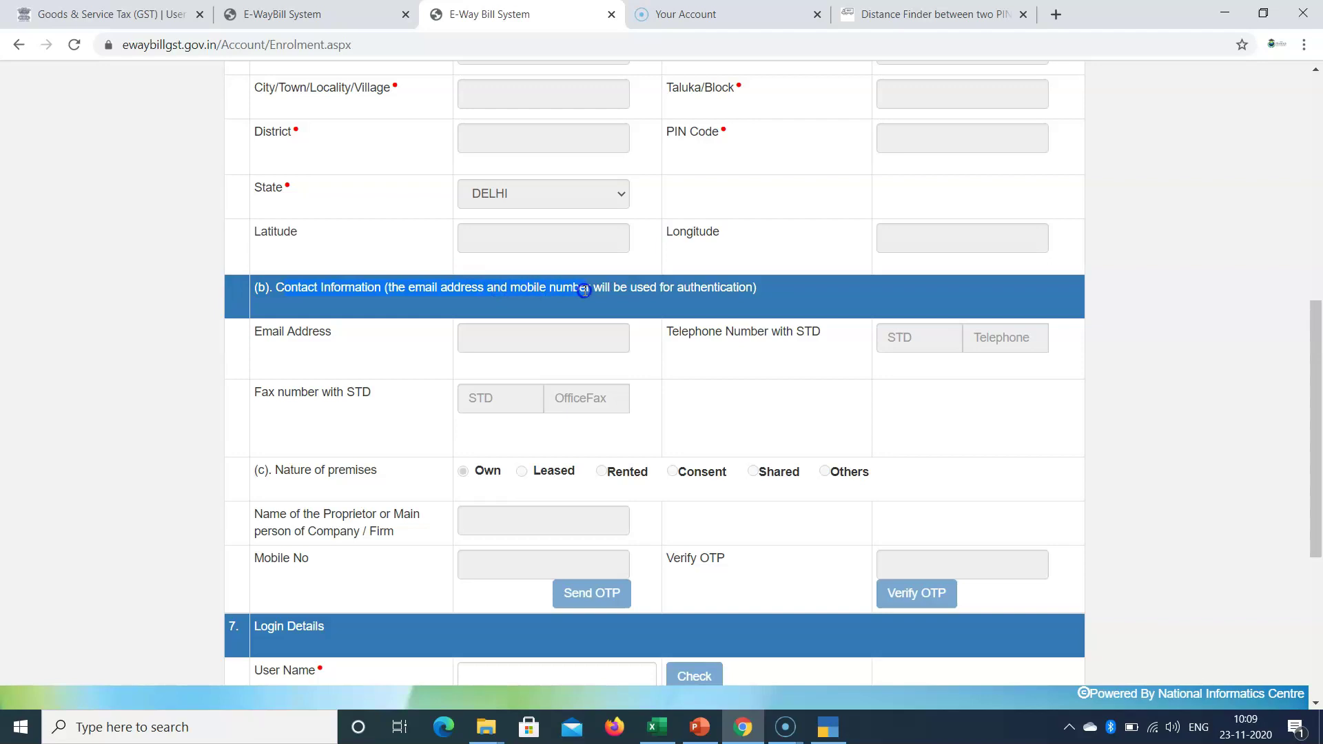
scroll(503, 378, "down", 1)
scroll(508, 380, "down", 2)
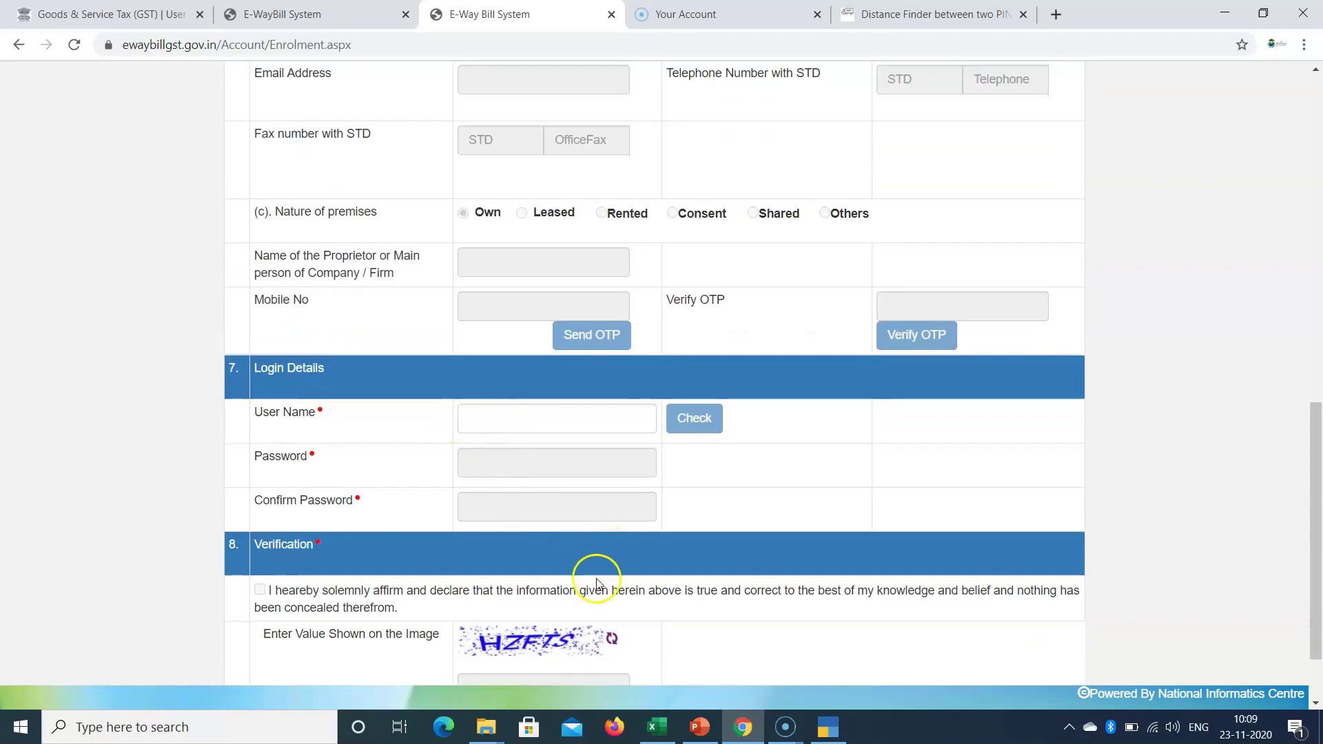
scroll(540, 632, "down", 1)
scroll(350, 410, "up", 2)
scroll(500, 396, "up", 10)
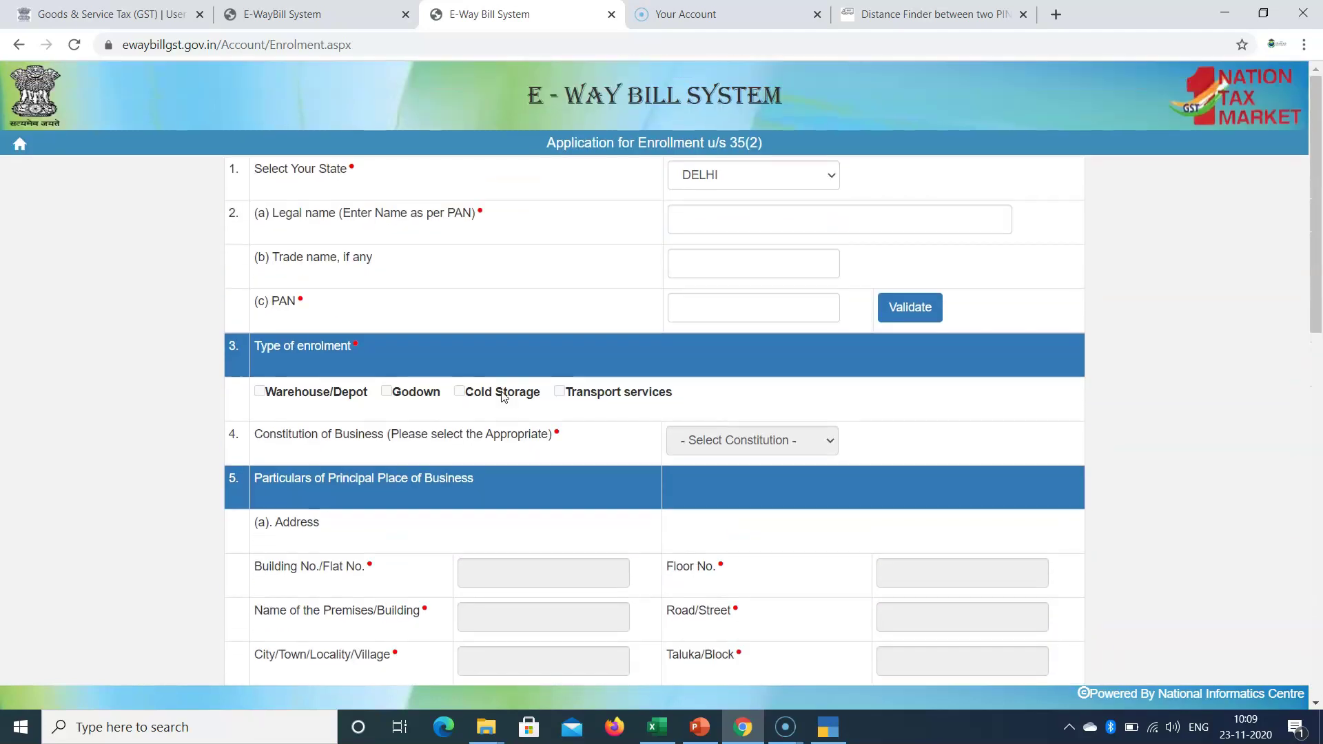
left_click(487, 398)
scroll(671, 524, "down", 8)
scroll(655, 482, "down", 3)
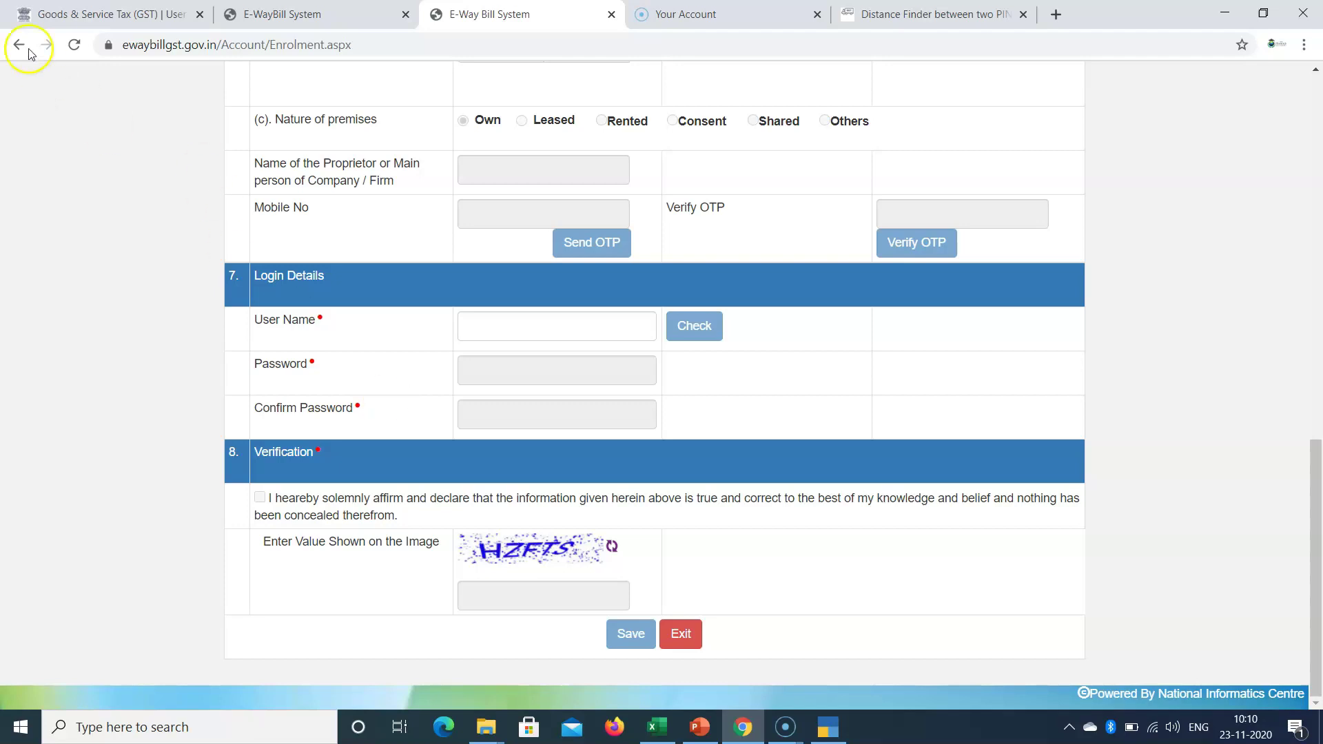
left_click(241, 15)
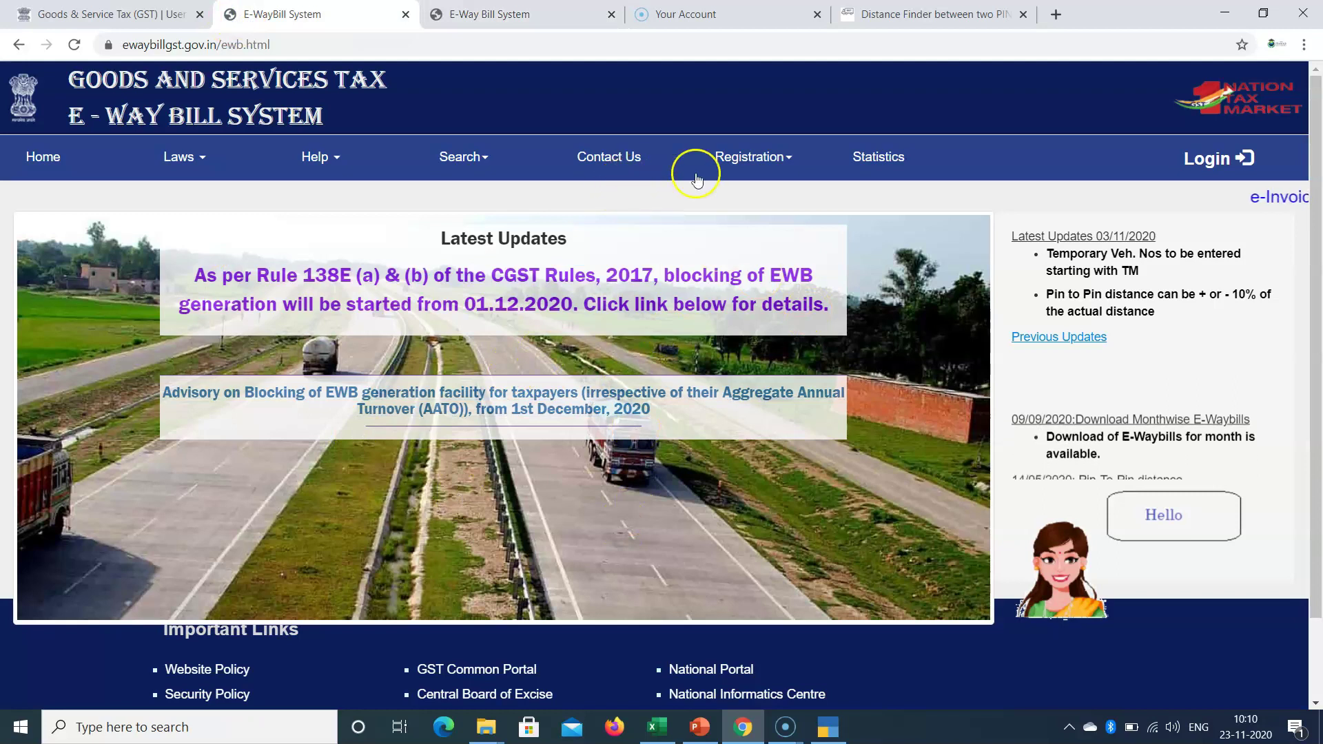
Show the Registration options, then go to the portal's Login page
left_click(744, 157)
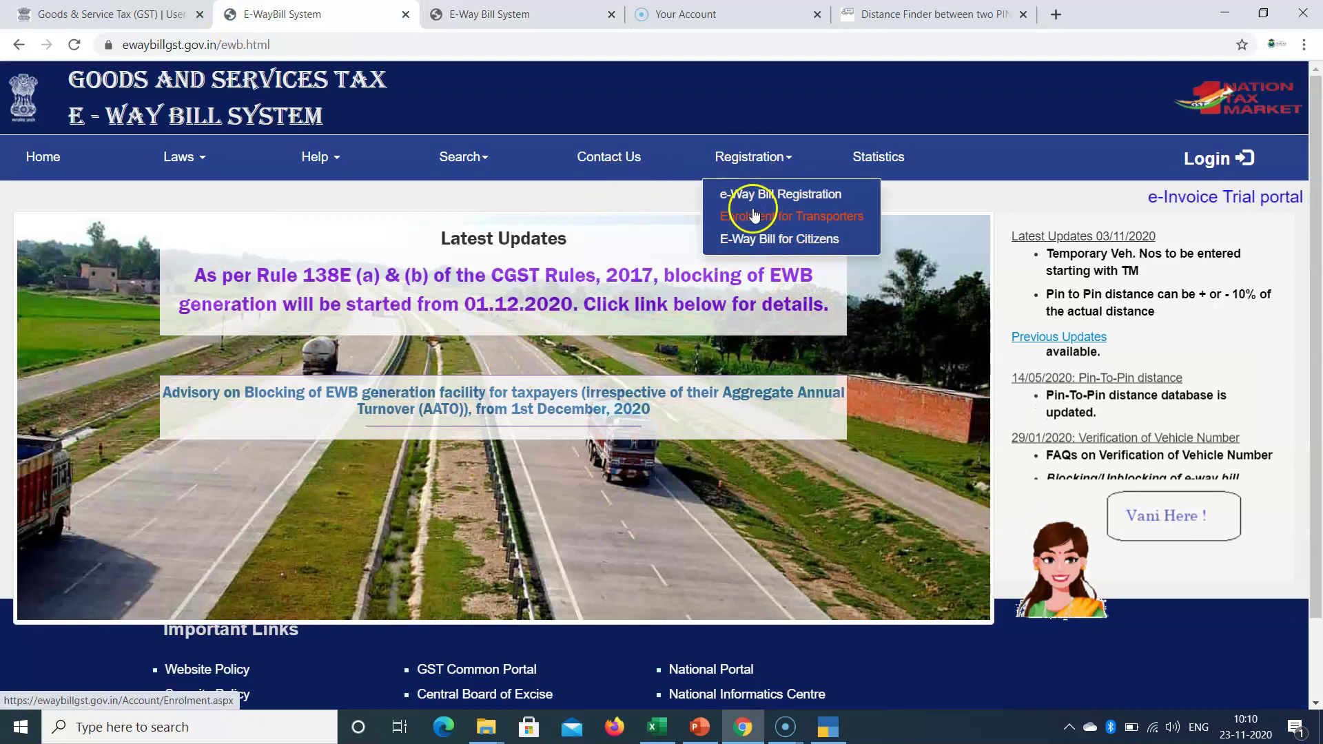
left_click(938, 144)
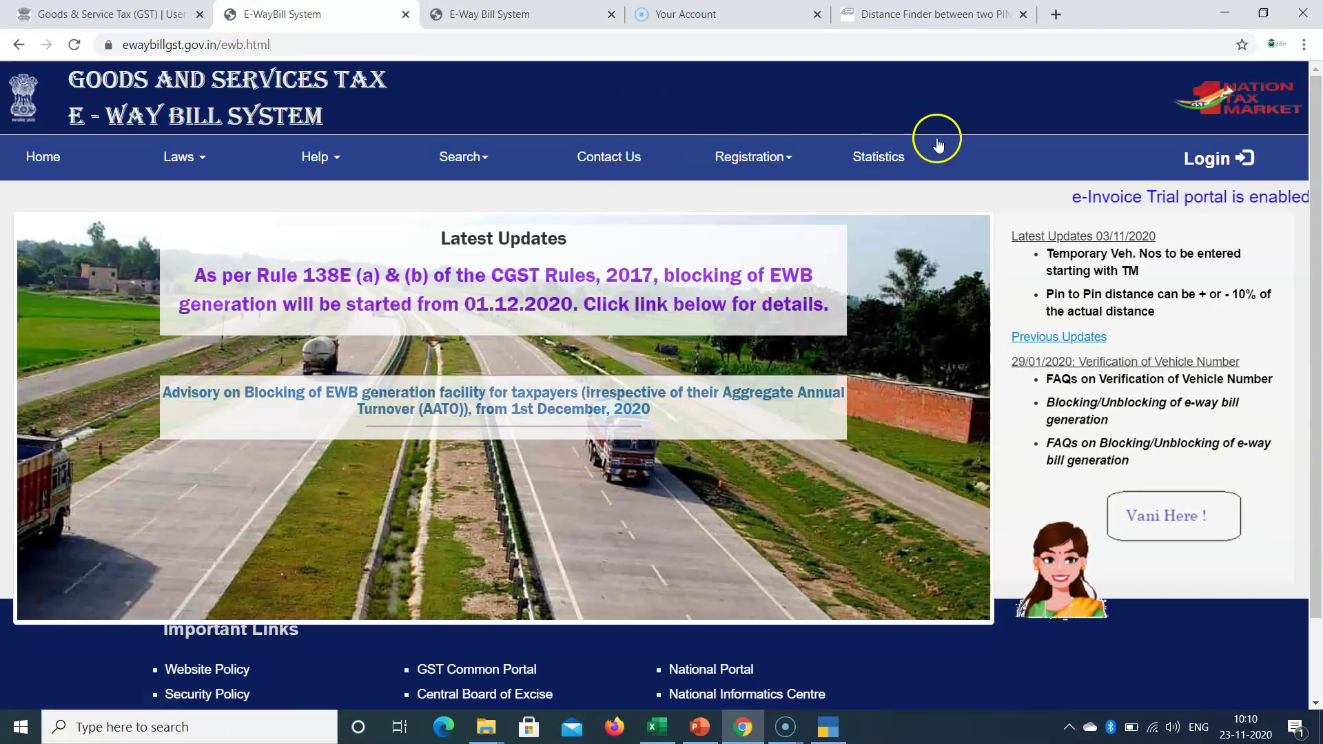
left_click(1208, 157)
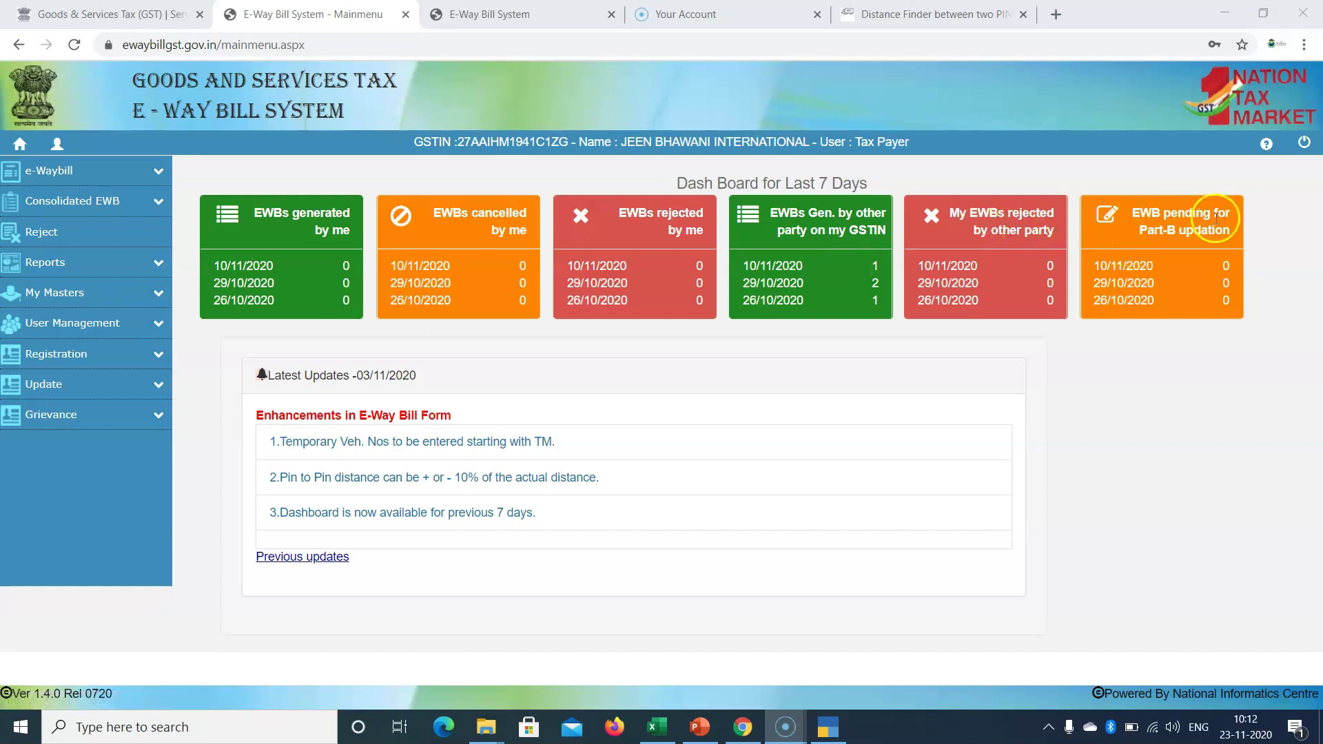
Expand the e-Waybill menu in the dashboard's left sidebar
mouse_move(1225, 213)
left_mouse_down()
mouse_move(1116, 234)
mouse_move(1230, 229)
left_mouse_up()
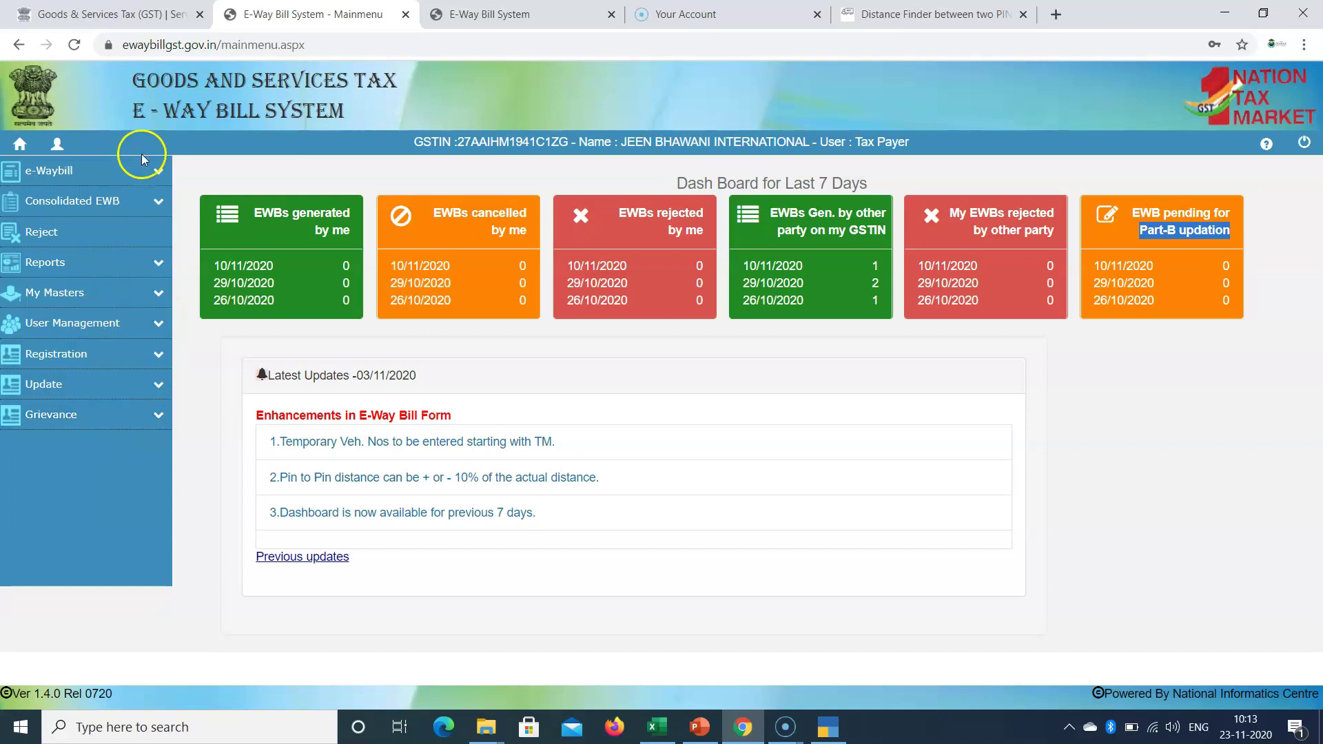
left_click(159, 176)
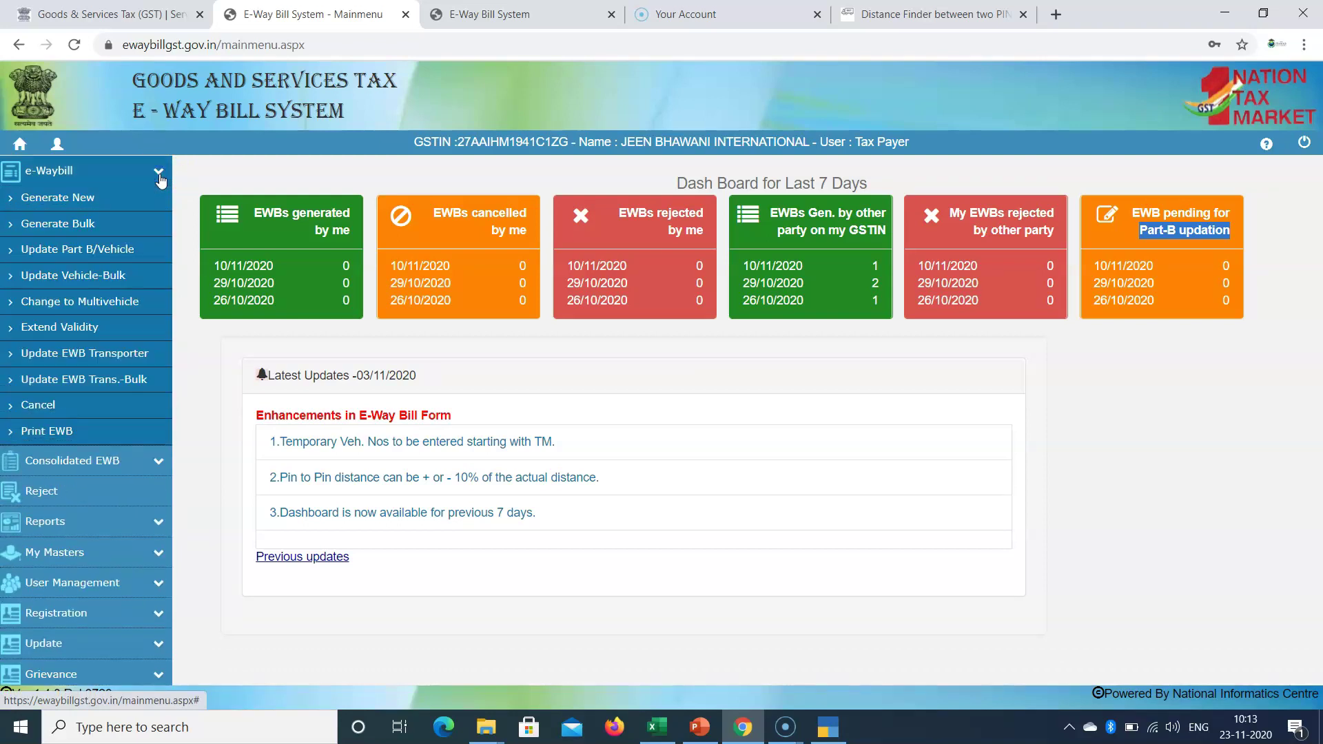
left_click(71, 200)
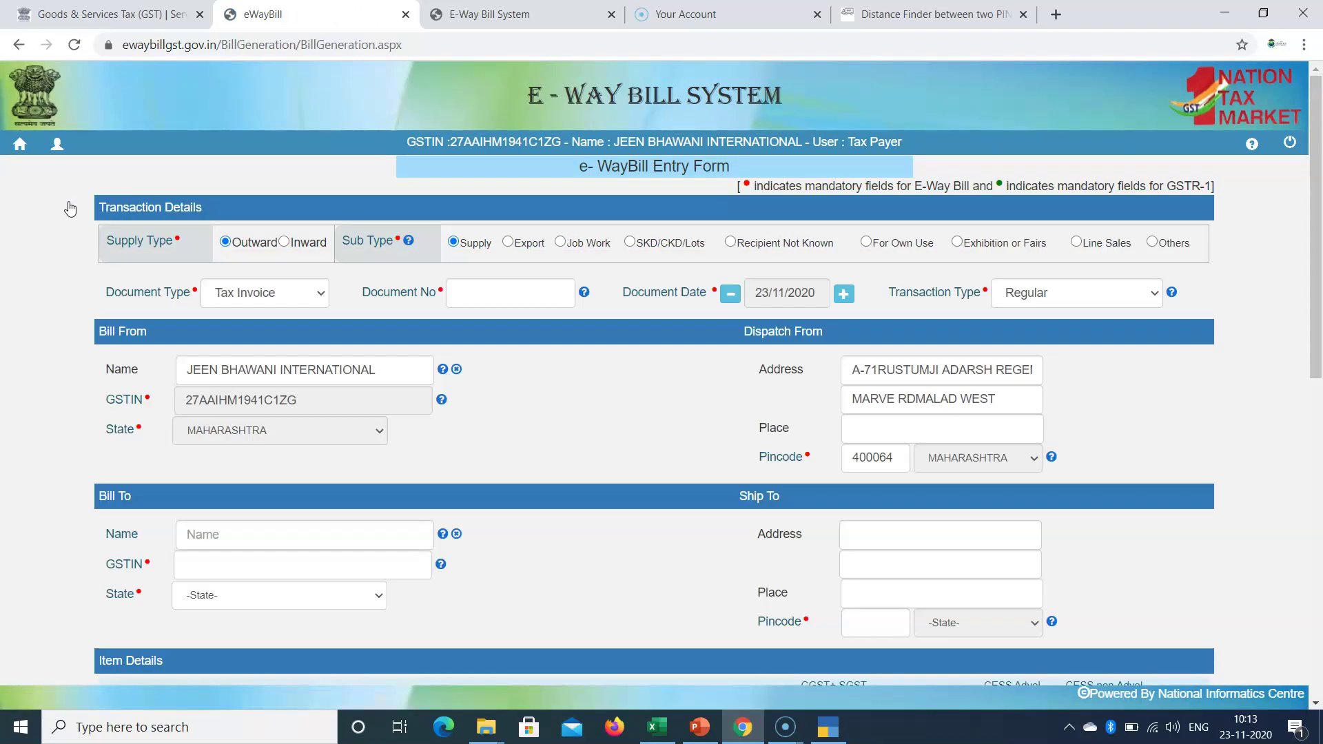
scroll(294, 307, "down", 3)
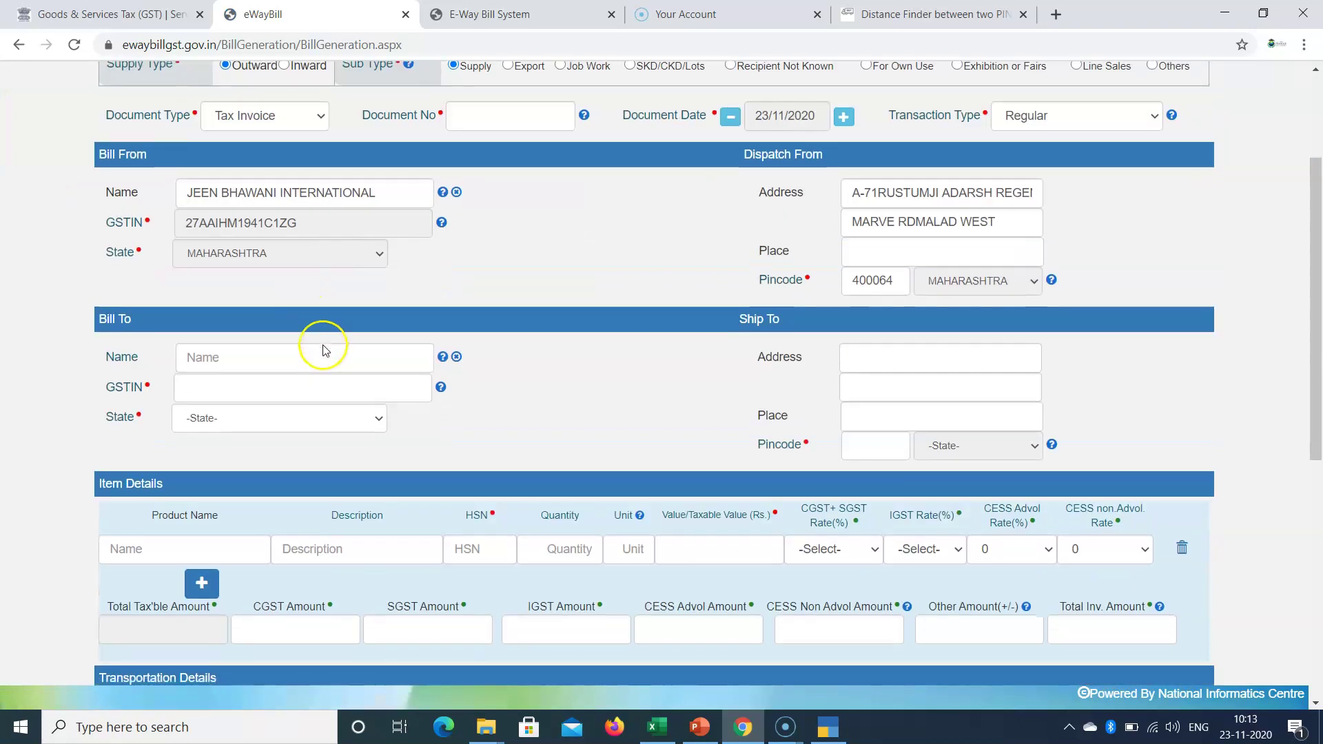
scroll(324, 350, "up", 3)
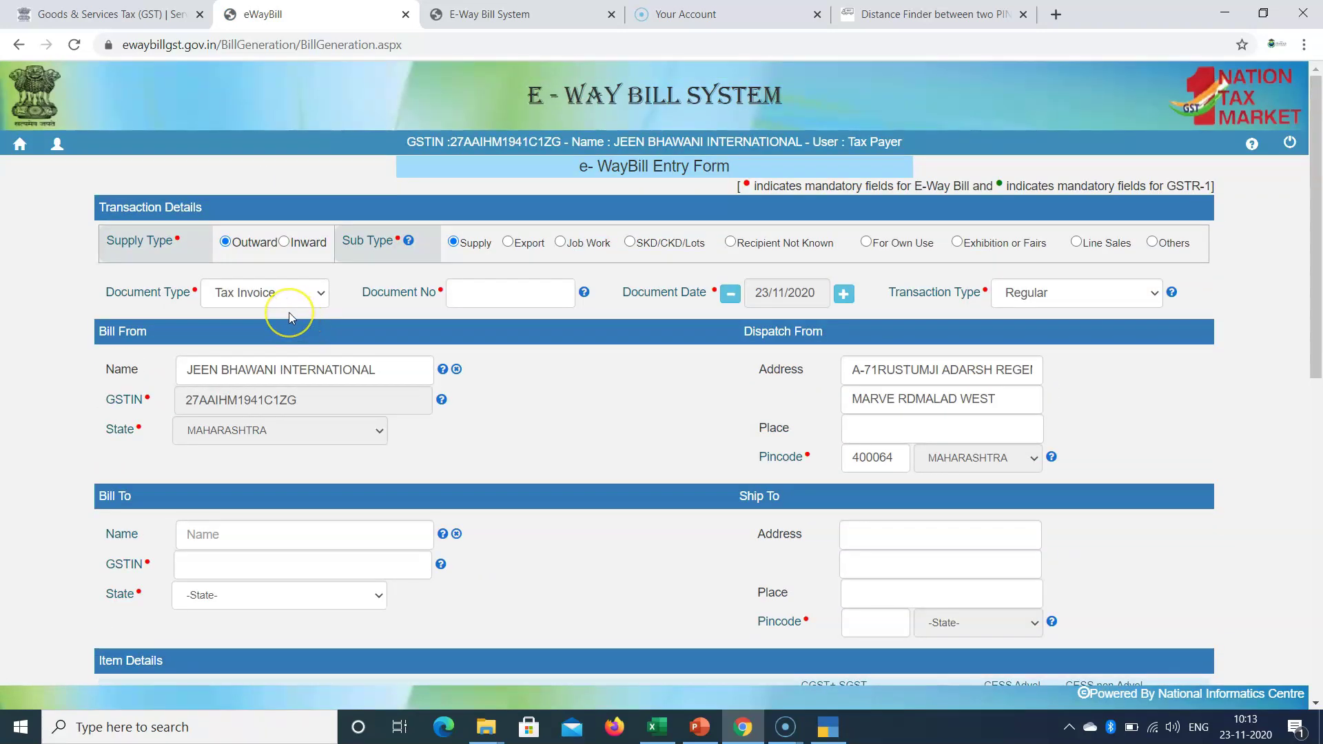
scroll(319, 310, "down", 4)
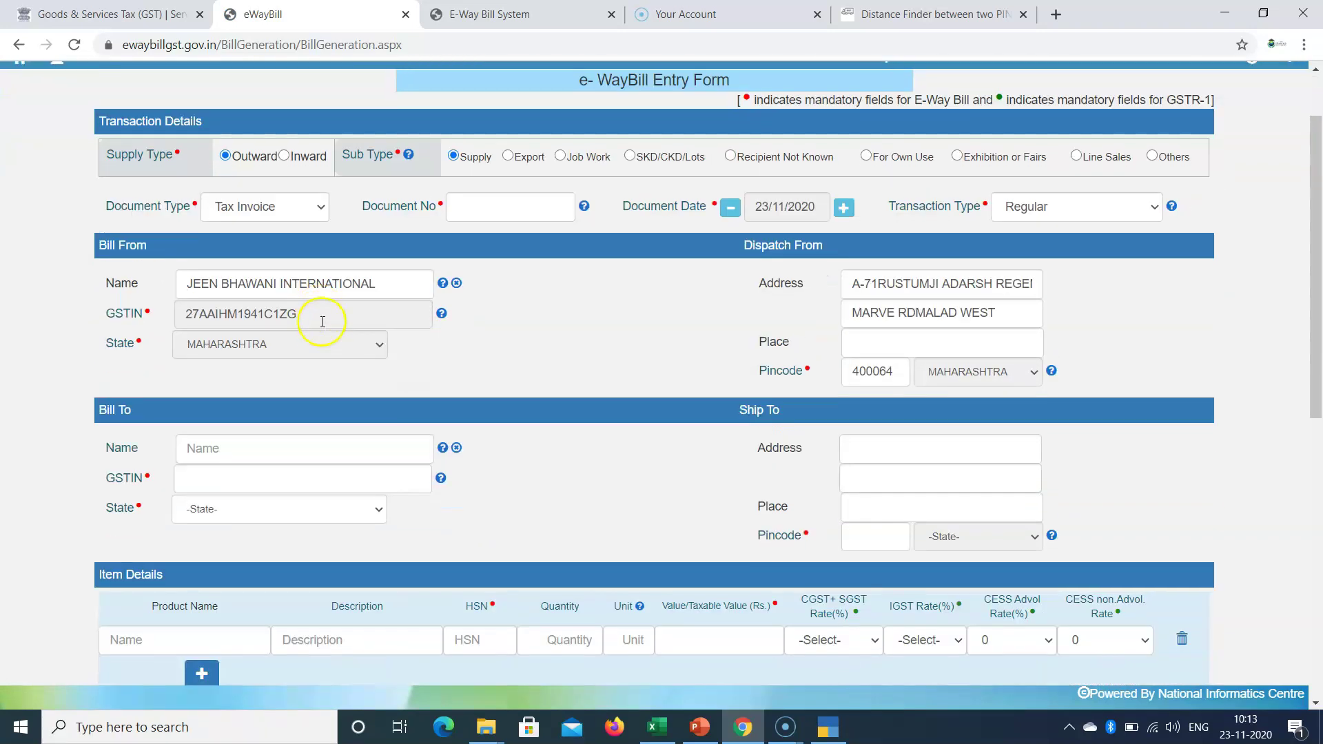
scroll(328, 341, "down", 2)
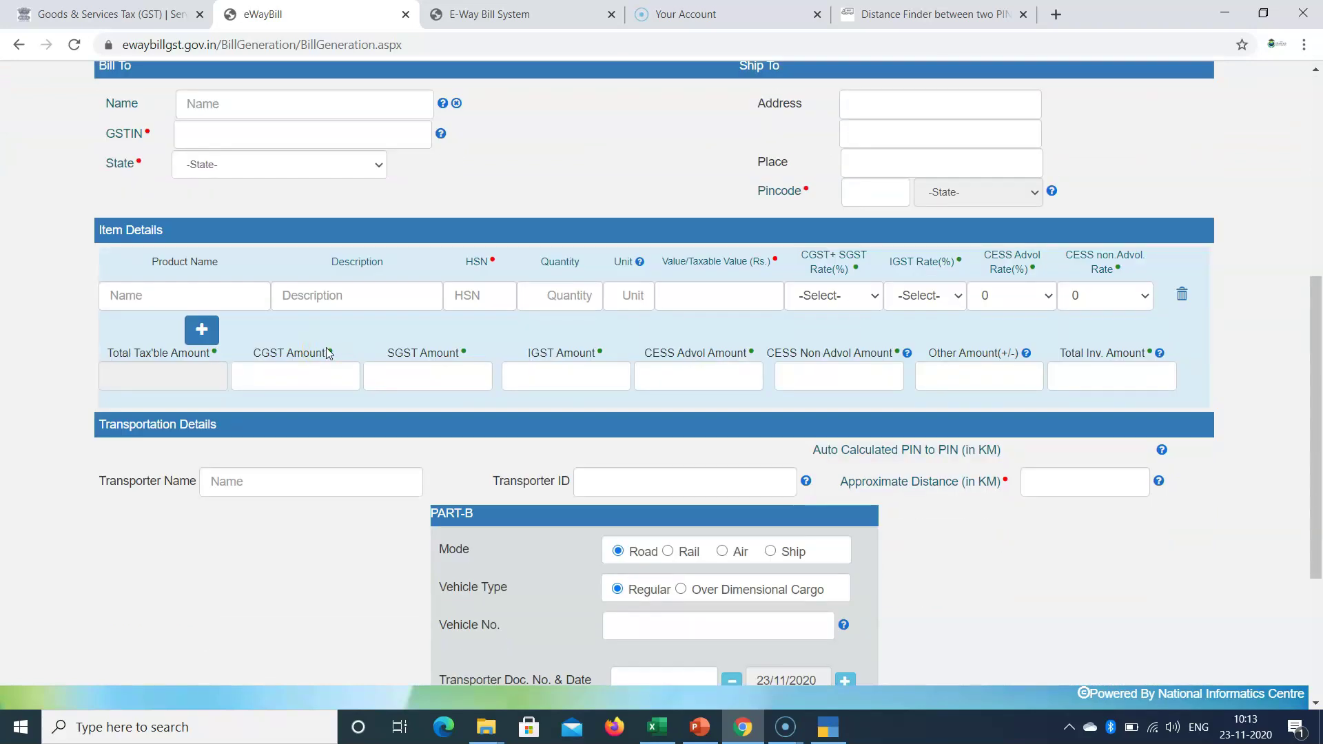
scroll(328, 346, "up", 6)
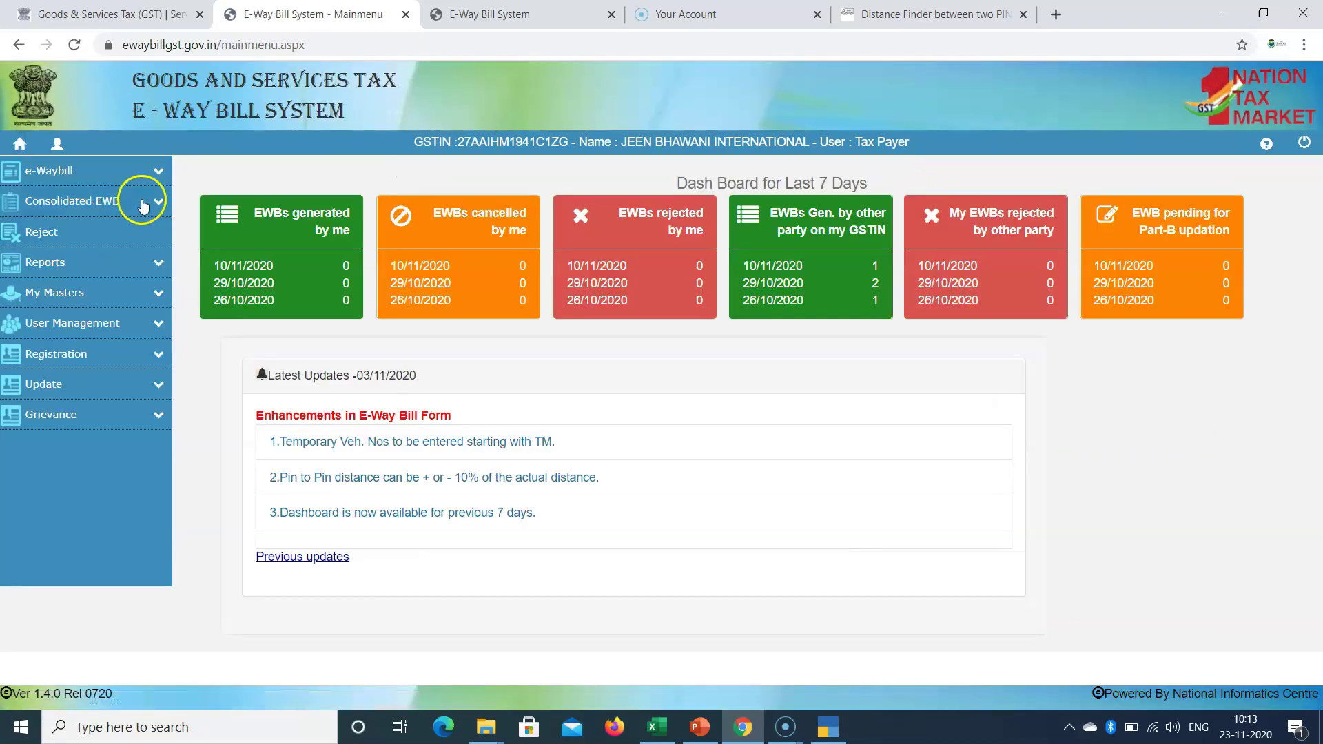
left_click(158, 172)
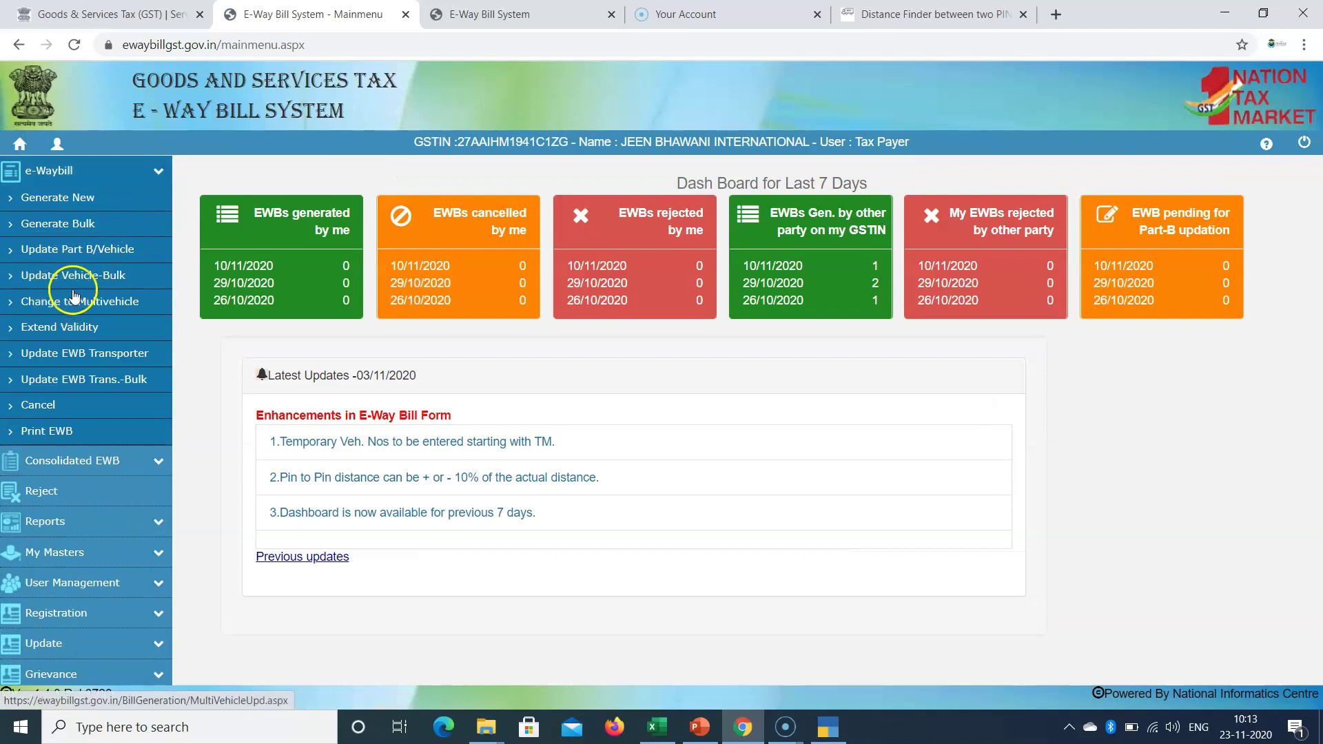
Open Generate Bulk and start choosing a JSON file to upload
left_click(77, 224)
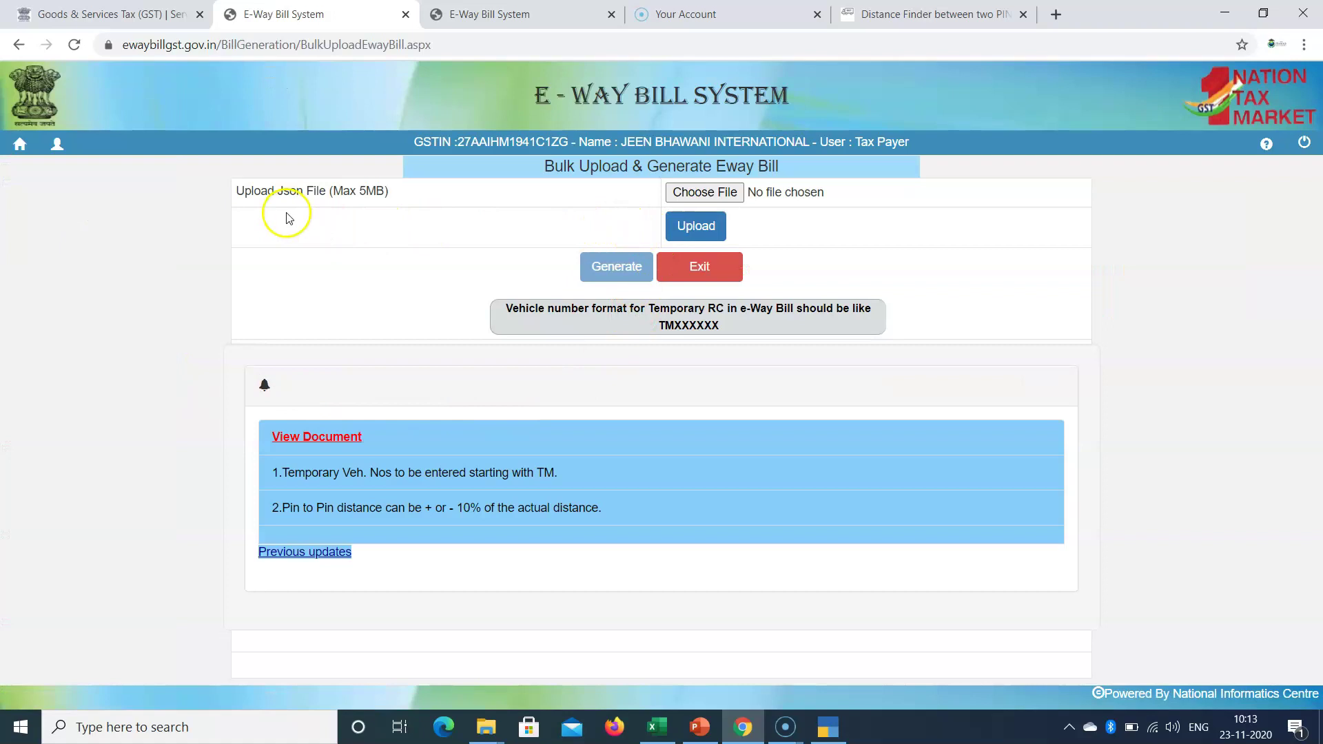
left_click(709, 200)
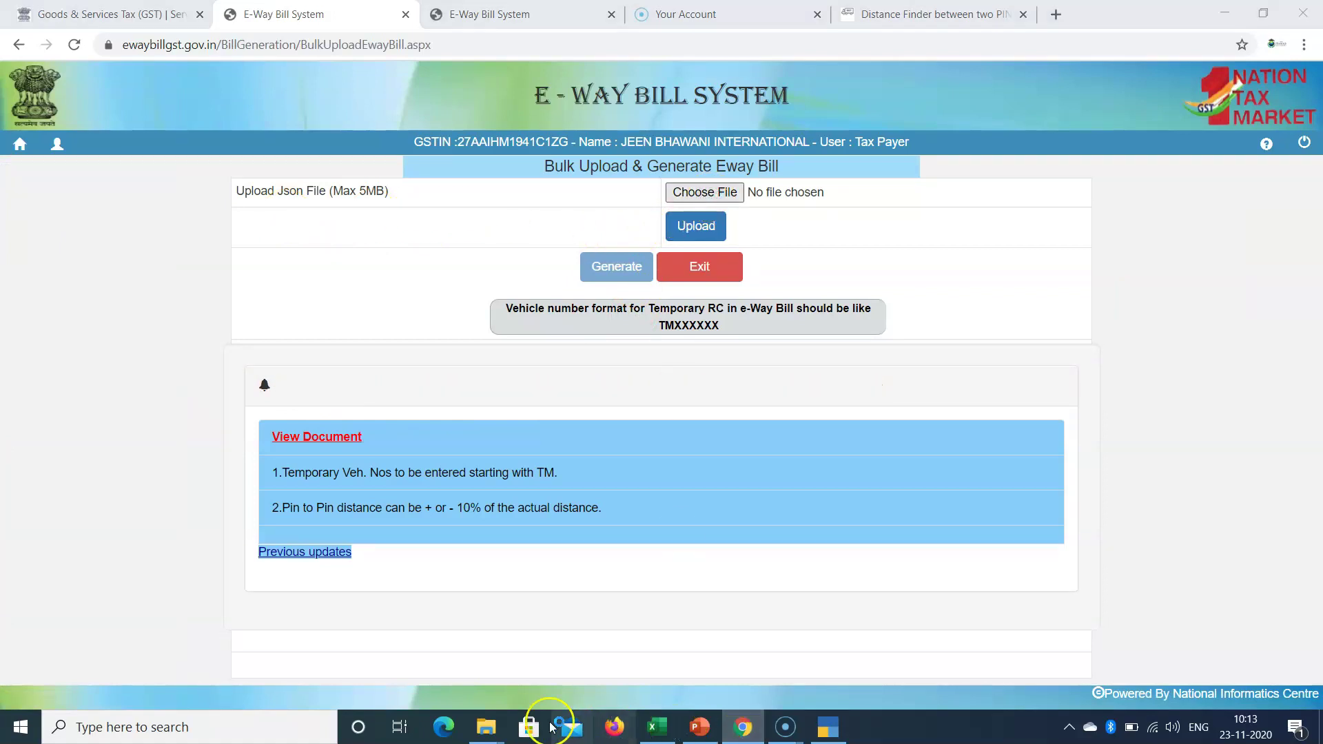
mouse_move(487, 718)
left_click(434, 644)
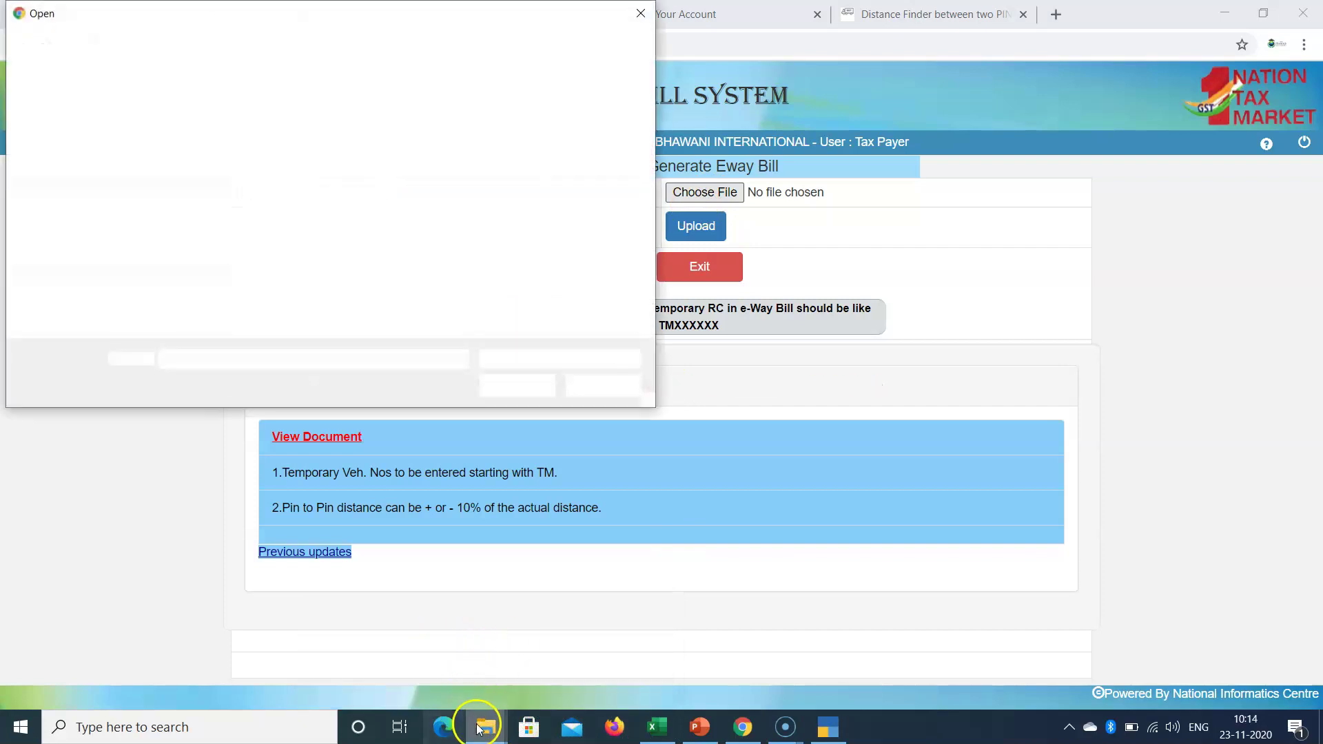
Navigate the Open dialog to C:\Program Files\TallyPrime and select the Ewaybill JSON file
left_click(503, 691)
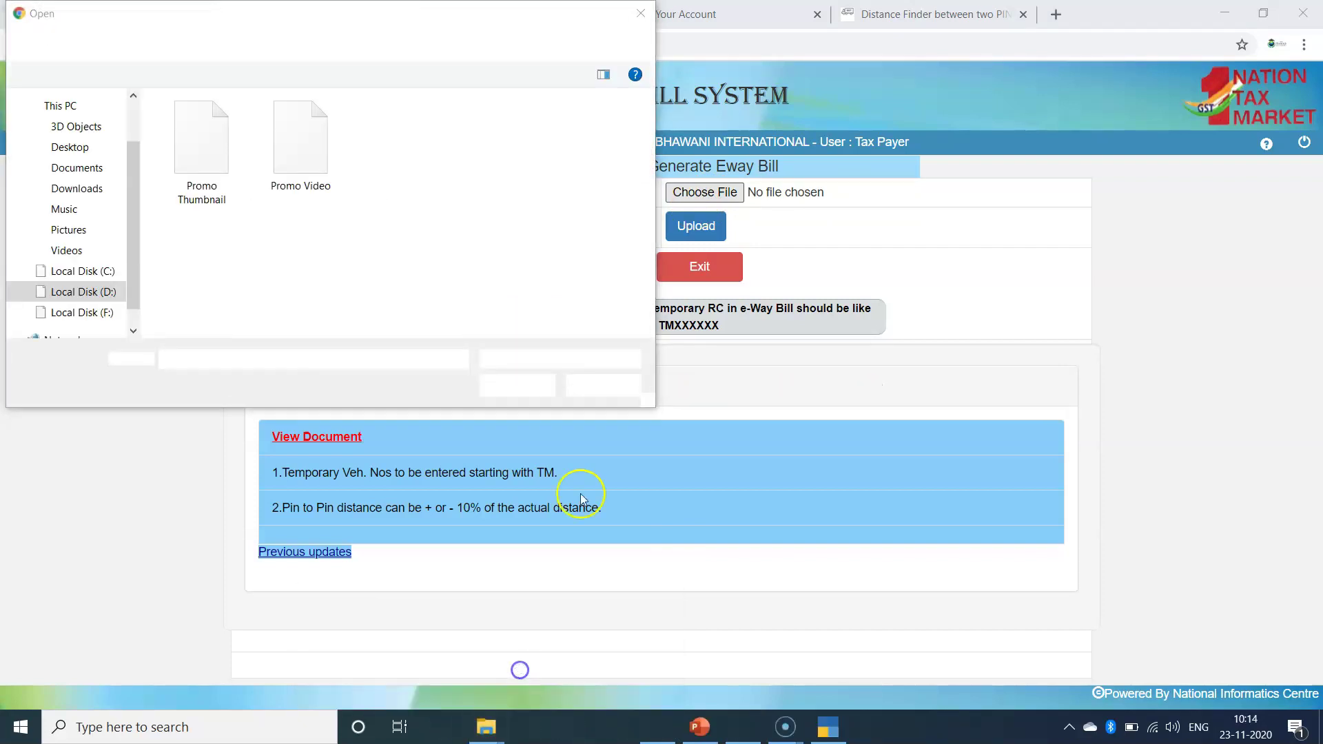
key("alt+Tab")
left_click(436, 62)
key("ctrl+c")
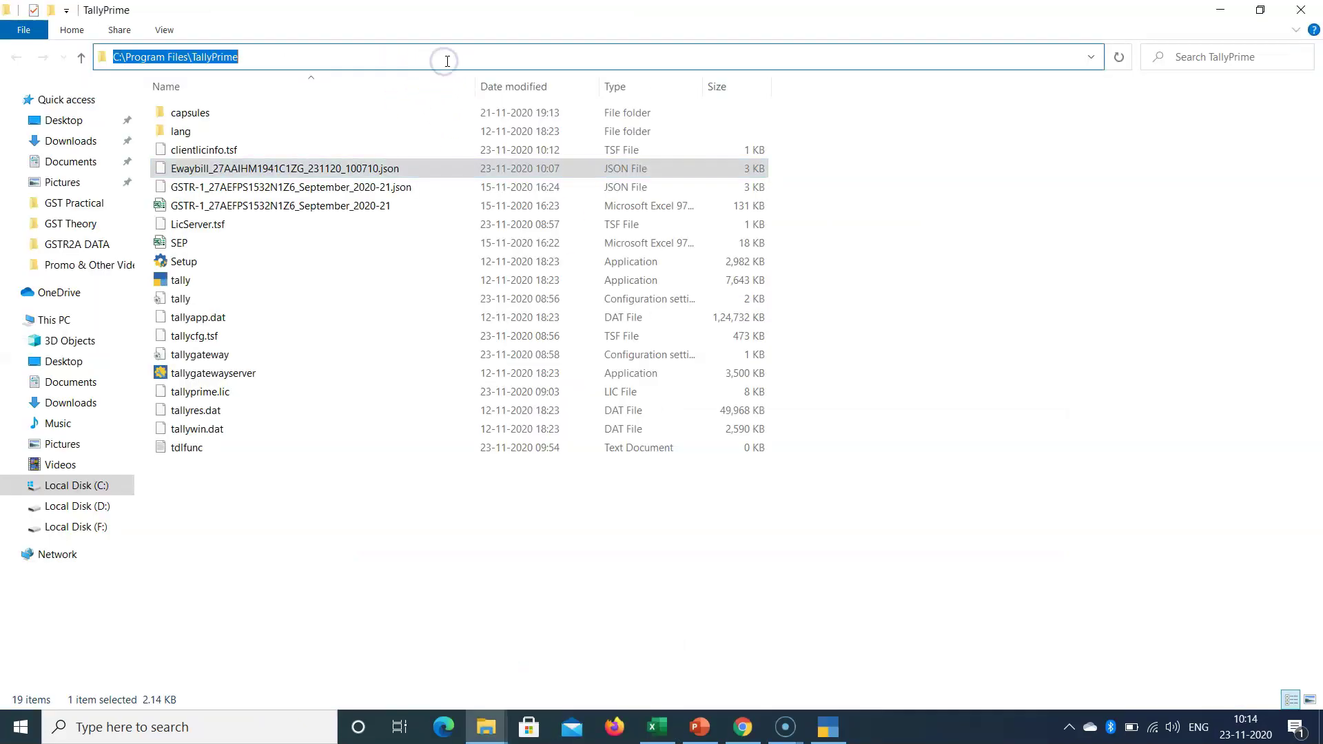
key("alt+Tab")
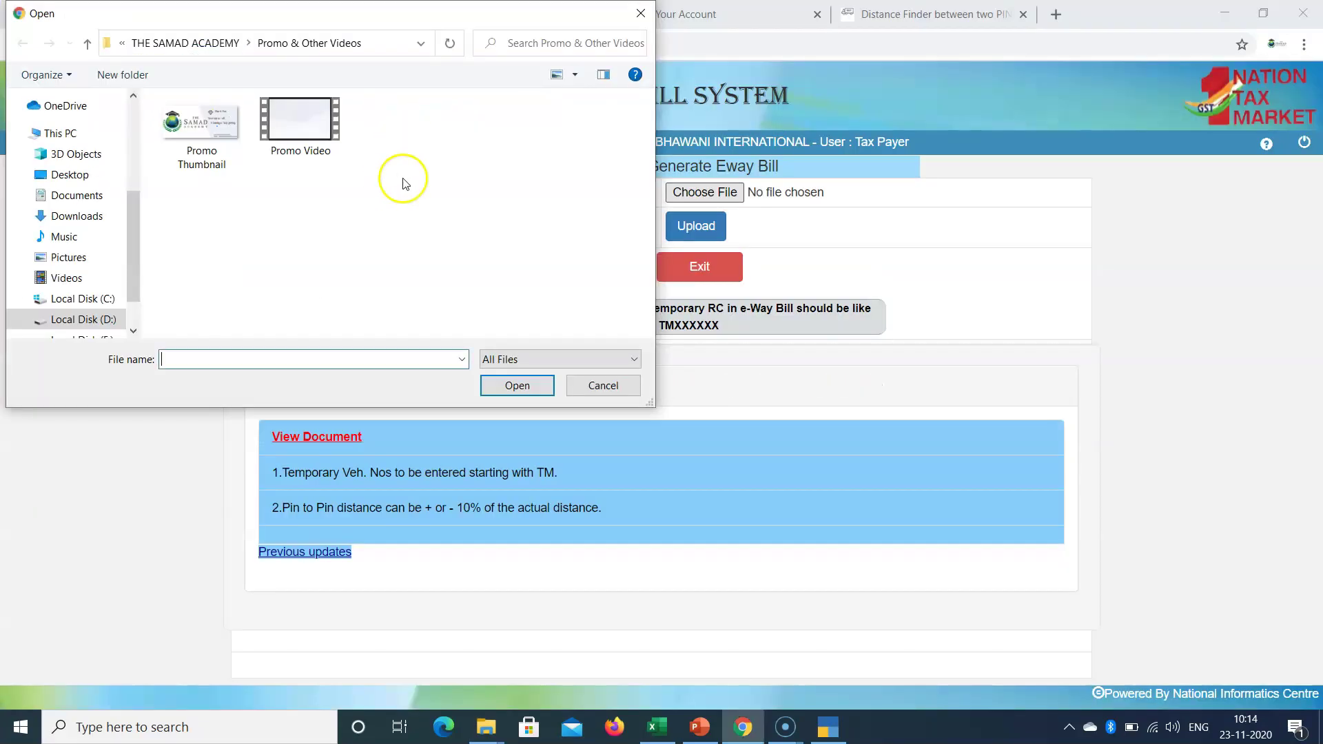
left_click(392, 45)
key("ctrl+v")
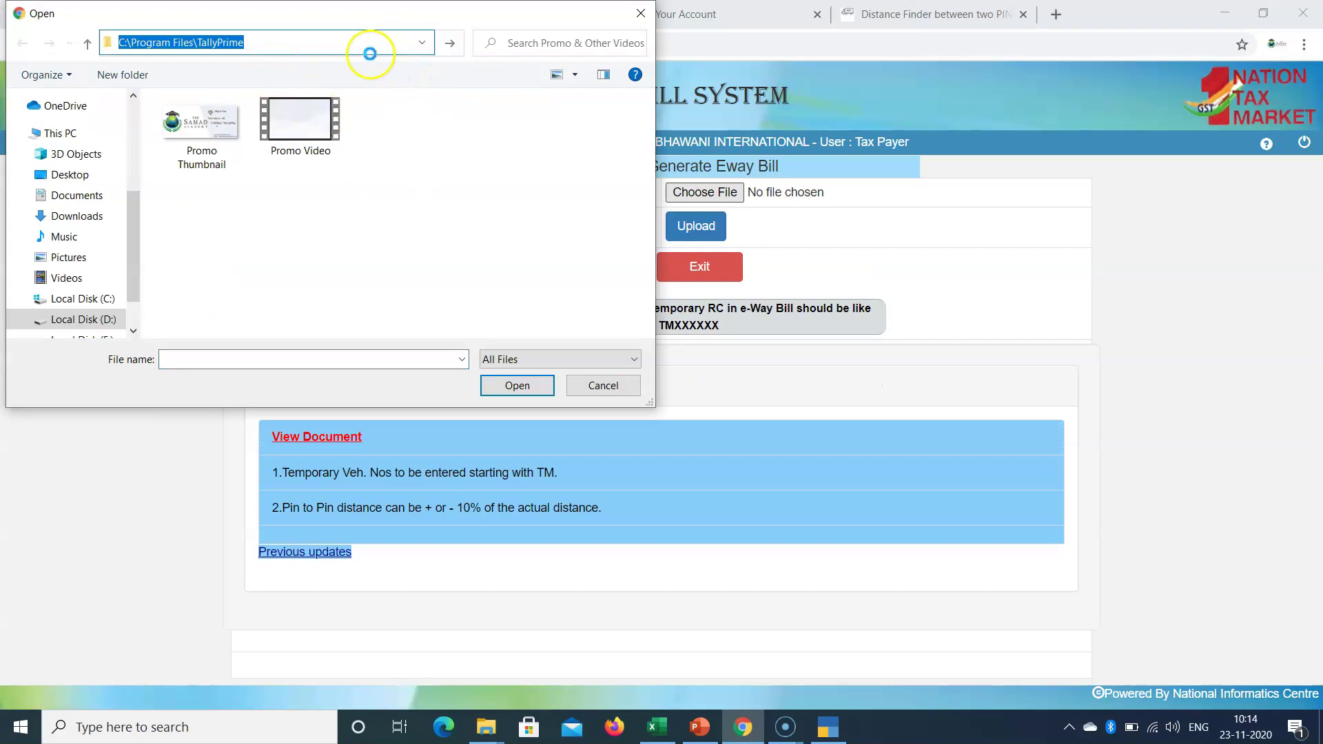
key("Return")
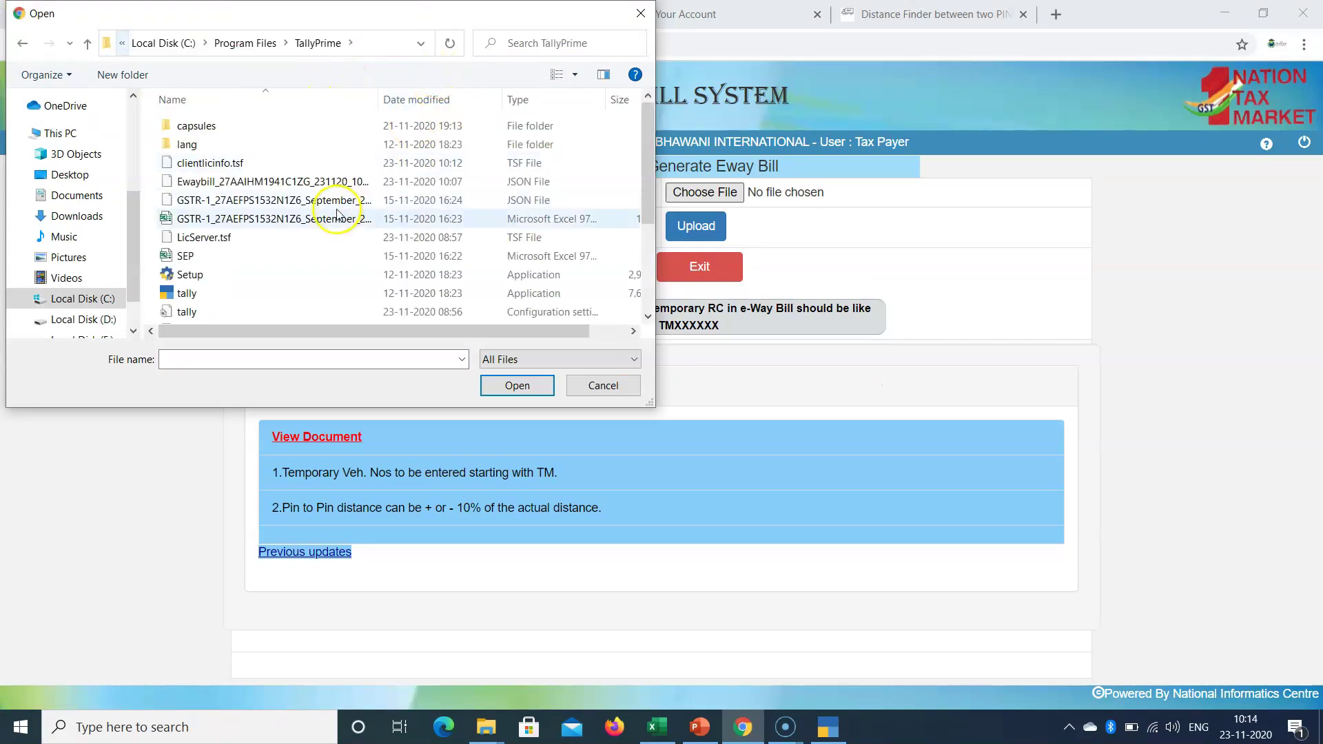
left_click(242, 182)
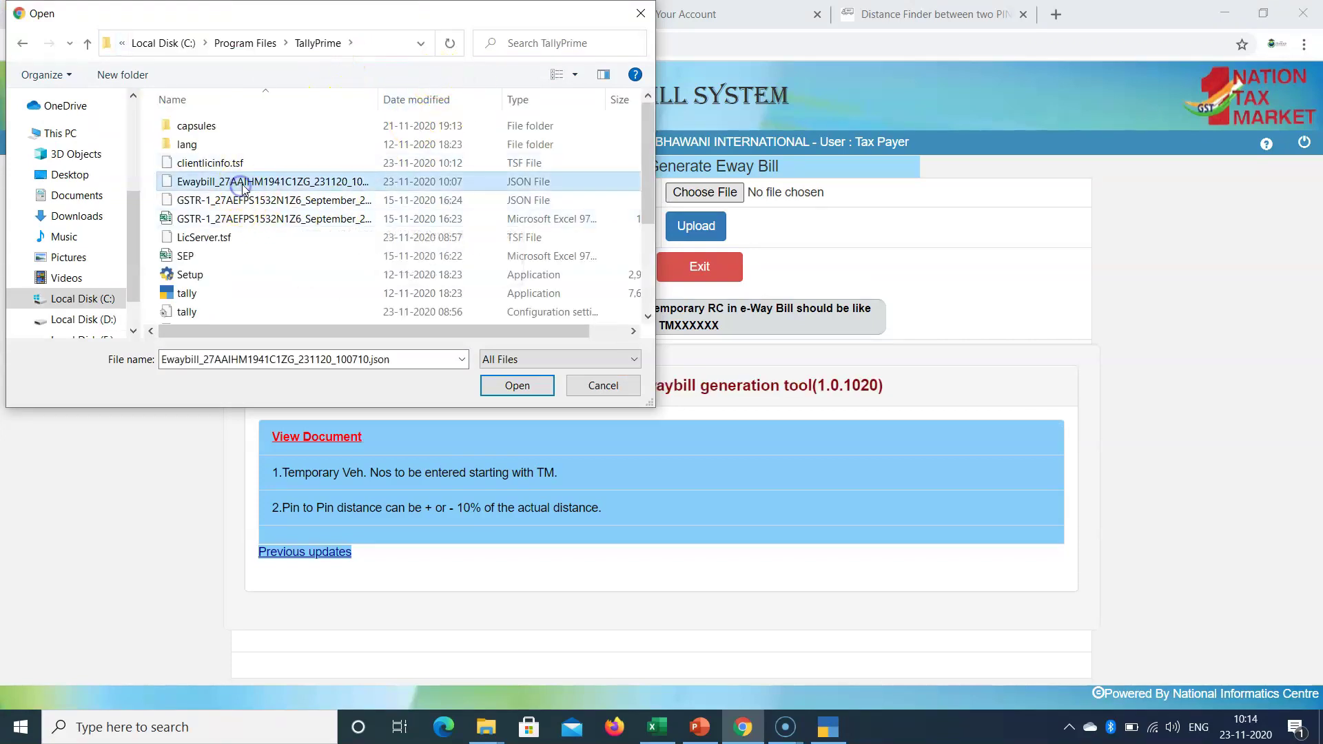
left_click(511, 386)
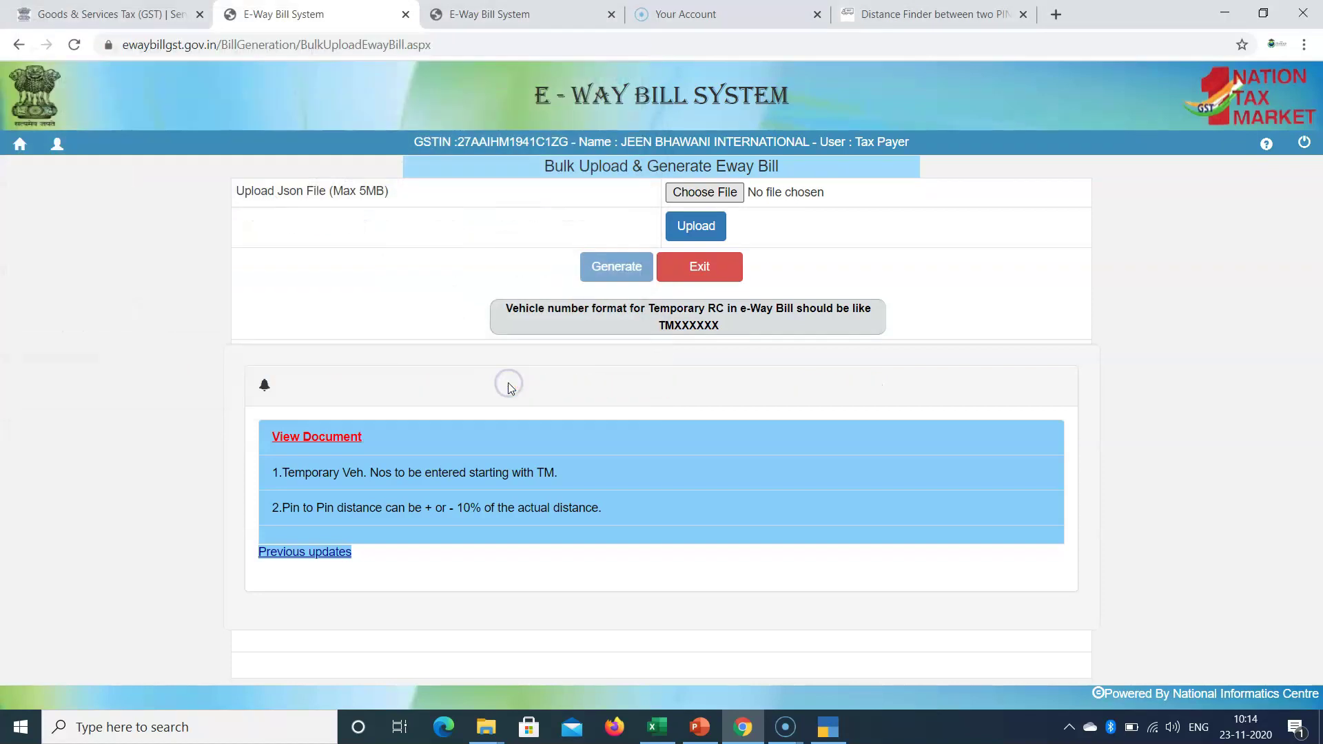
Upload the JSON, accept the warning, and review the Invalid HSN Code and Transporter Id errors
left_click(695, 228)
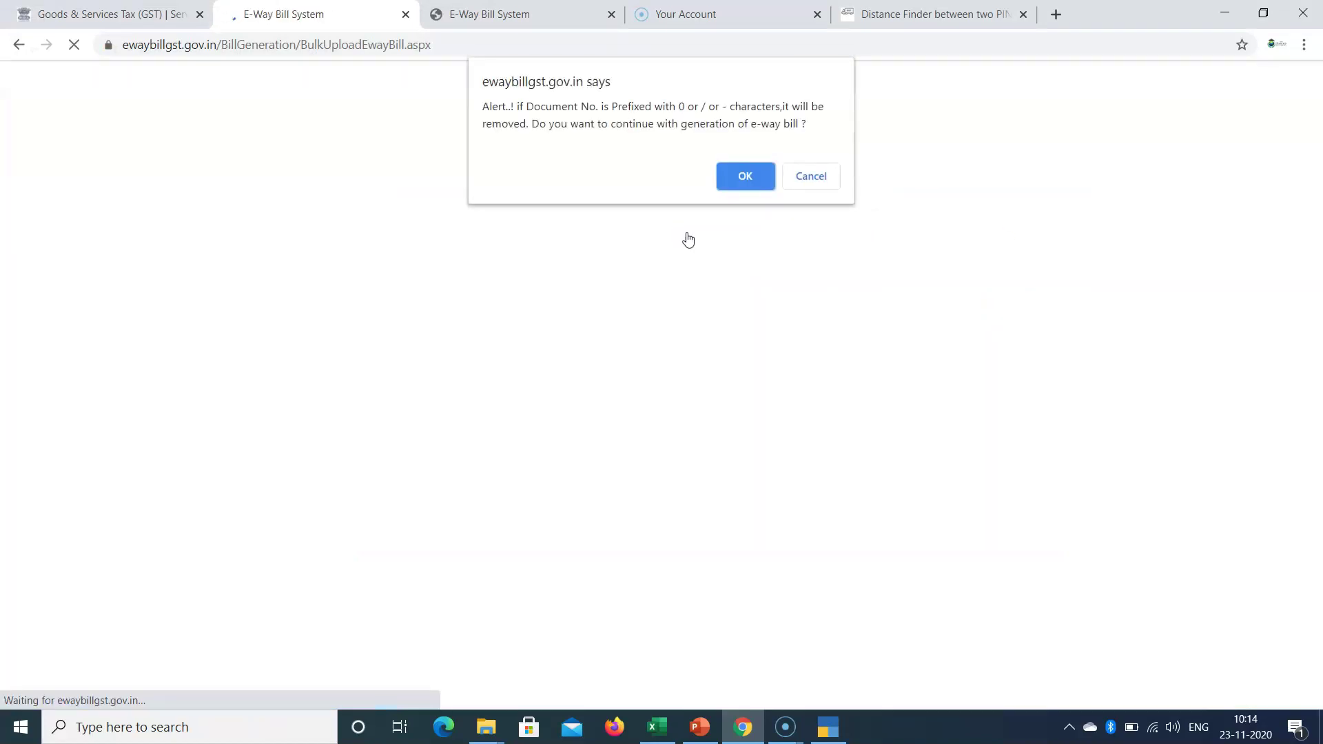
left_click_drag(498, 107, 762, 124)
left_click(530, 128)
left_click(741, 177)
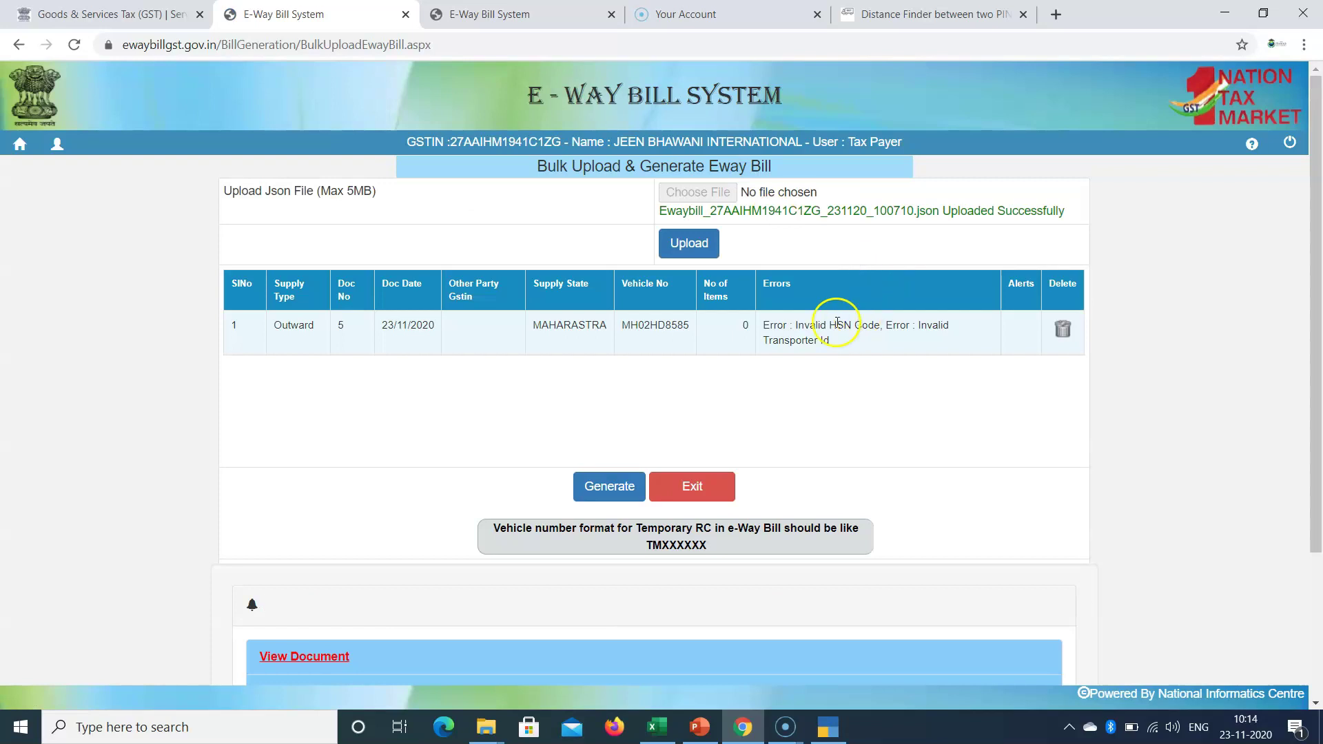
left_click_drag(770, 325, 873, 322)
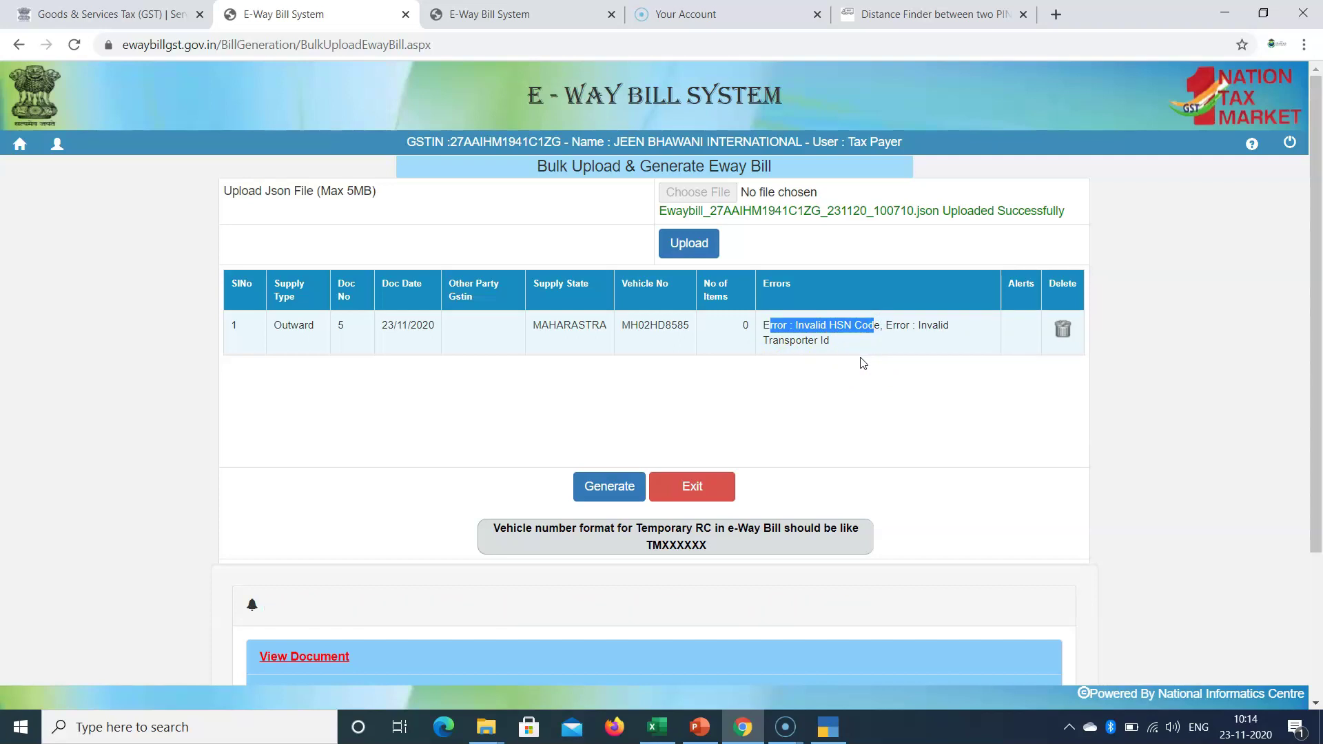
left_click_drag(919, 326, 952, 343)
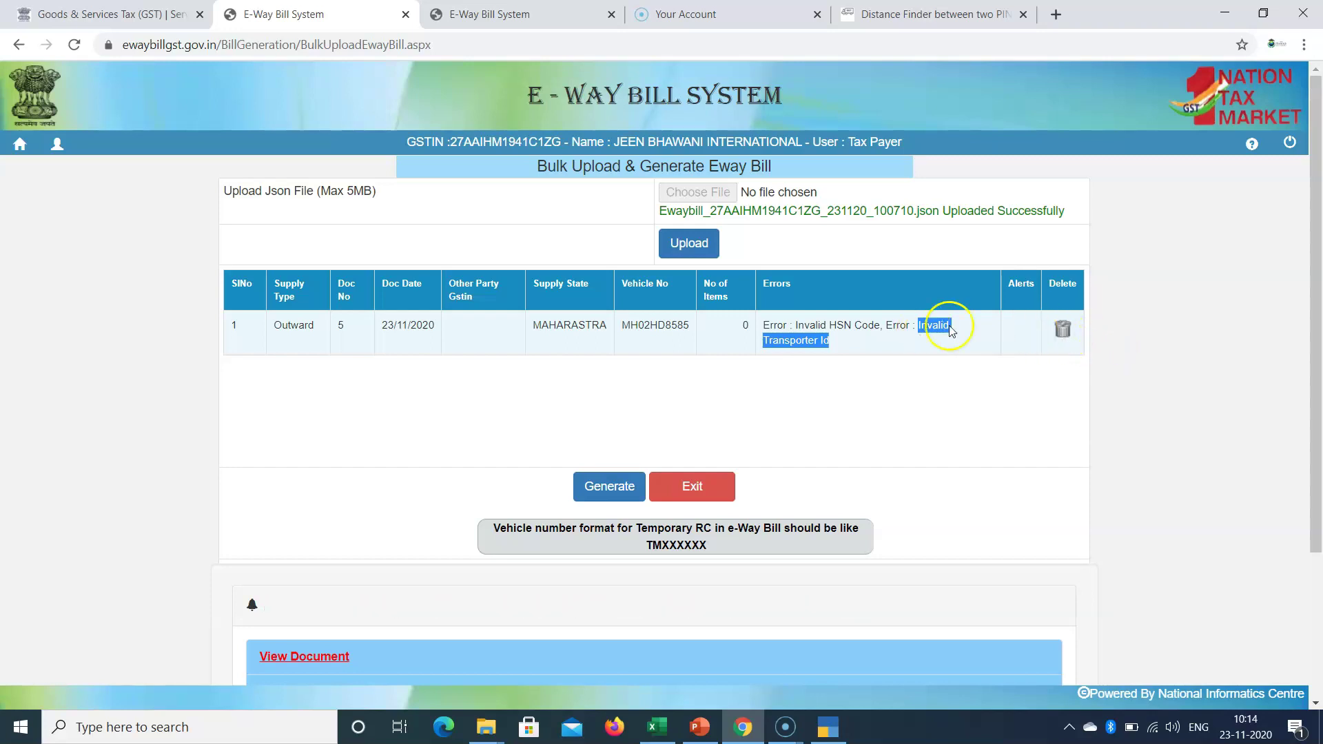
left_click_drag(764, 325, 776, 325)
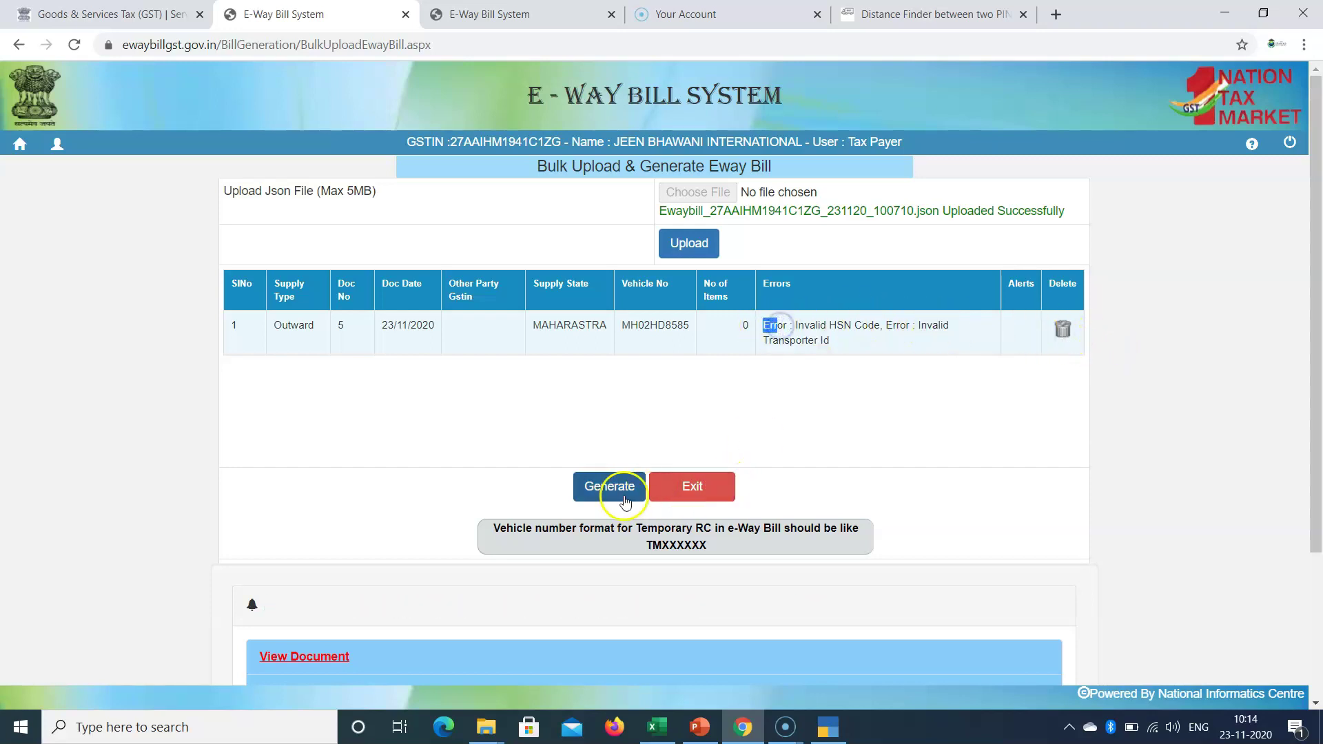
Attempt to generate the e-Way Bill for the uploaded document 5 row
left_click(602, 494)
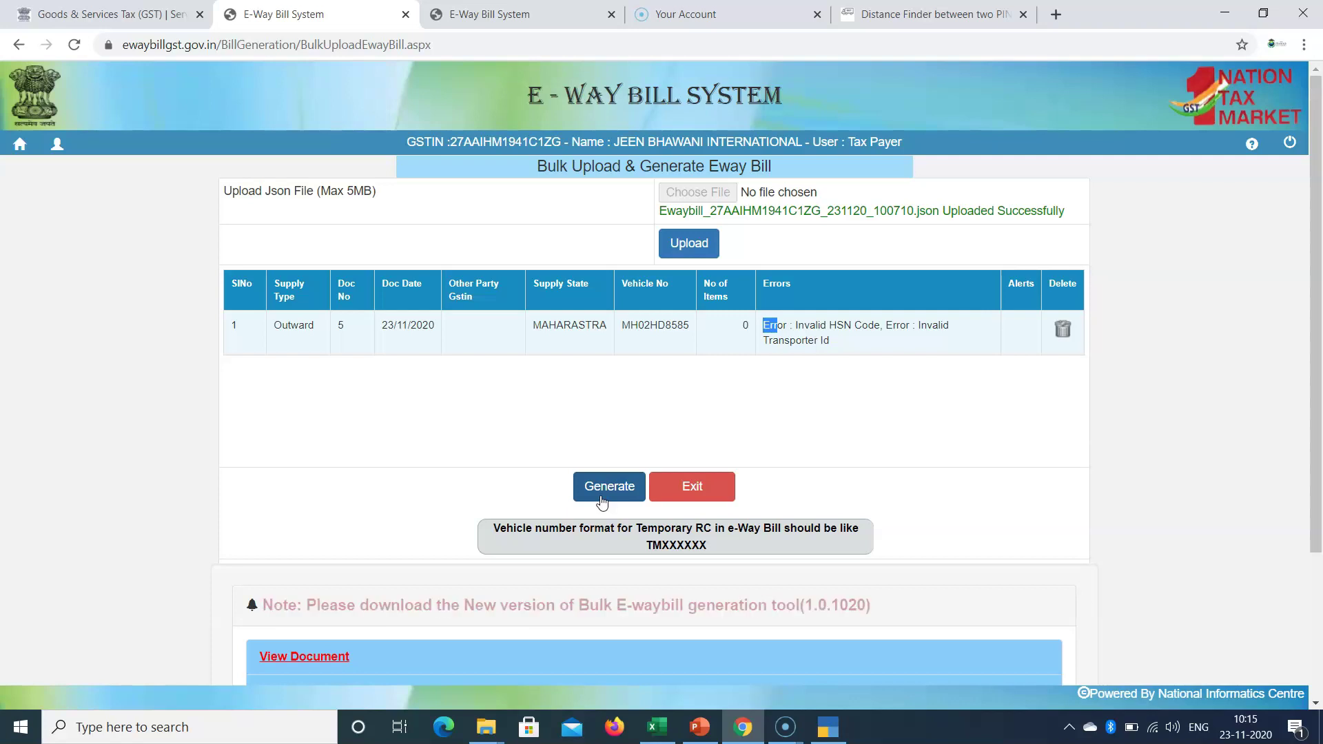
left_click_drag(384, 147, 1012, 141)
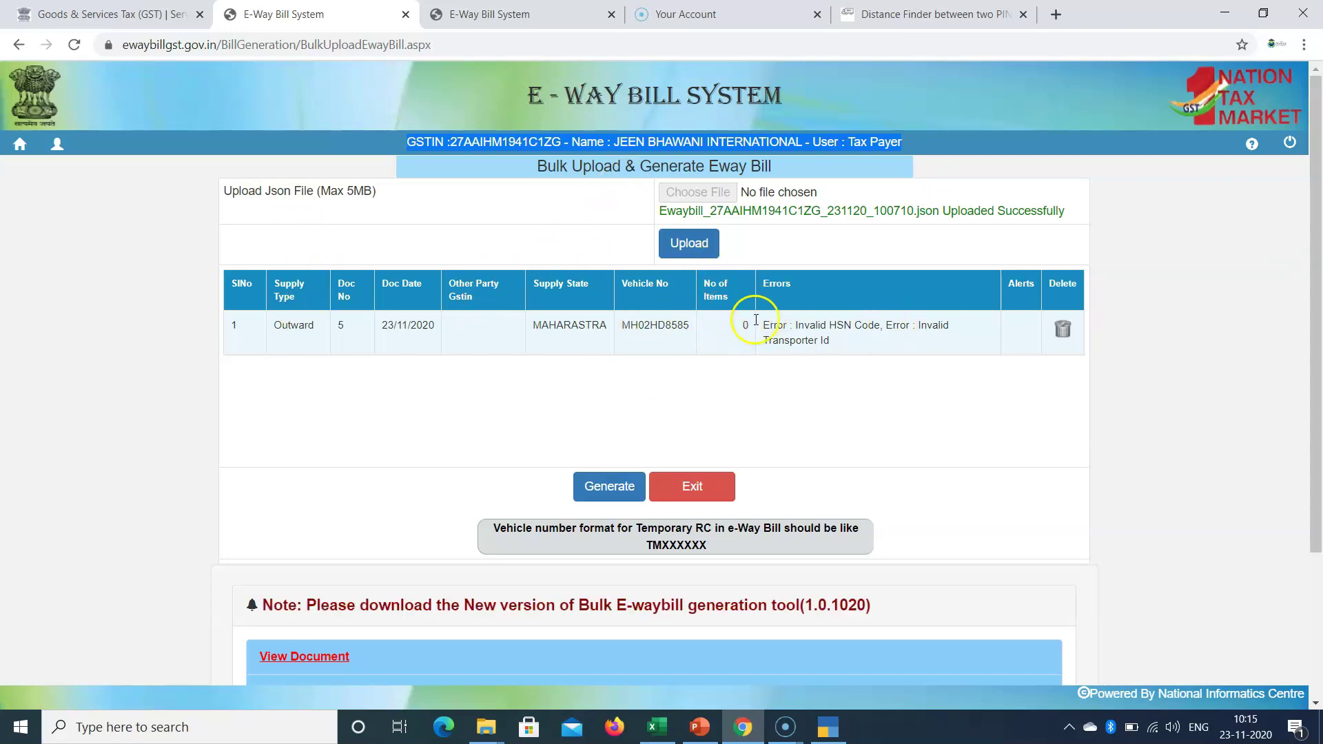
left_click_drag(767, 330, 853, 375)
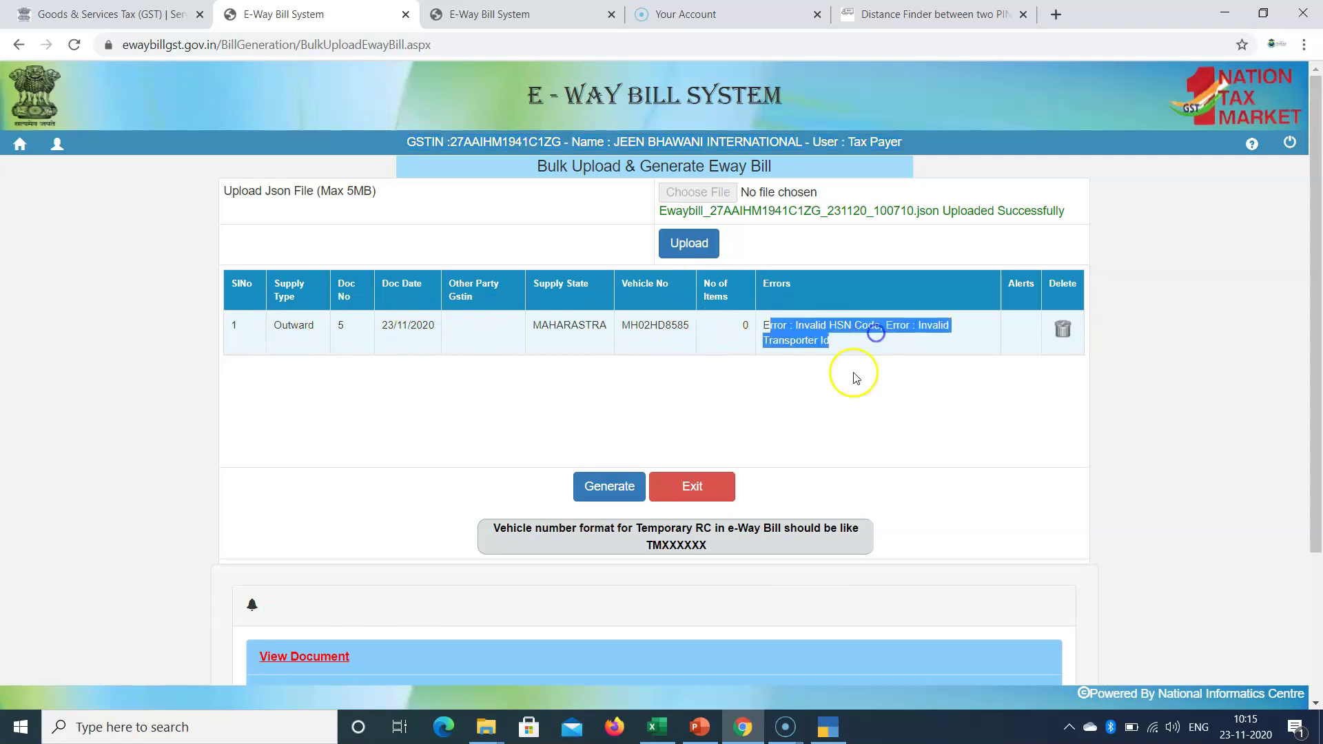
left_click(597, 495)
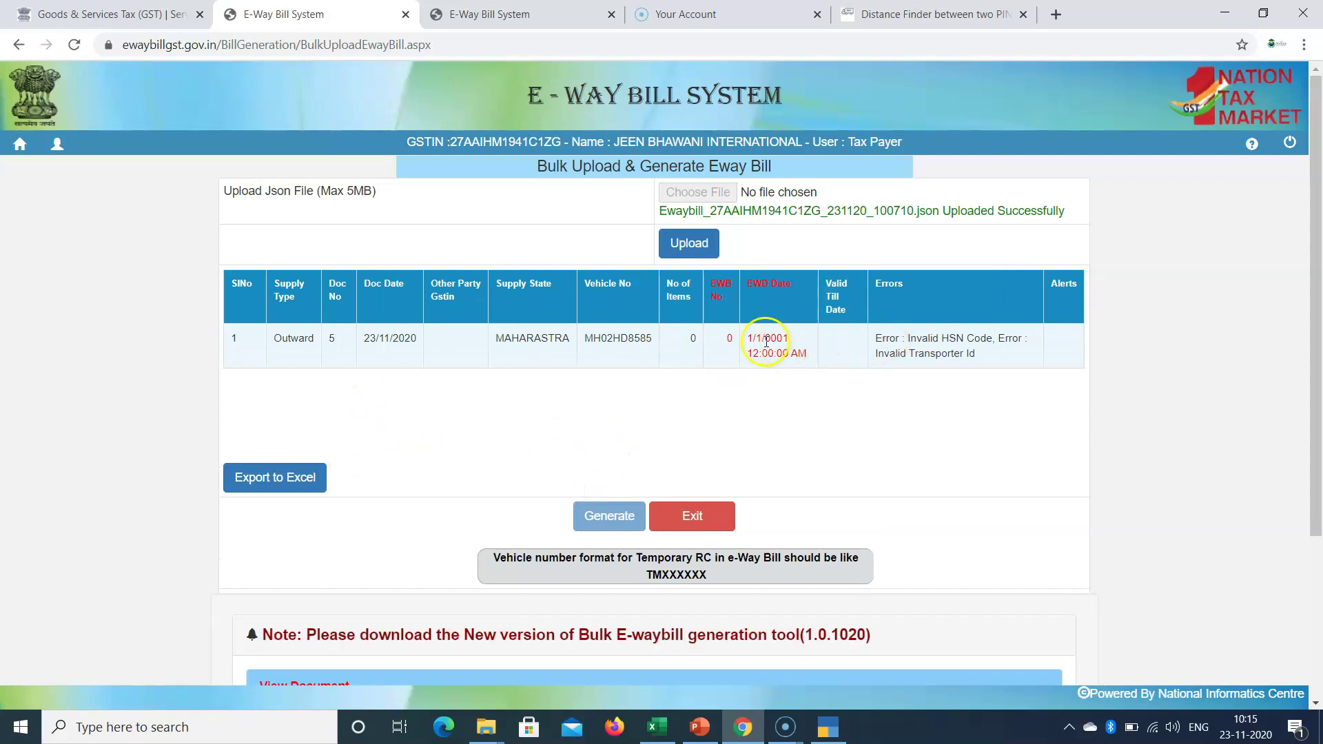
left_click_drag(752, 339, 810, 361)
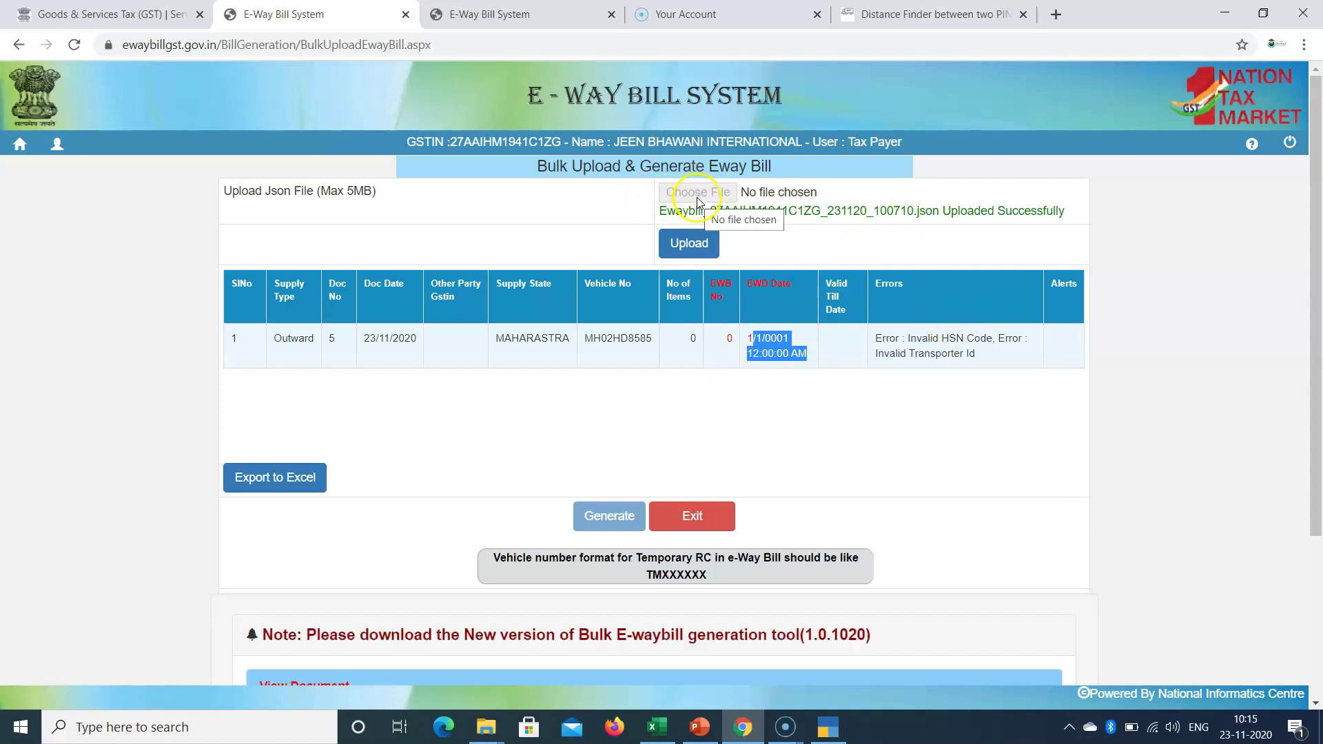
Open a new e-Way Bill generation form from the e-Waybill menu
left_click(18, 146)
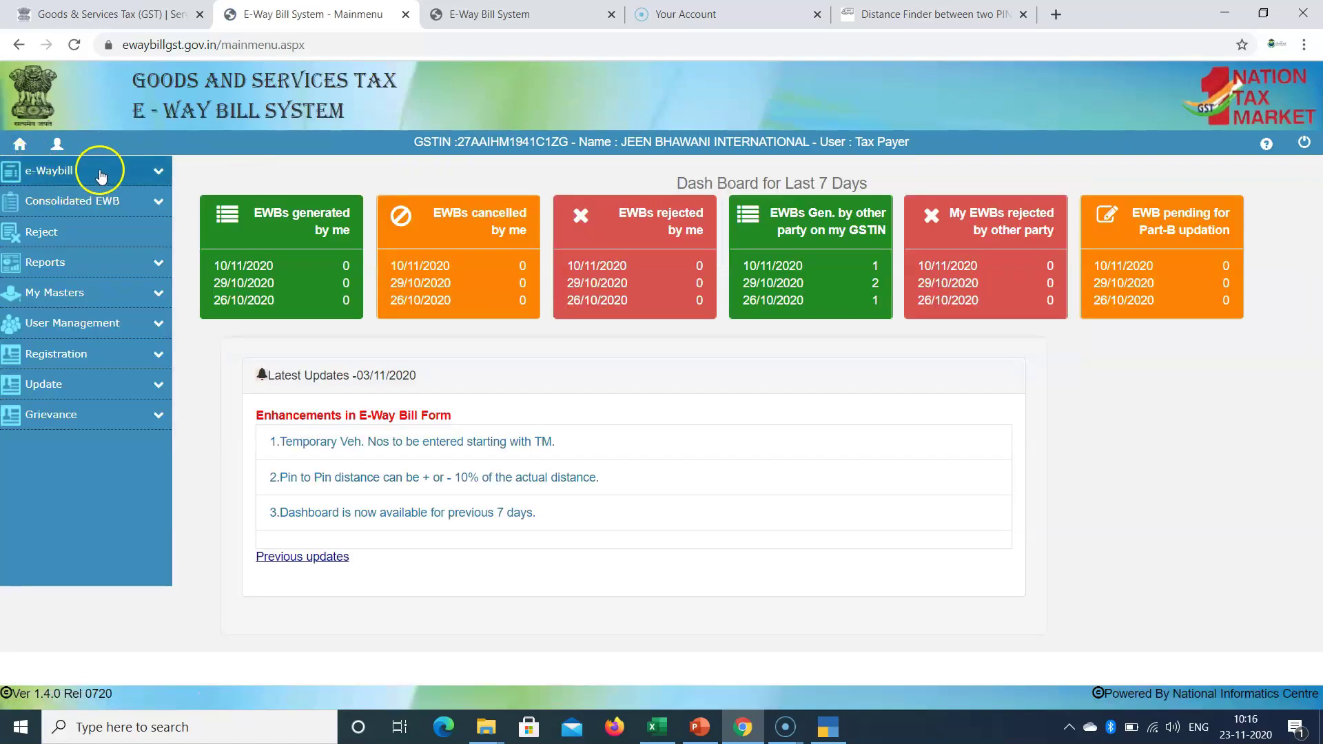
left_click(153, 173)
left_click(68, 197)
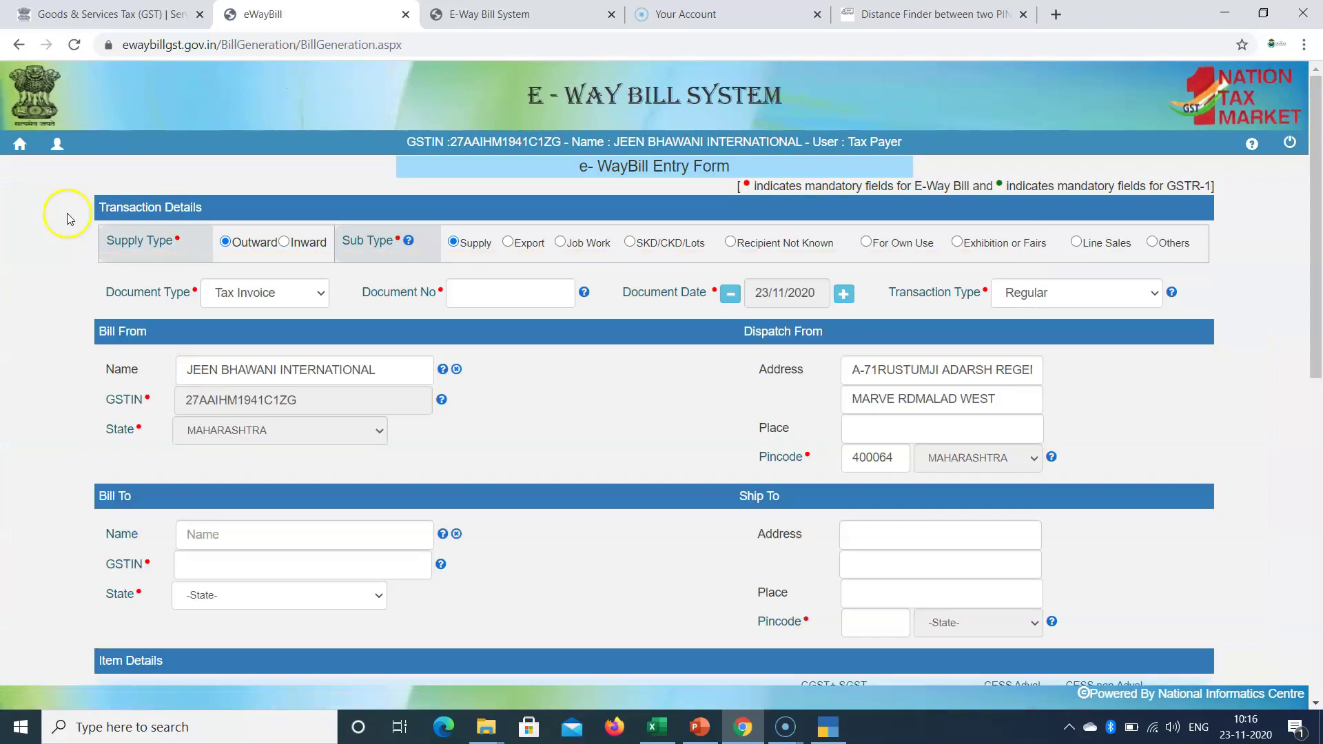
left_click(784, 733)
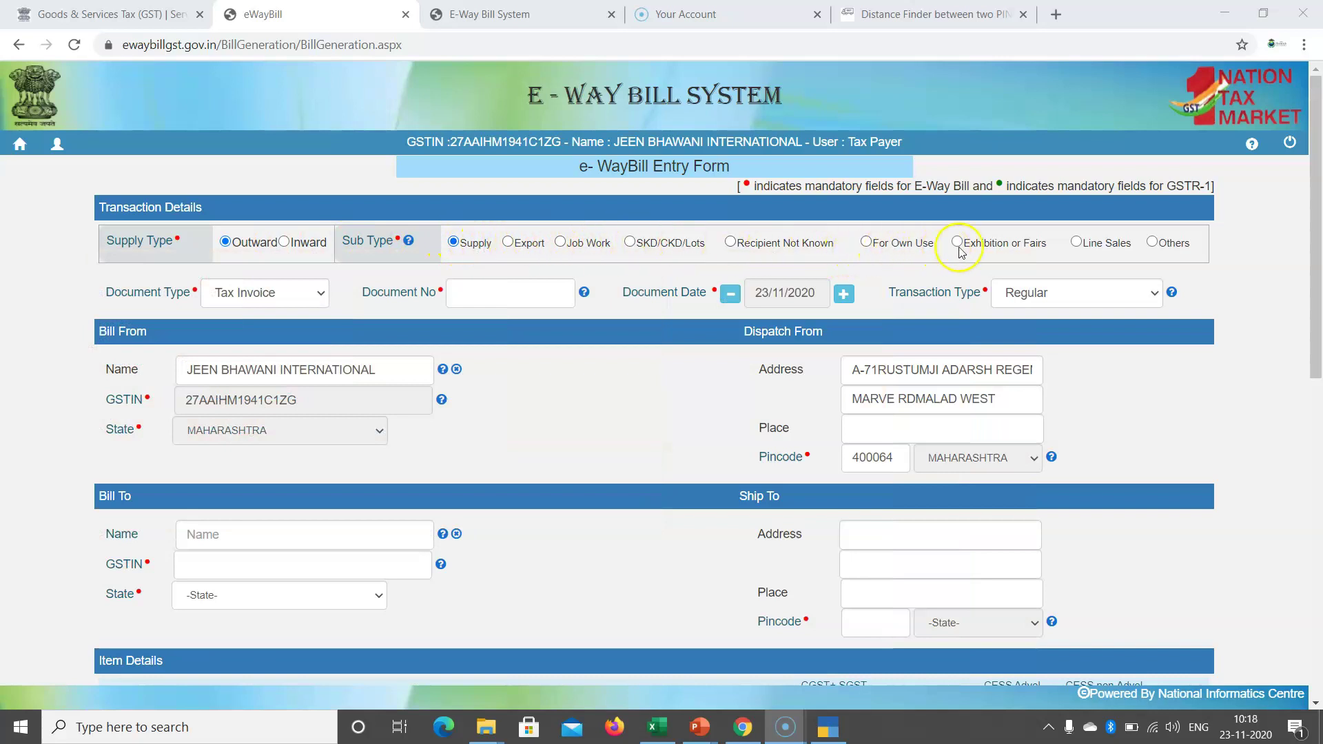
Keep document type Tax Invoice and transaction type Regular
left_click(325, 292)
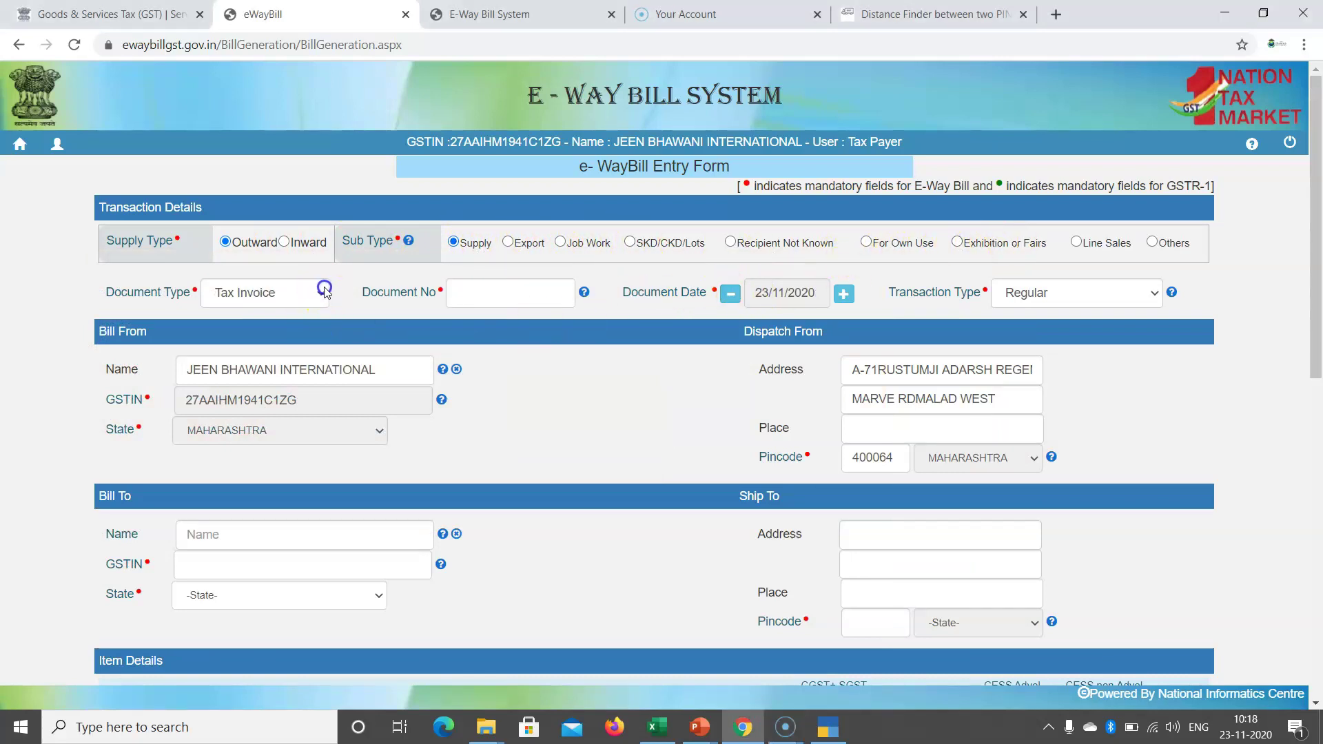
left_click(324, 295)
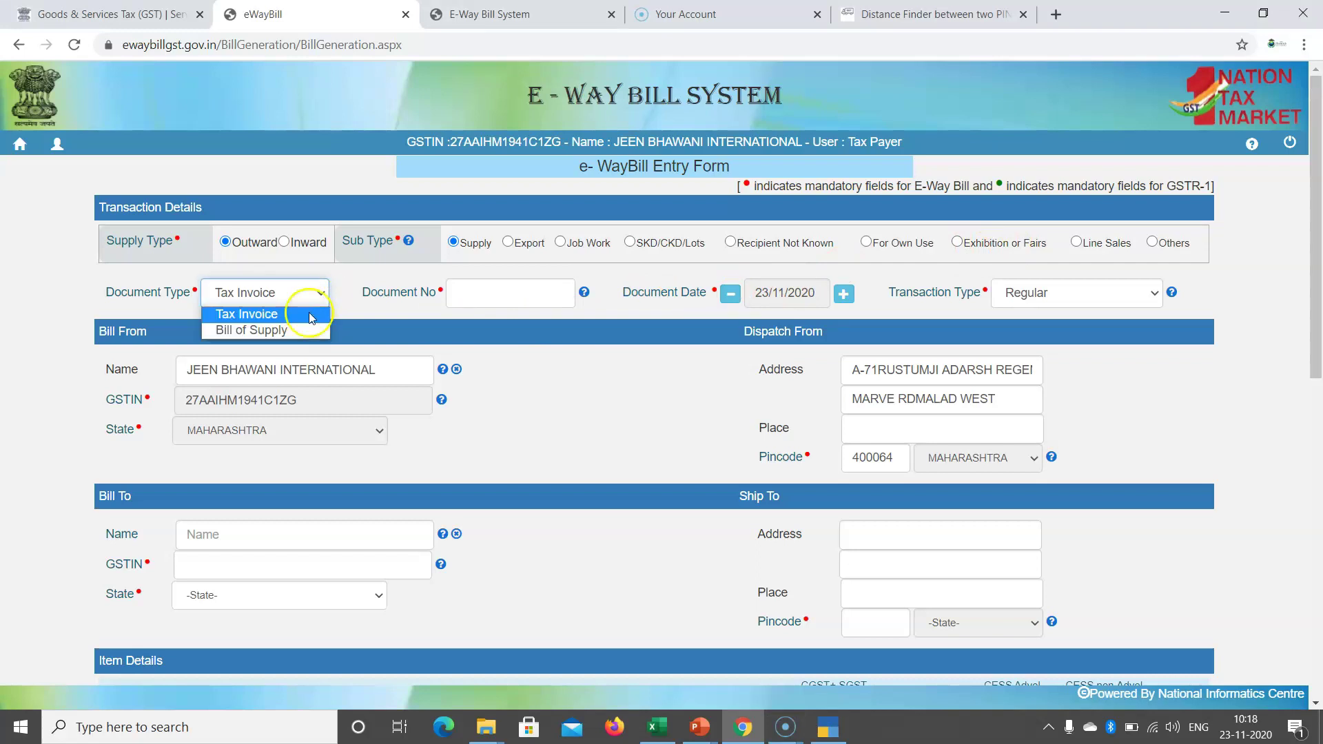
left_click(458, 293)
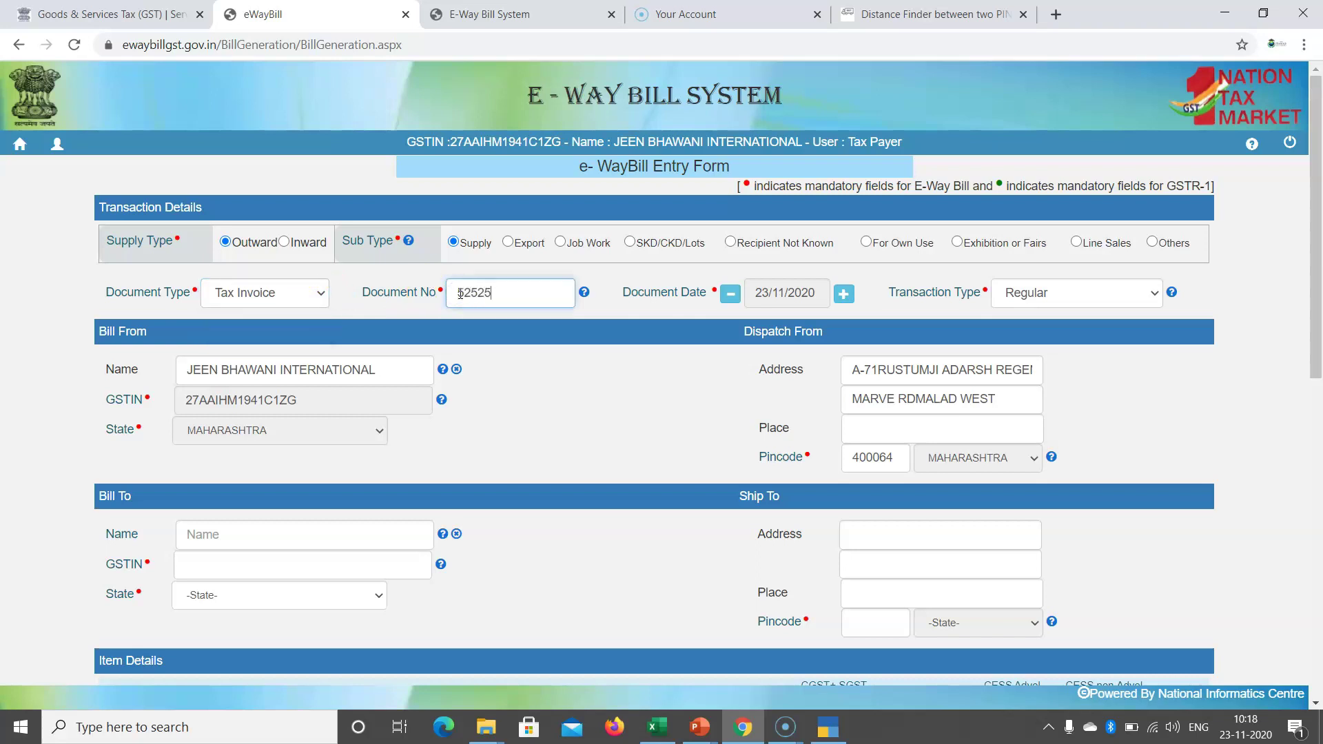
left_click(1048, 295)
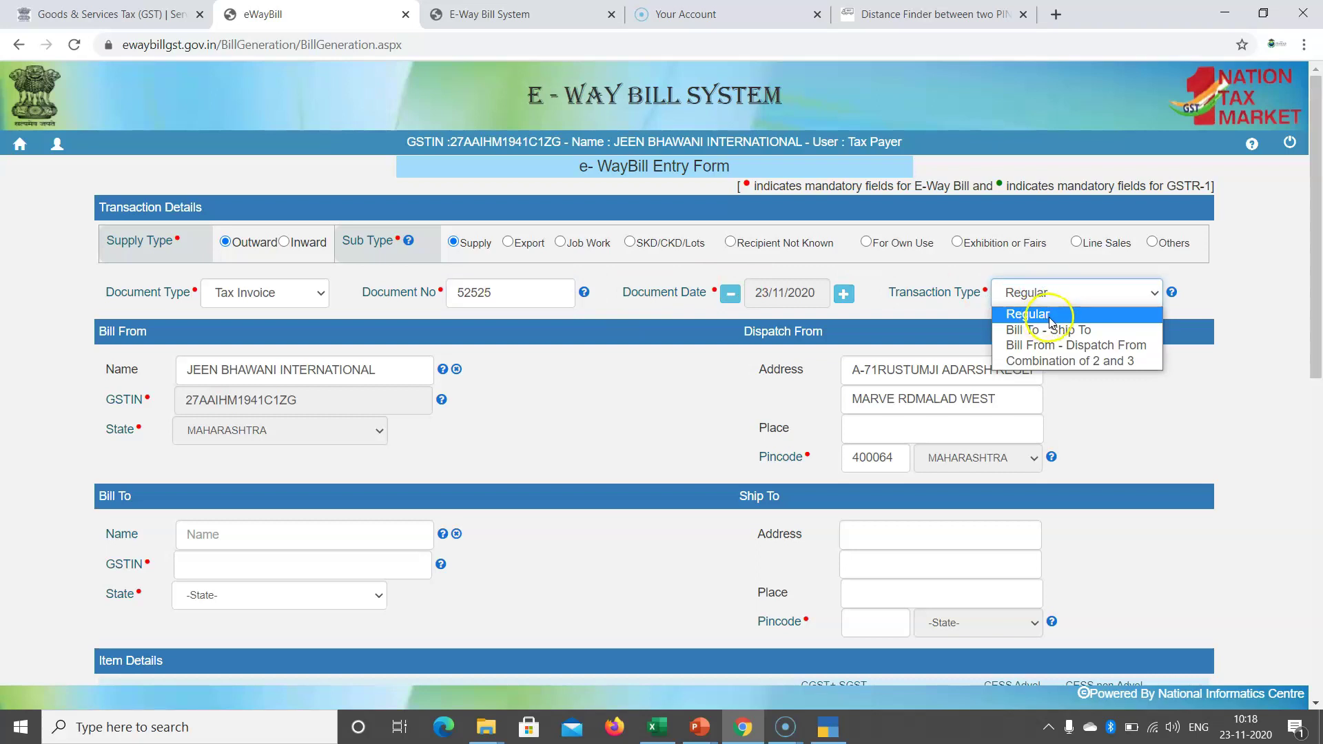
left_click(1083, 298)
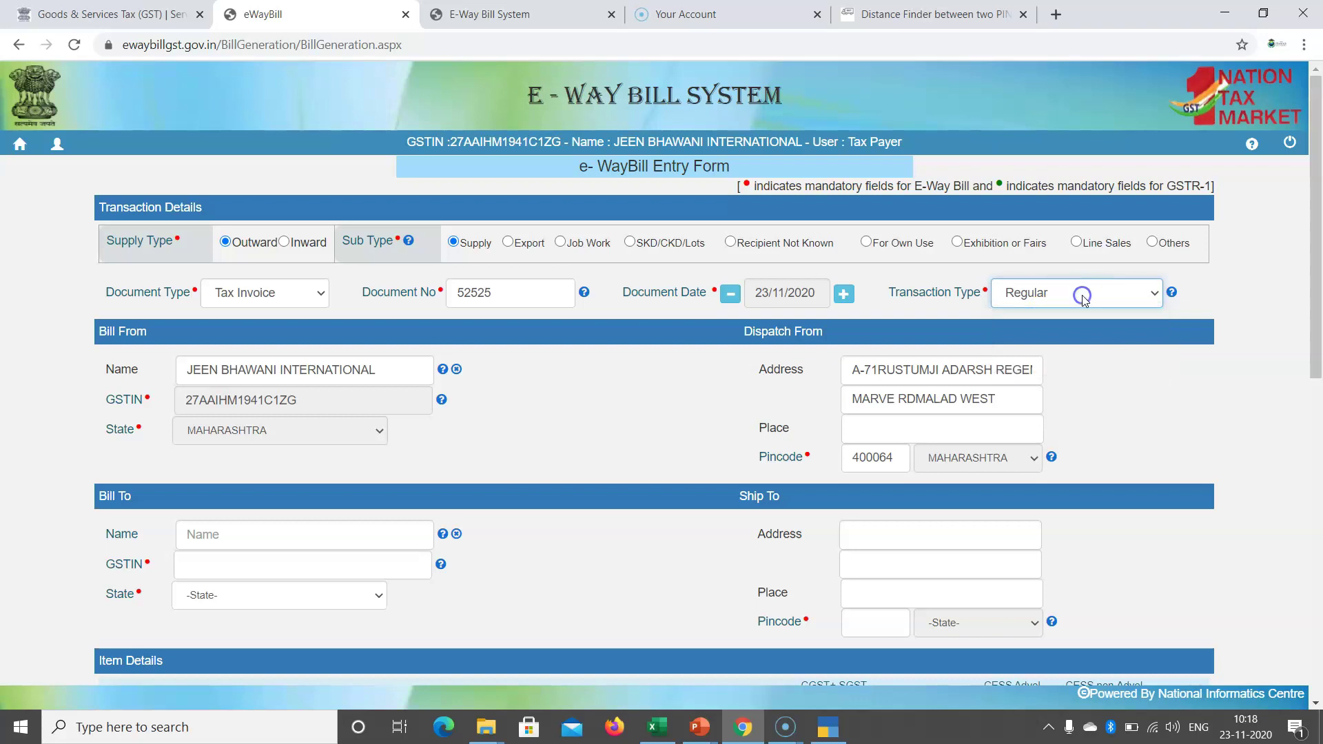
Set the dispatch place to MUMBAI and move on to its pincode
scroll(331, 348, "down", 1)
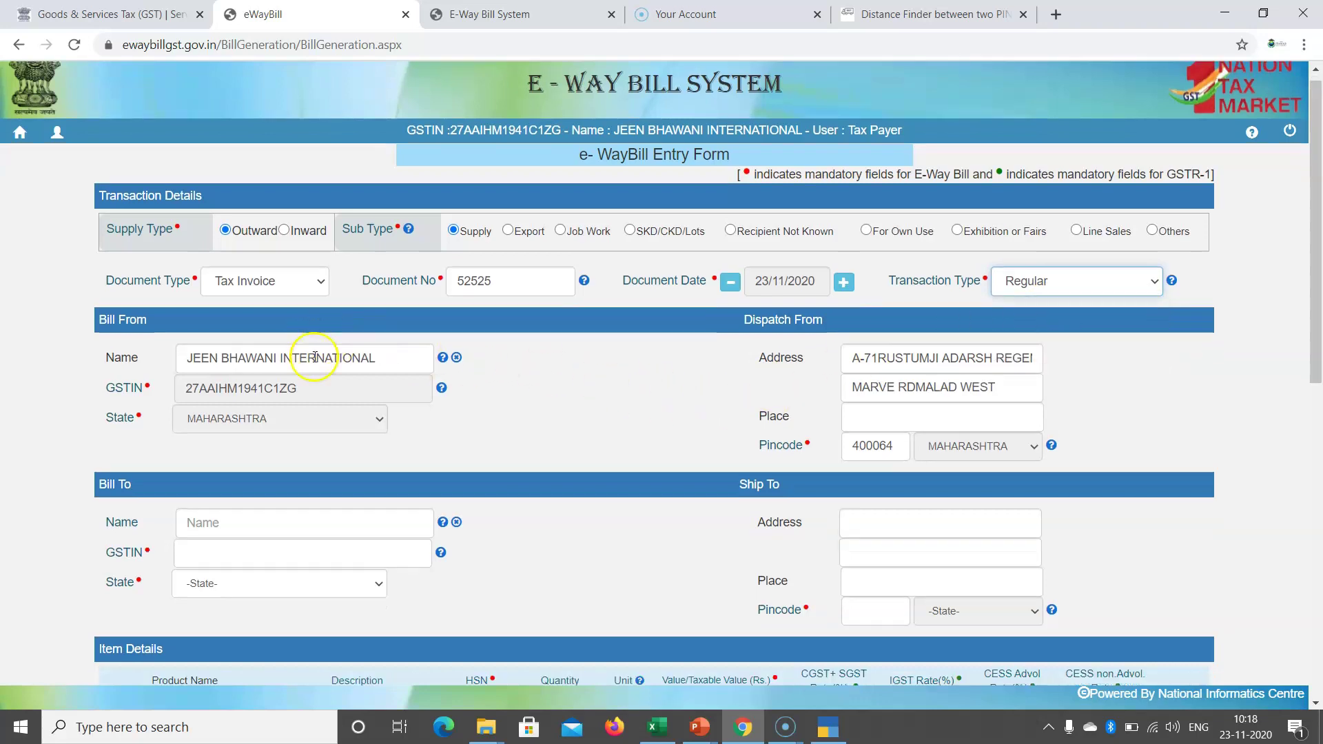
left_click(104, 283)
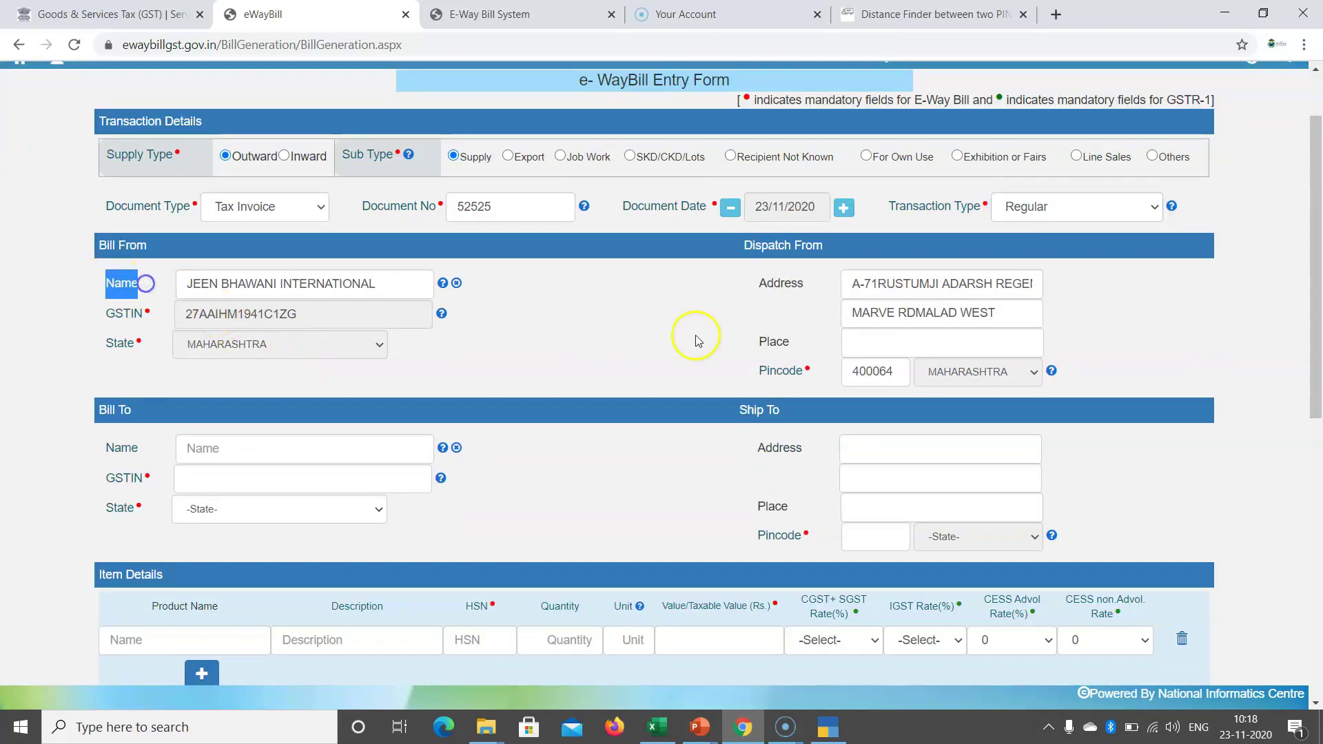
left_click(878, 341)
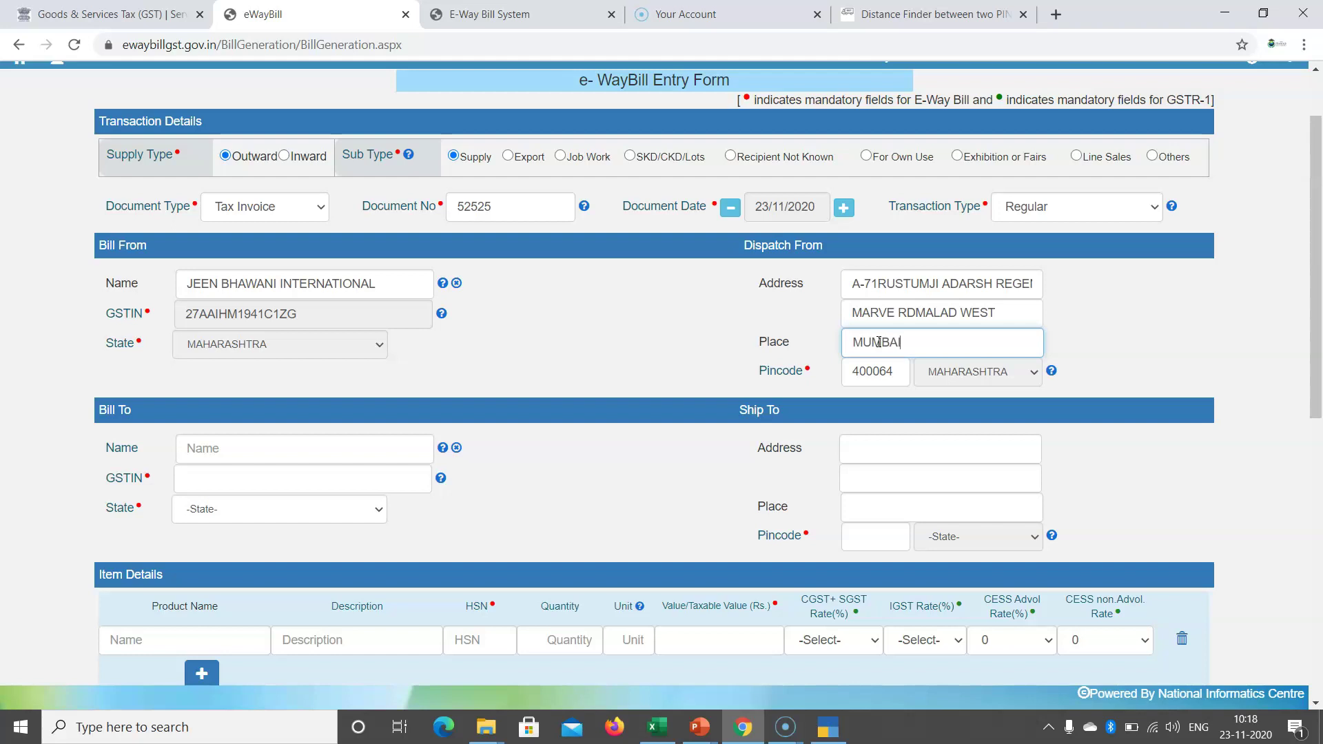
left_click(736, 379)
left_click(893, 371)
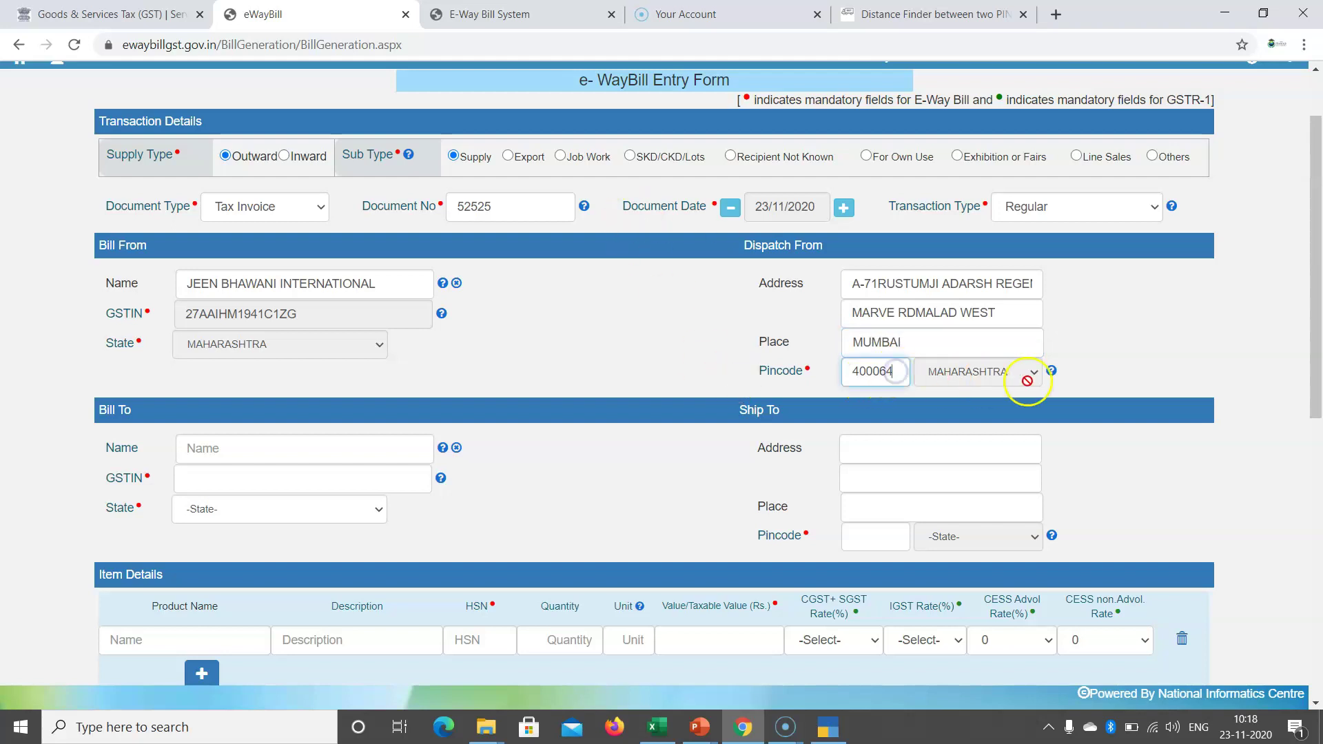
Enter Bill To party name ABC INDIA and Ship To pincode 400201
scroll(1302, 340, "down", 2)
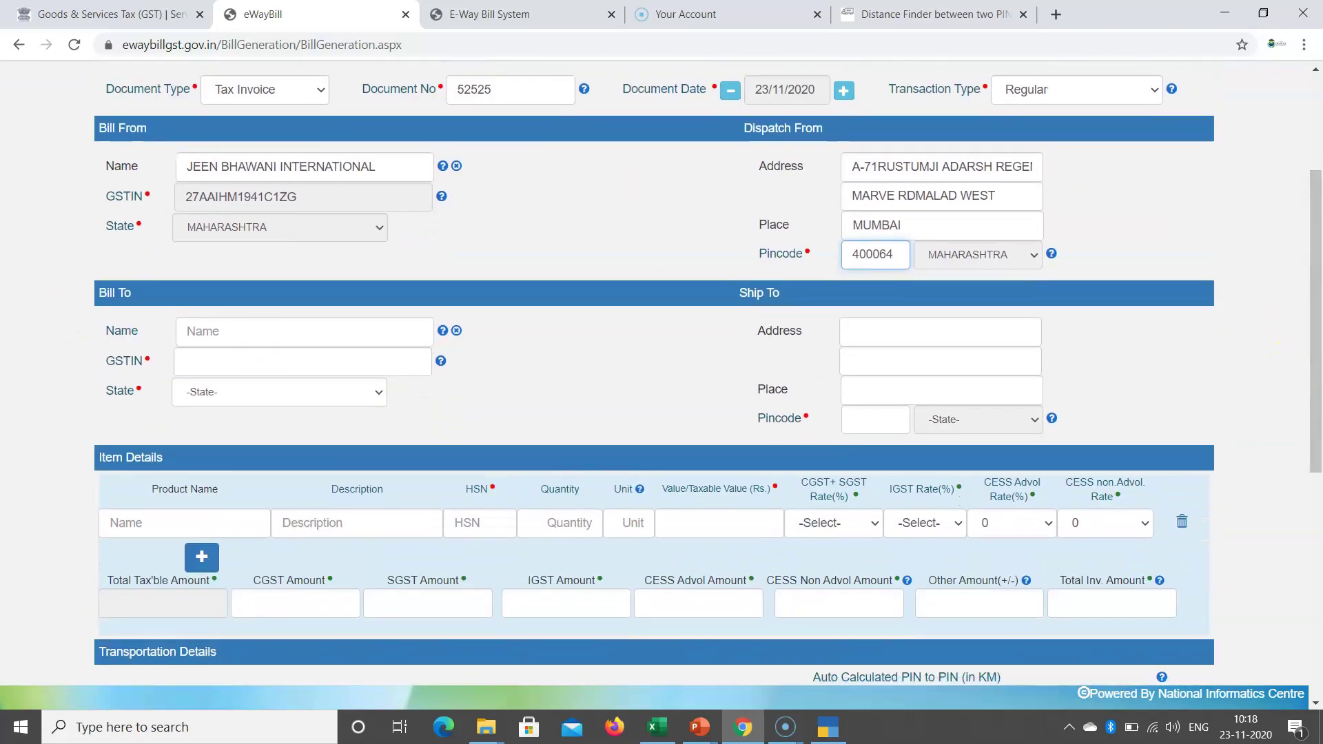
left_click(240, 337)
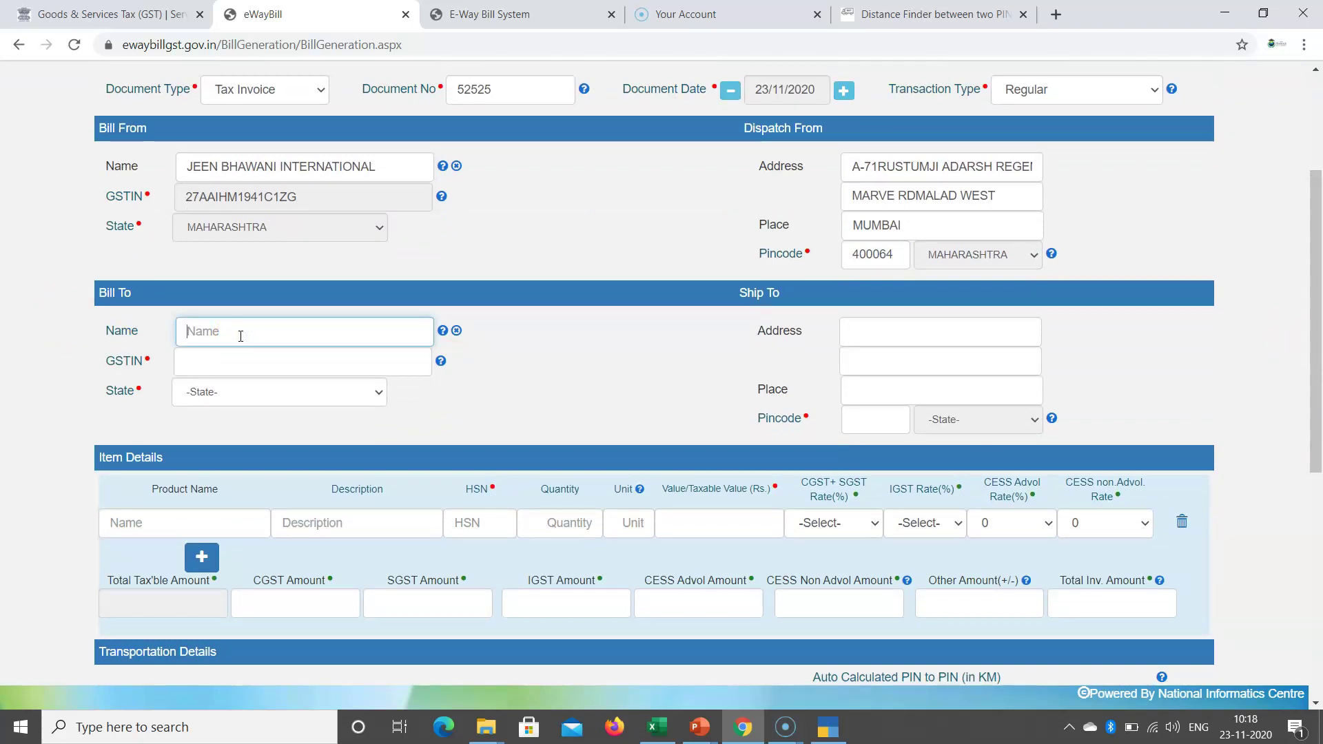
type("ABC INDIA")
left_click(876, 333)
left_click(875, 365)
left_click(870, 394)
left_click(863, 422)
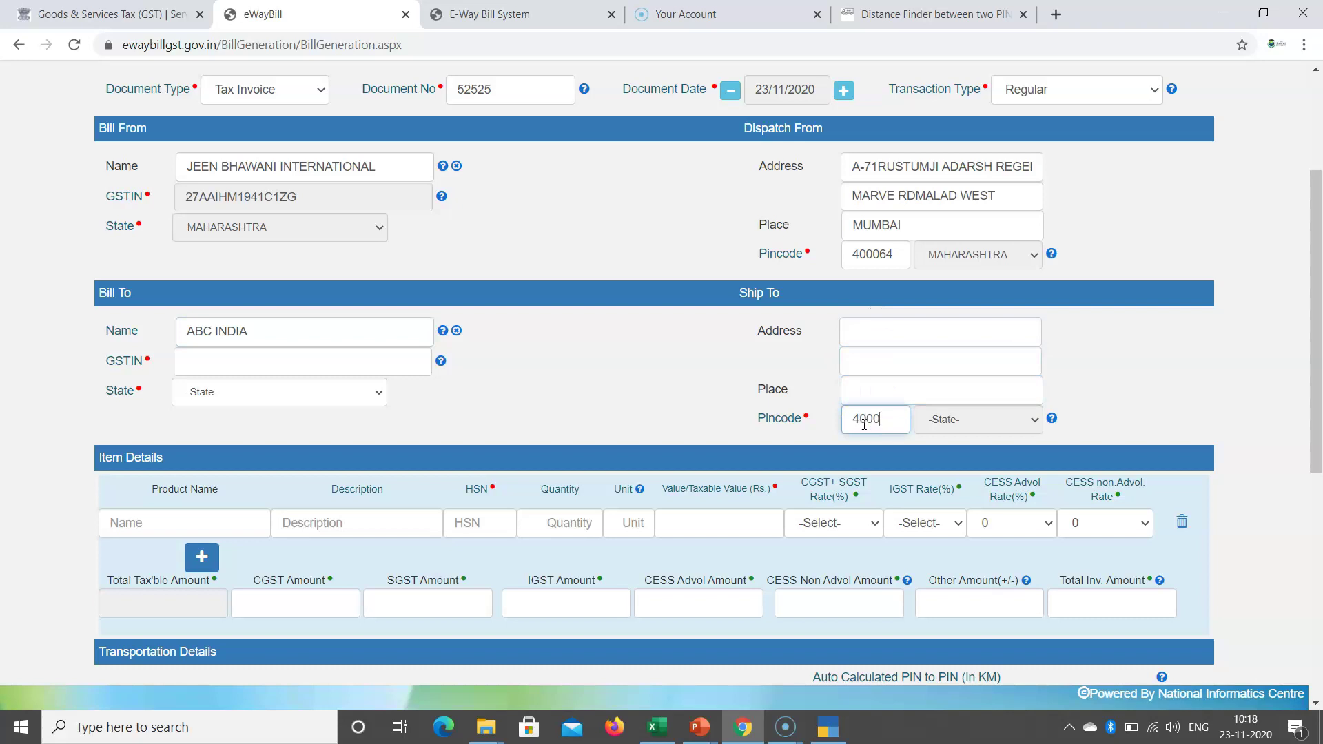
type("400201")
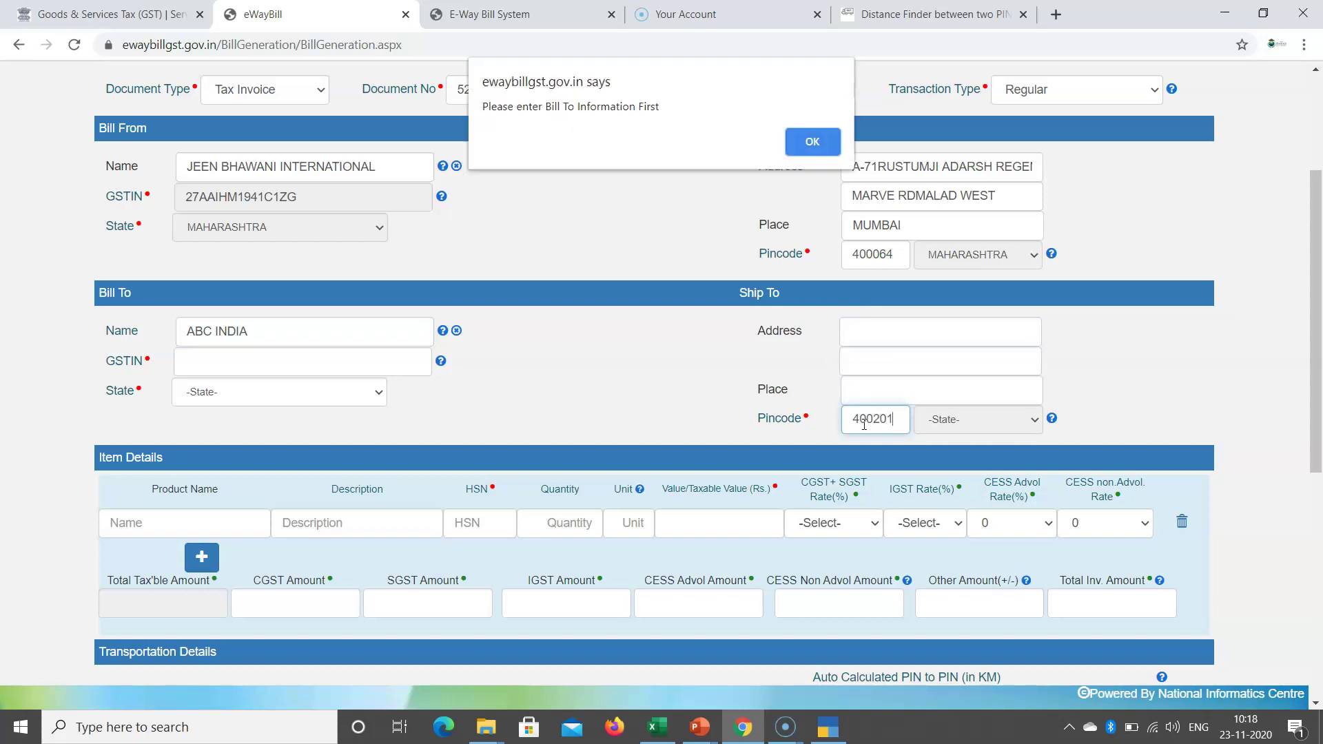
Dismiss the Bill To warning and paste the buyer's GSTIN to auto-fill party details
left_click(801, 144)
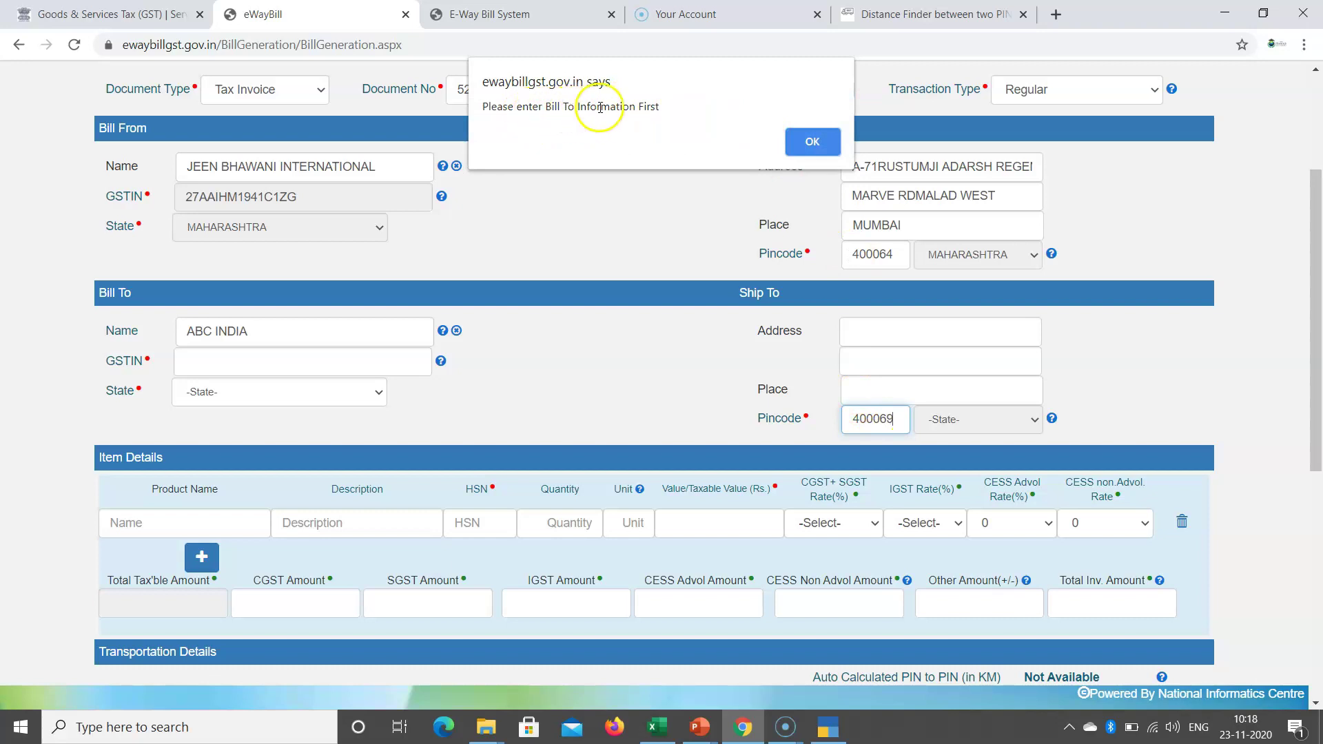
left_click(810, 140)
left_click(236, 361)
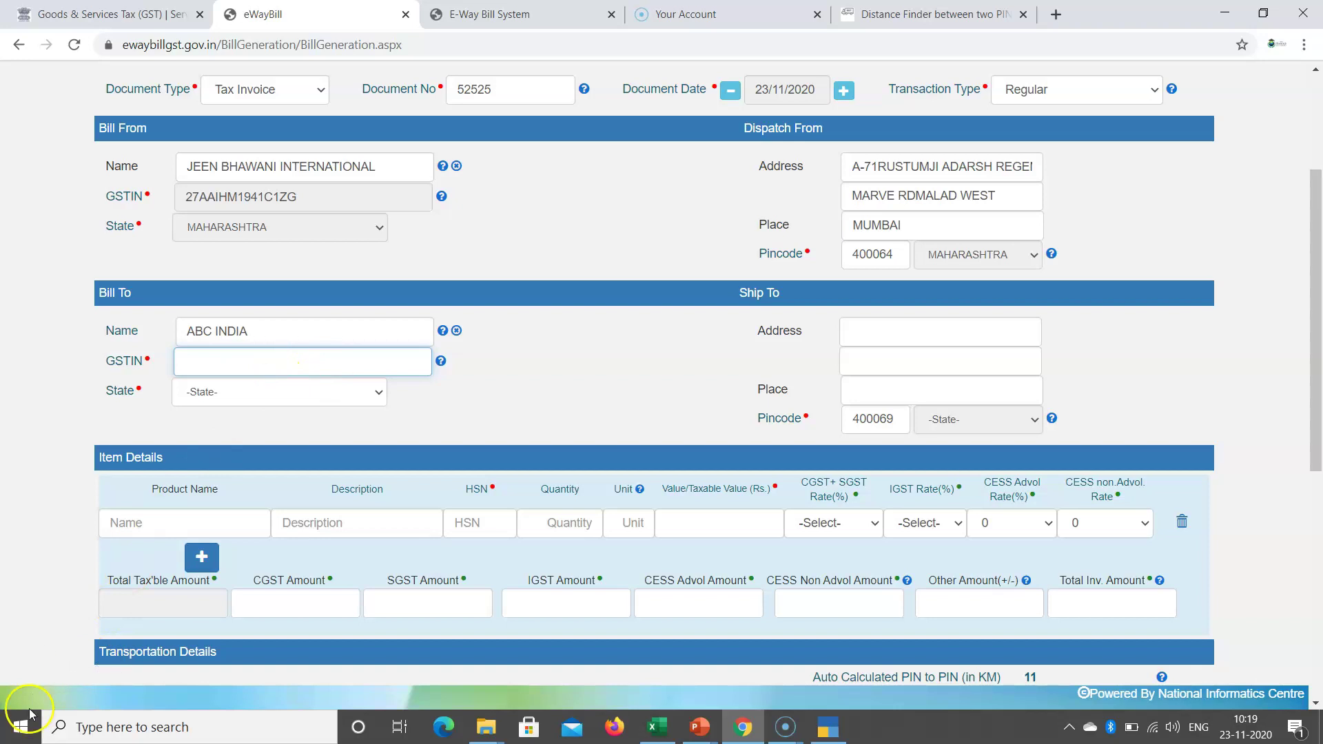
left_click(301, 364)
type("27AAVFA0001A1Z6")
left_click_drag(301, 365, 158, 372)
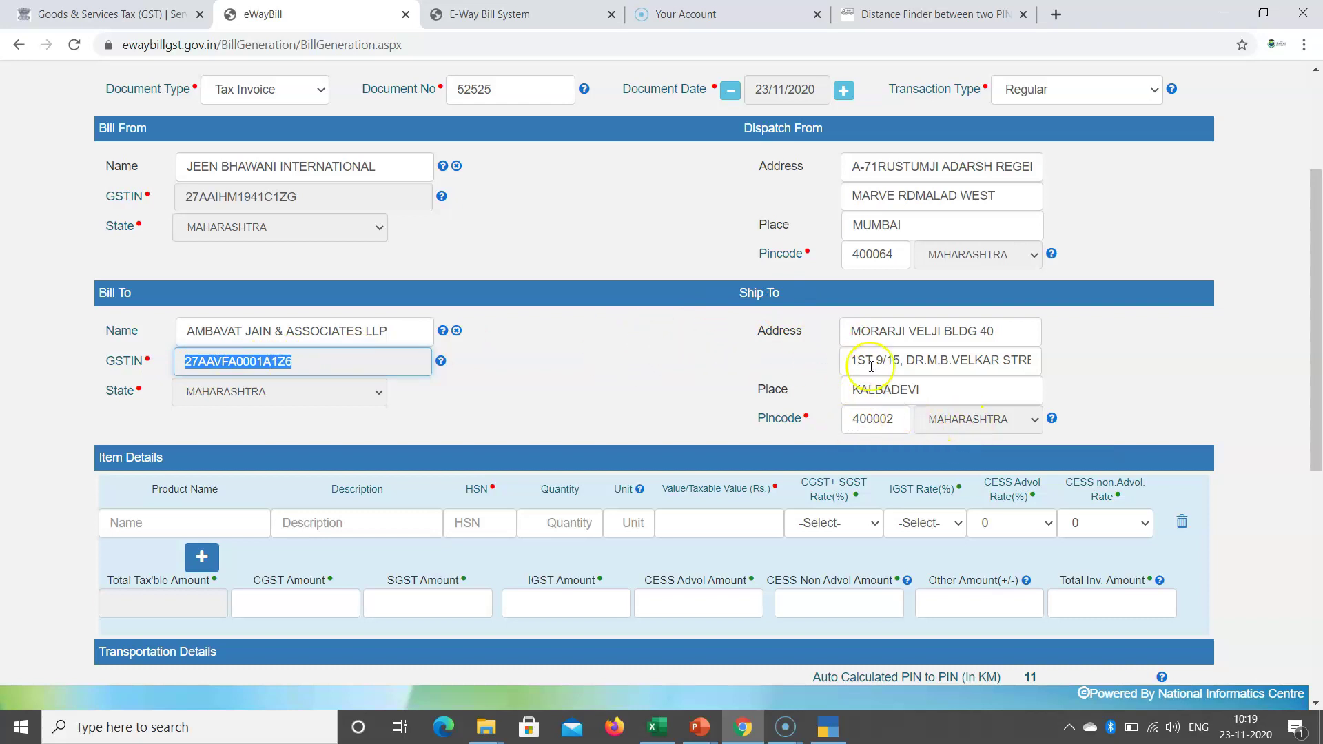
left_click_drag(1318, 416, 1317, 449)
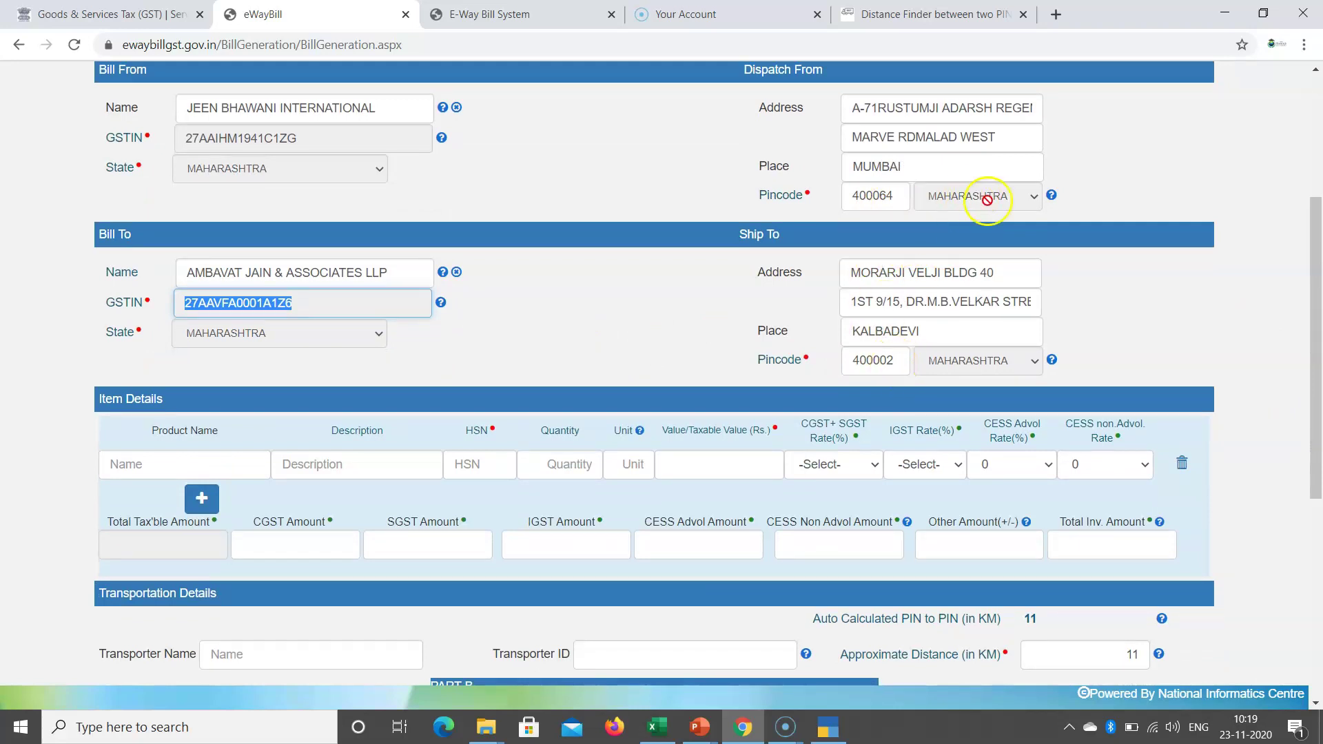
left_click_drag(1317, 351, 1317, 399)
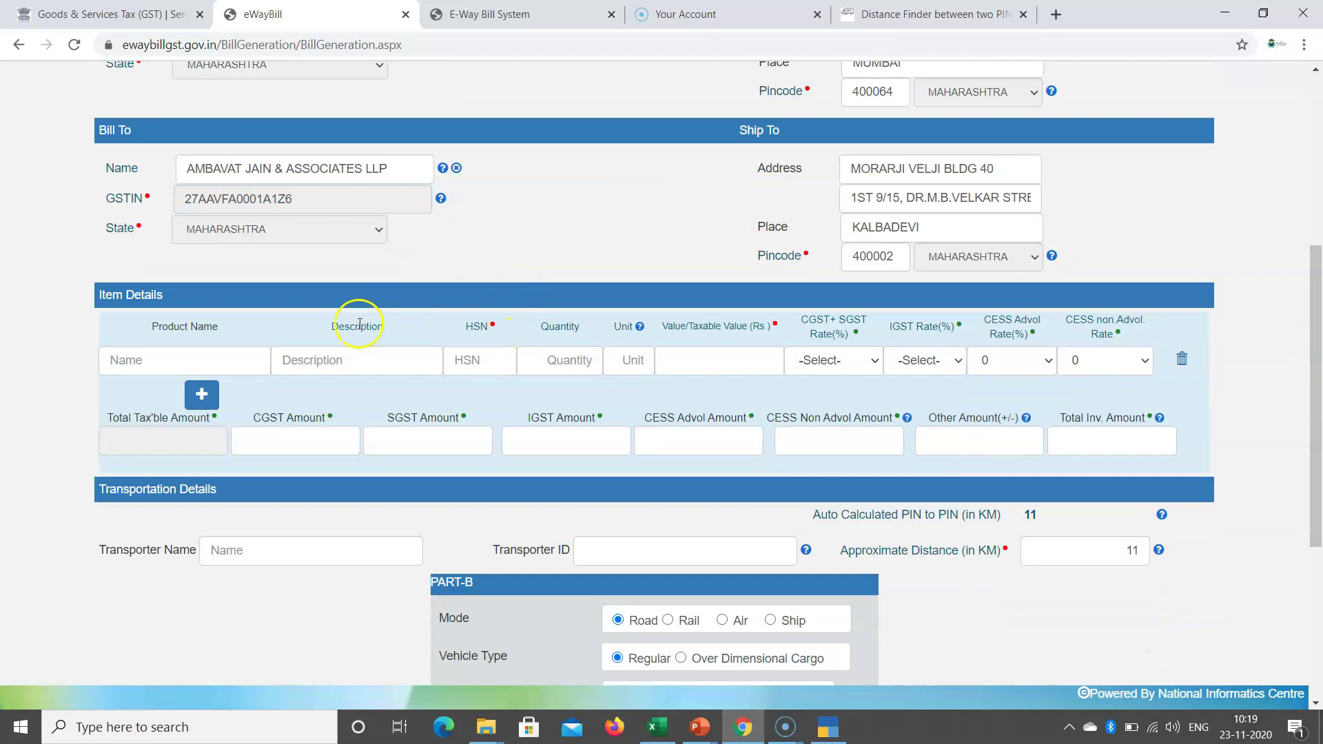
Enter item SAMSUNG MOBIL with HSN 854785, quantity 5 NOS and taxable value 50000
left_click(131, 359)
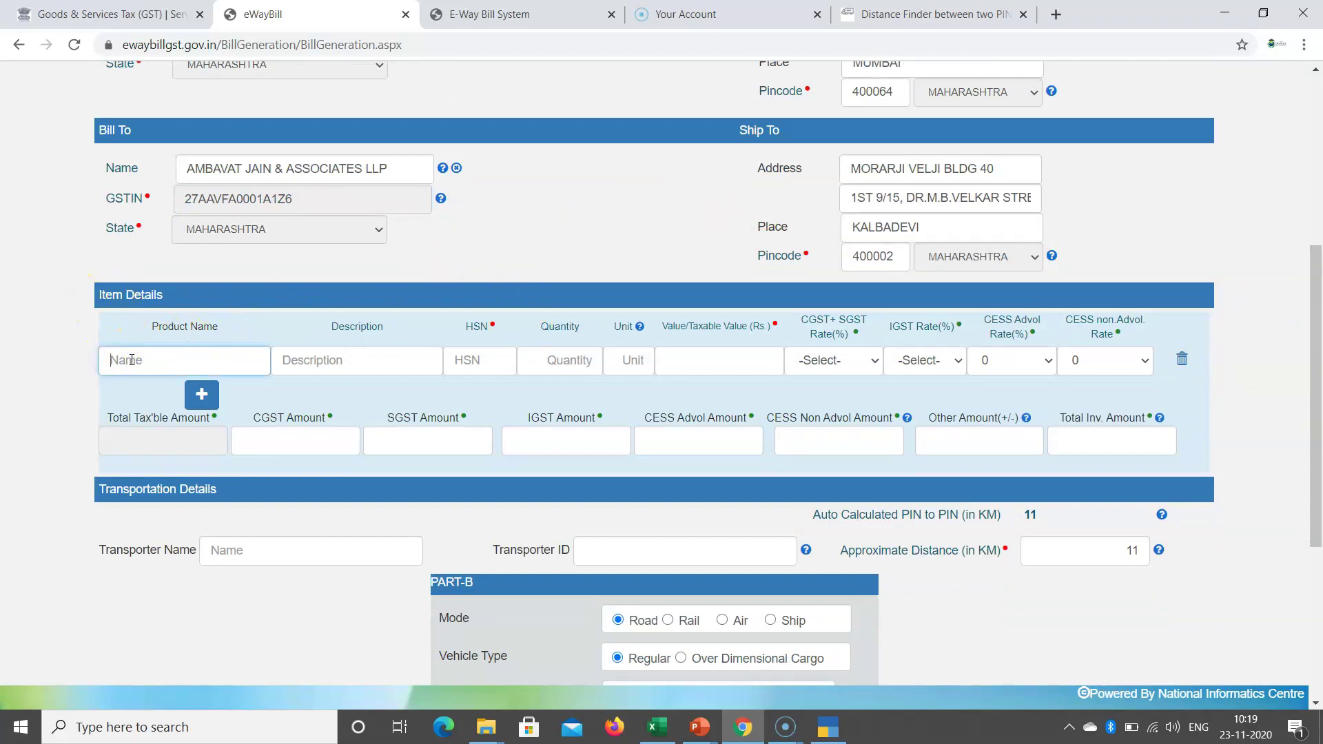
type("SAMSUNG MOBIL")
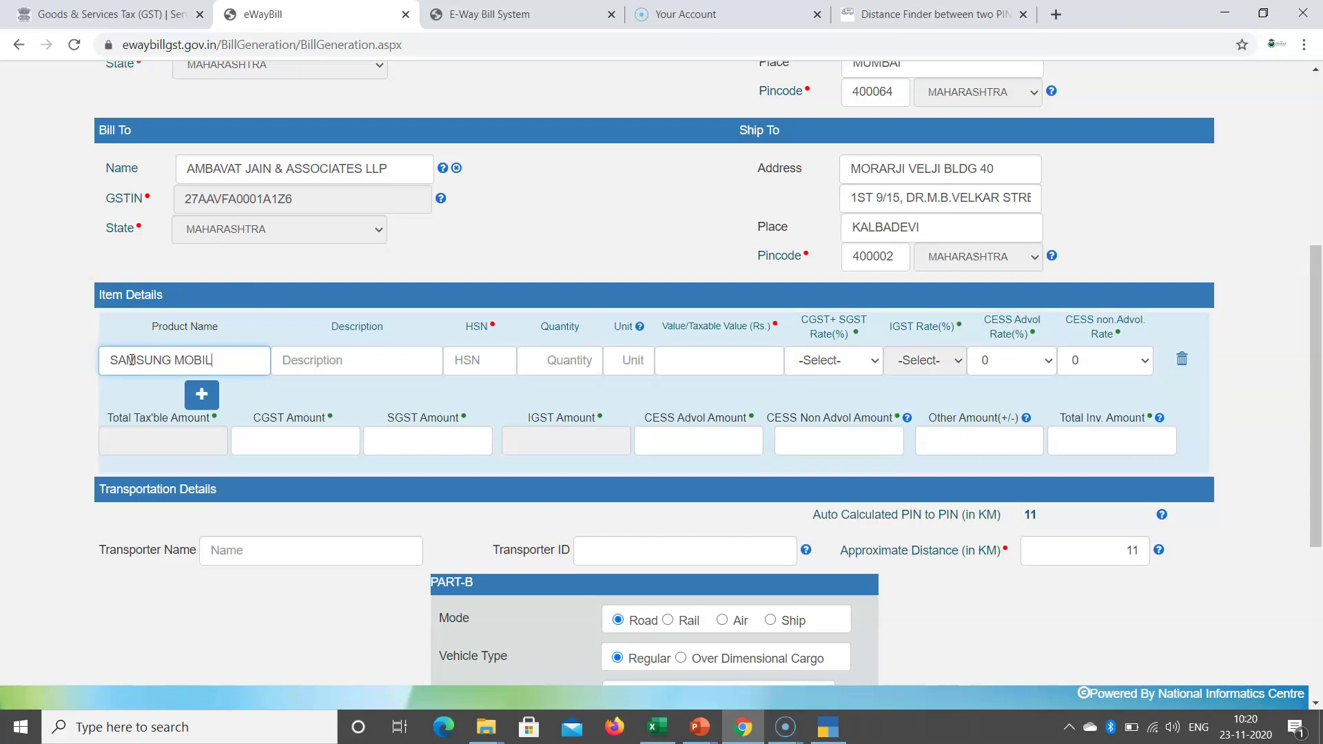
left_click(303, 364)
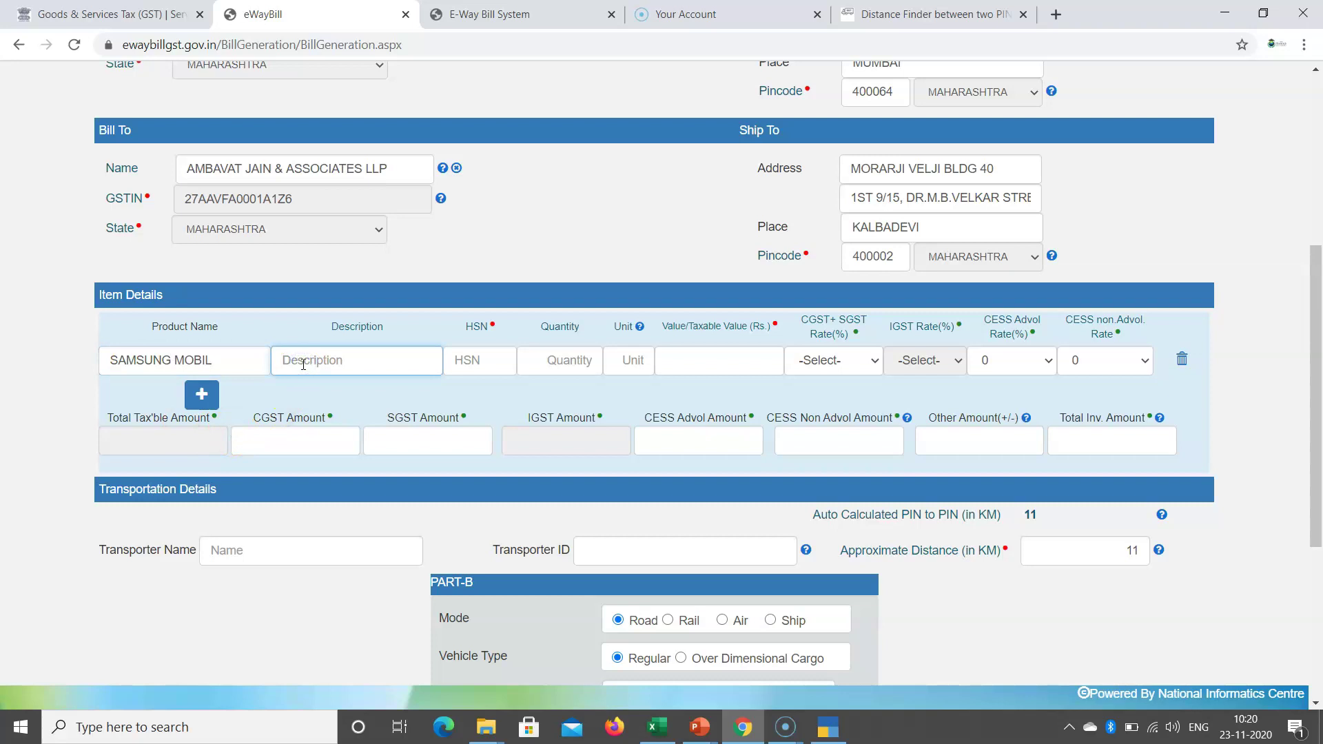
left_click(468, 359)
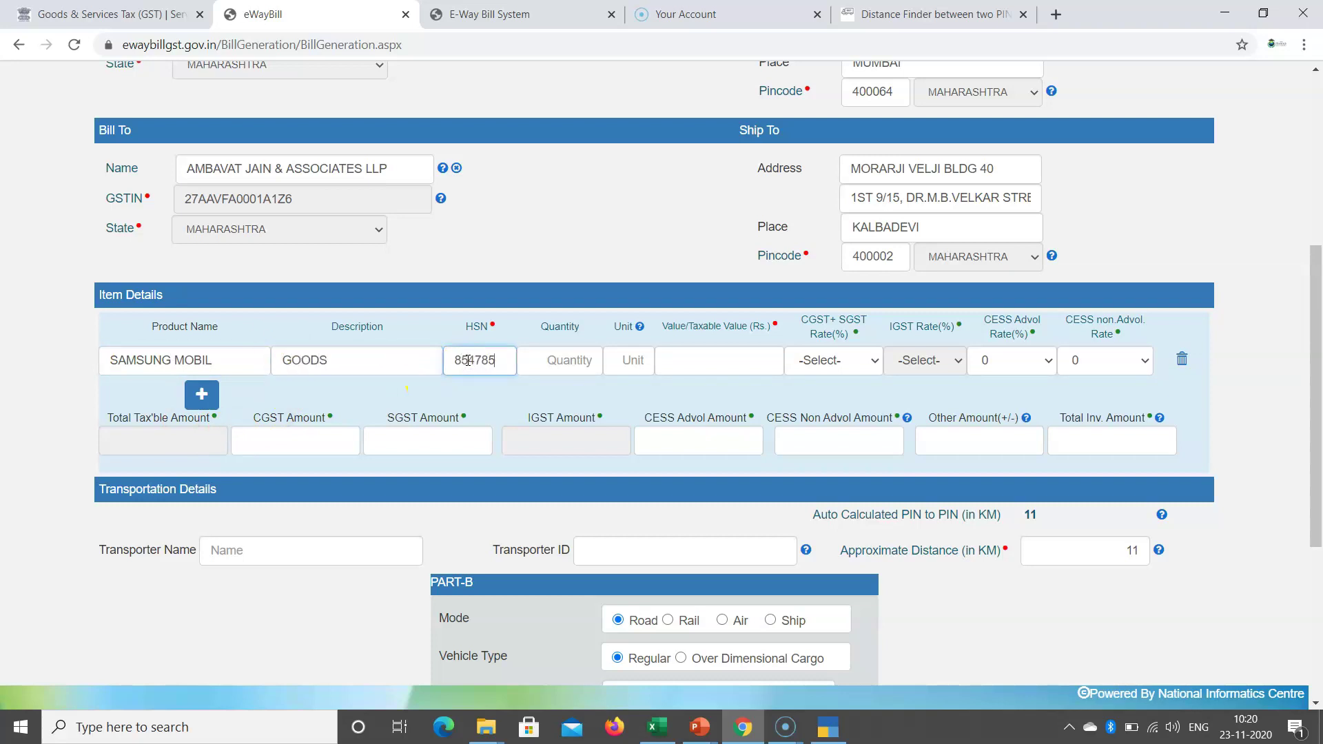
type("854785")
left_click(565, 364)
type("5")
left_click(627, 363)
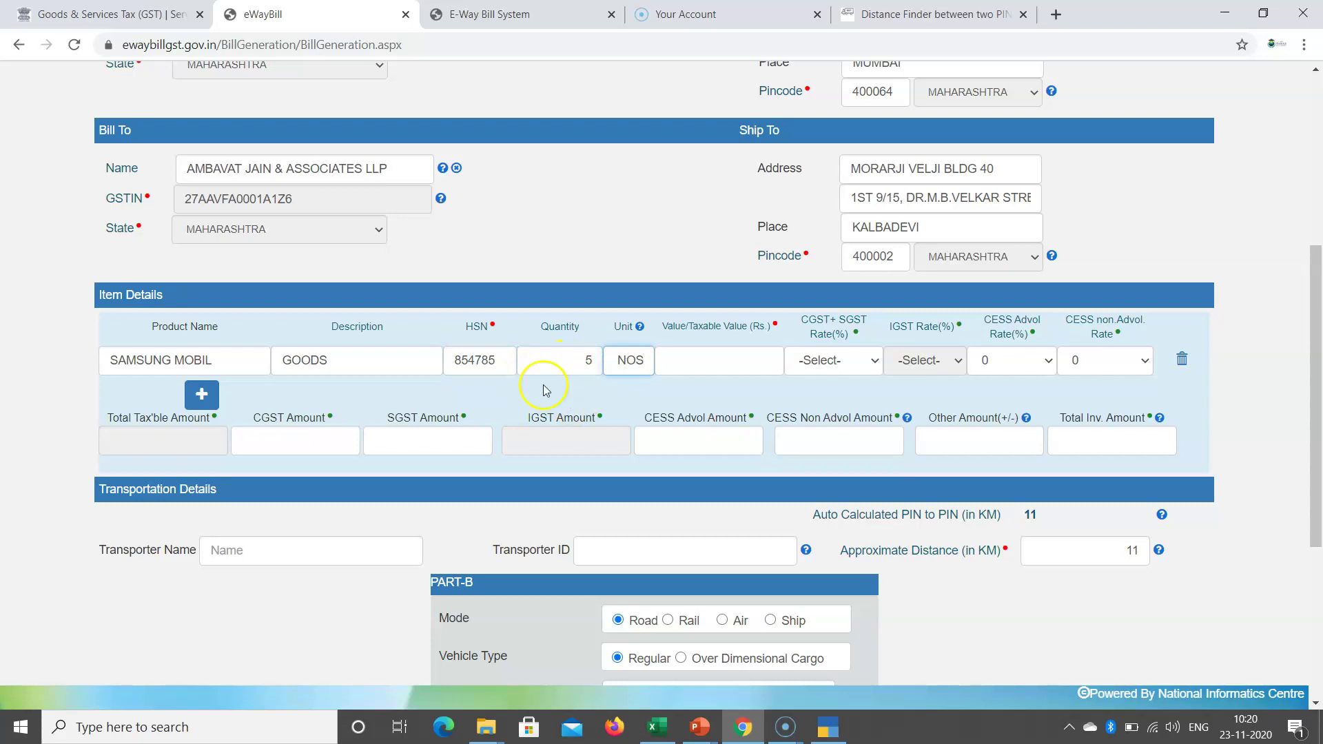
left_click(694, 360)
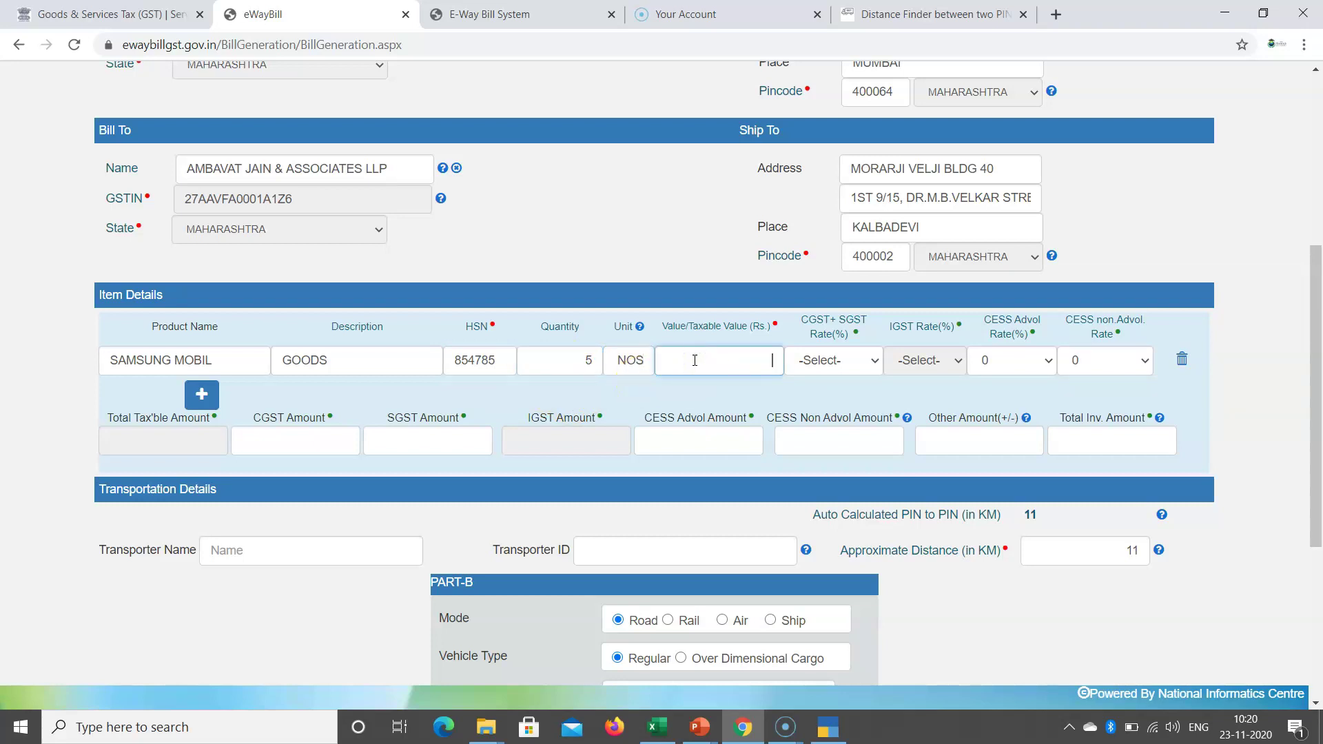
type("50000")
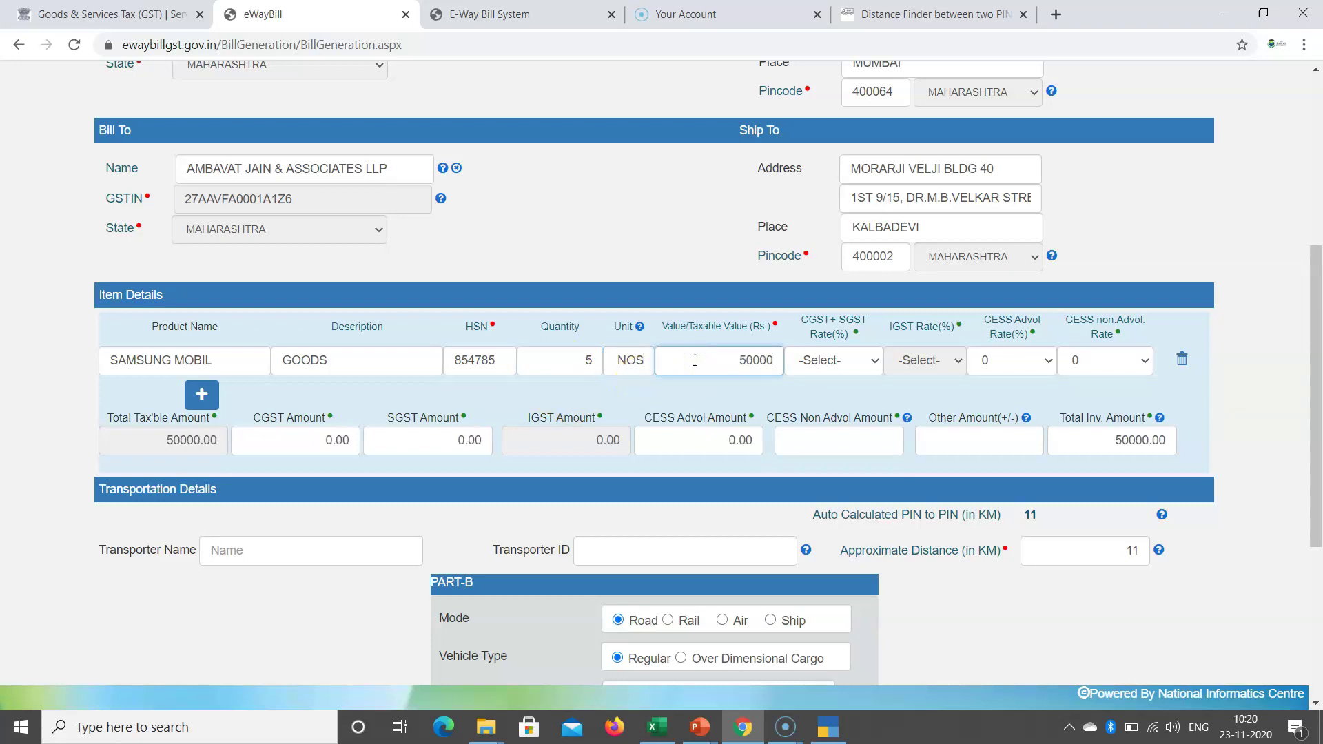
Set CGST+SGST rate to 9 + 9 with CESS Advol 0, and check the tax amounts
left_click(833, 361)
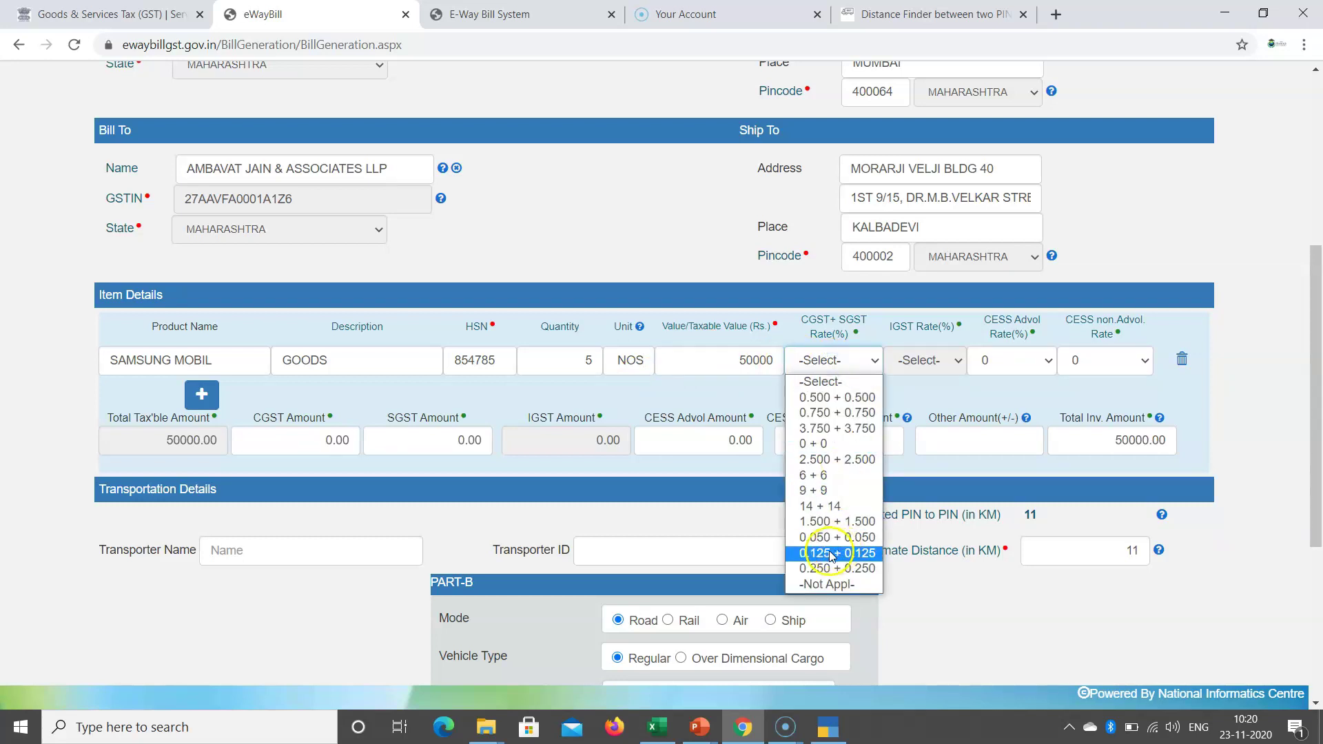
left_click(830, 489)
left_click(1011, 360)
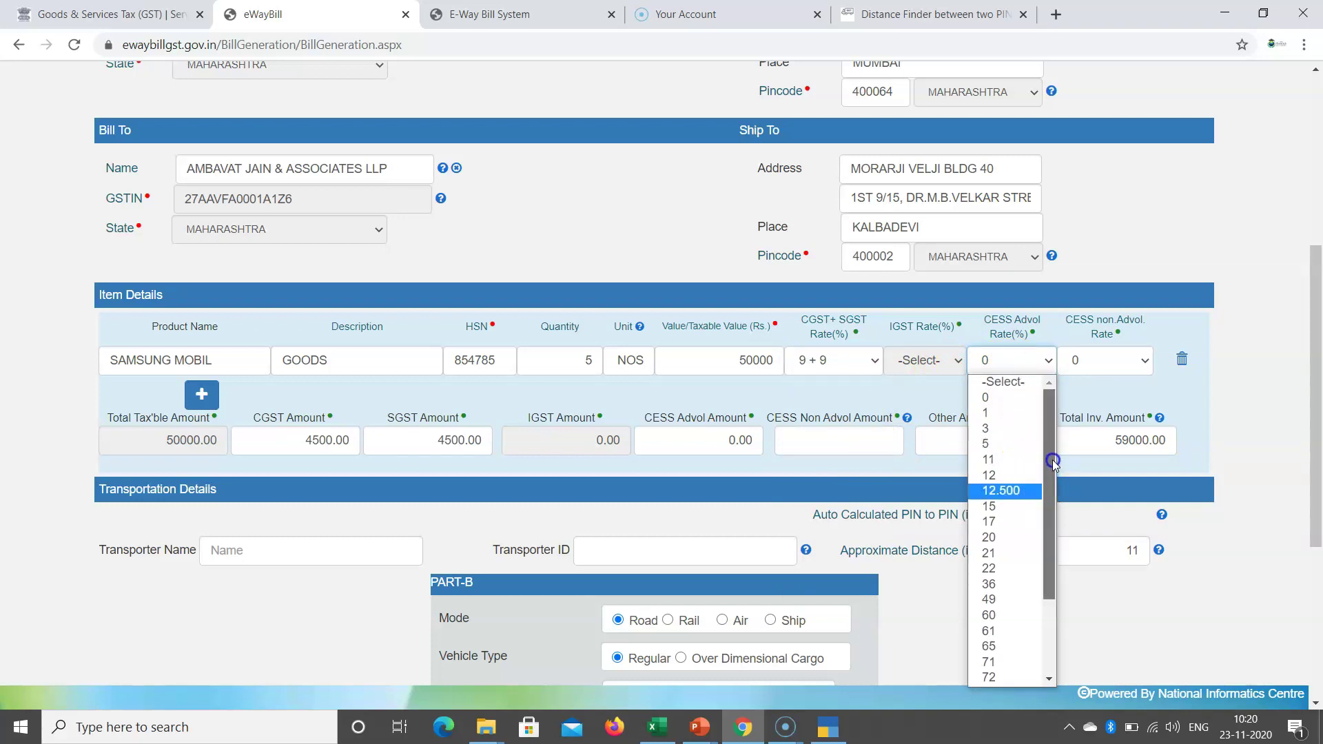
mouse_move(1051, 473)
left_mouse_down()
mouse_move(1053, 486)
mouse_move(1052, 456)
mouse_move(1061, 485)
mouse_move(1062, 458)
left_mouse_up()
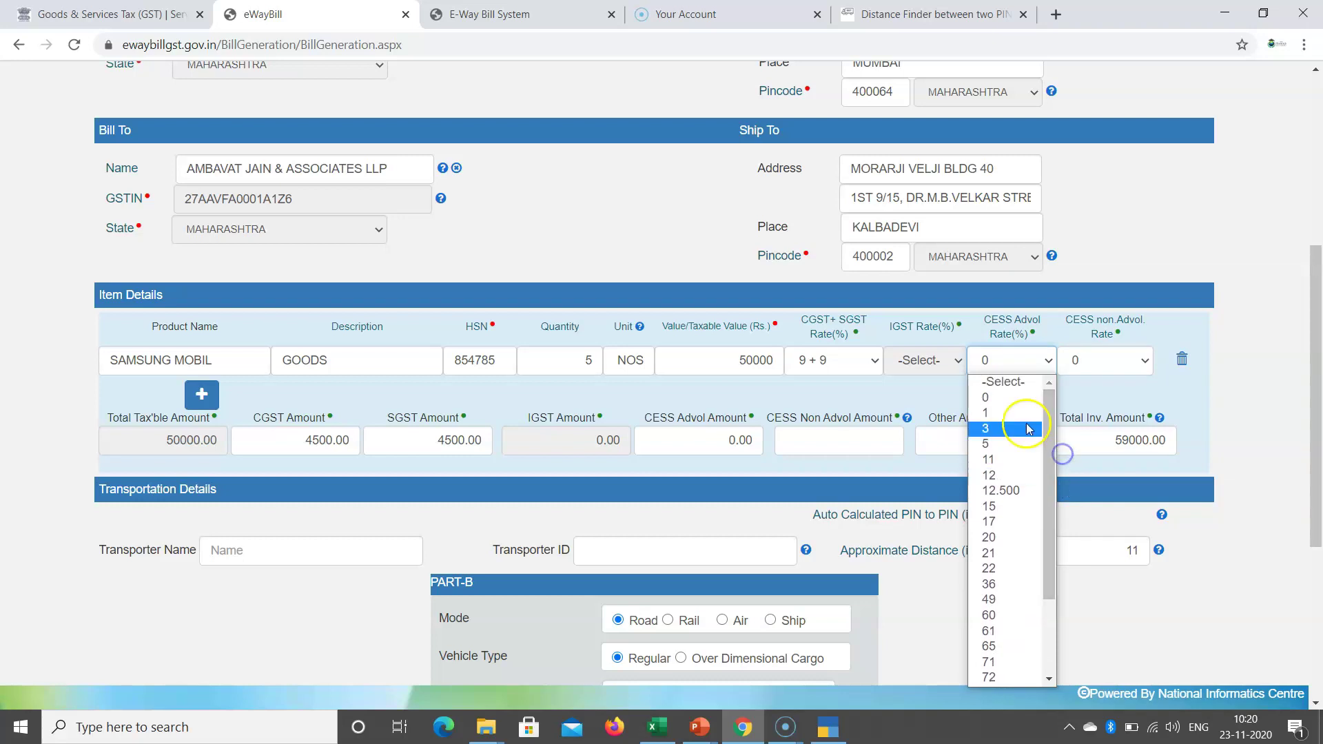
left_click(992, 397)
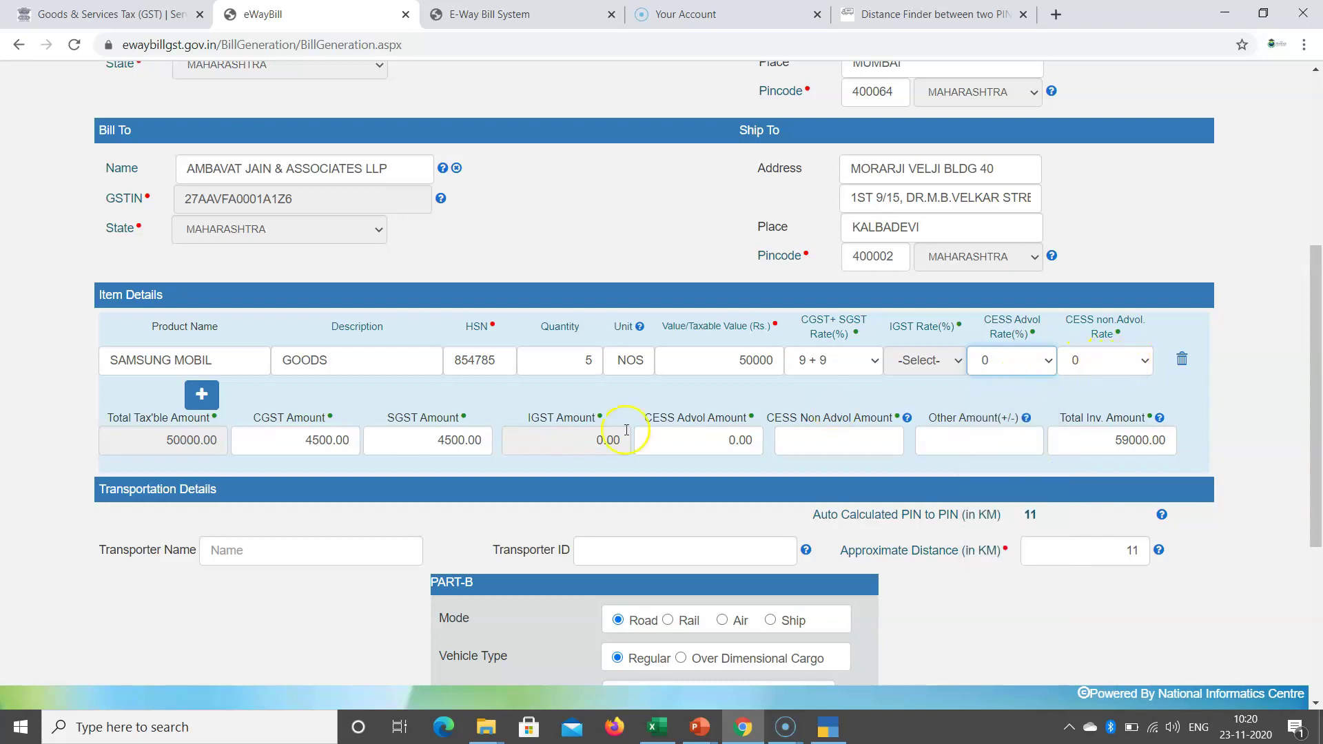
left_click(294, 444)
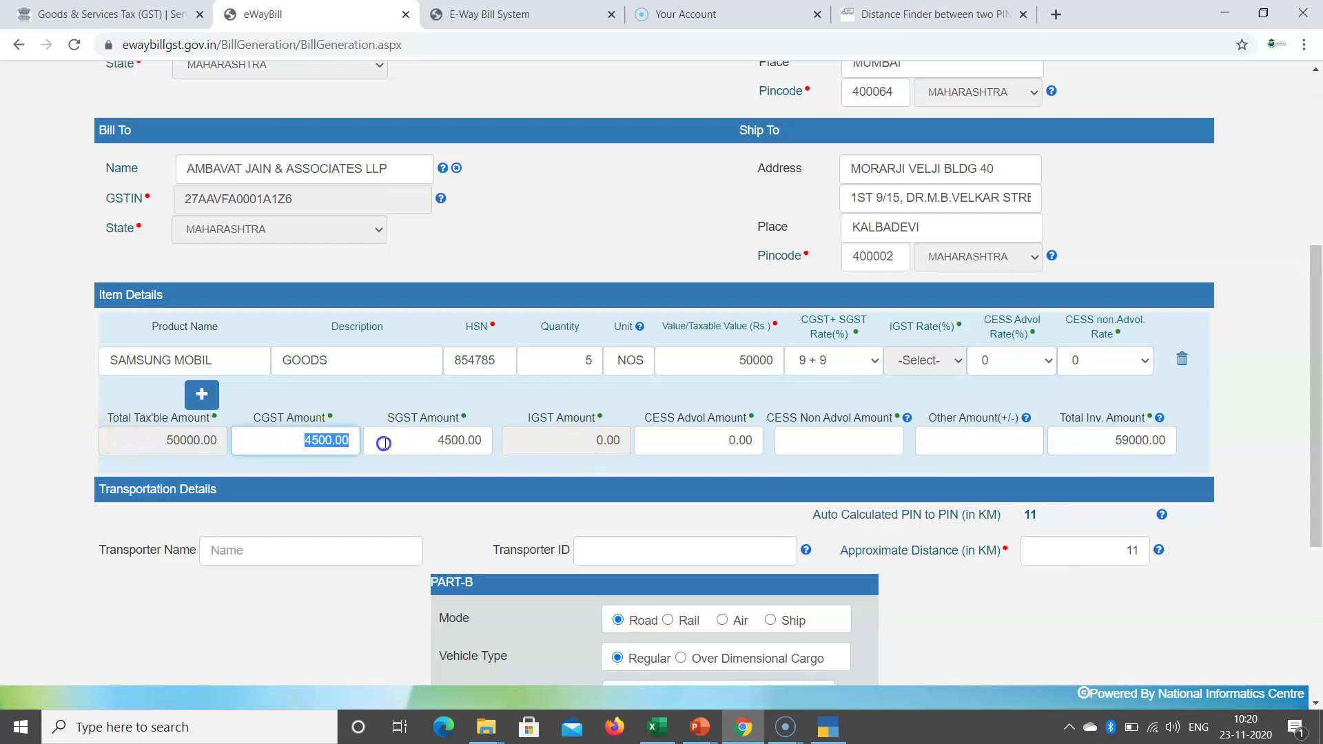
left_click(386, 439)
left_click(712, 441)
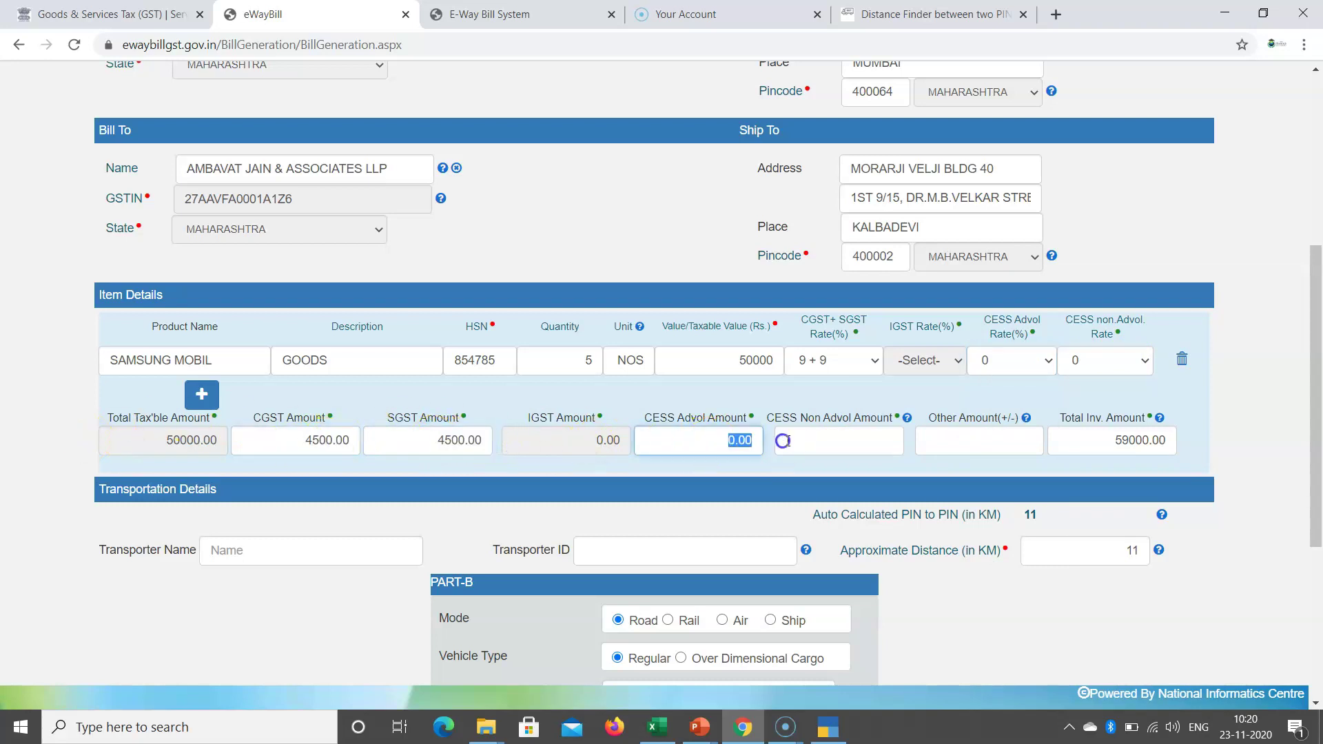
Enter other amount 5000 so the total becomes 64000, and check the 11 km distance
scroll(880, 443, "down", 1)
left_click(992, 351)
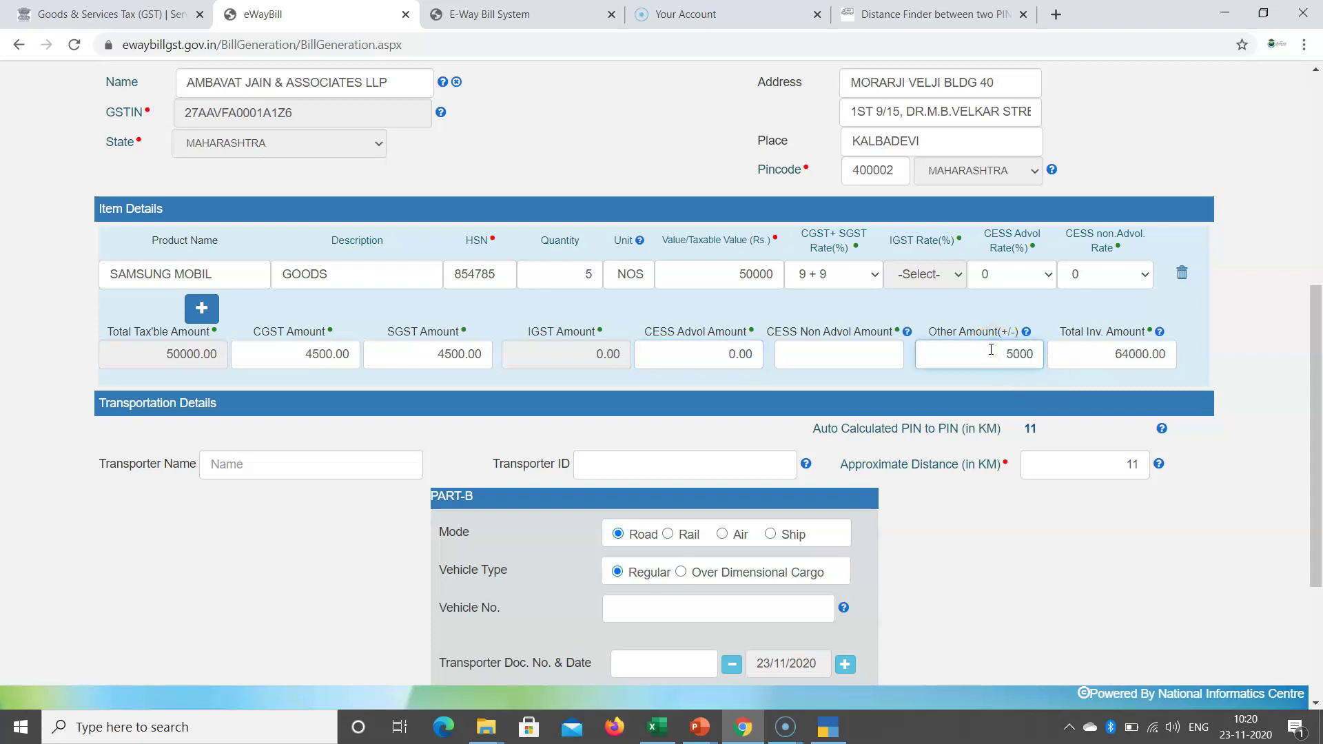
left_click(1233, 332)
left_click(1011, 350)
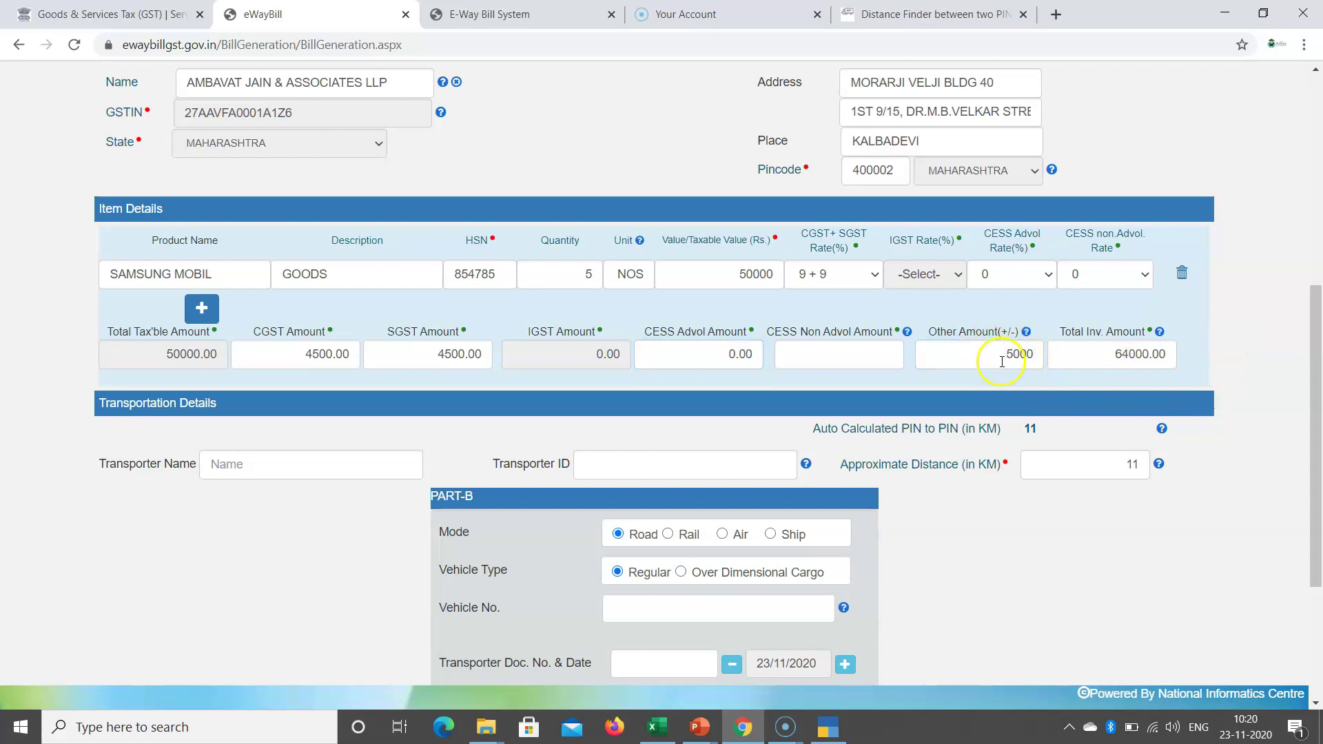
left_click_drag(1300, 405, 1317, 432)
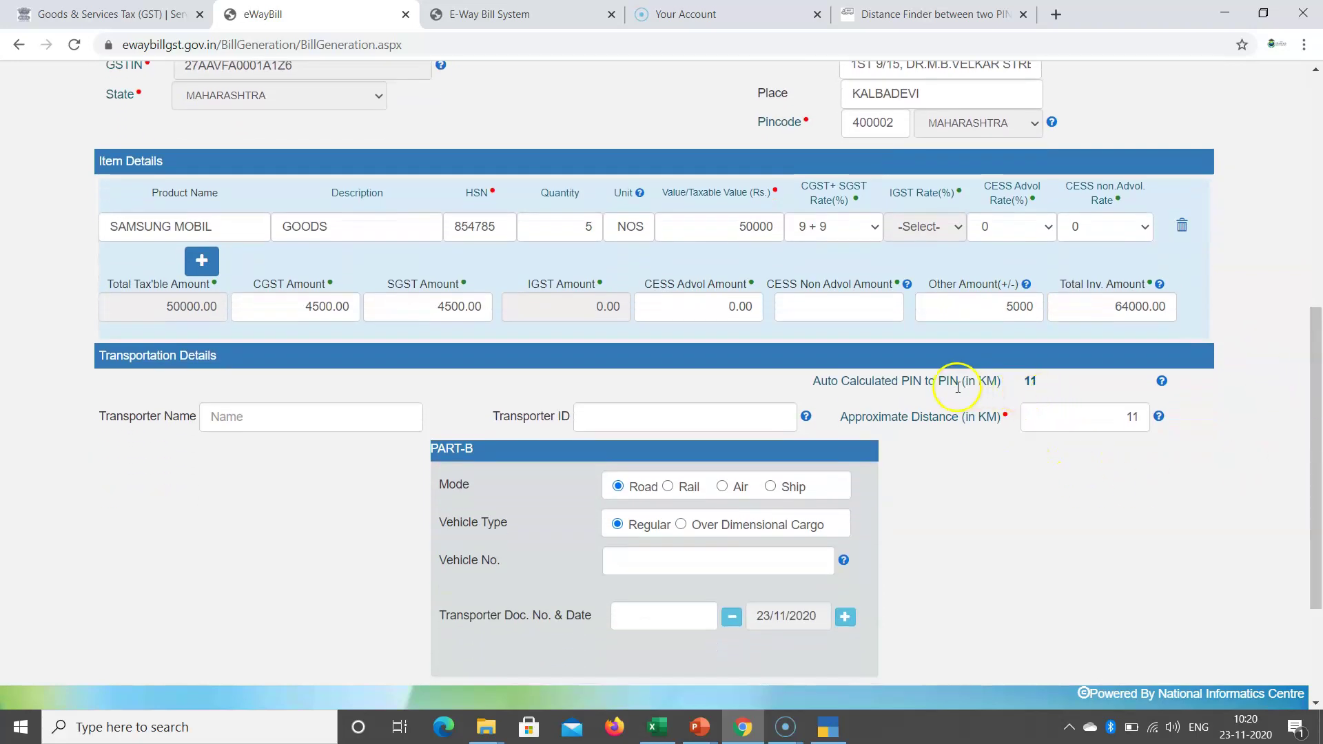
double_click(1026, 381)
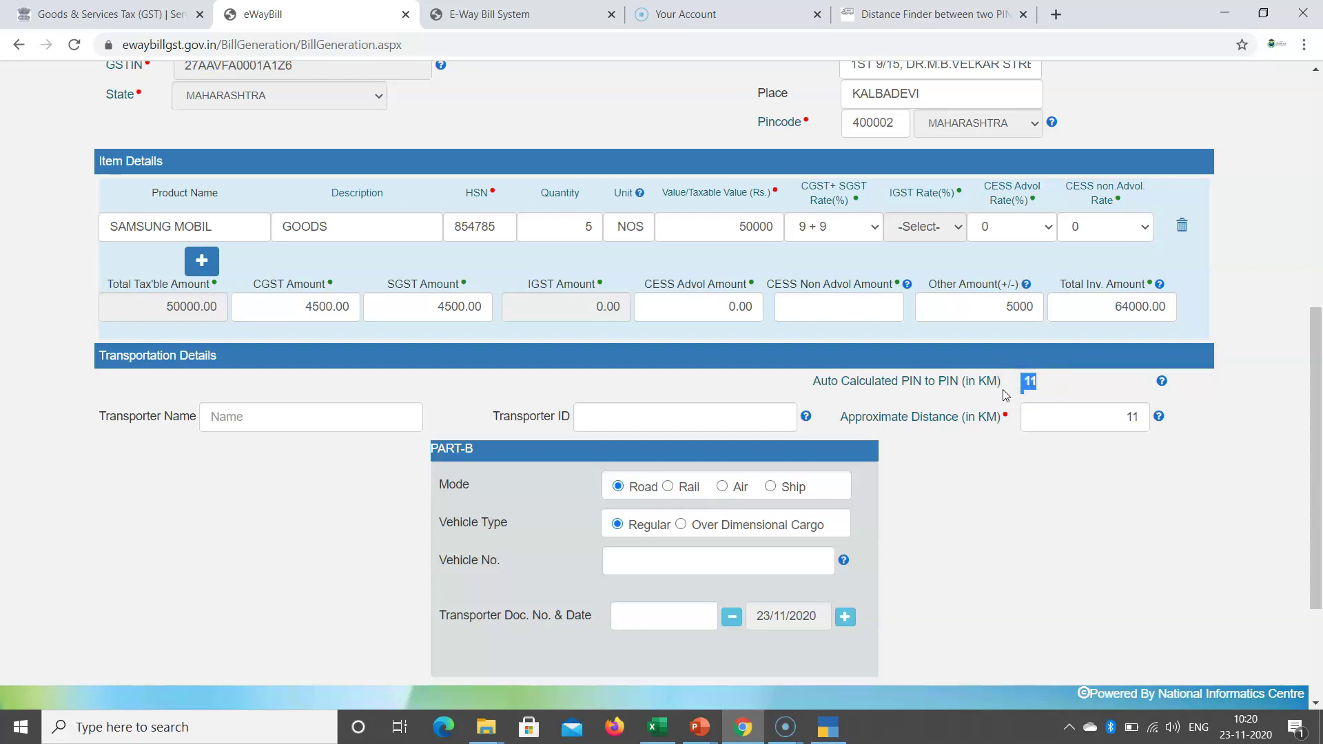
left_click_drag(114, 377, 917, 665)
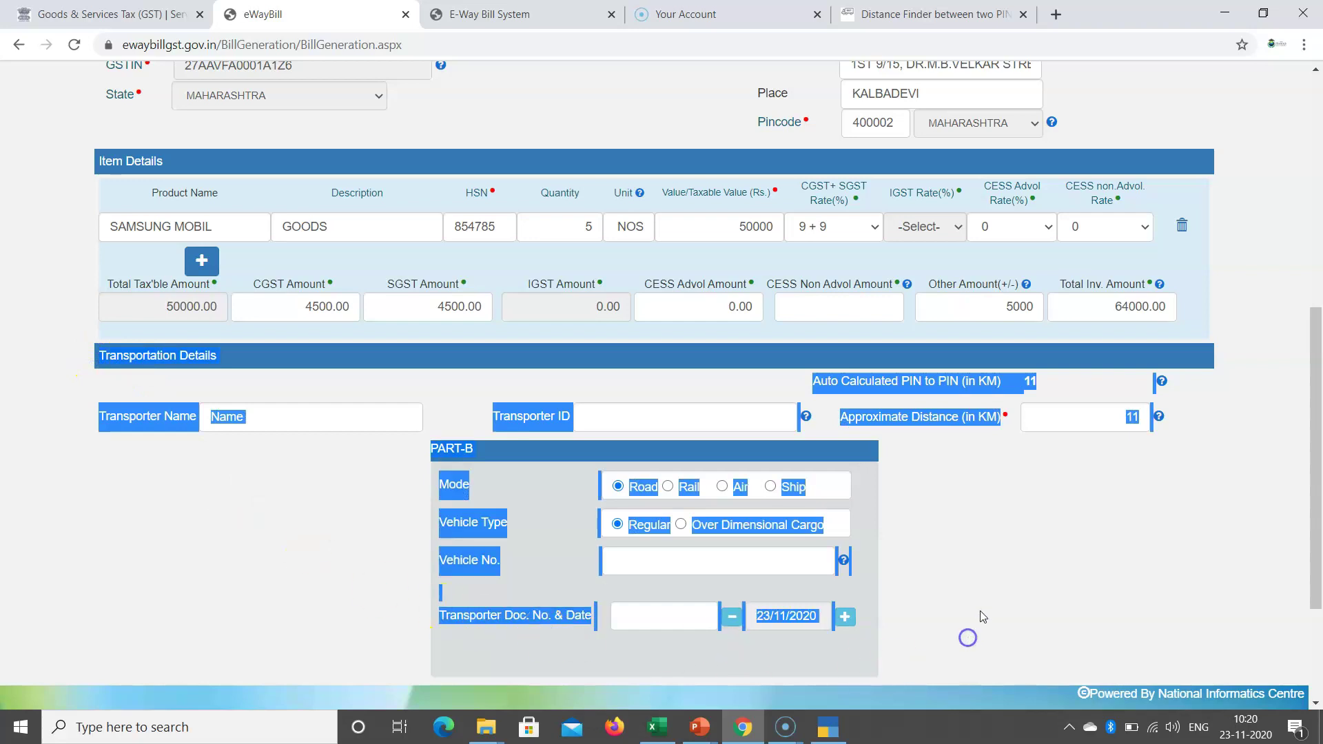
left_click(1005, 569)
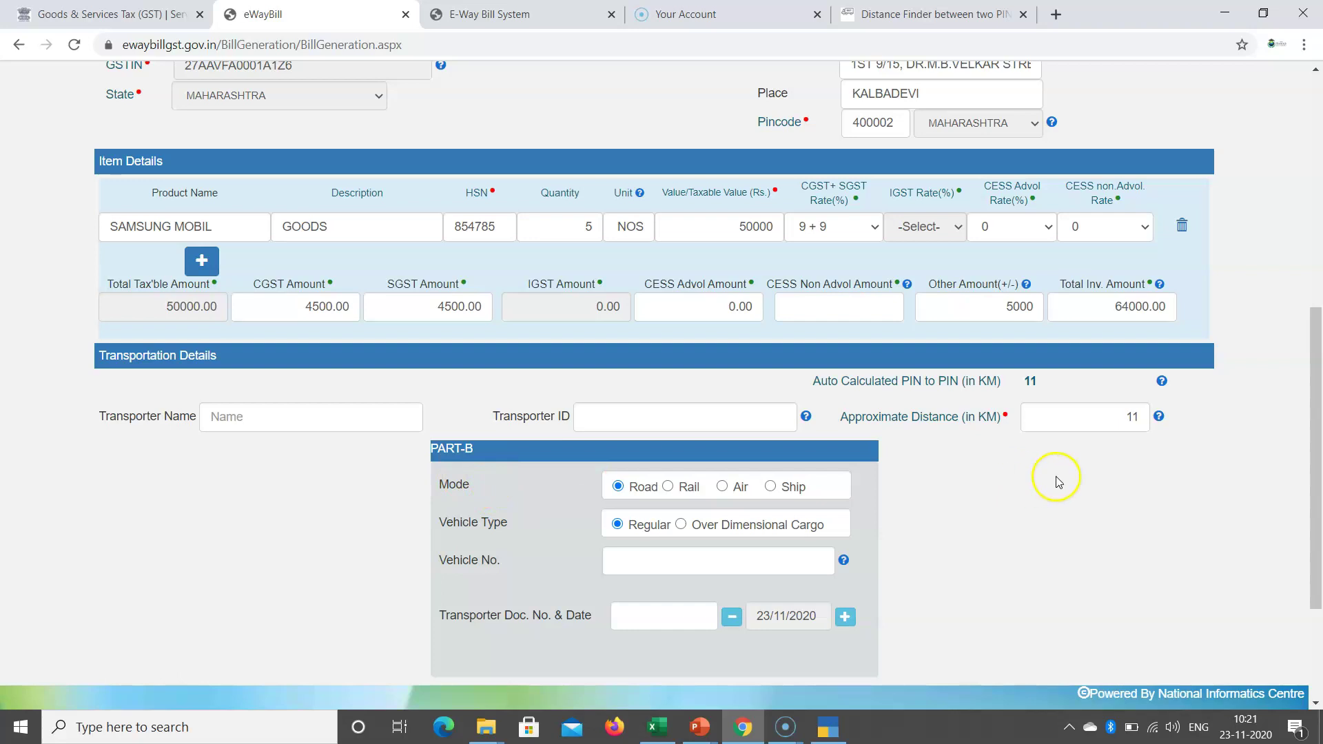
scroll(1102, 481, "down", 3)
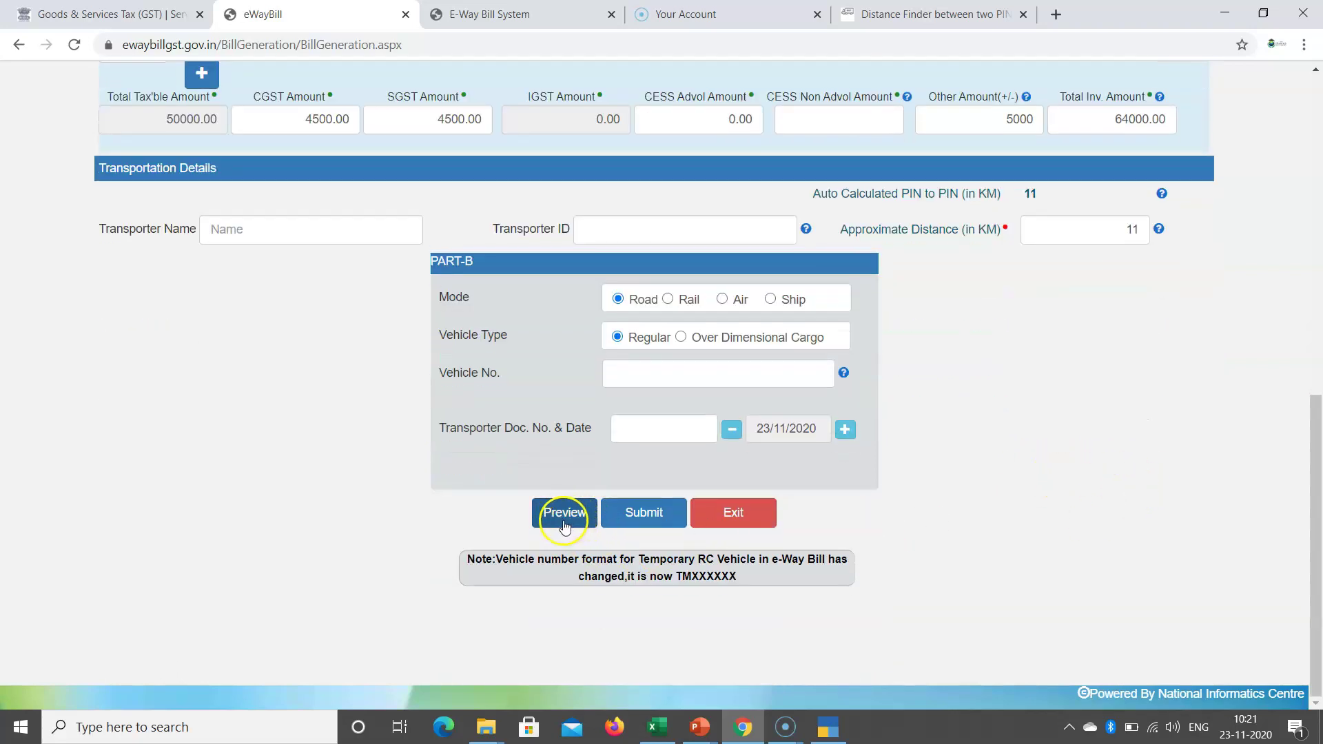
Preview the draft e-way bill, accepting the GSTR1 missing-fields warning
left_click(564, 525)
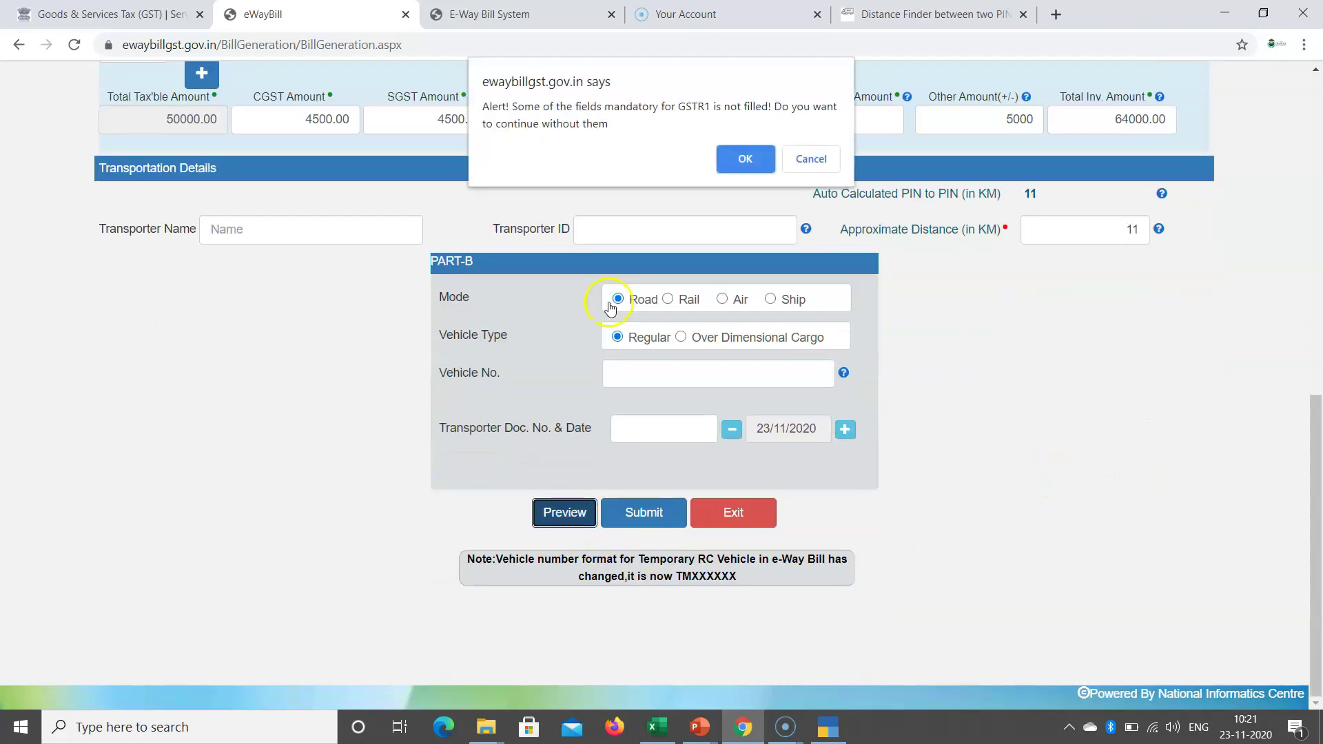
left_click_drag(614, 106, 782, 106)
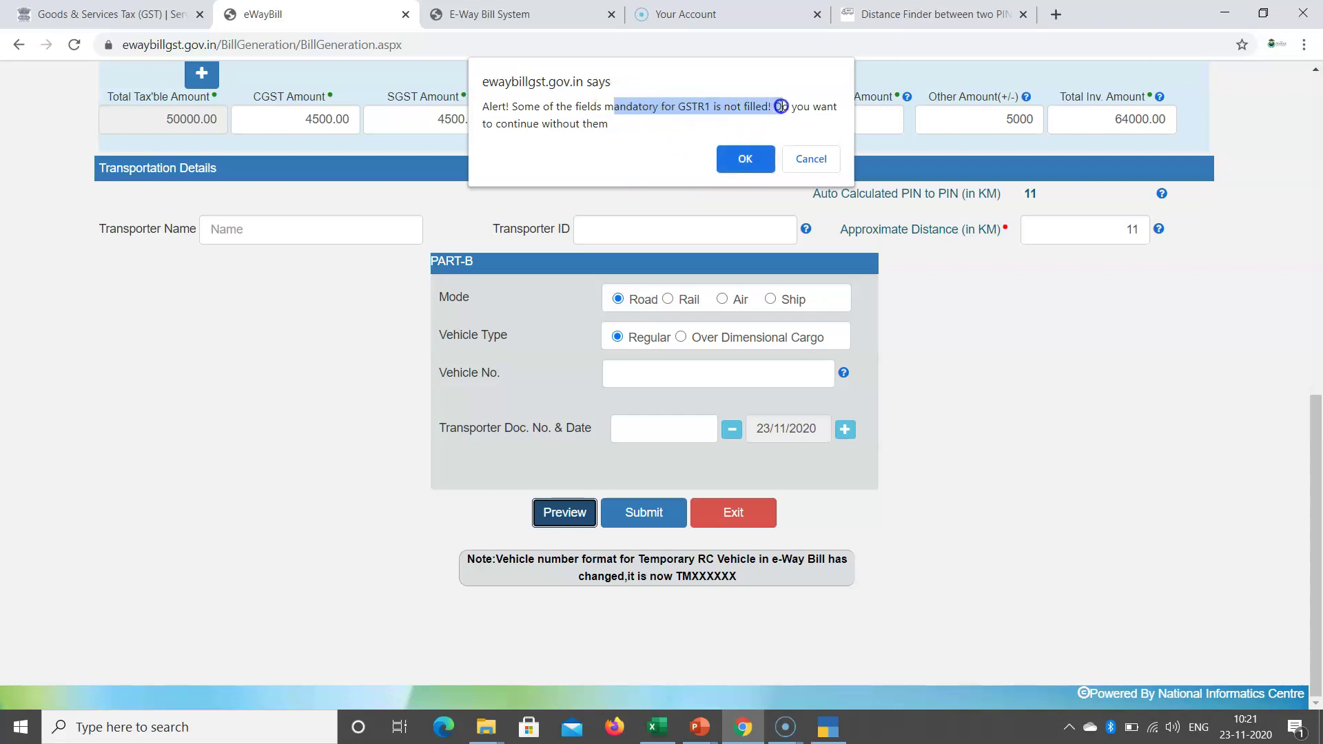
left_click(757, 162)
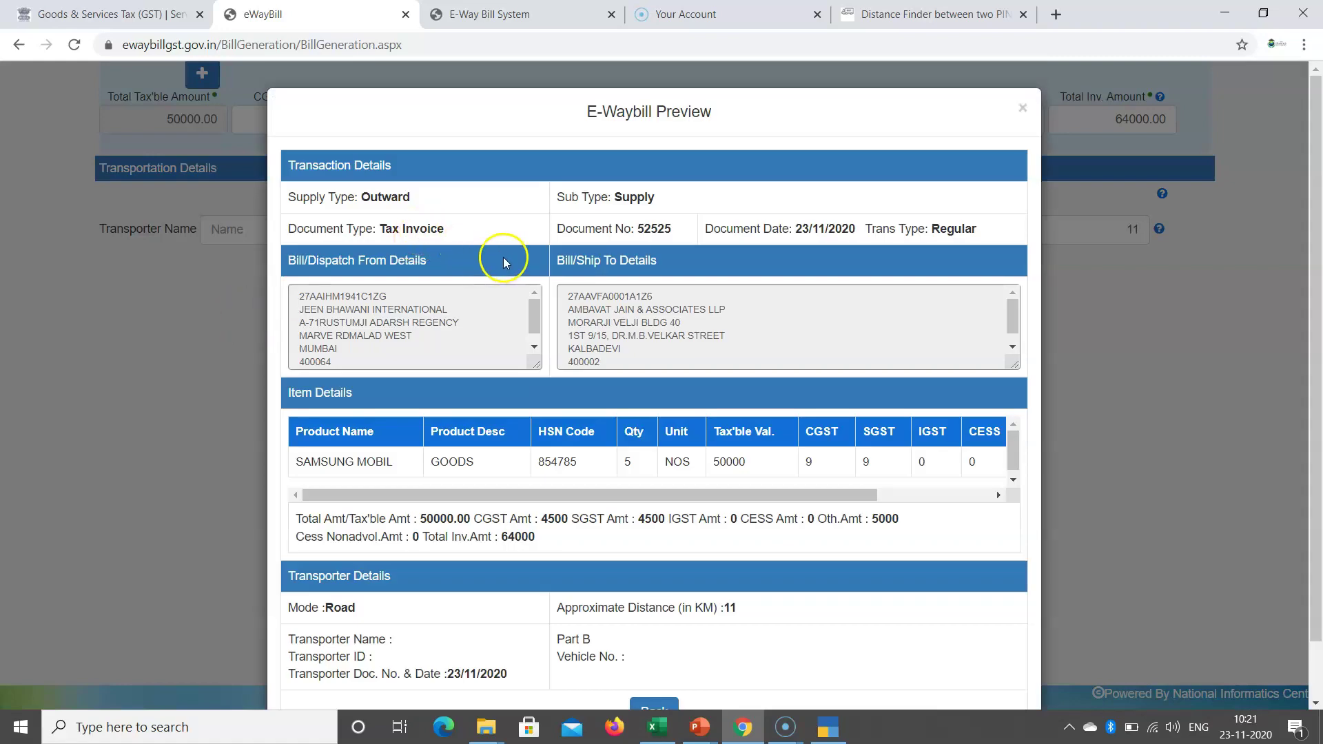
scroll(504, 263, "down", 1)
scroll(491, 264, "down", 1)
scroll(492, 264, "up", 1)
scroll(491, 264, "up", 1)
Check supply type, Tax Invoice 52525, transport mode Road and blank vehicle number, then close the preview
double_click(384, 197)
left_click_drag(622, 197, 668, 202)
left_click_drag(380, 228, 507, 228)
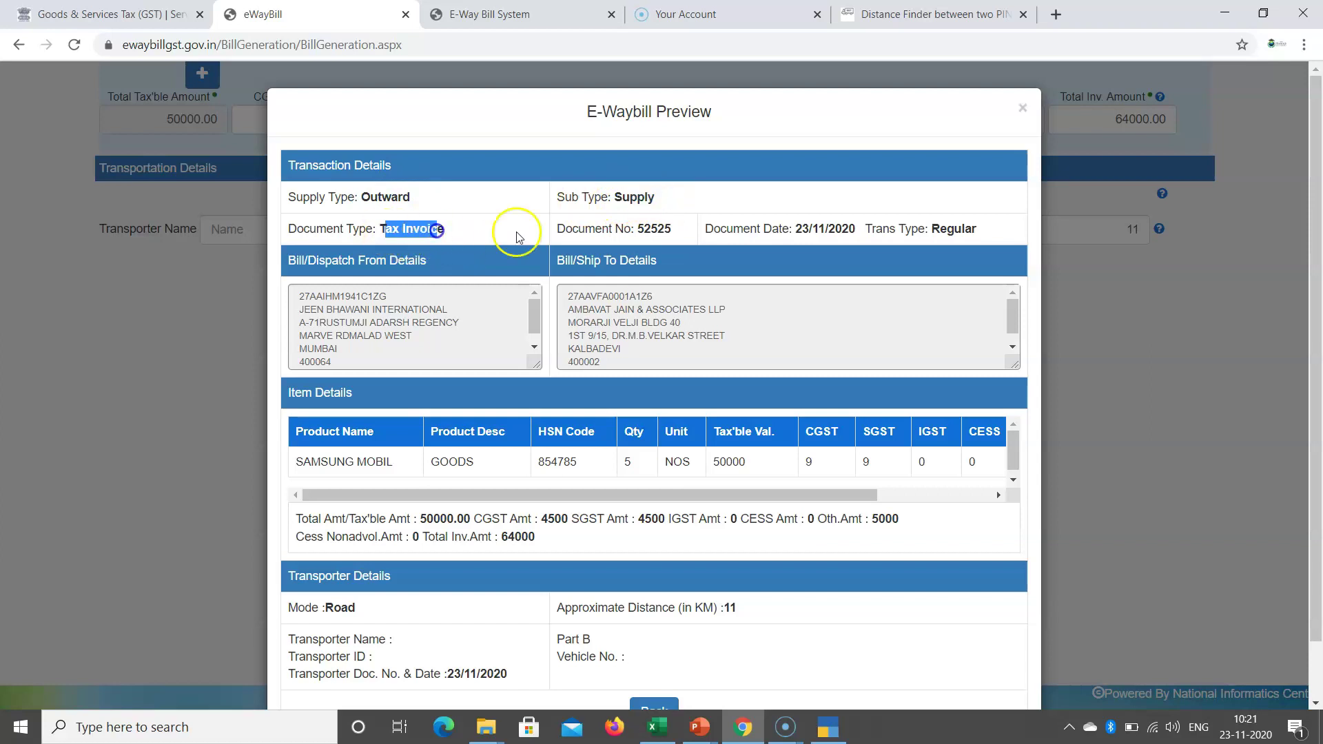
left_click_drag(615, 229, 679, 229)
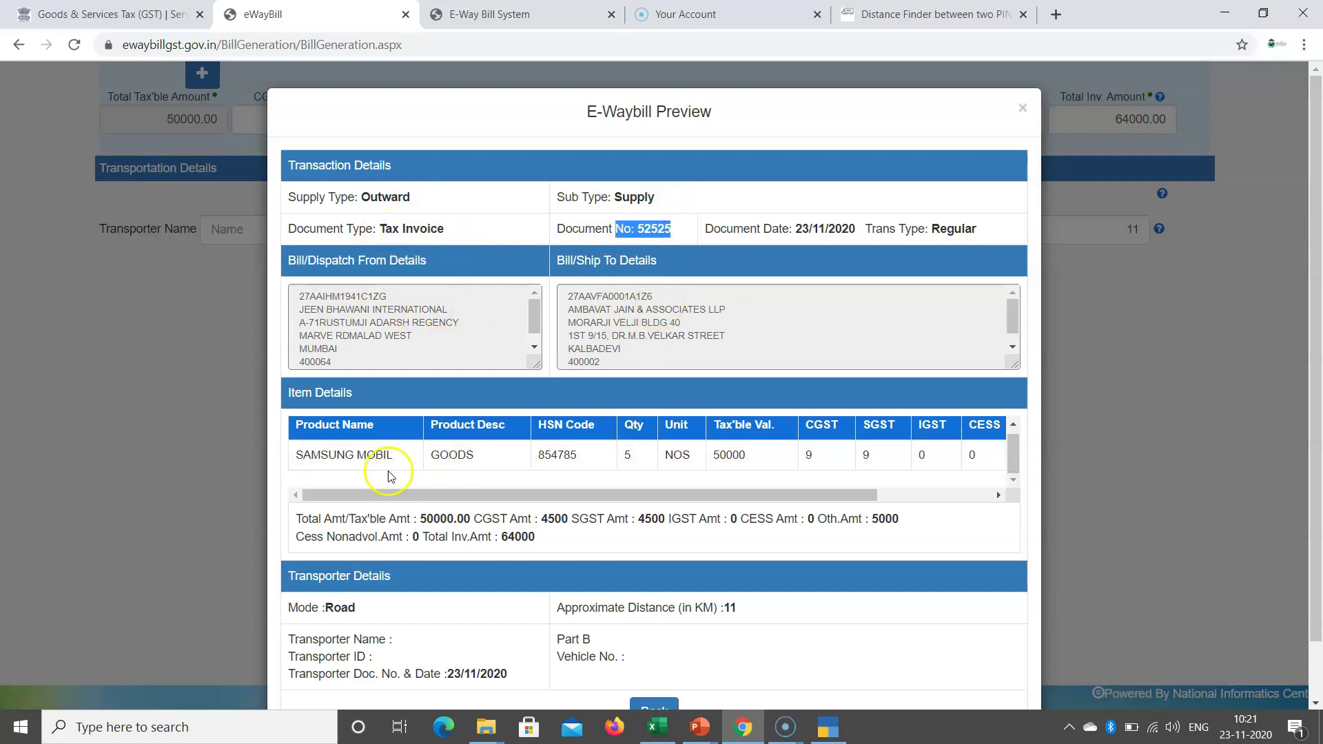
left_click_drag(310, 460, 386, 460)
scroll(524, 517, "down", 1)
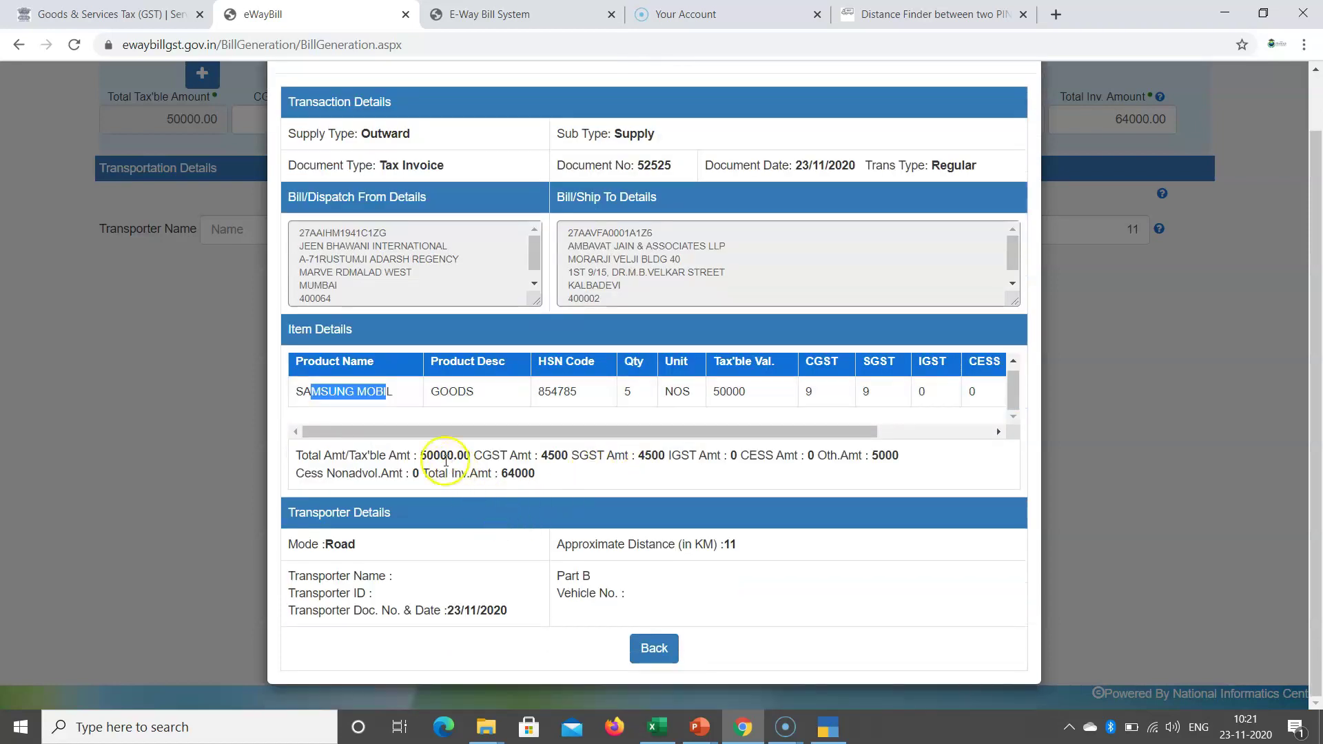
left_click_drag(326, 544, 395, 543)
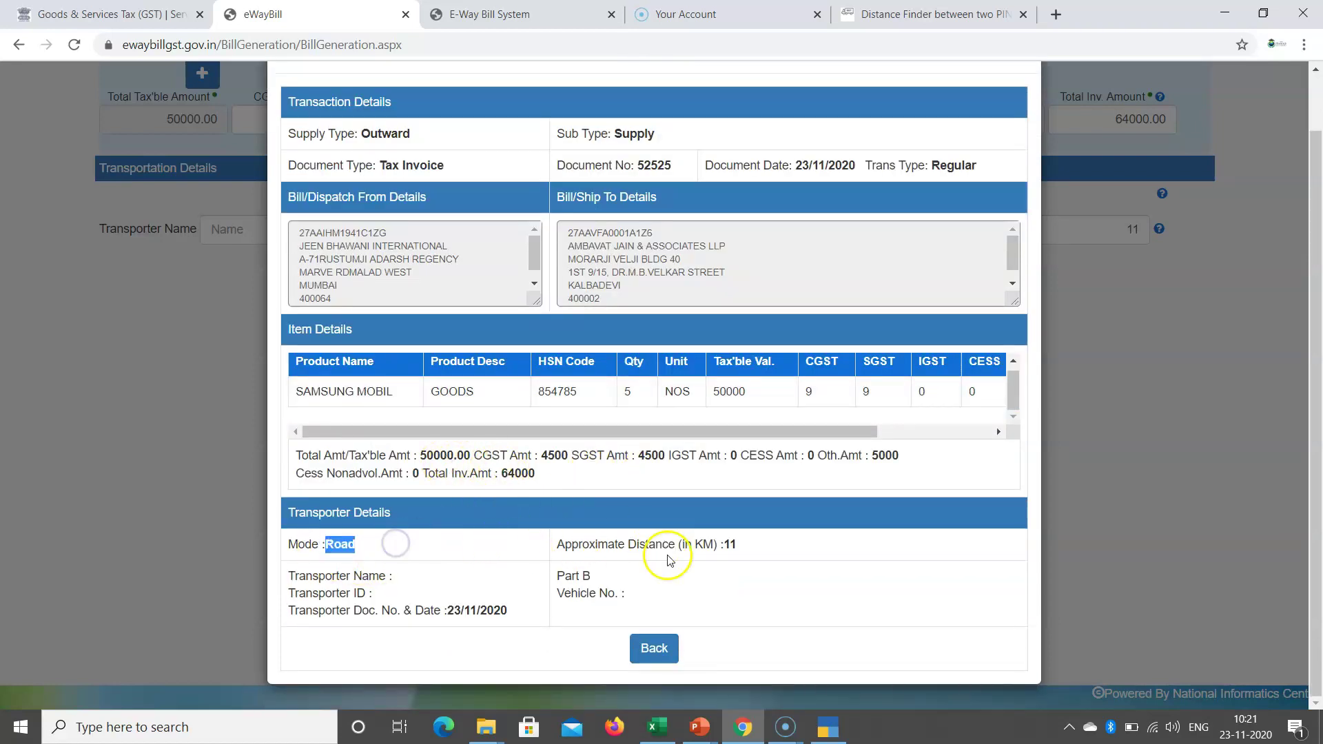
left_click_drag(556, 593, 632, 594)
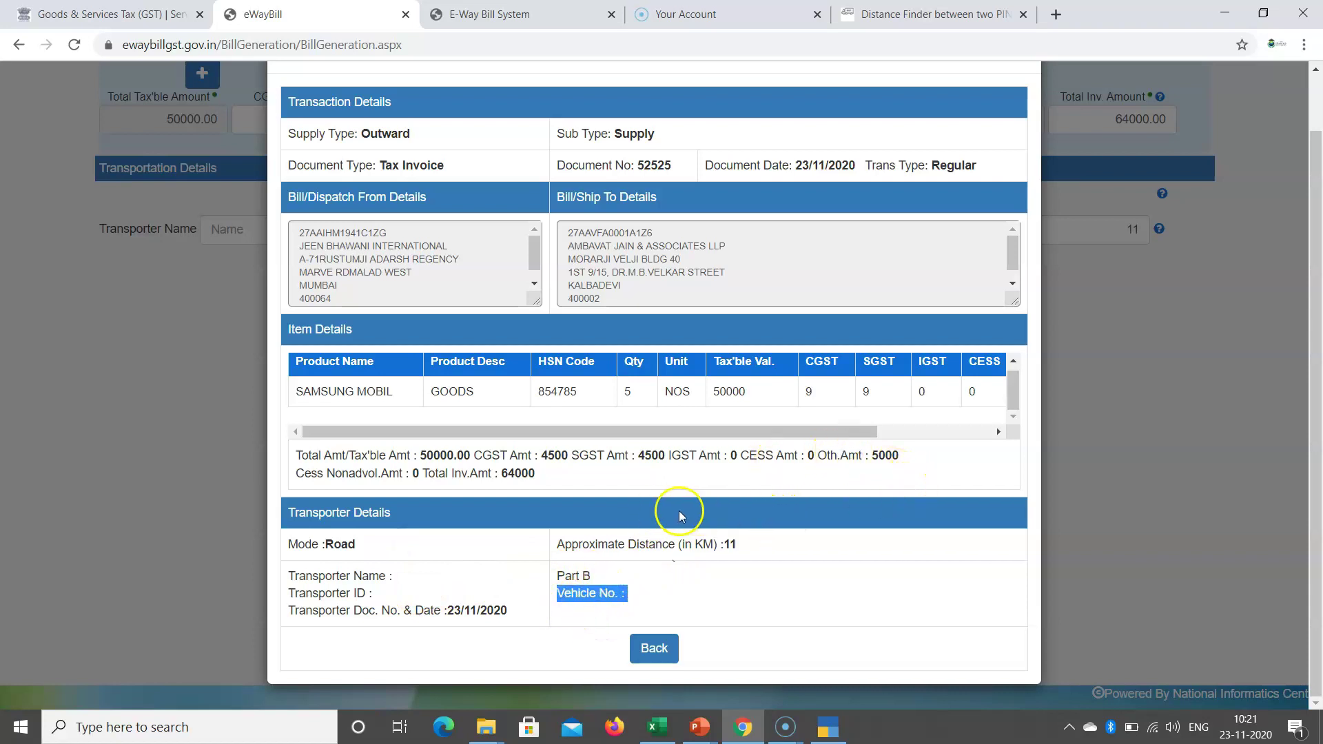
scroll(1011, 96, "up", 1)
left_click(1017, 109)
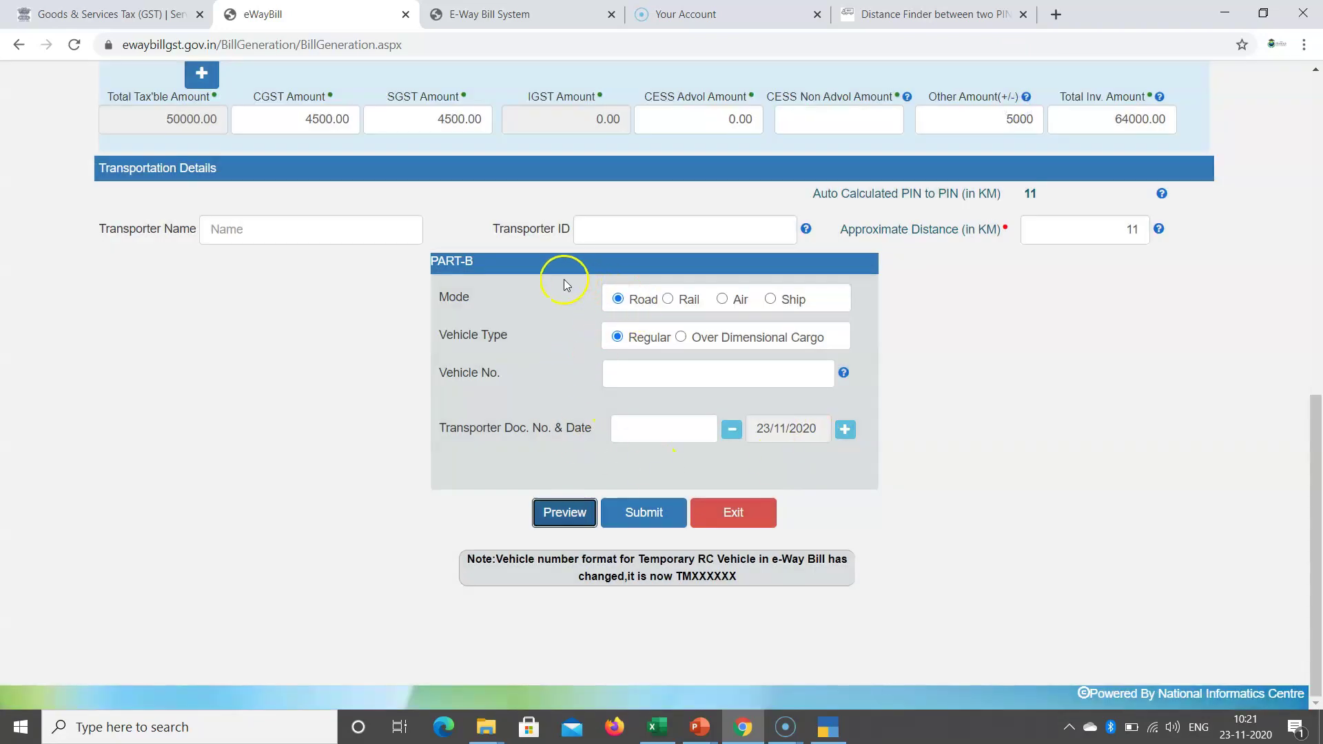
Enter XYZ TRANSPORTER as the transporter name and check the help for the transporter ID
left_click(246, 228)
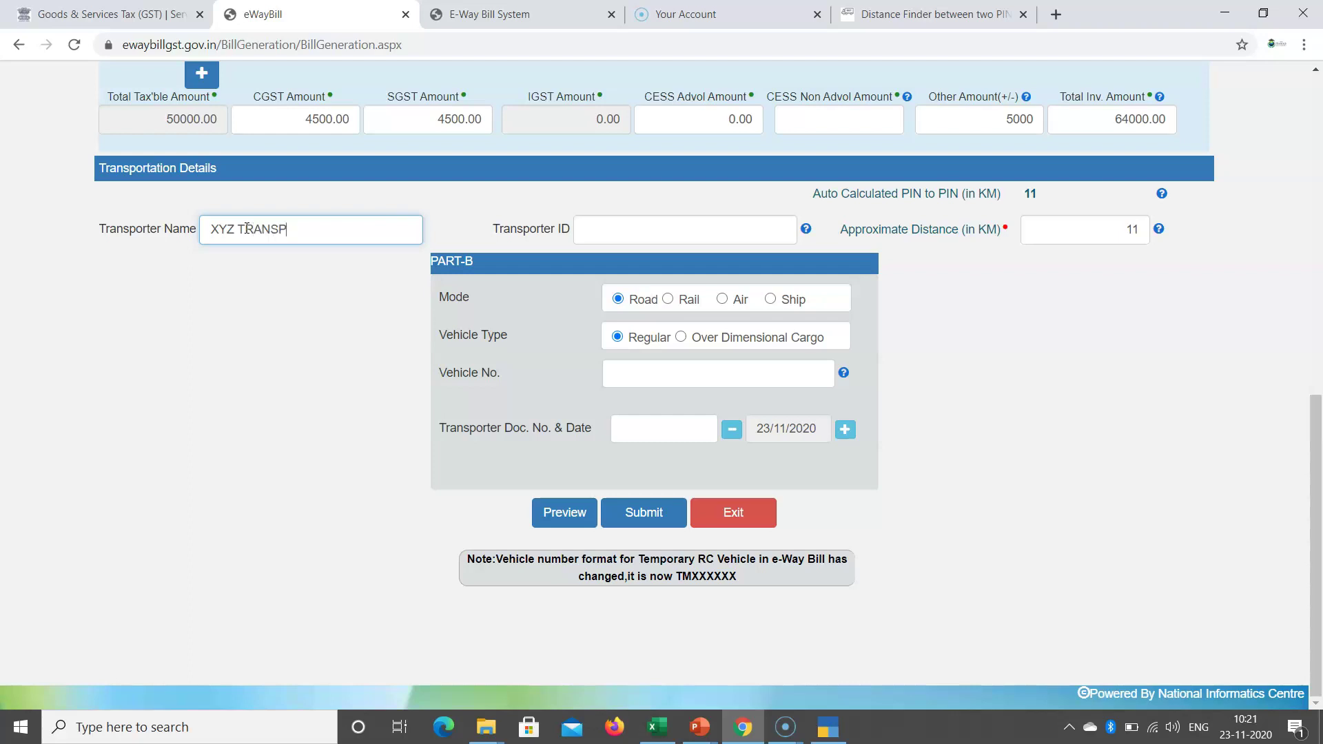
left_click(684, 236)
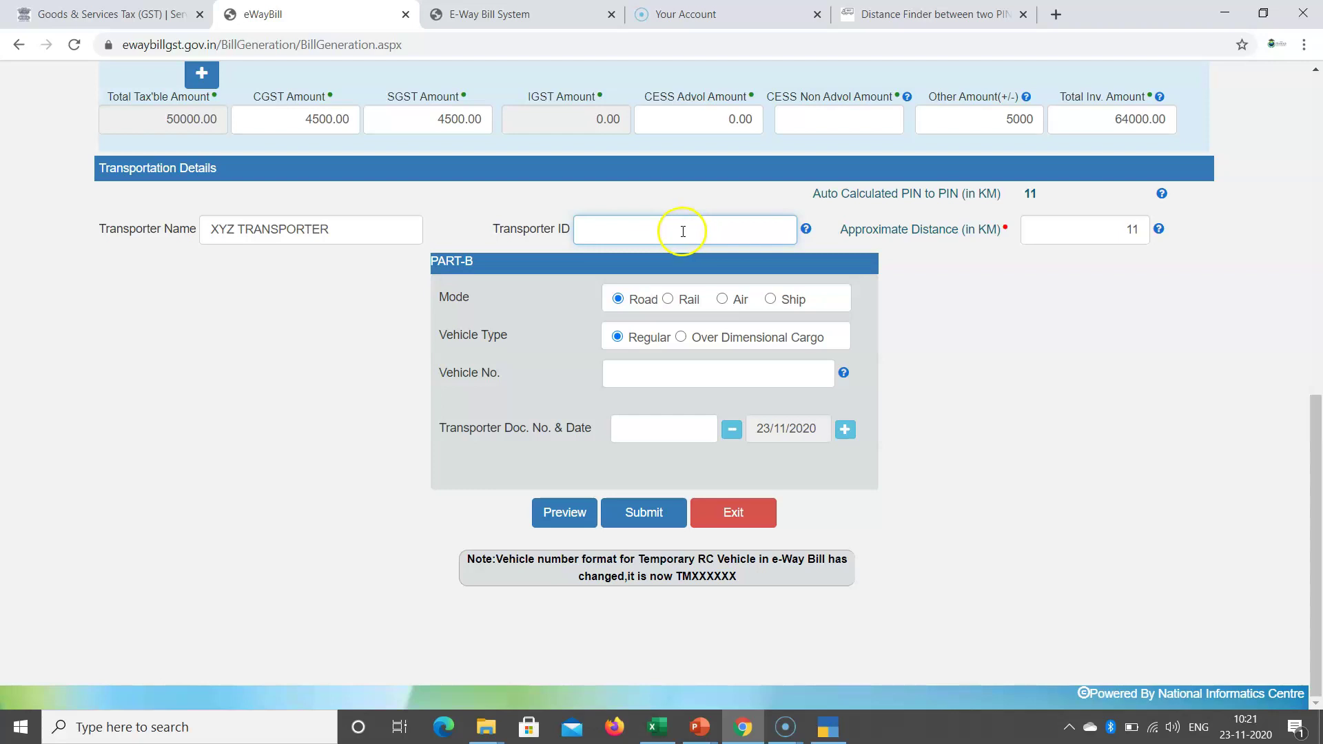
left_click(806, 231)
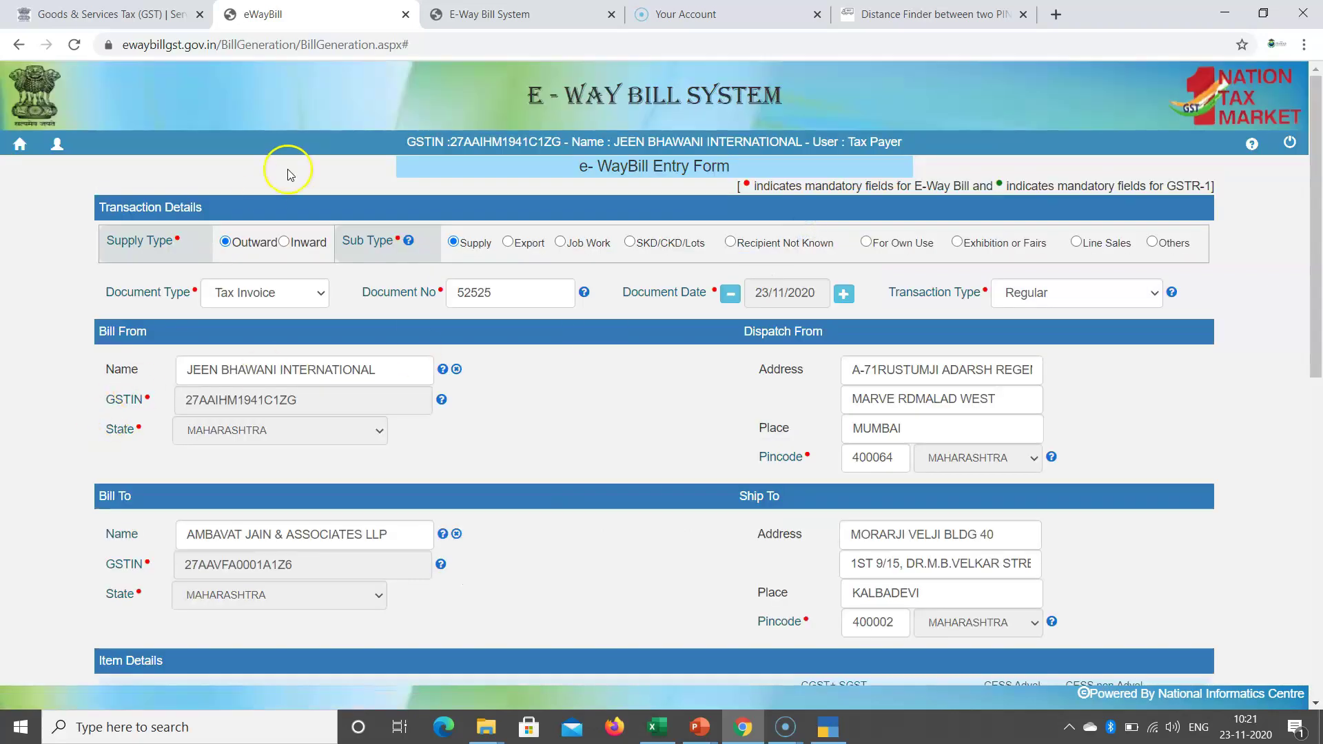
scroll(406, 214, "down", 9)
scroll(427, 220, "down", 1)
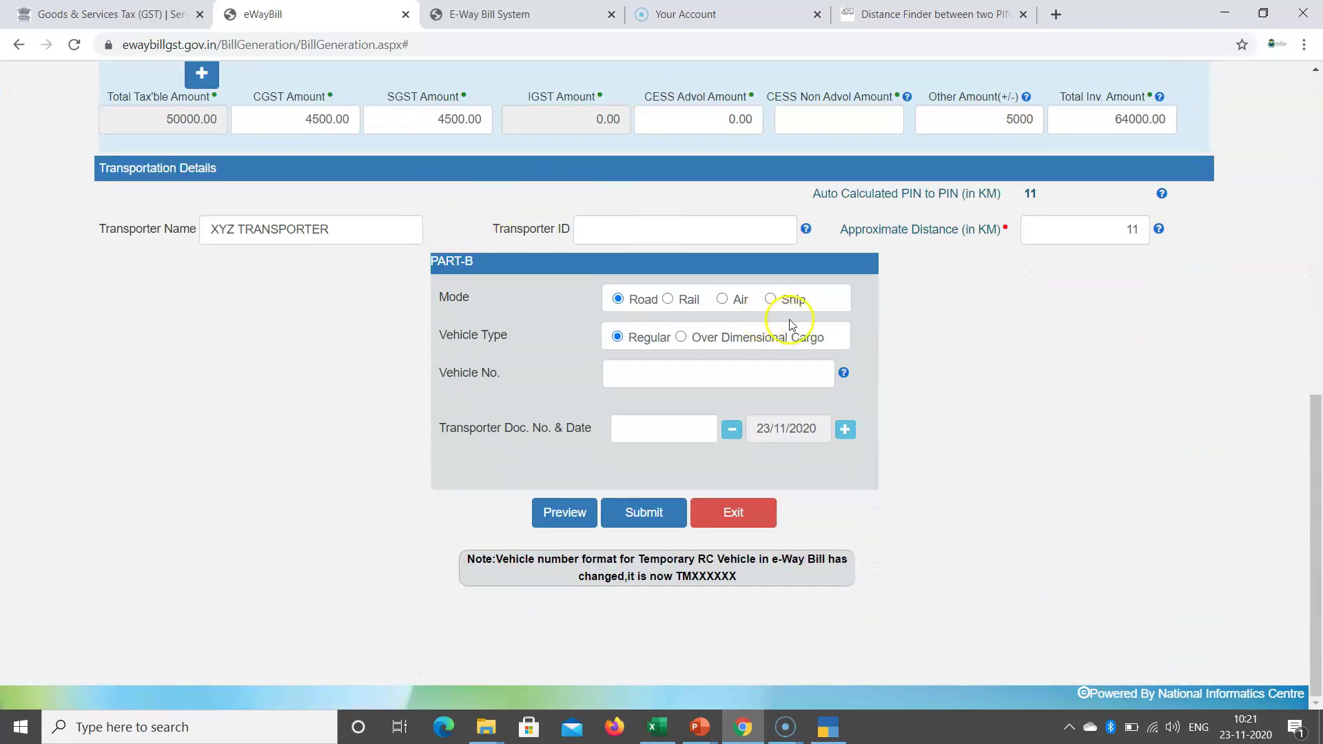
scroll(689, 314, "up", 1)
left_click(635, 316)
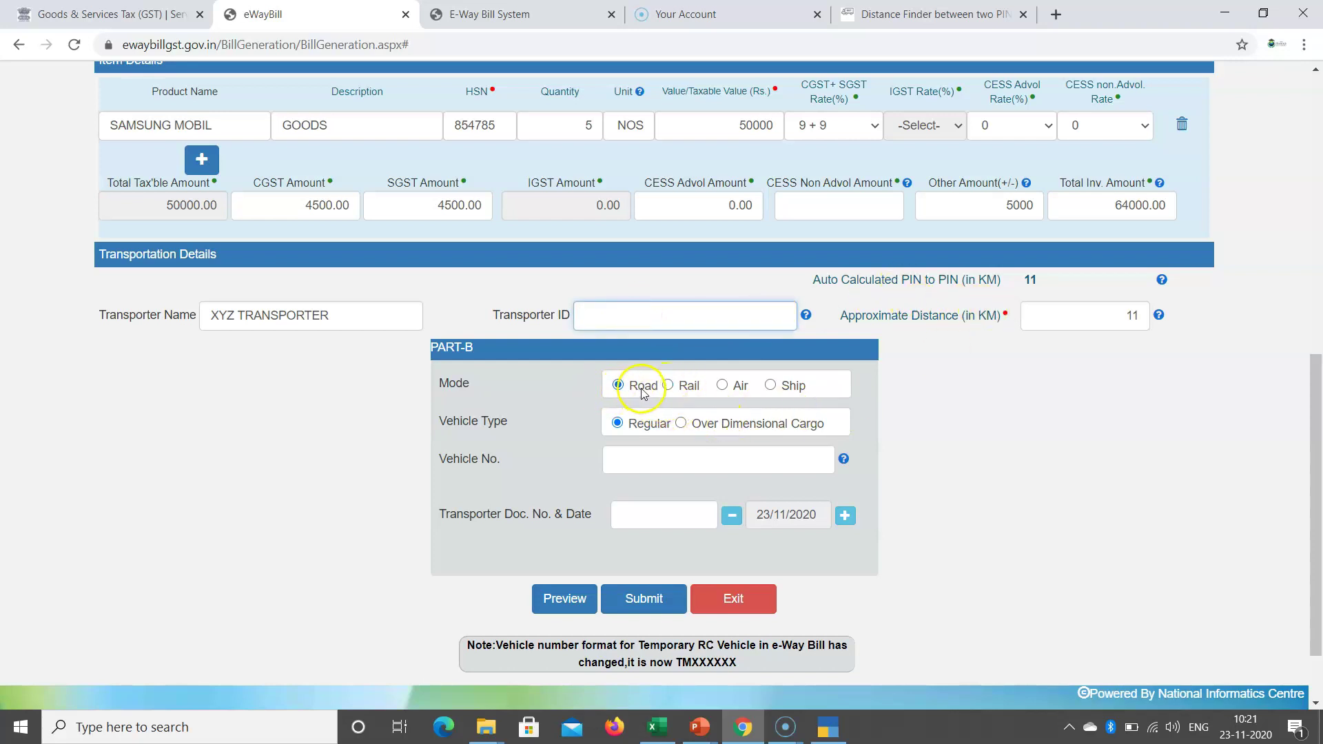
Enter MH02DR8547 as the vehicle number, keeping the transport mode as Road
left_click(631, 461)
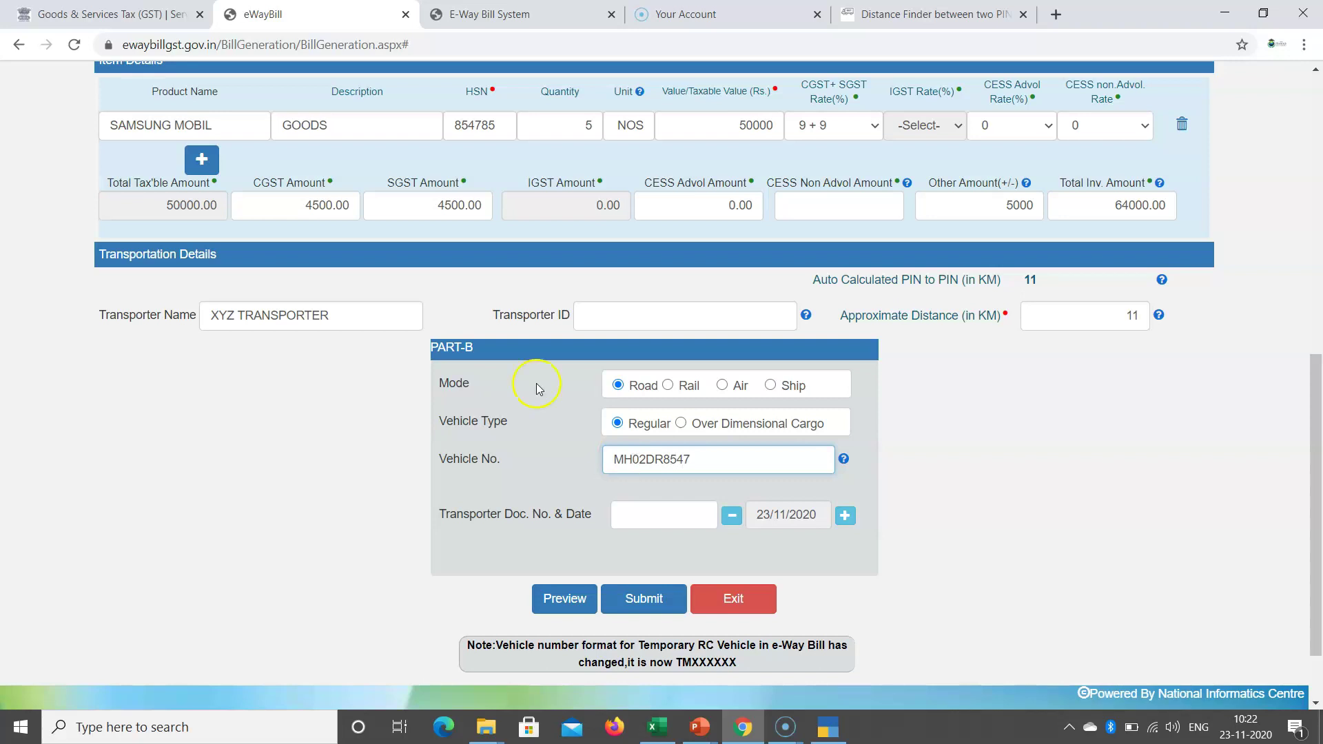
left_click(644, 518)
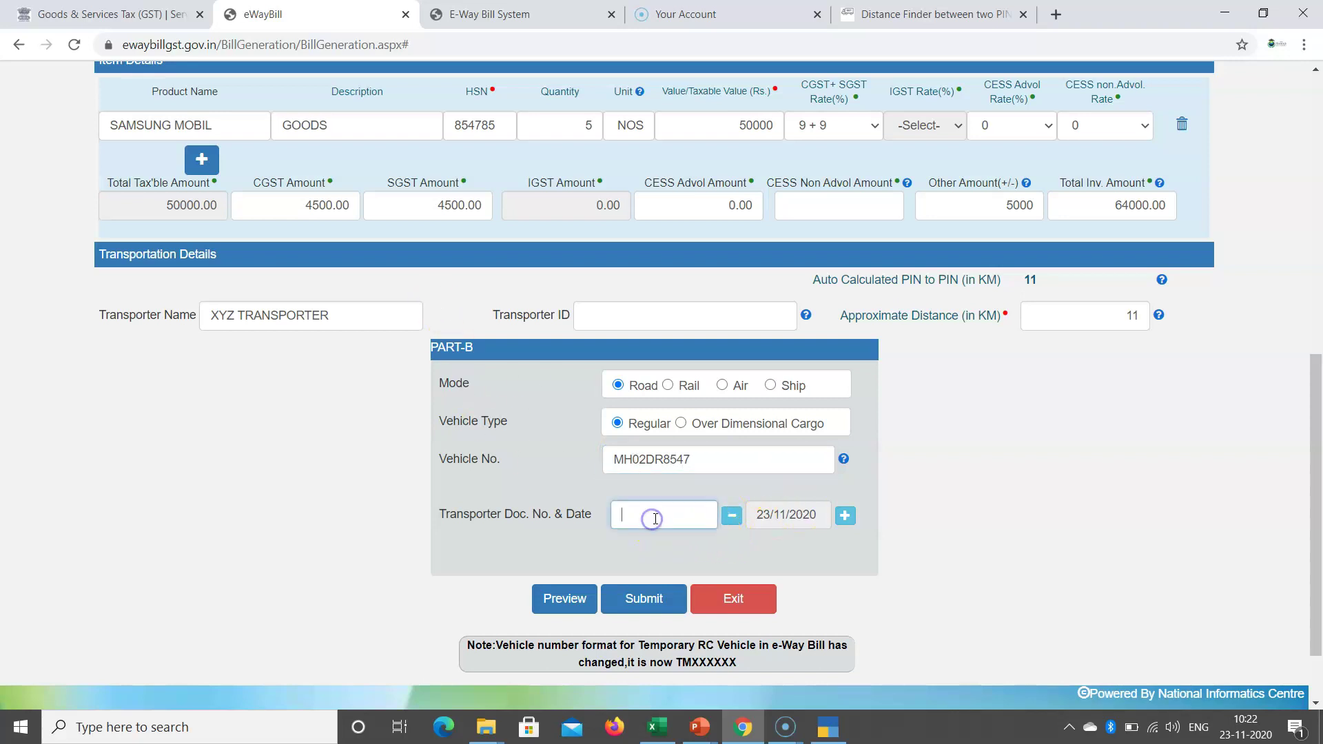
scroll(713, 526, "down", 1)
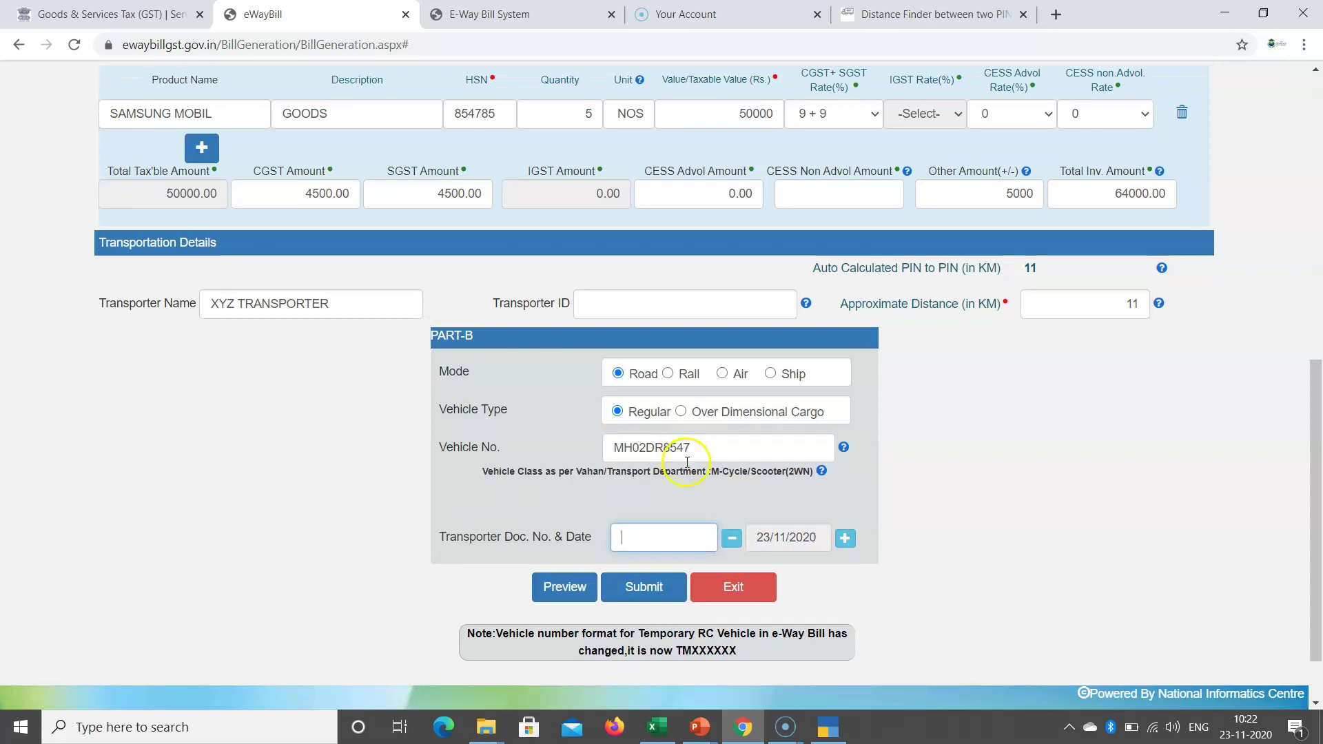
left_click(625, 464)
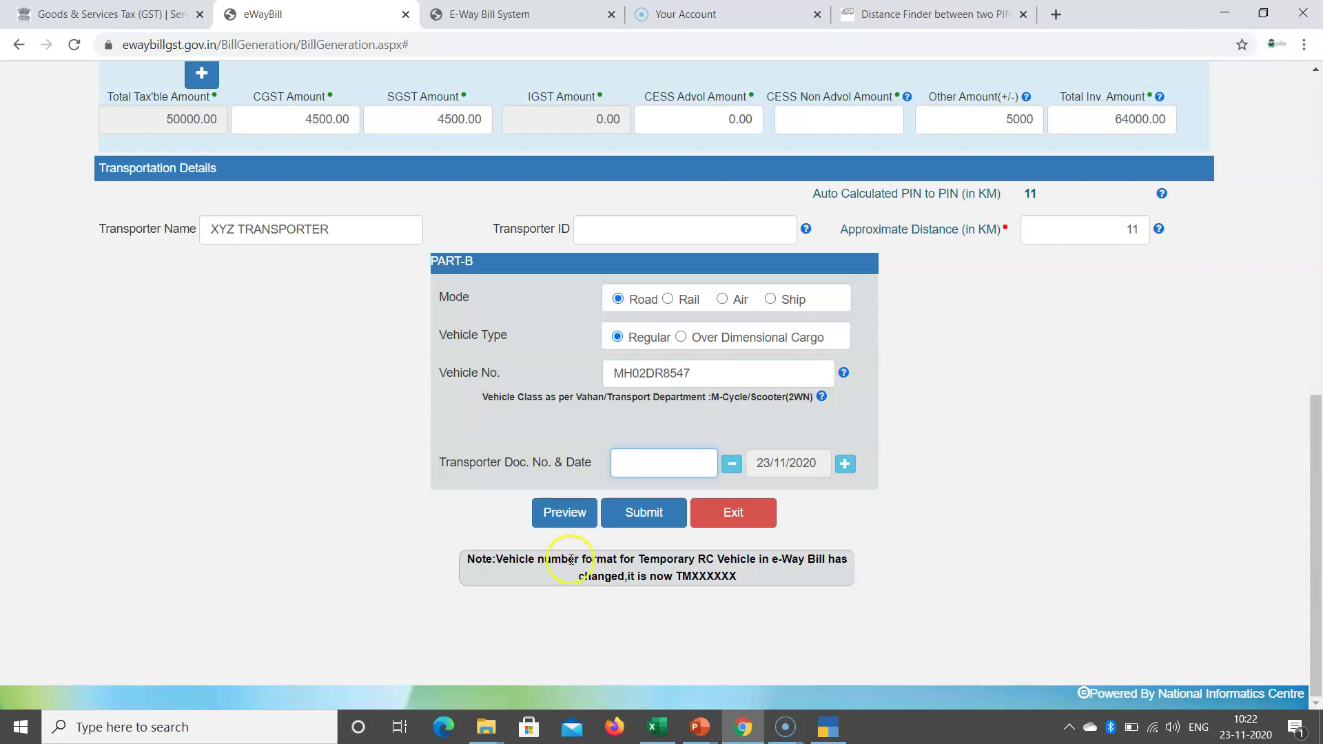
left_click(564, 513)
left_click(745, 160)
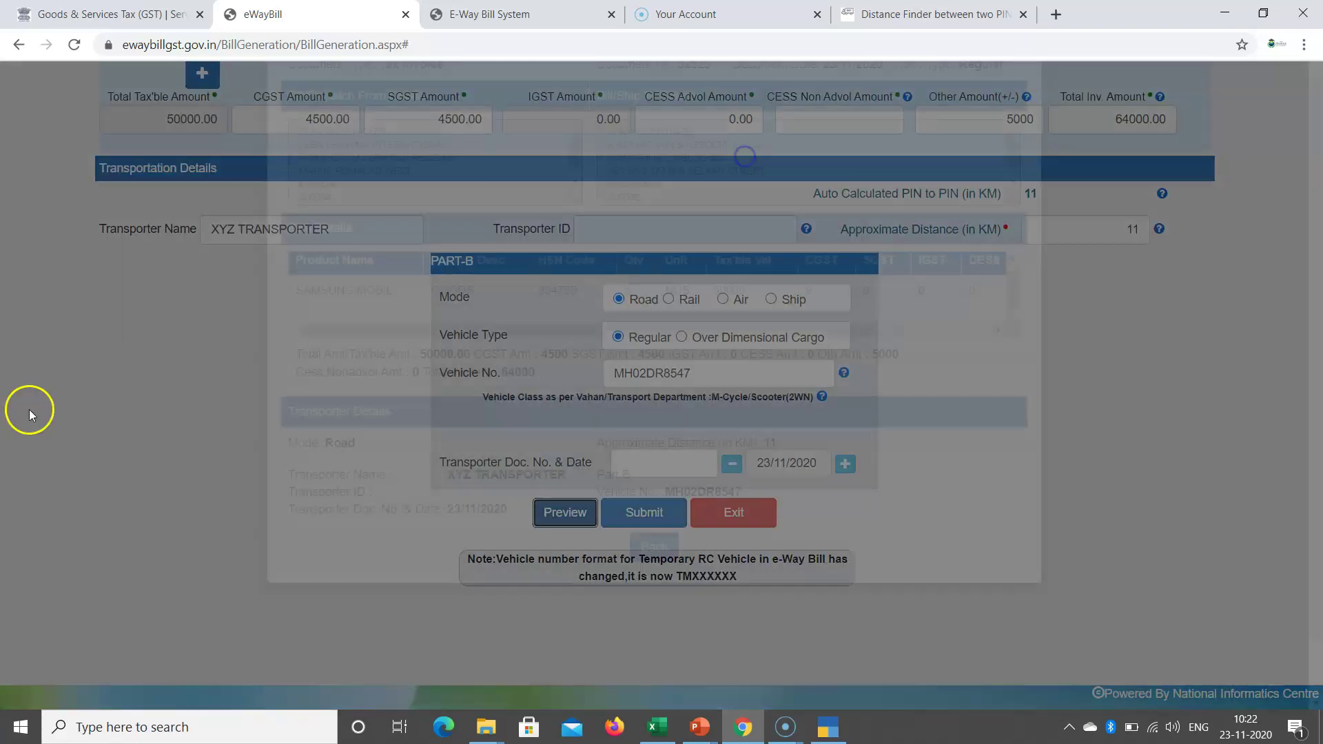
scroll(623, 448, "down", 1)
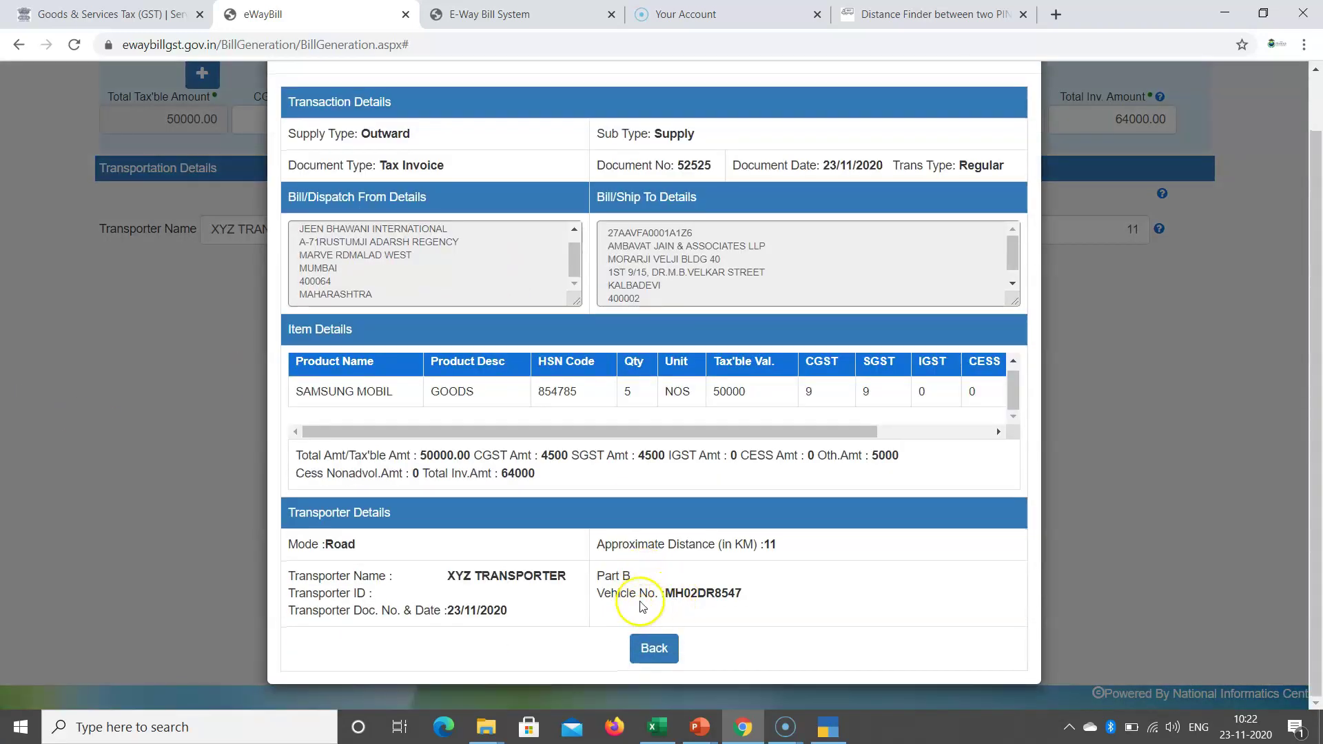
scroll(1023, 153, "up", 1)
scroll(1023, 148, "up", 1)
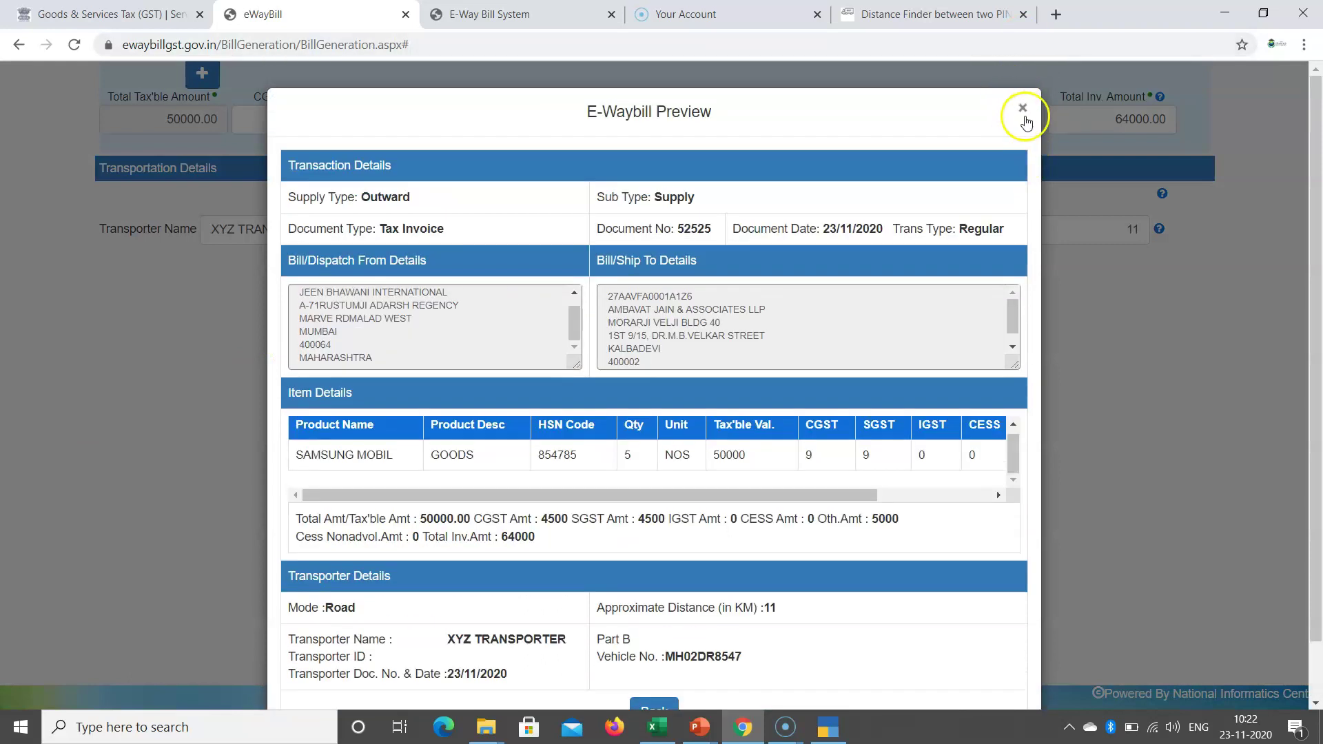
left_click(1023, 108)
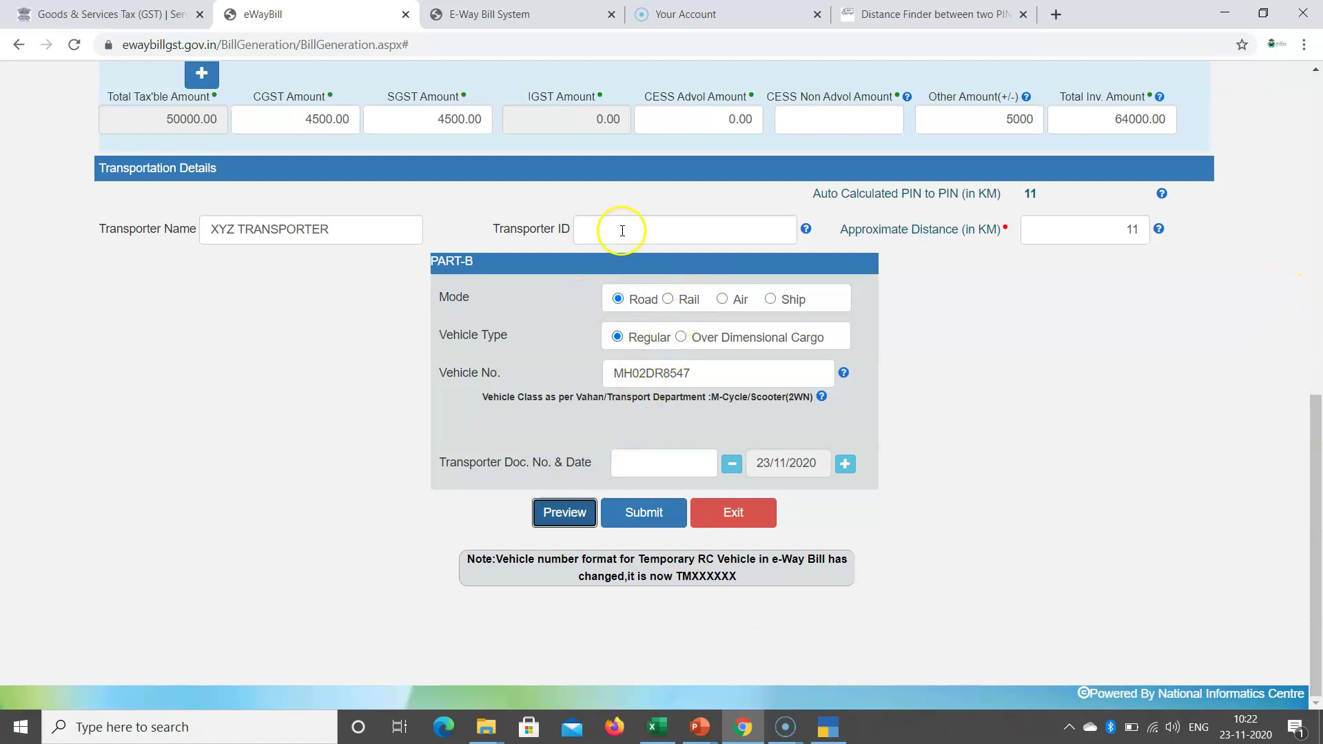
left_click(773, 238)
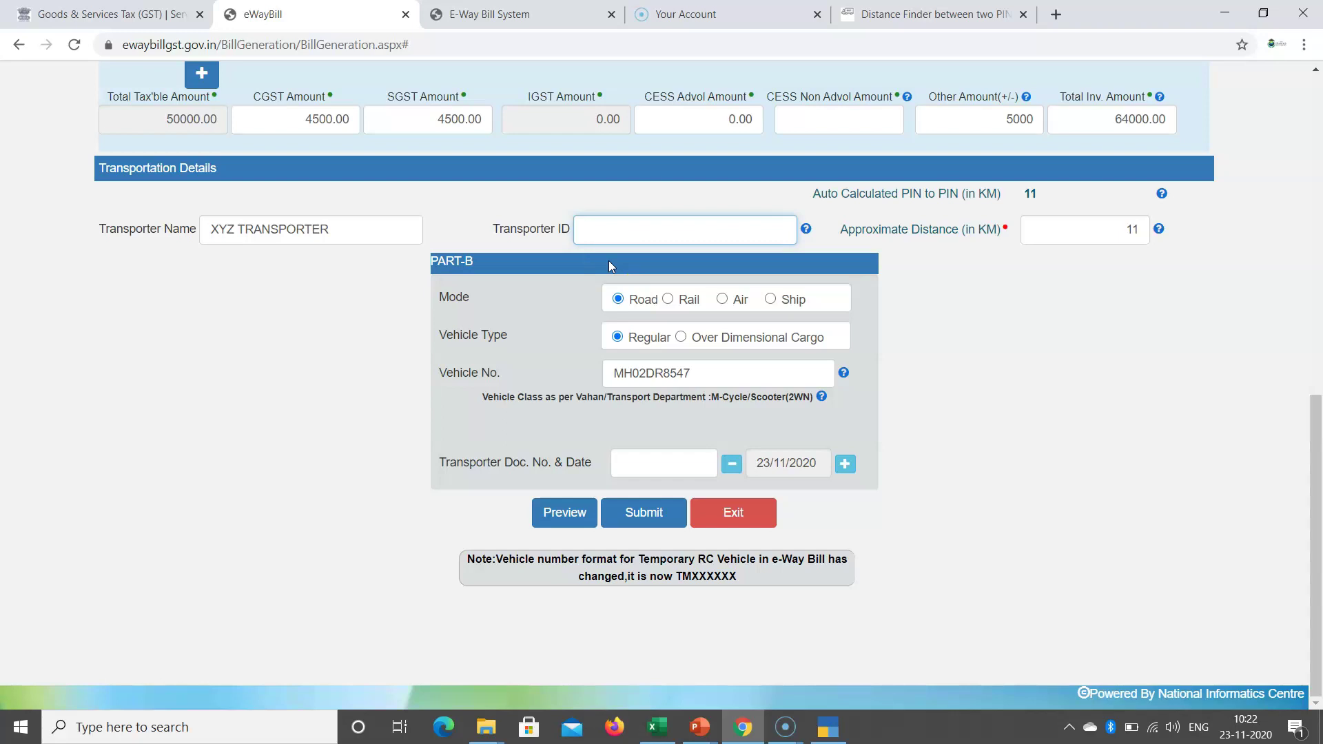
scroll(782, 321, "up", 3)
scroll(781, 322, "up", 3)
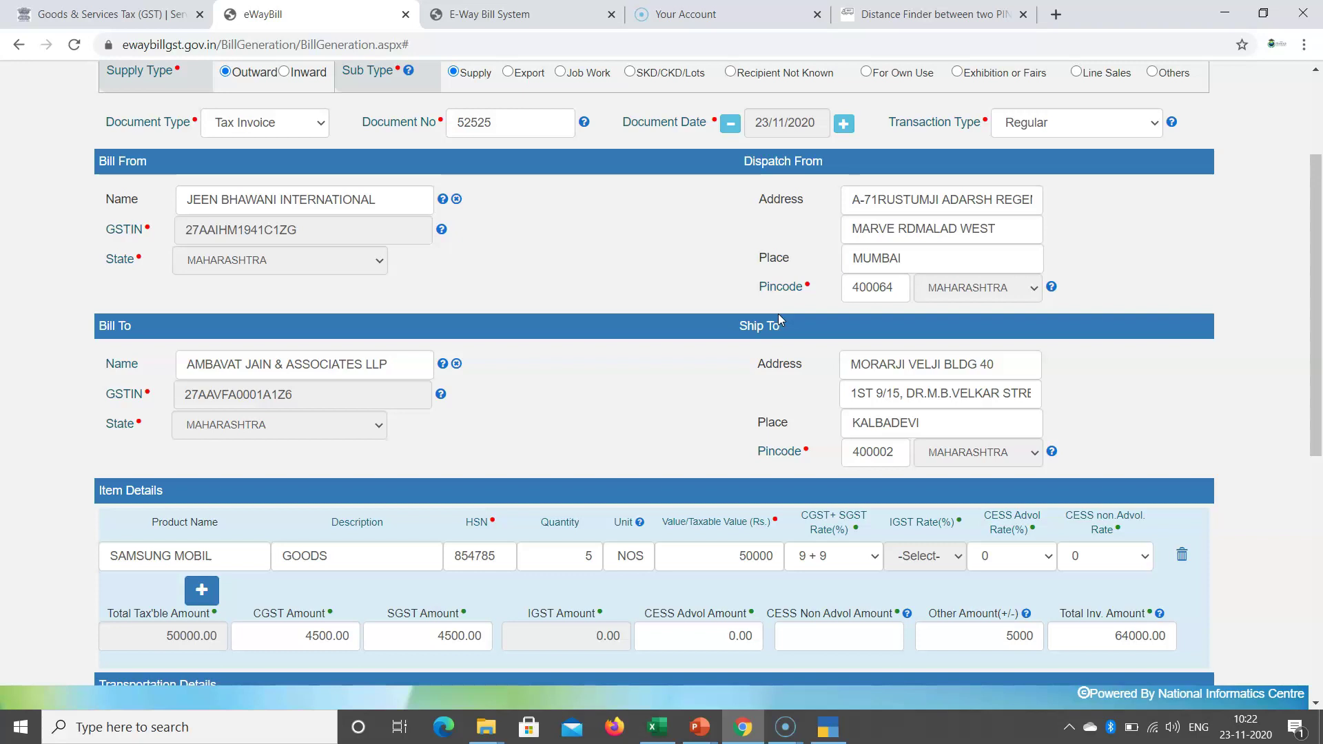
scroll(704, 255, "down", 7)
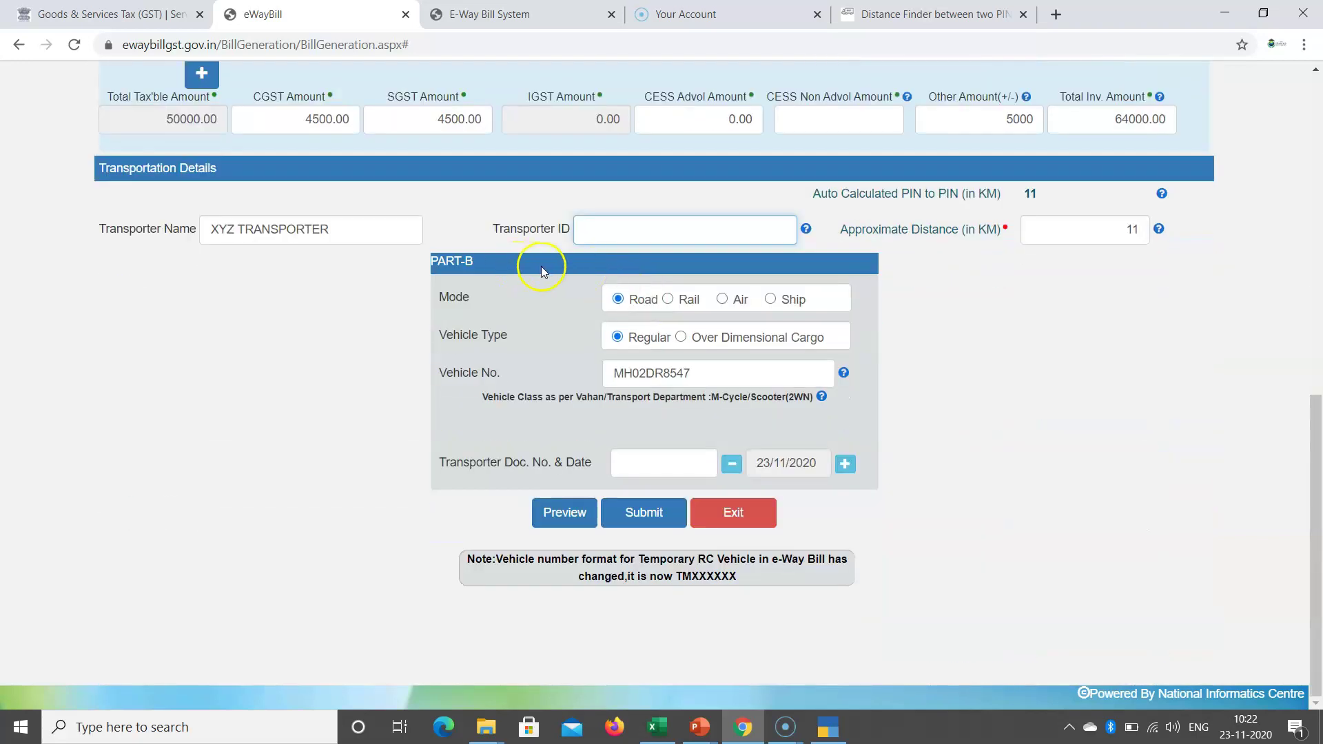
scroll(665, 276, "up", 10)
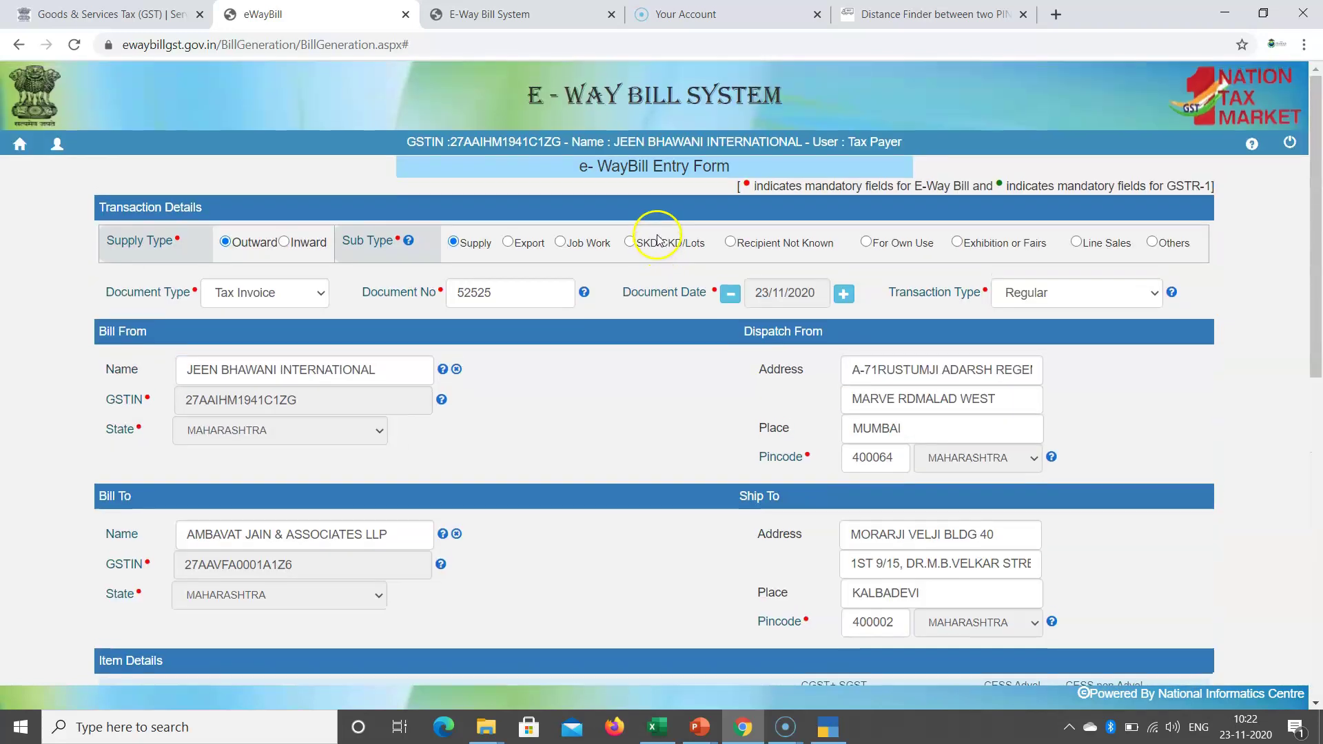
scroll(656, 237, "down", 7)
scroll(798, 451, "down", 3)
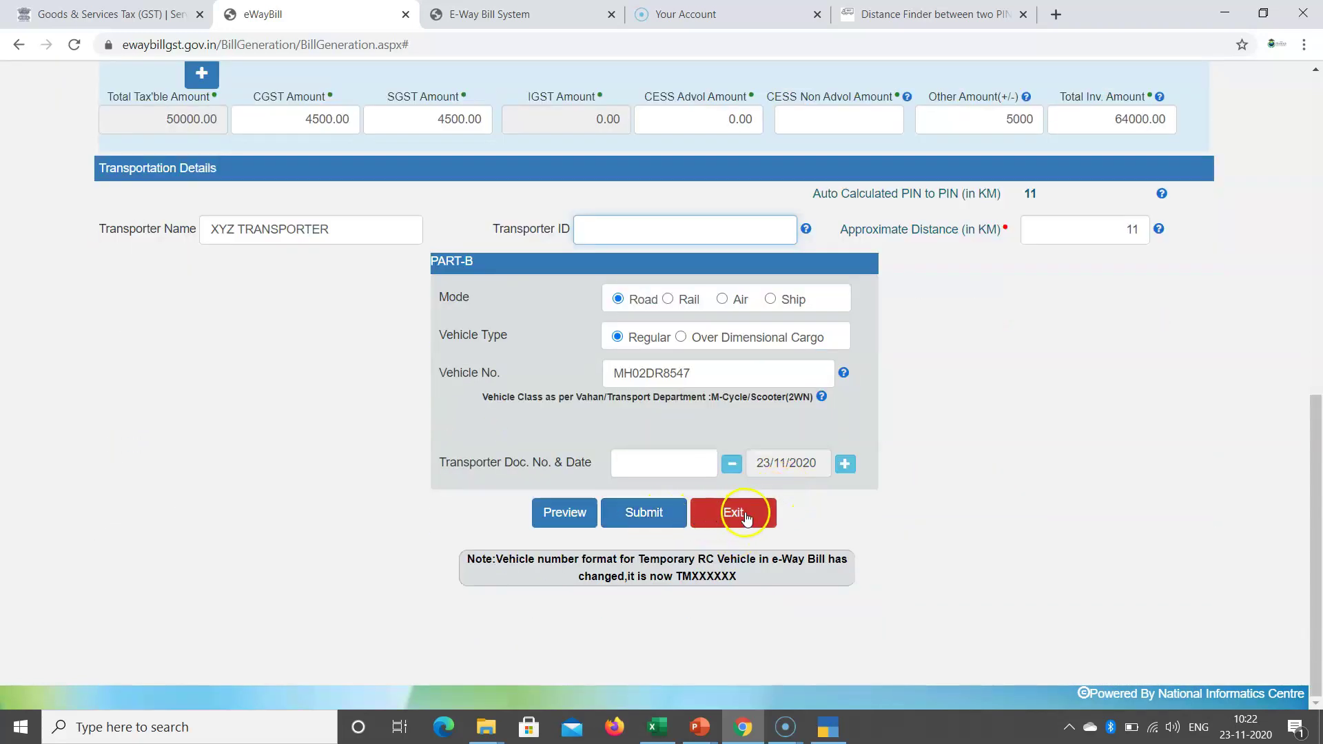
scroll(717, 437, "up", 11)
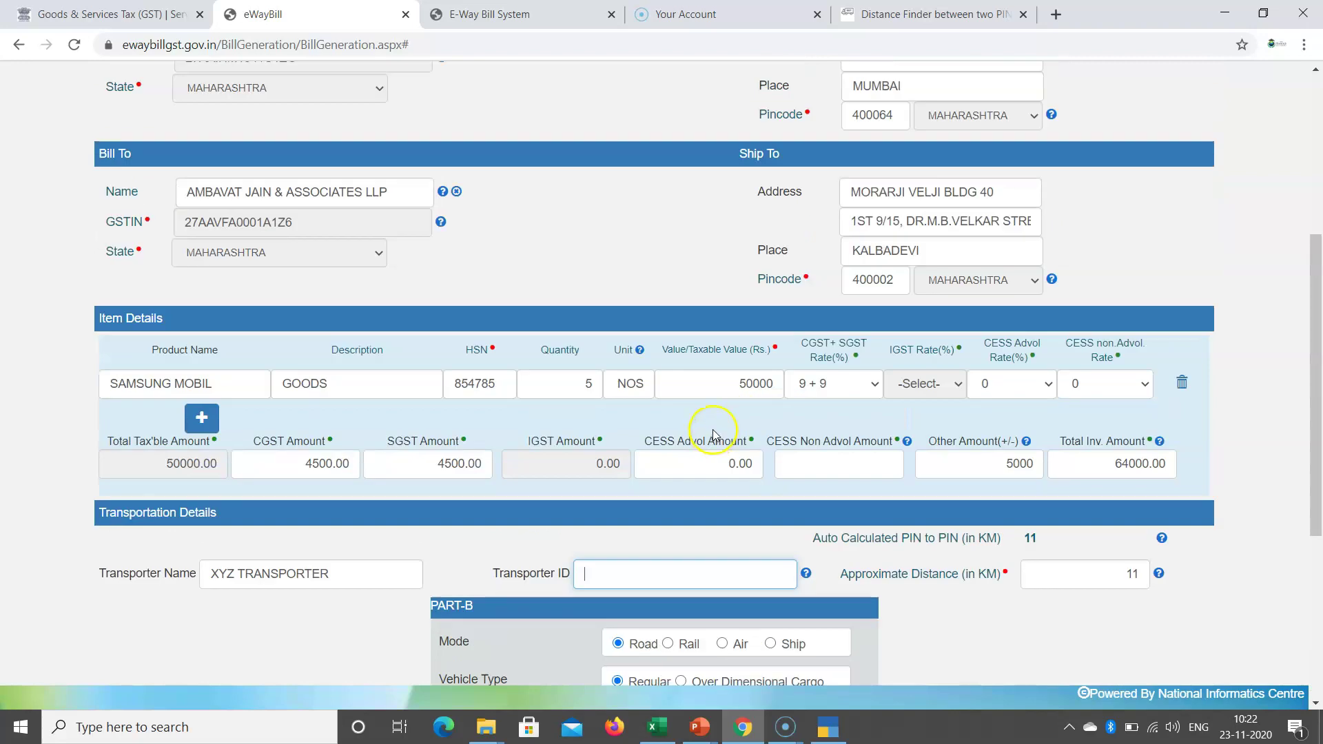
scroll(713, 424, "up", 2)
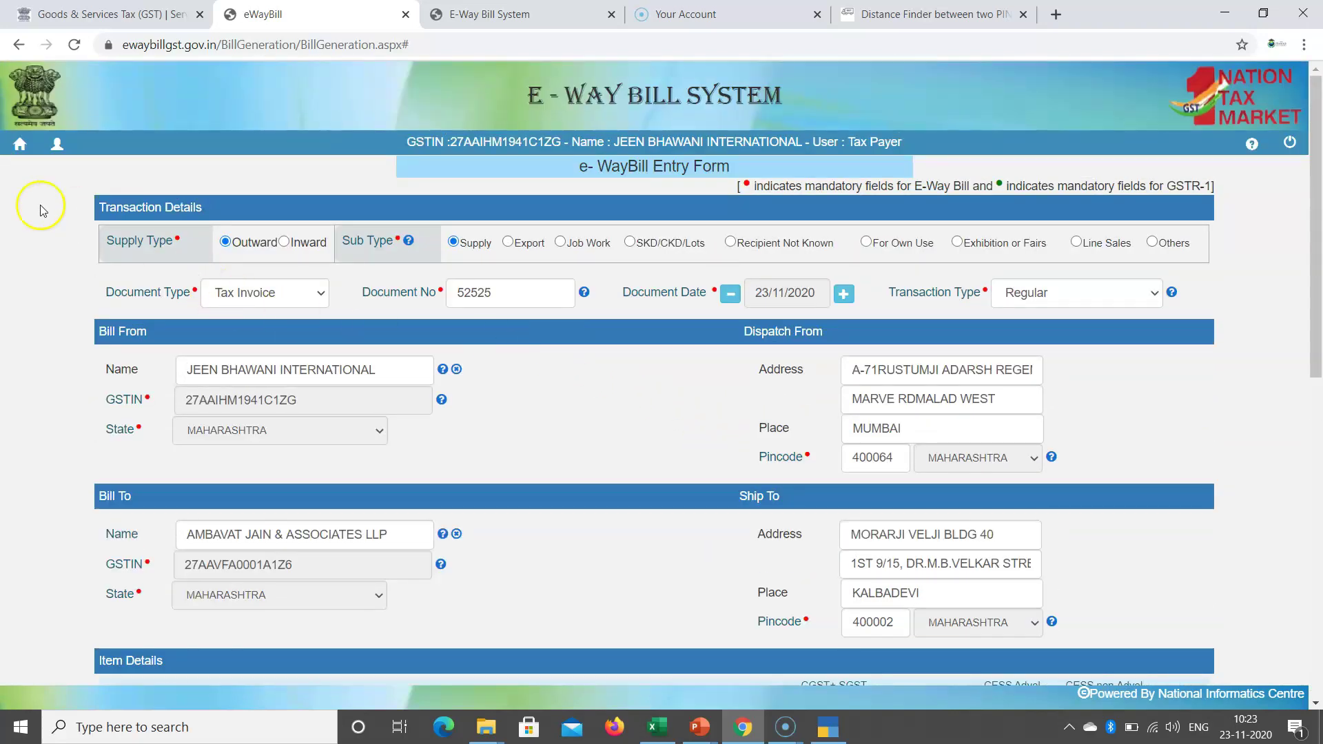
From the dashboard, open Reports > My EWB Reports > Outward Supplies
left_click(19, 145)
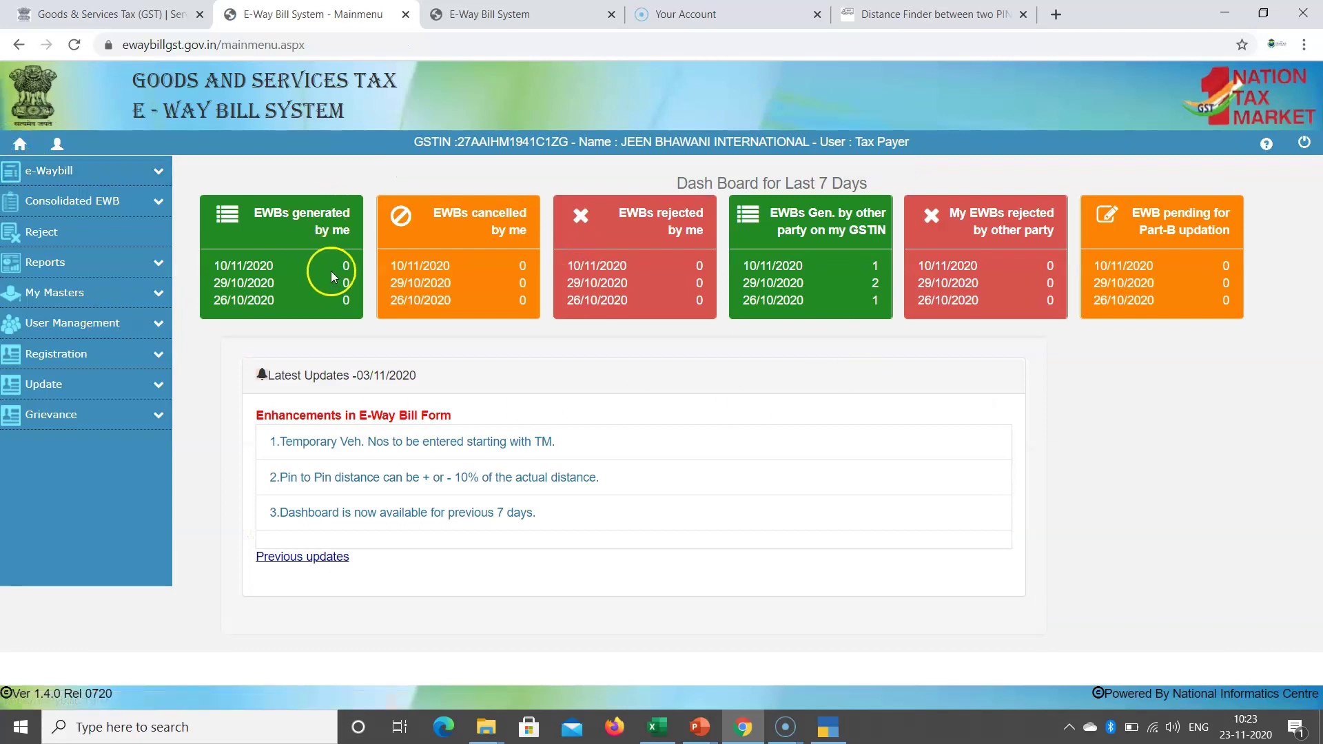
left_click(298, 280)
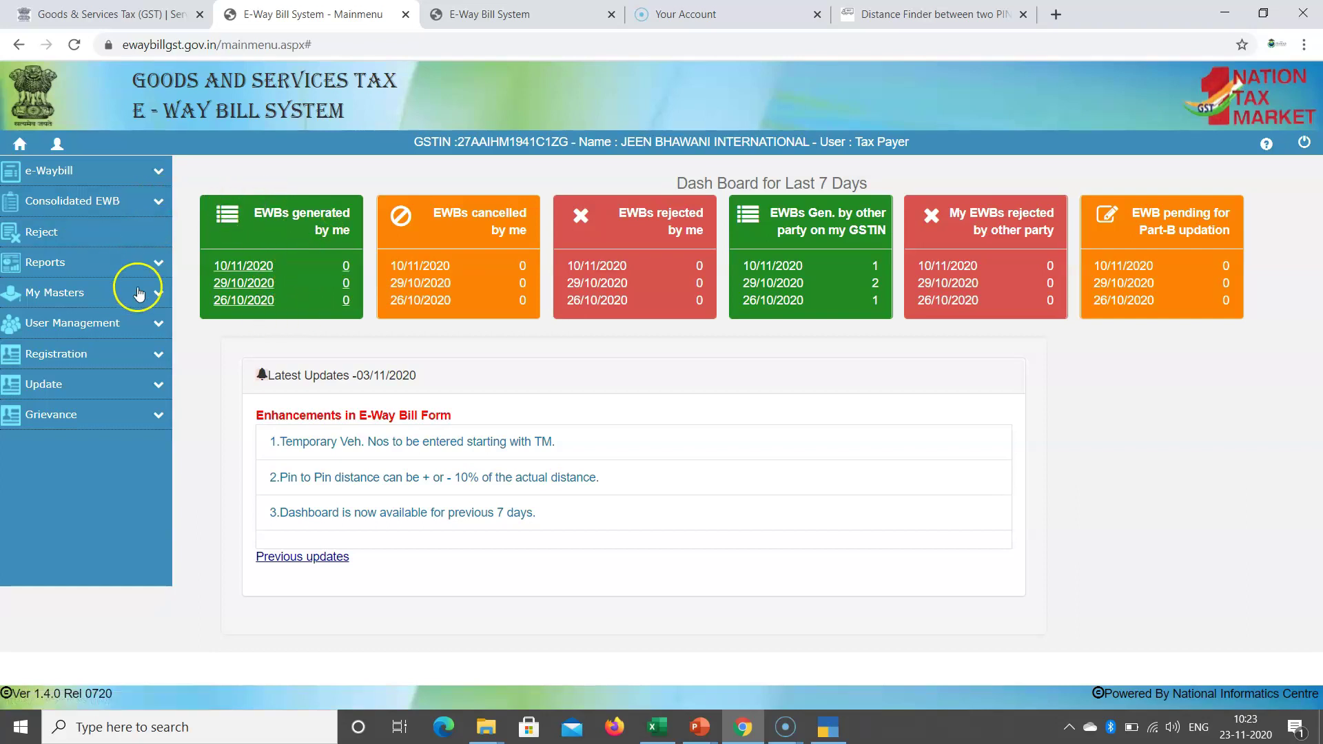
left_click(158, 263)
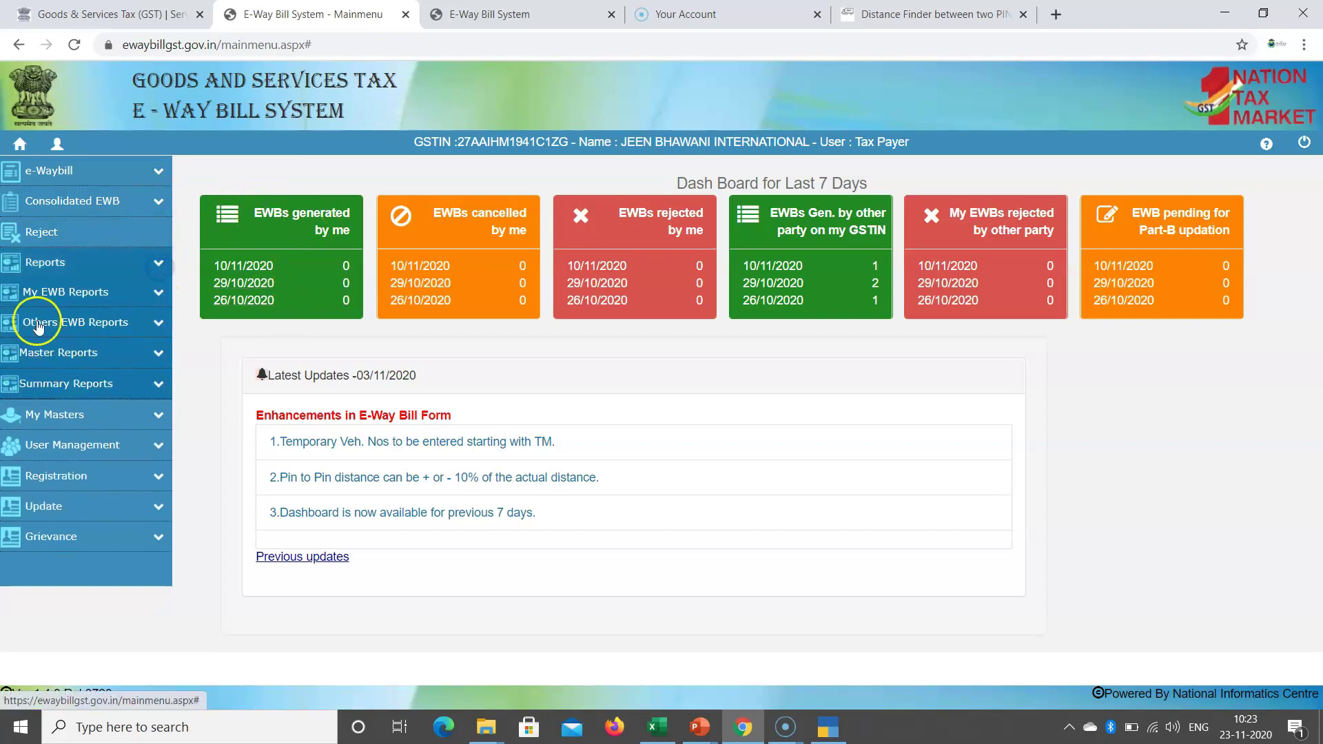
left_click(159, 294)
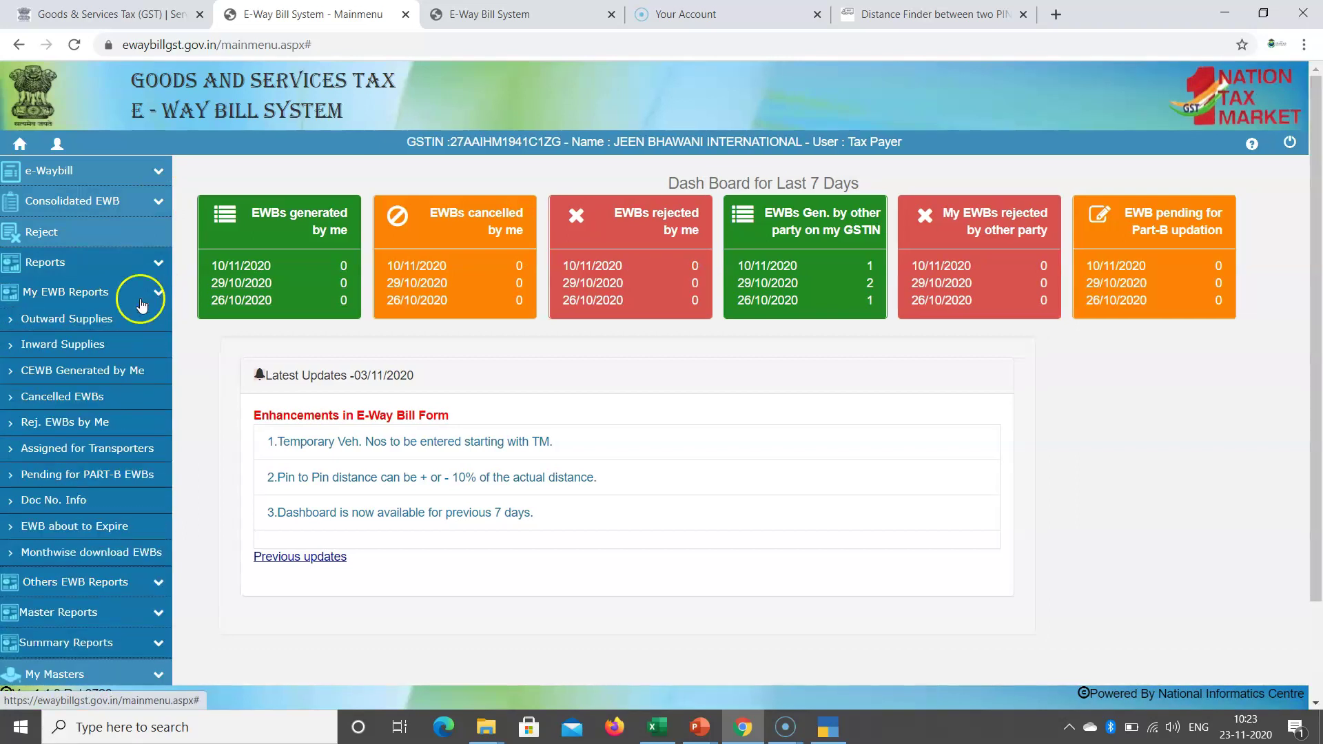
left_click(69, 319)
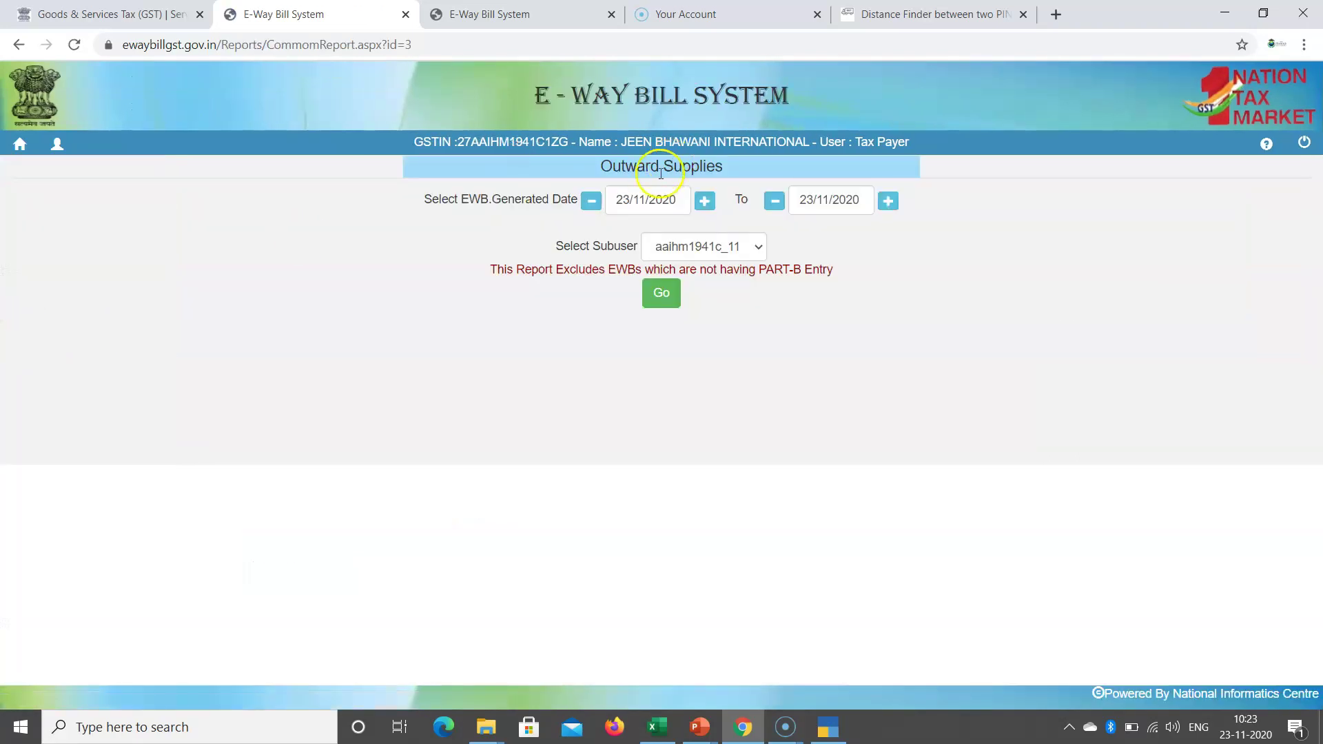
Try the report from April to 31/05/2020, then dismiss the date-range warning
left_click(680, 200)
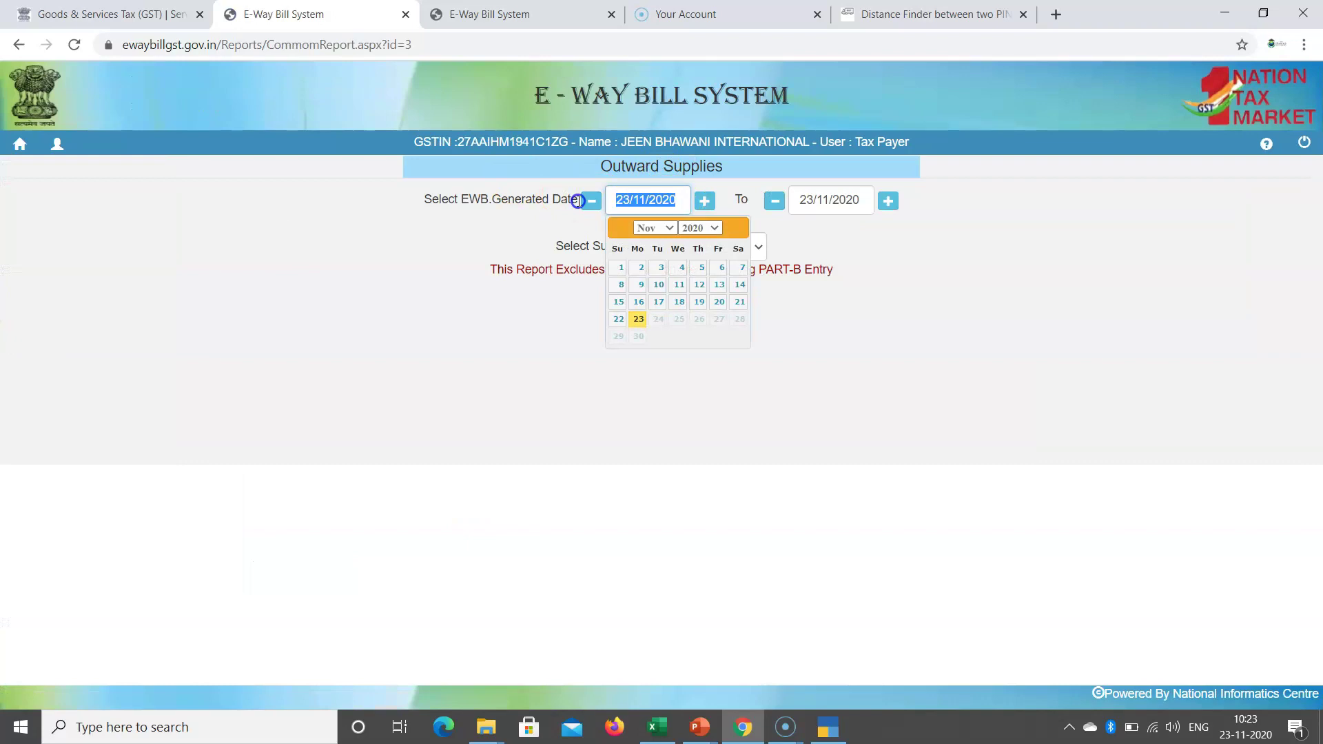
left_click(671, 231)
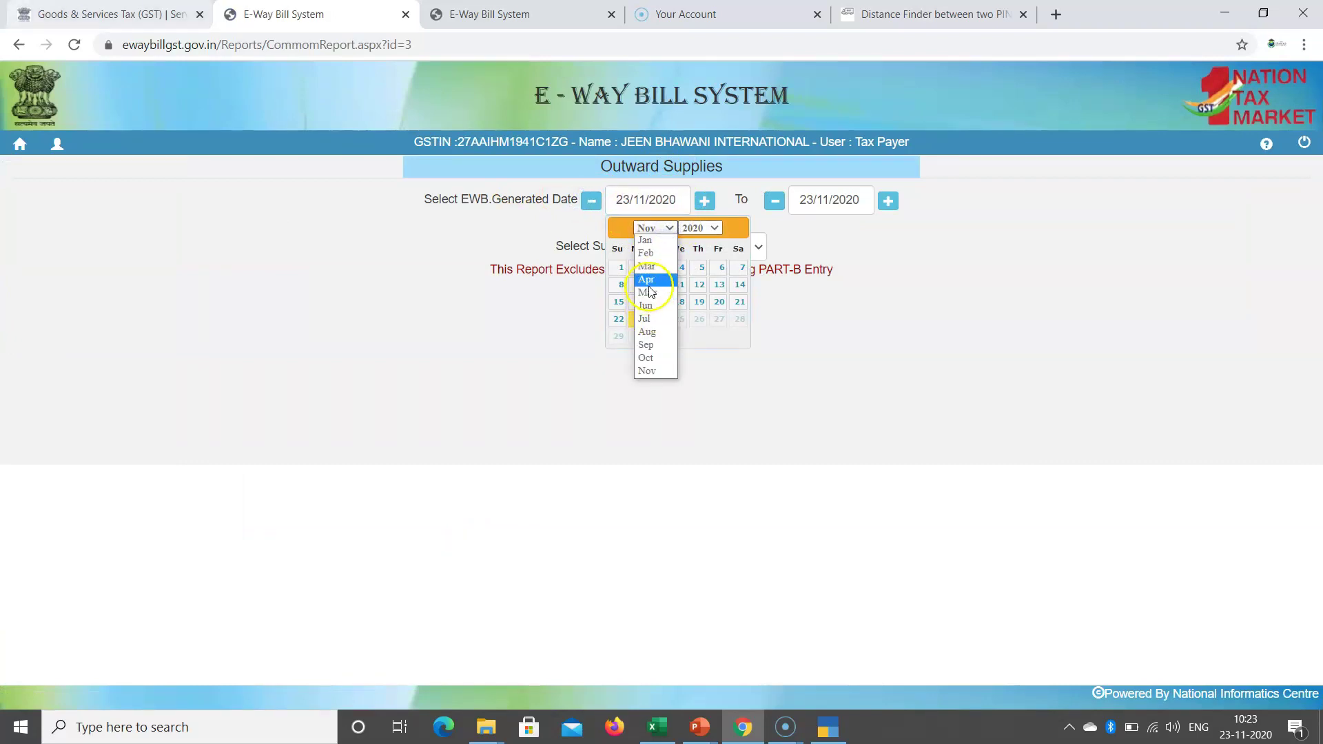
left_click(649, 284)
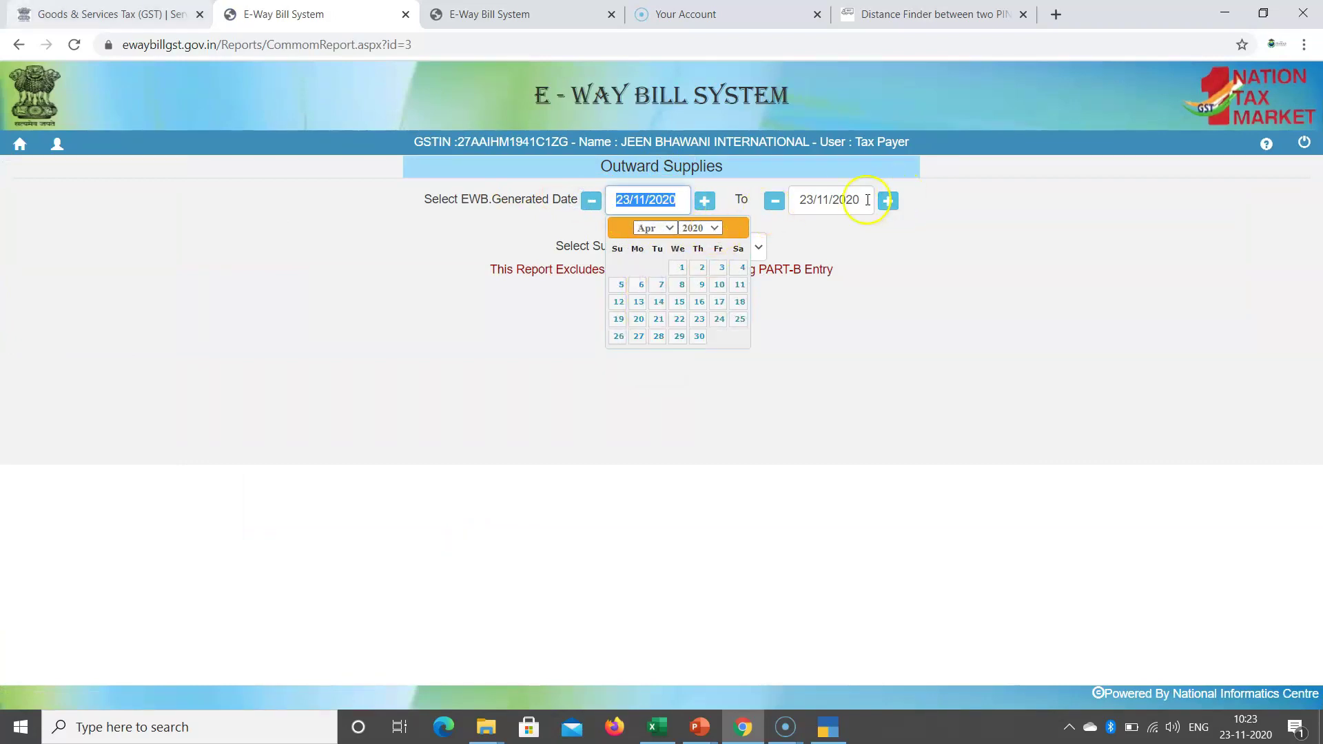
left_click(844, 202)
left_click(842, 228)
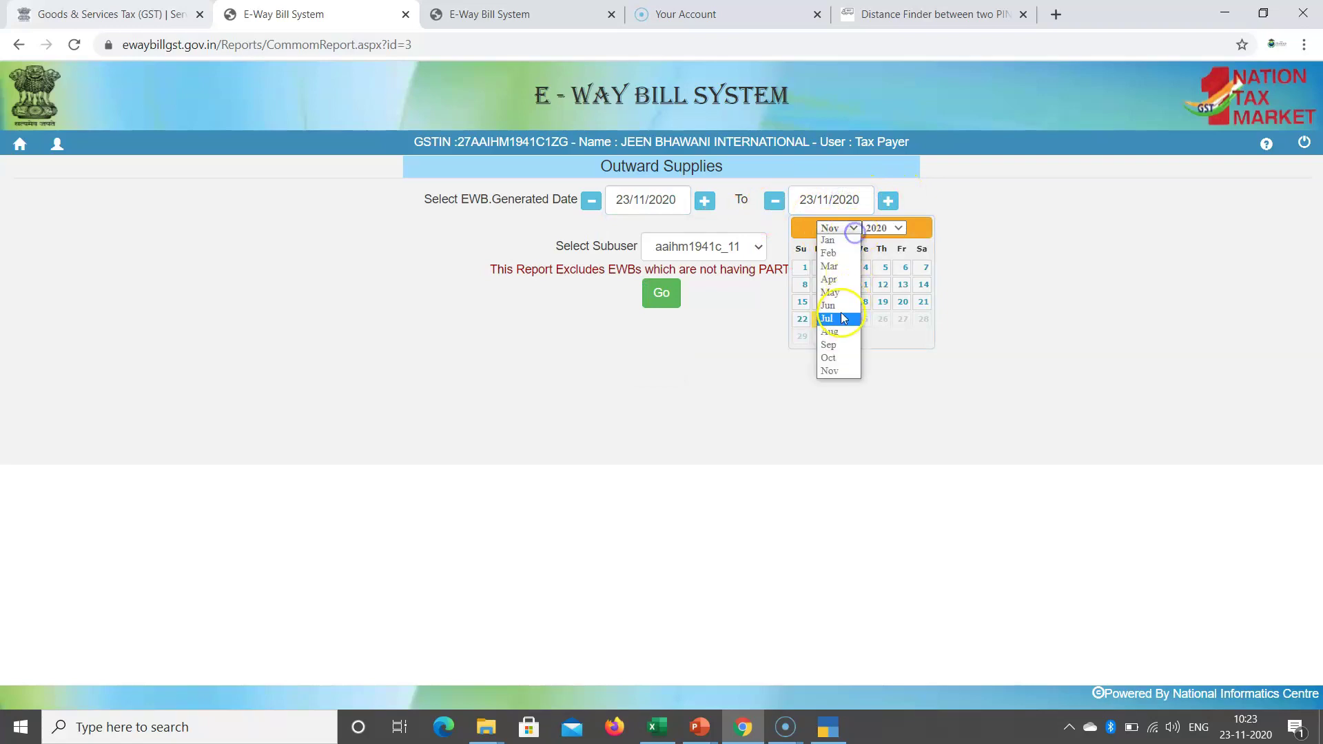
left_click(839, 290)
left_click(804, 353)
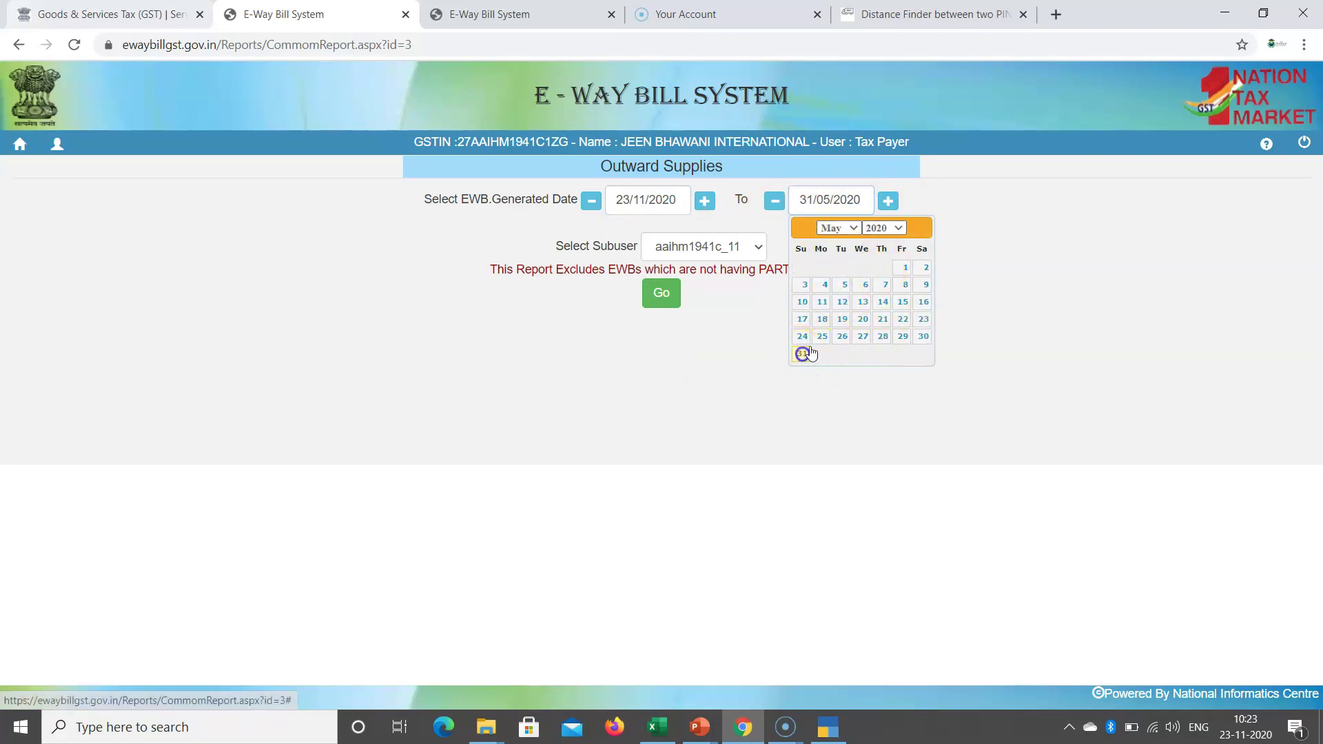
left_click(662, 295)
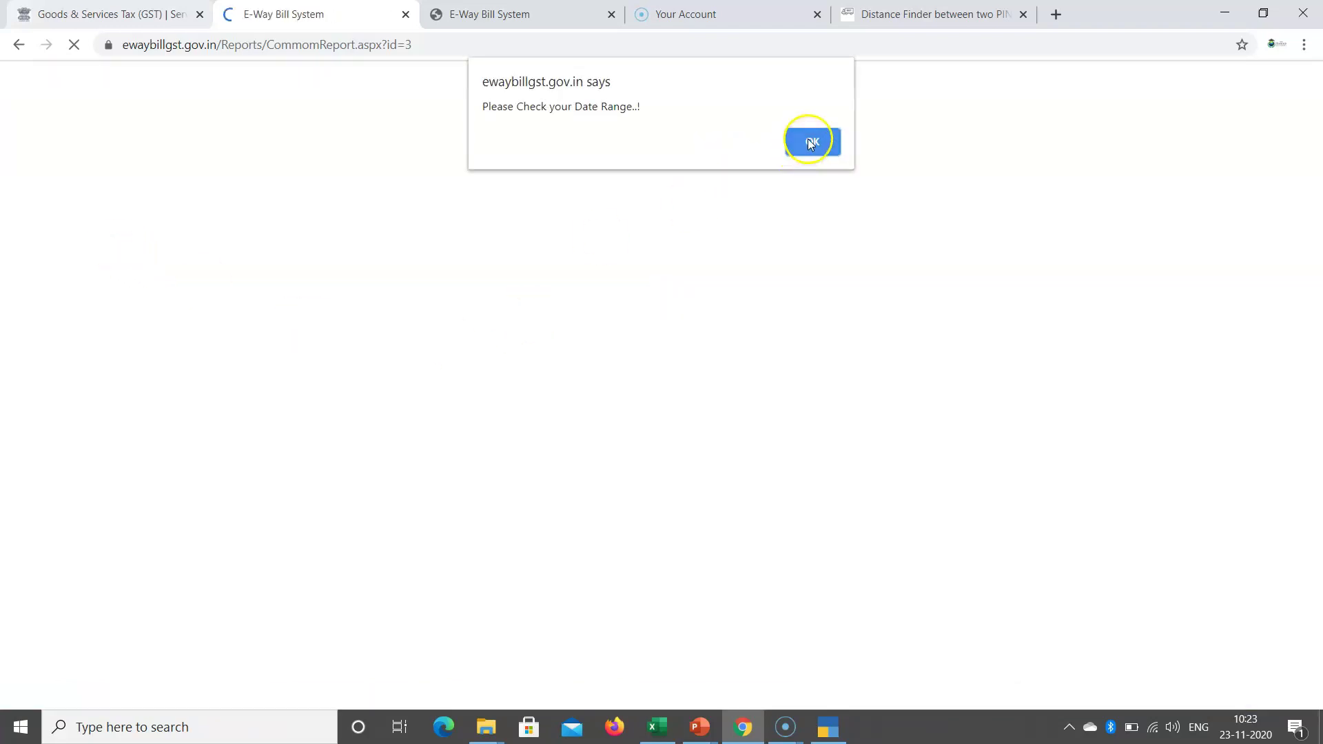
left_click(811, 142)
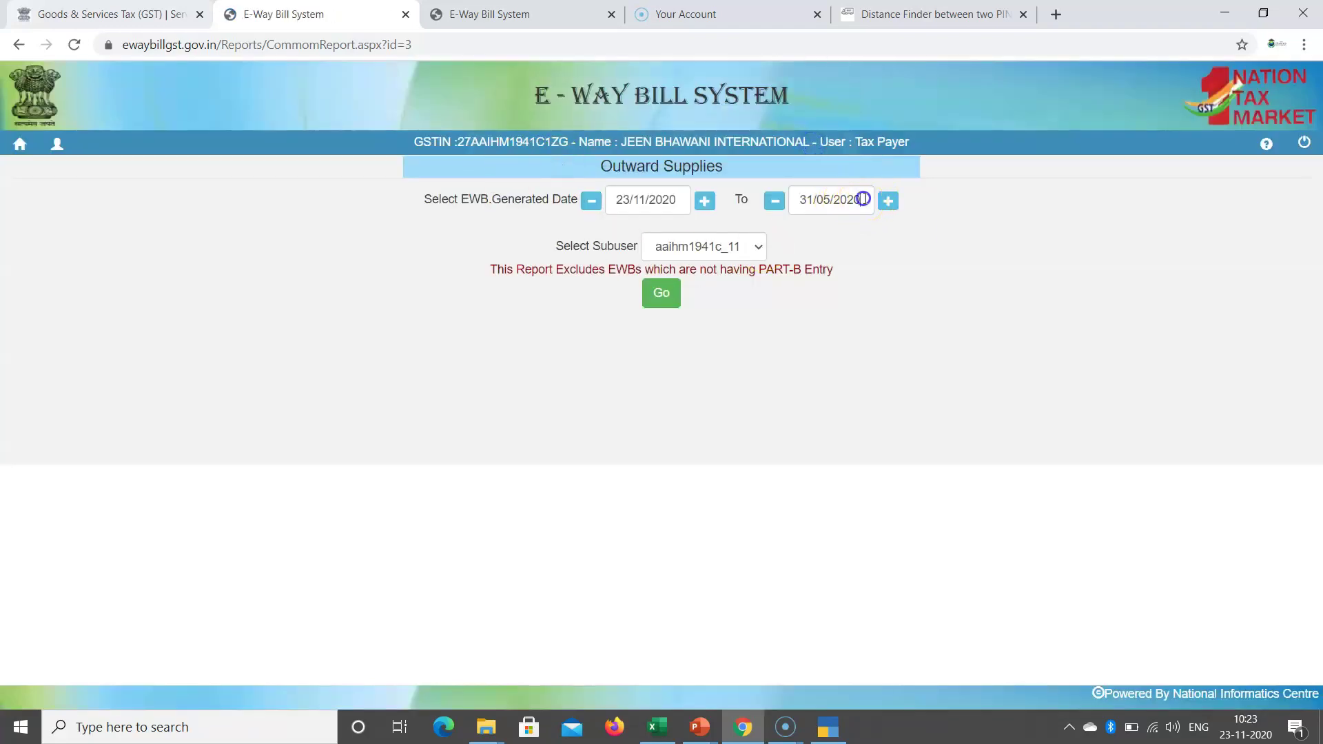
Retry with end dates 30/04/2020 and then 07/04/2020, dismissing each range warning
left_click(863, 200)
left_click(853, 228)
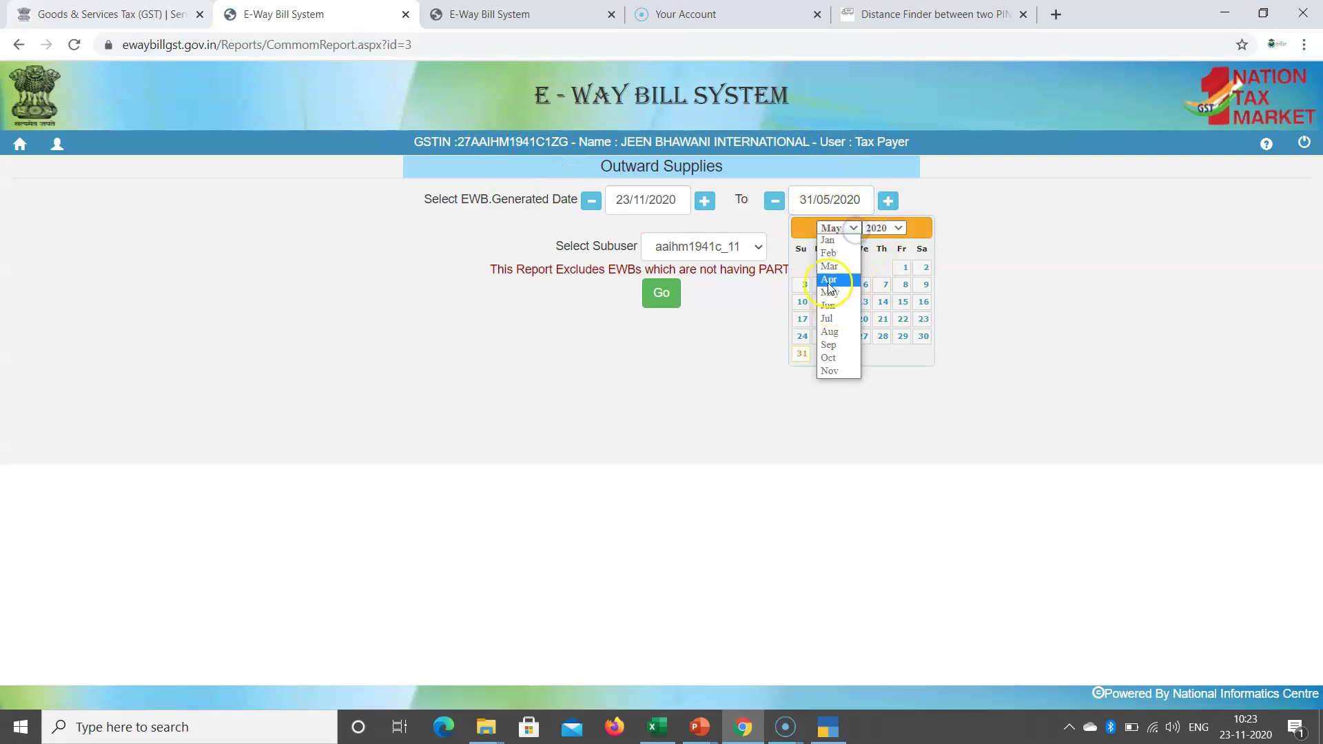
left_click(832, 280)
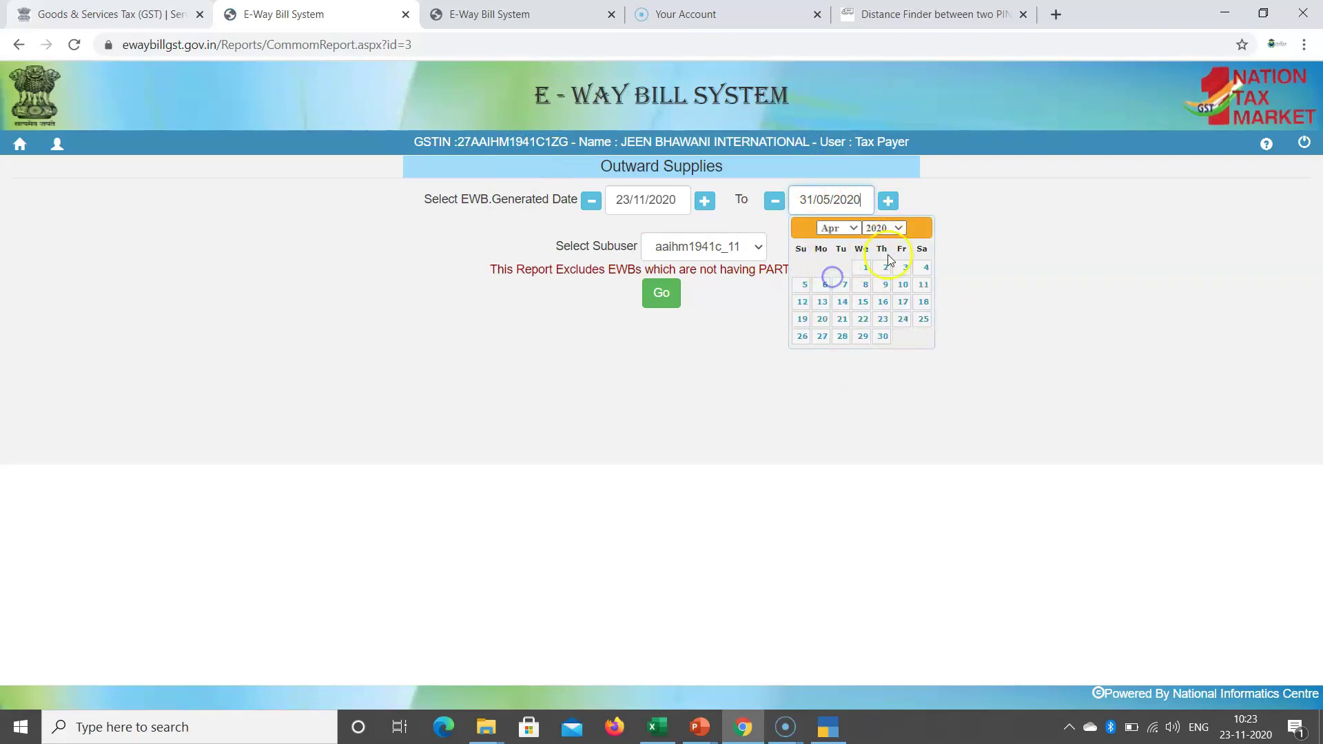
left_click(882, 336)
left_click(663, 295)
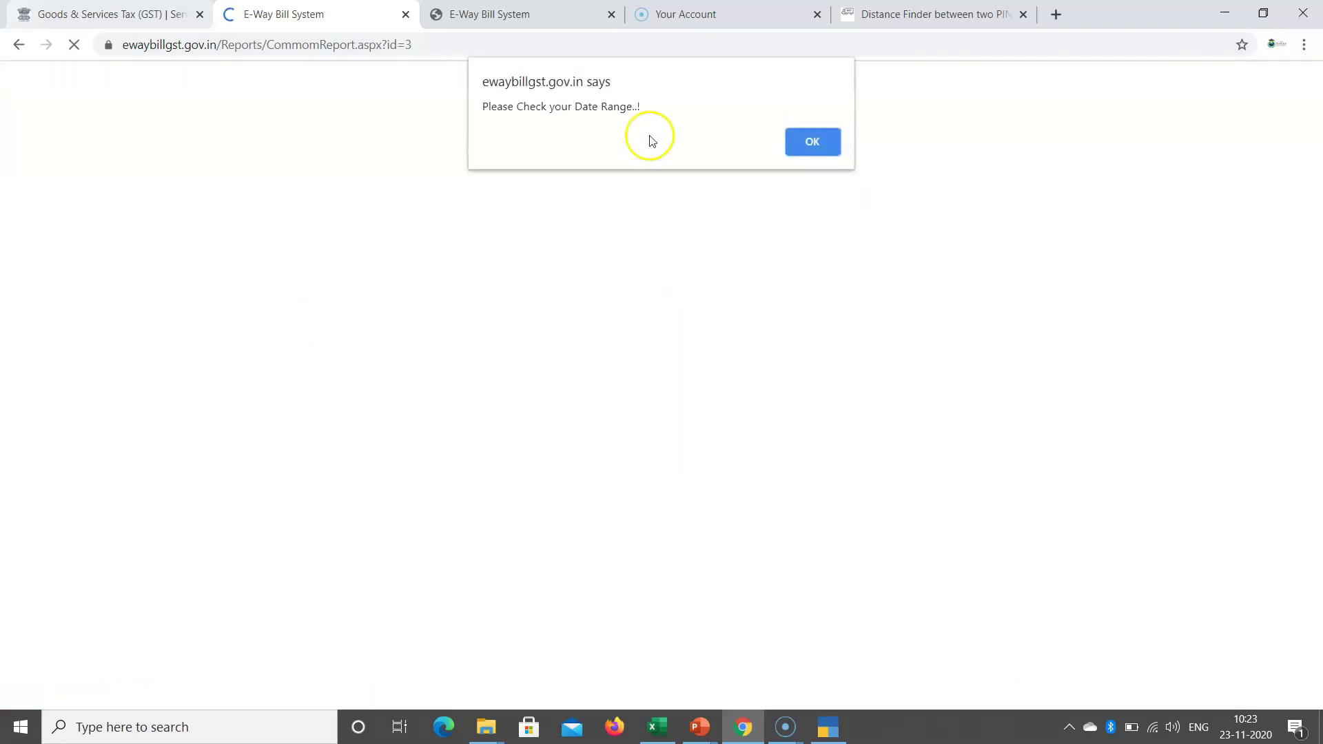
left_click(807, 141)
left_click(854, 200)
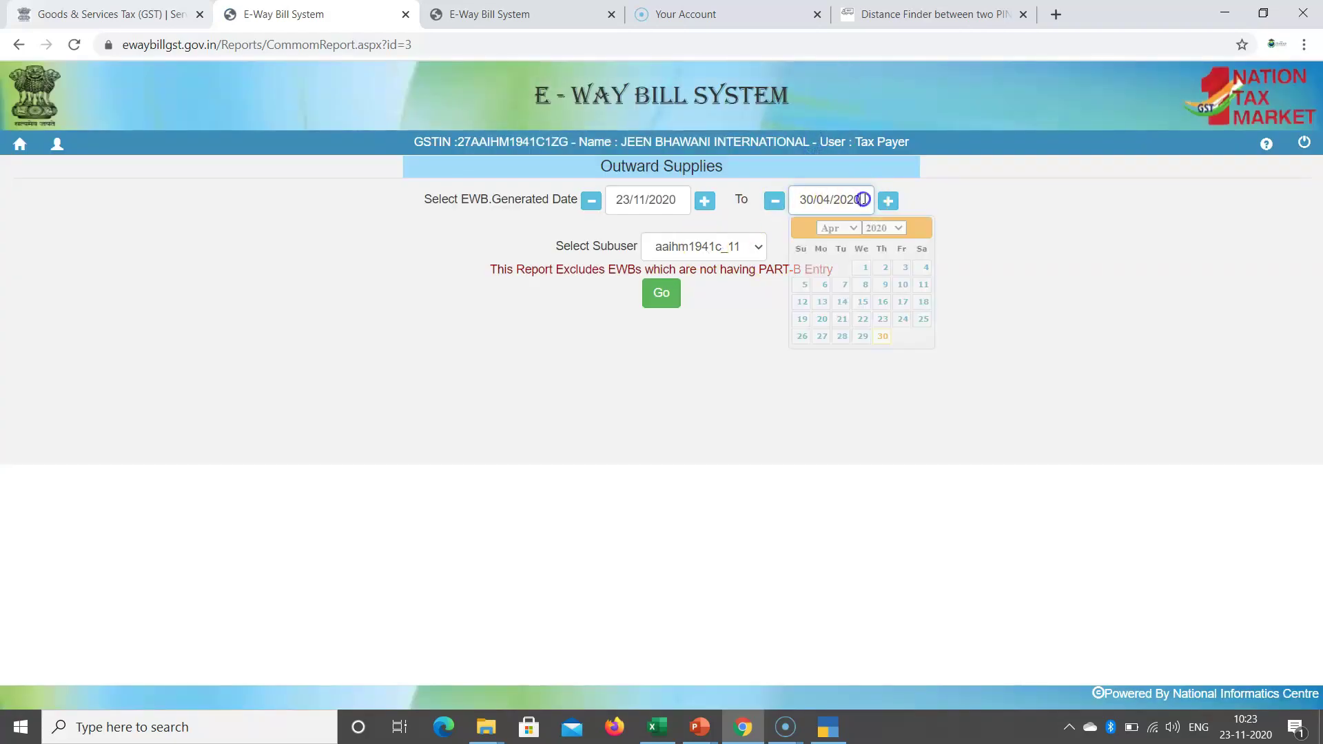
left_click(844, 285)
left_click(665, 296)
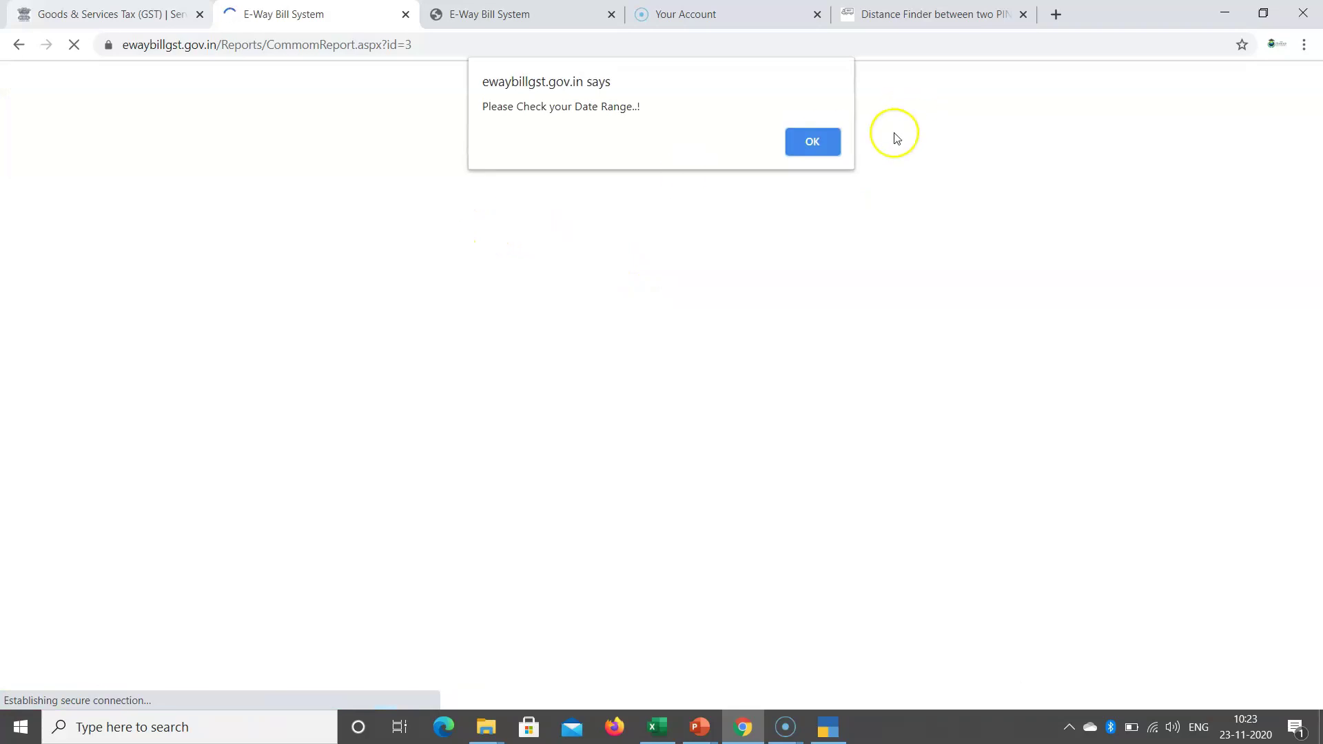
left_click(812, 142)
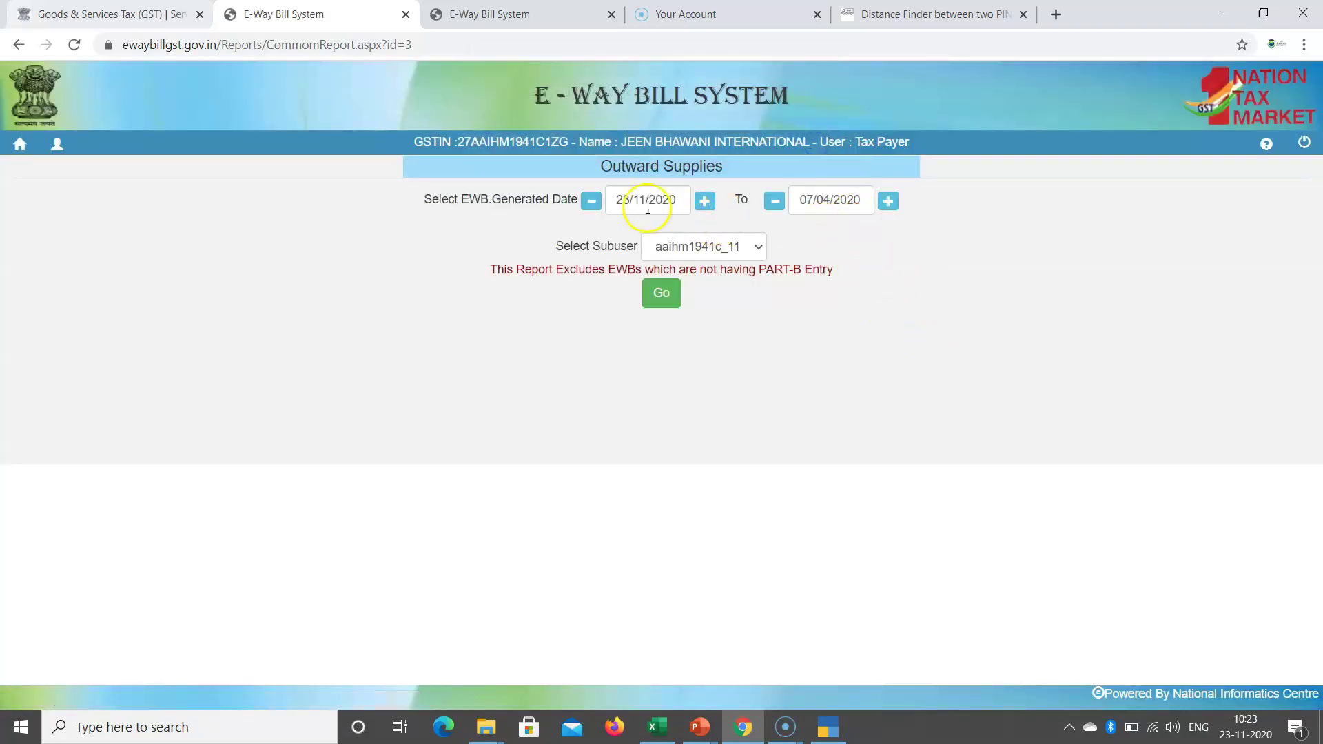
Run the report for 01/04/2020 to 07/04/2020 and note the five-day range limit
left_click(626, 200)
left_click(663, 228)
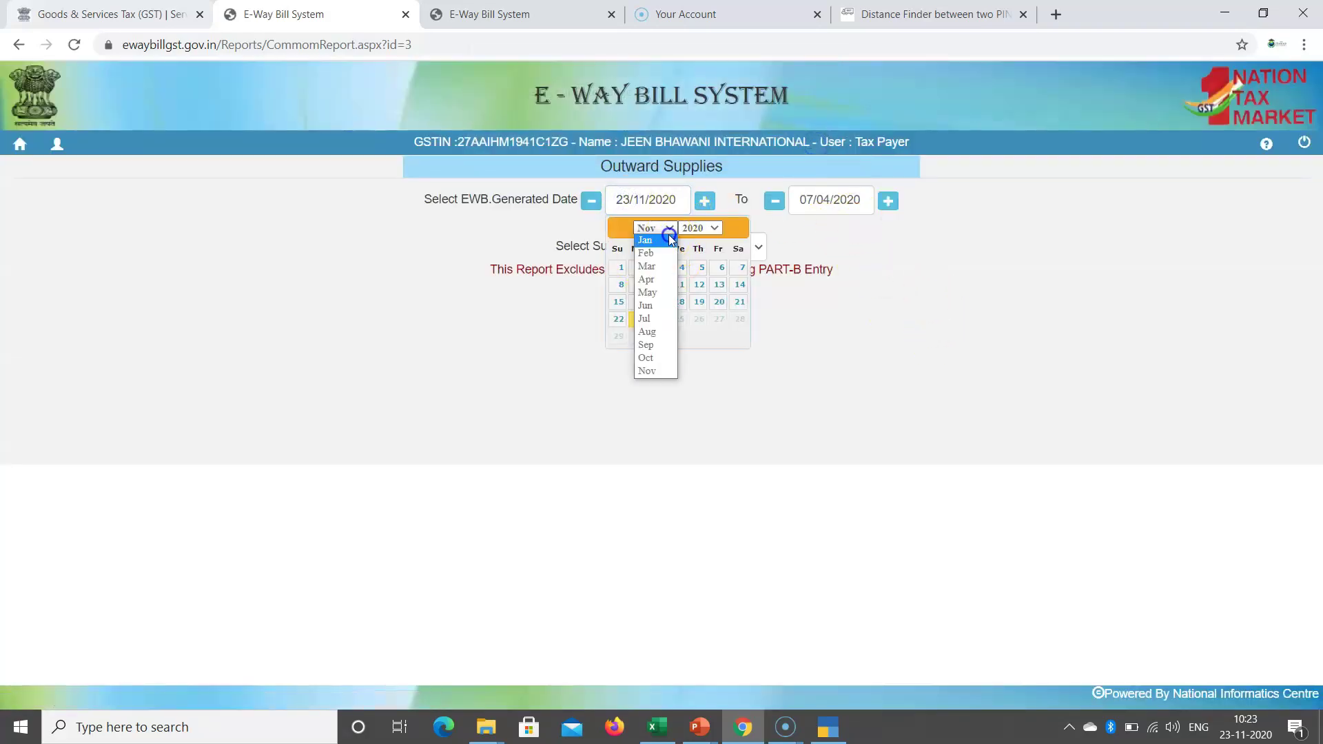
left_click(654, 280)
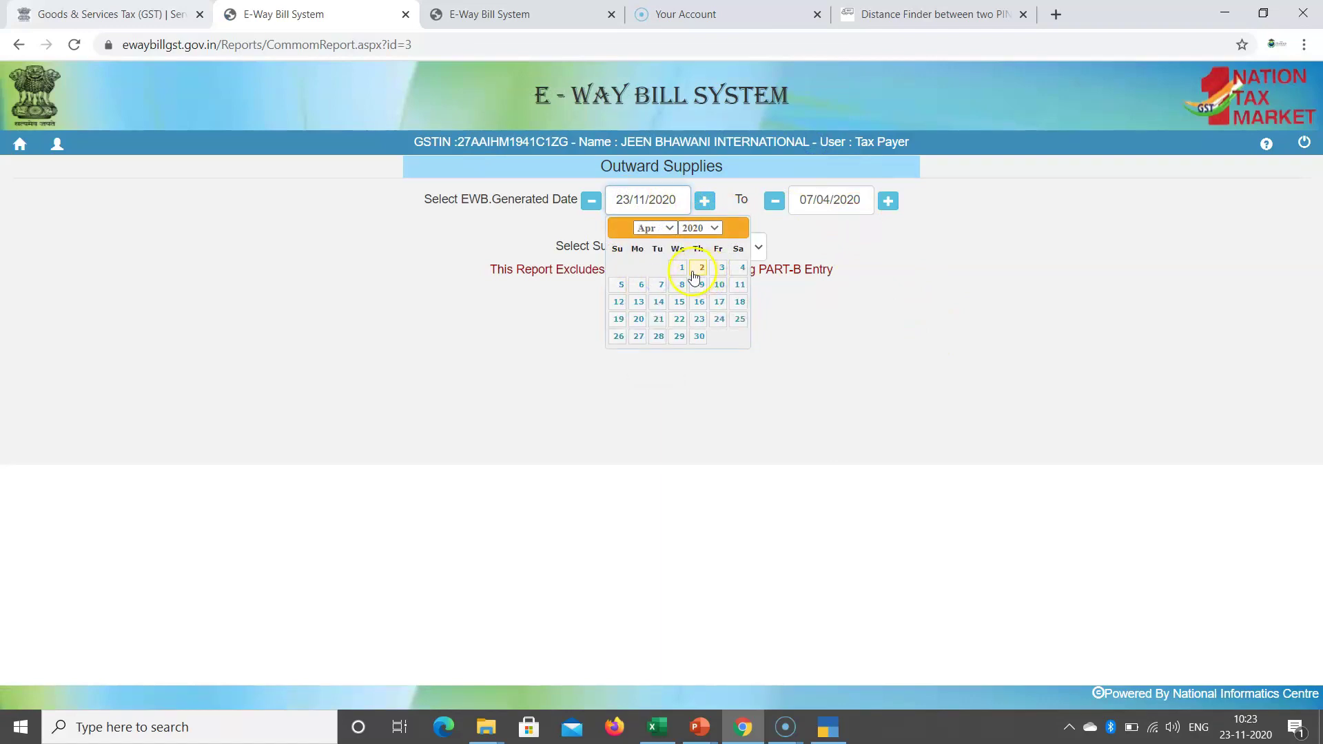
left_click(681, 268)
left_click(663, 294)
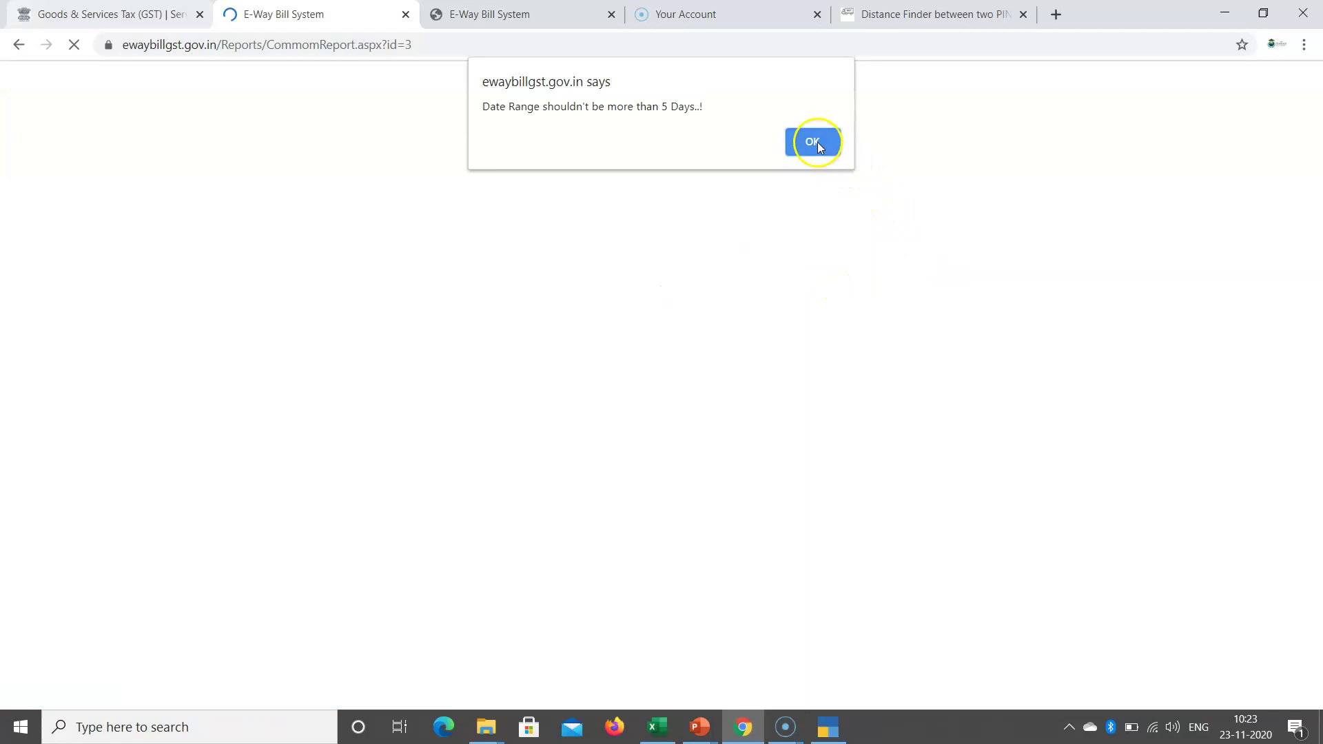
left_click_drag(601, 108, 688, 109)
left_click(809, 142)
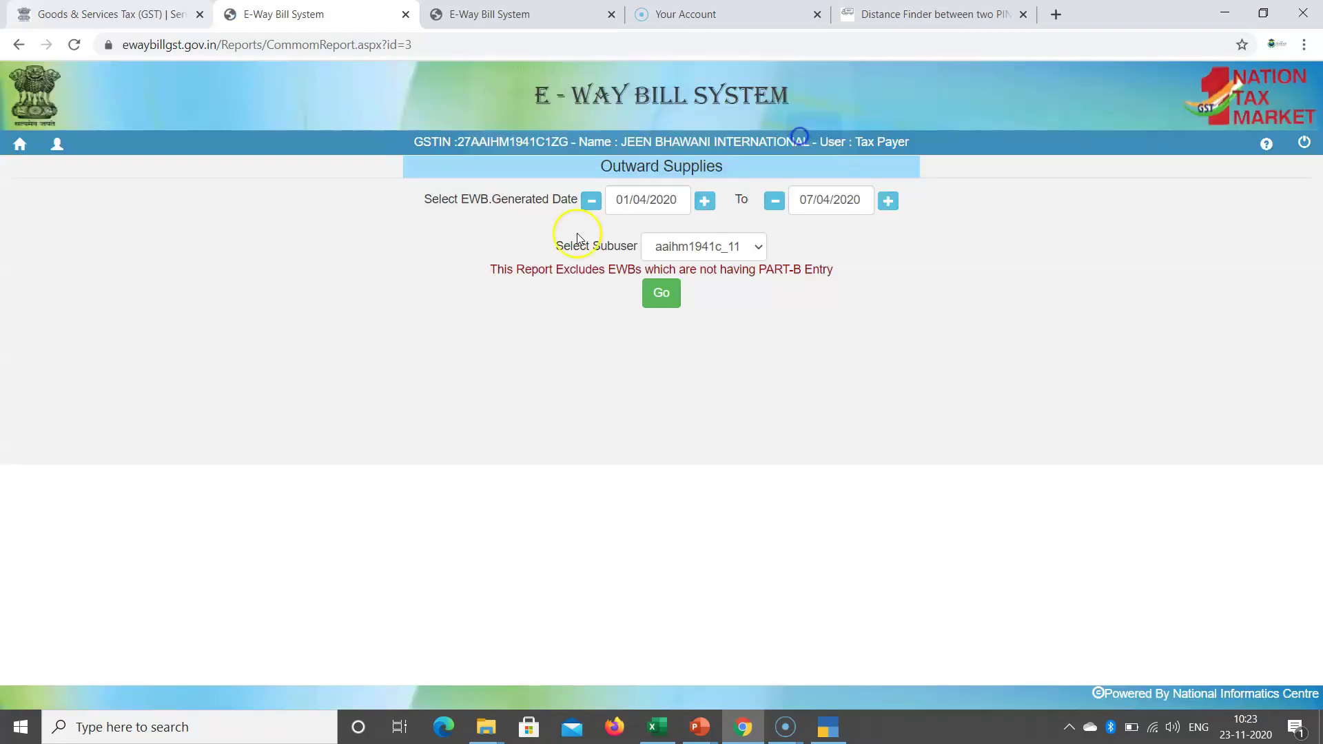
Run the report for 01/04/2020 to 05/04/2020, which returns no records
left_click(680, 200)
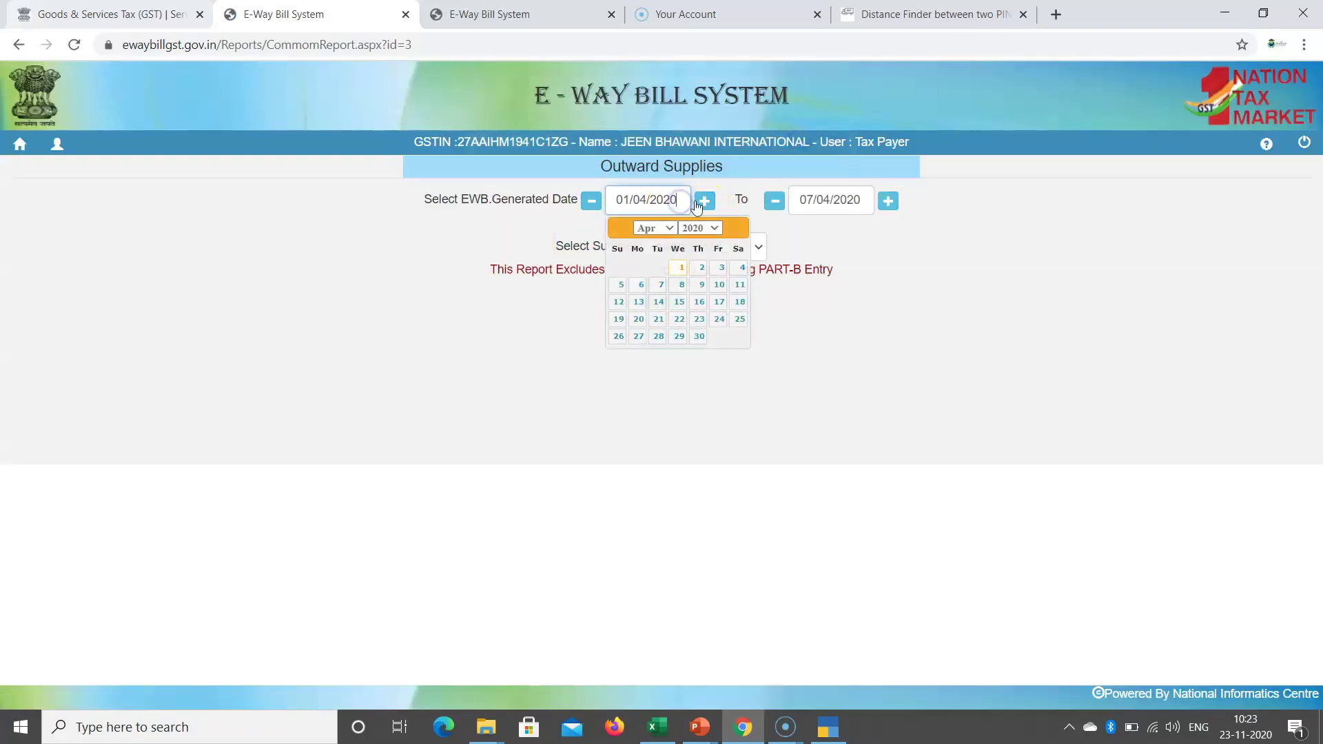
left_click(844, 199)
left_click(800, 286)
left_click(651, 294)
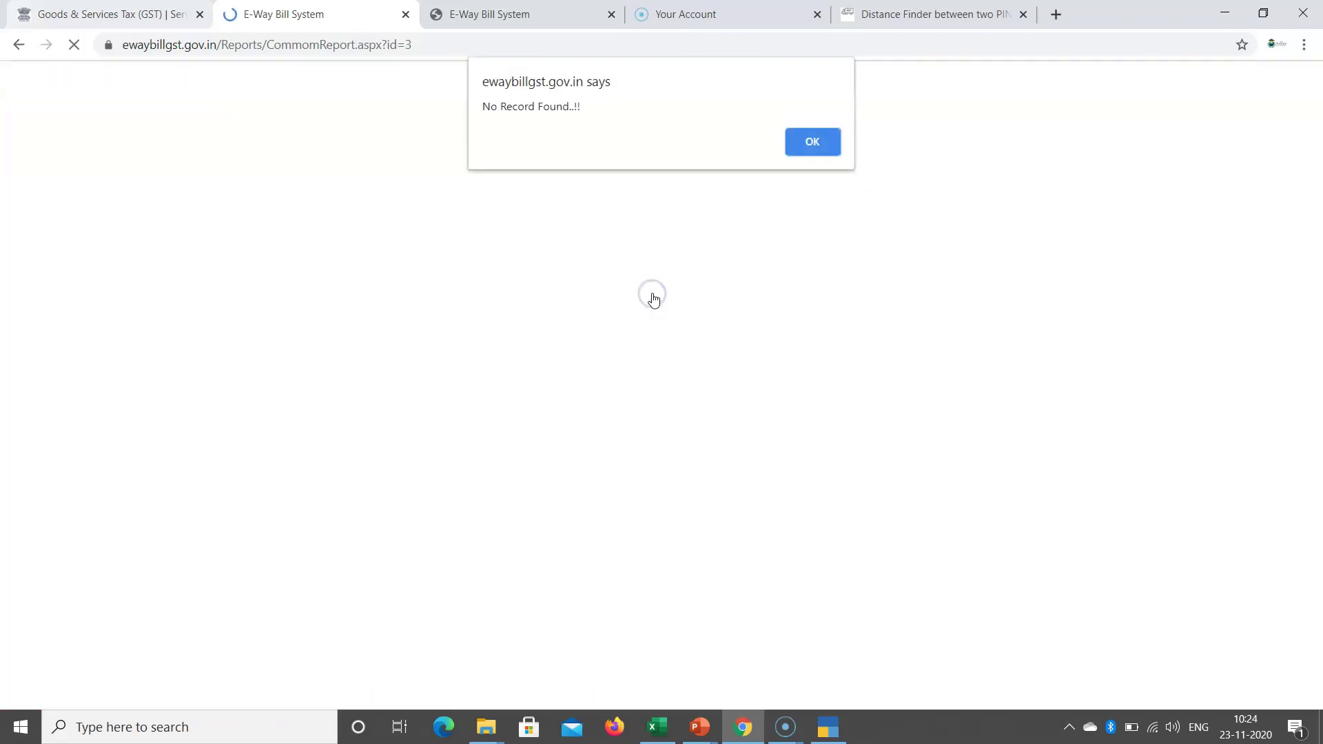
left_click(812, 142)
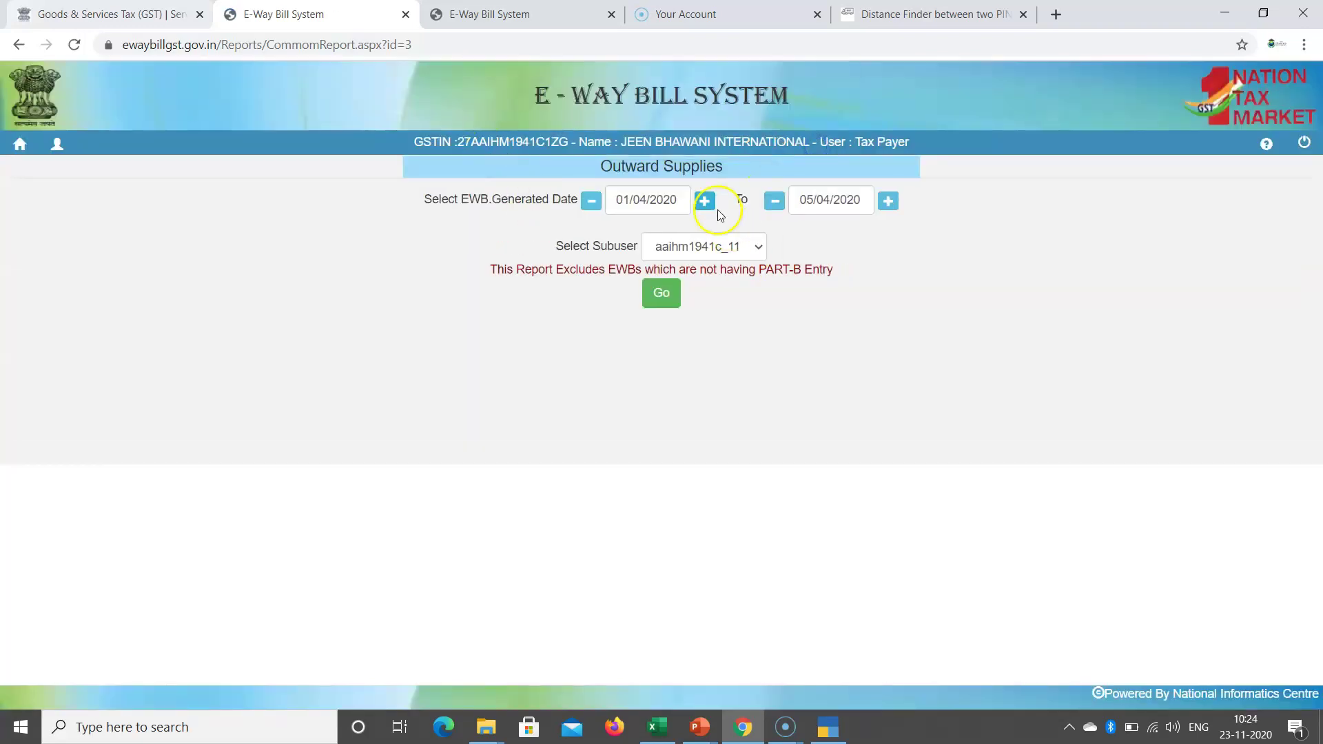
Run it for 06/04/2020 to 10/04/2020 and dismiss the no-records alert
left_click(675, 199)
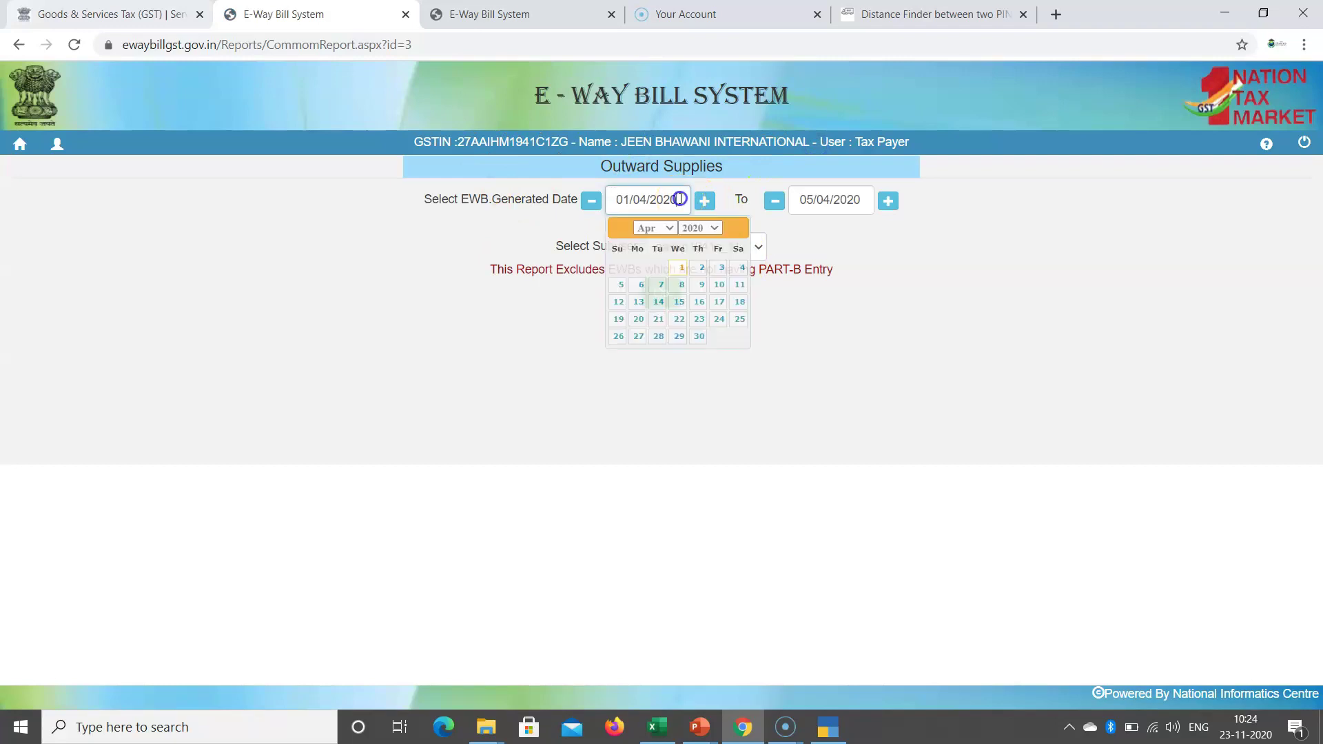
left_click(640, 285)
left_click(862, 198)
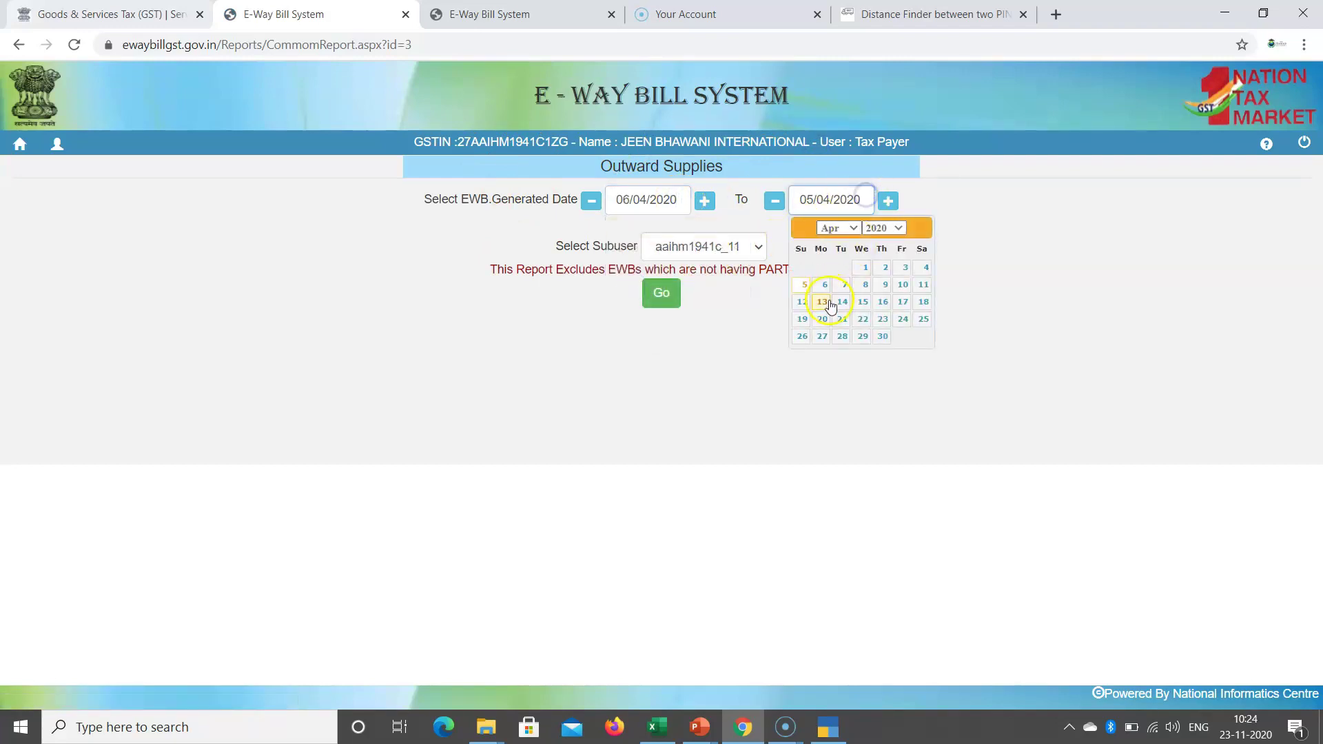
left_click(908, 292)
left_click(661, 293)
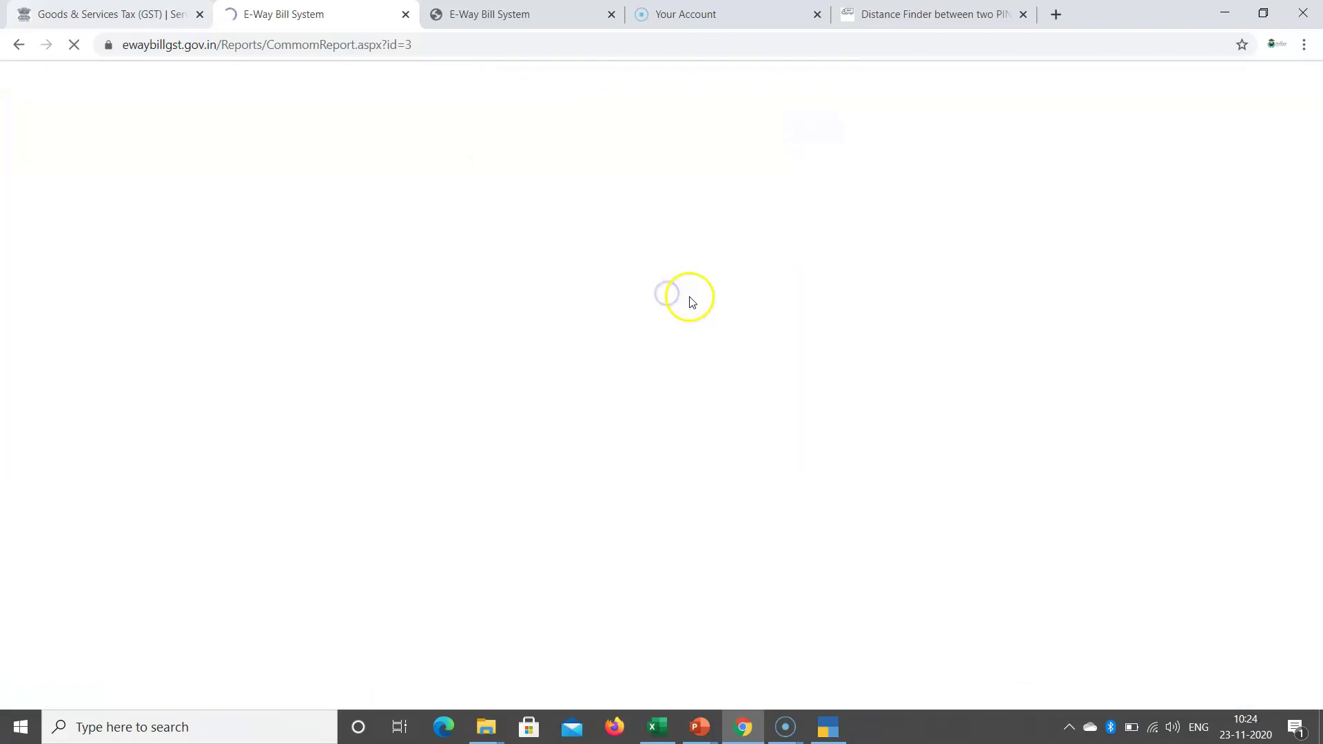
left_click(811, 142)
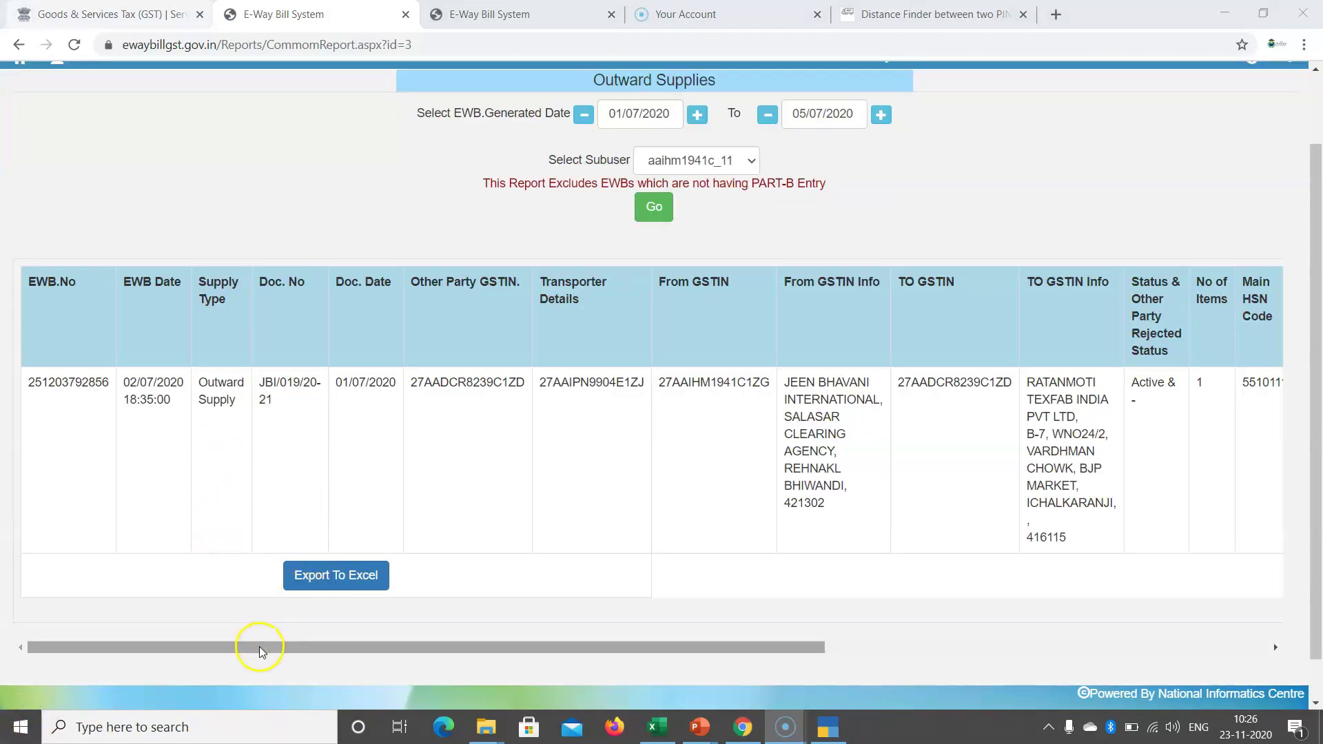
left_click_drag(238, 648, 199, 648)
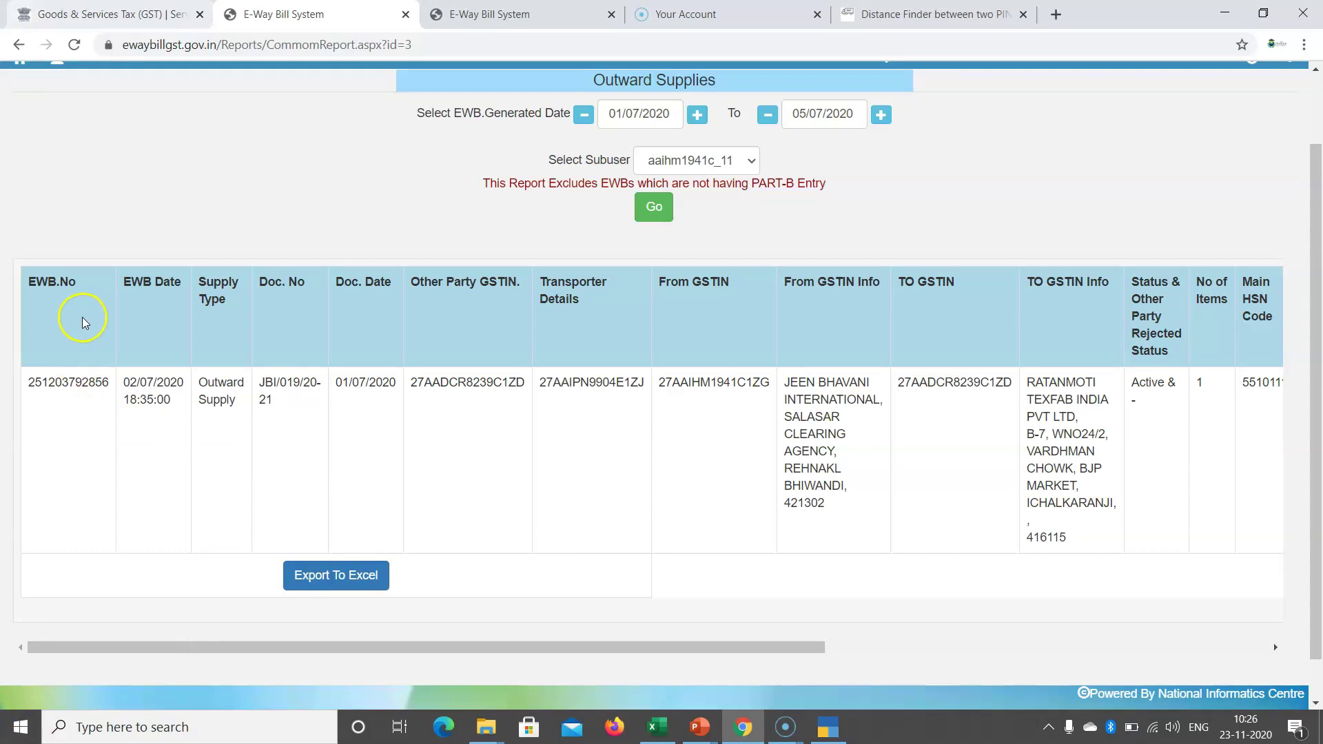
left_click_drag(51, 382, 102, 382)
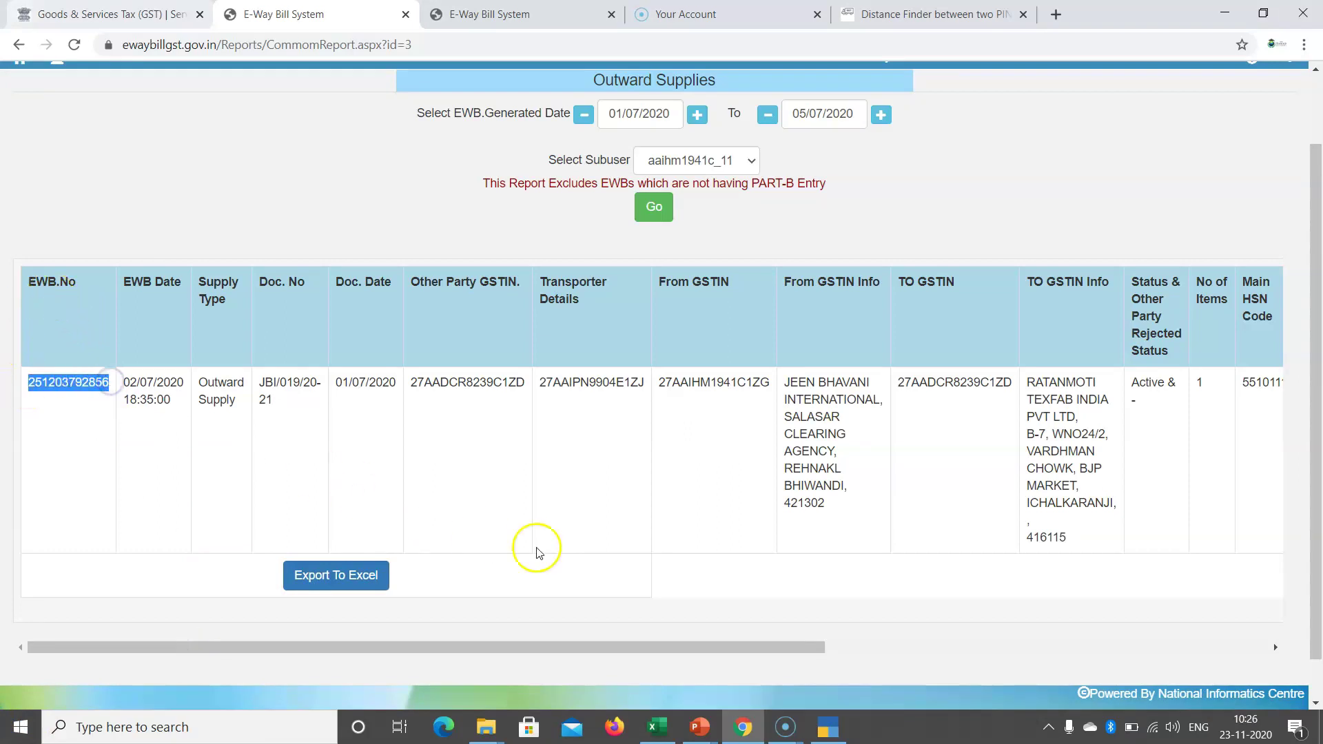
left_click(828, 727)
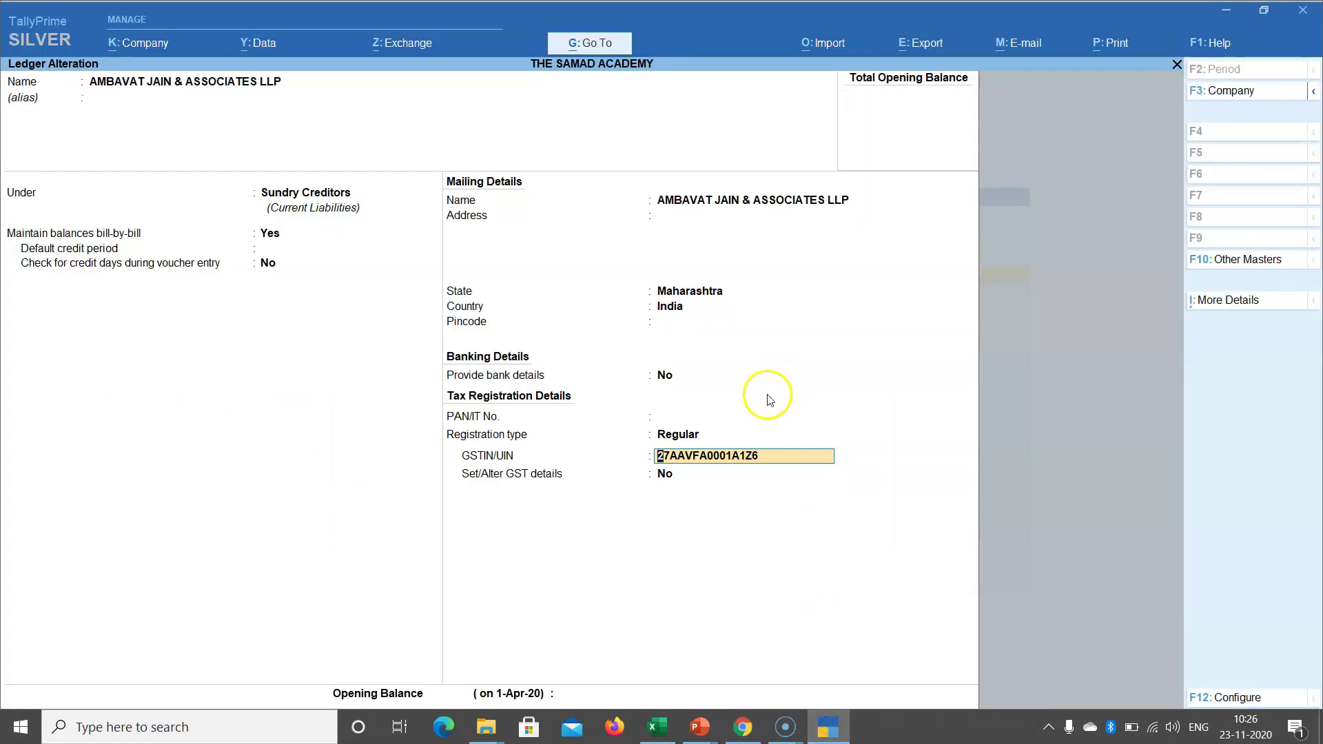
Open Update e-Way Bill Information under GST Reports > e-Way Bill for all parties
key("Escape")
key("Escape")
key("Escape")
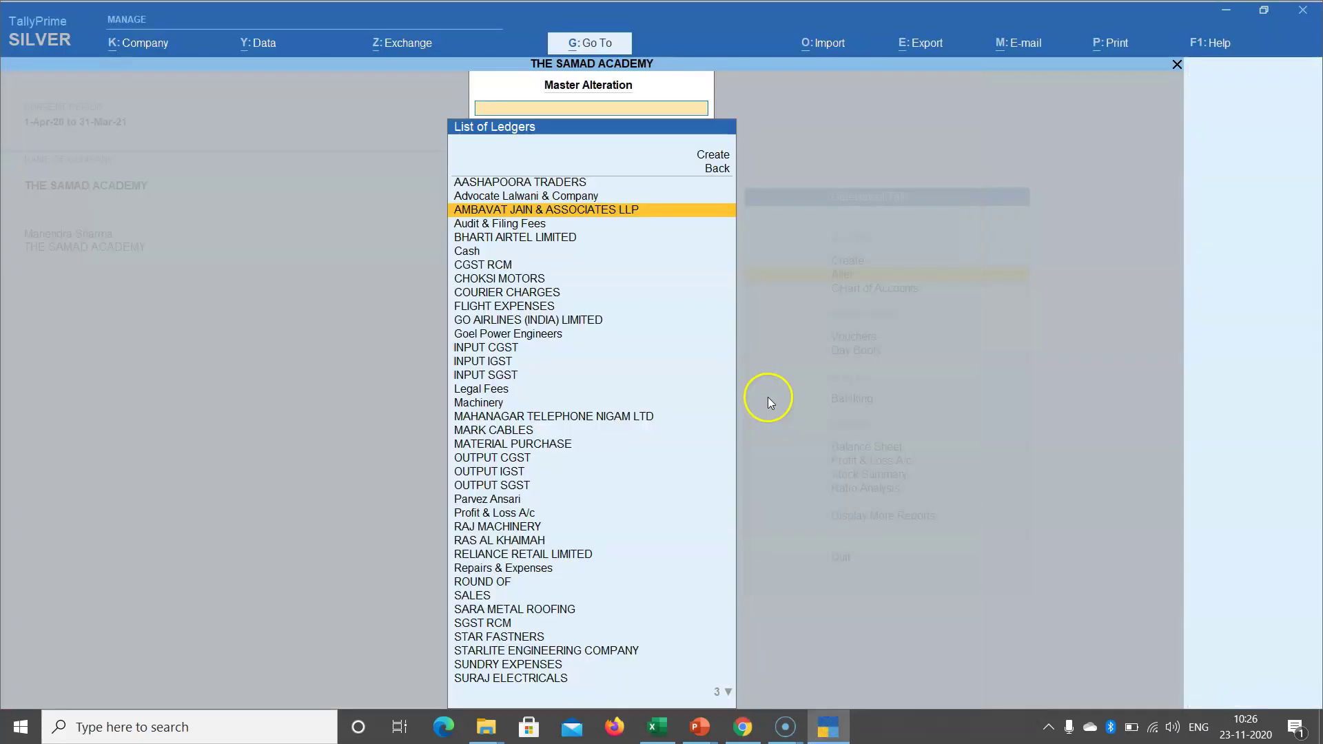
key("d")
key("Down")
key("Down")
key("Down")
key("Down")
key("Down")
key("Down")
key("Down")
key("Down")
key("Return")
key("Down")
key("Down")
key("Down")
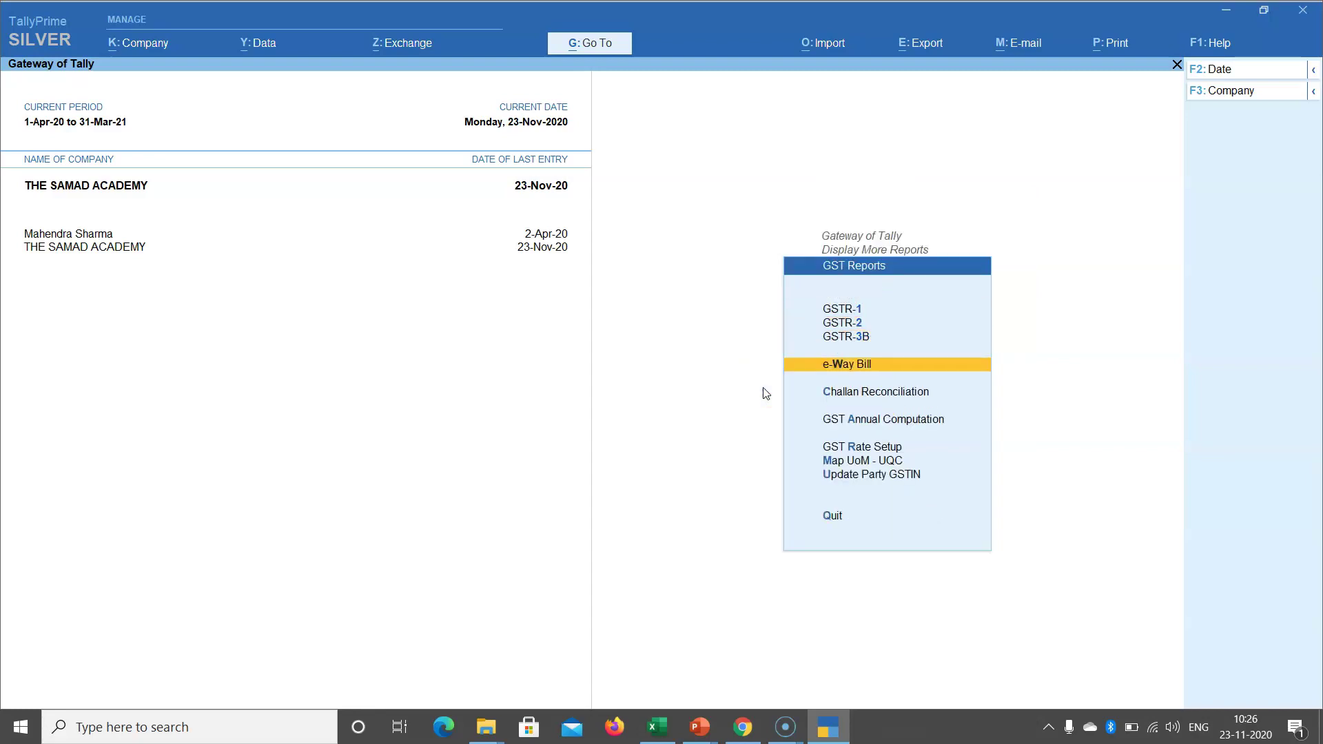
key("Return")
key("Down")
key("Return")
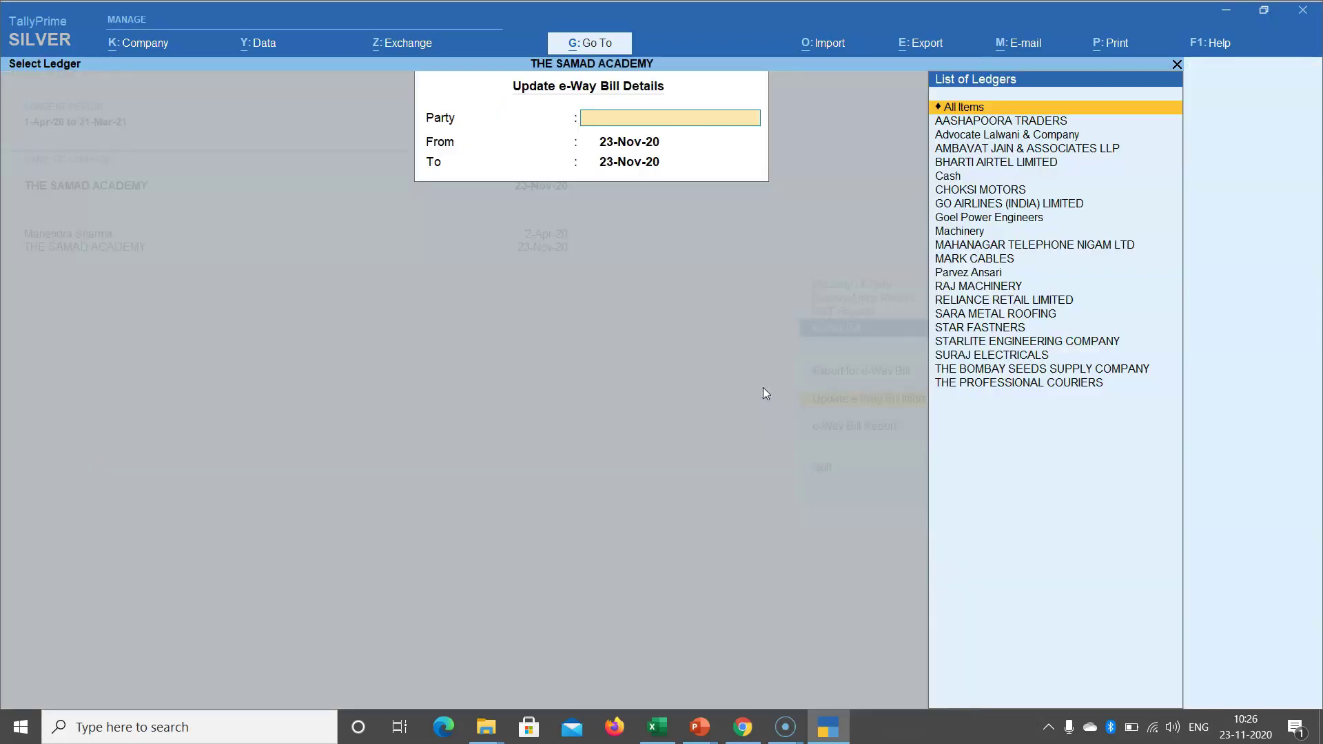
key("Return")
key("Return")
key("Return")
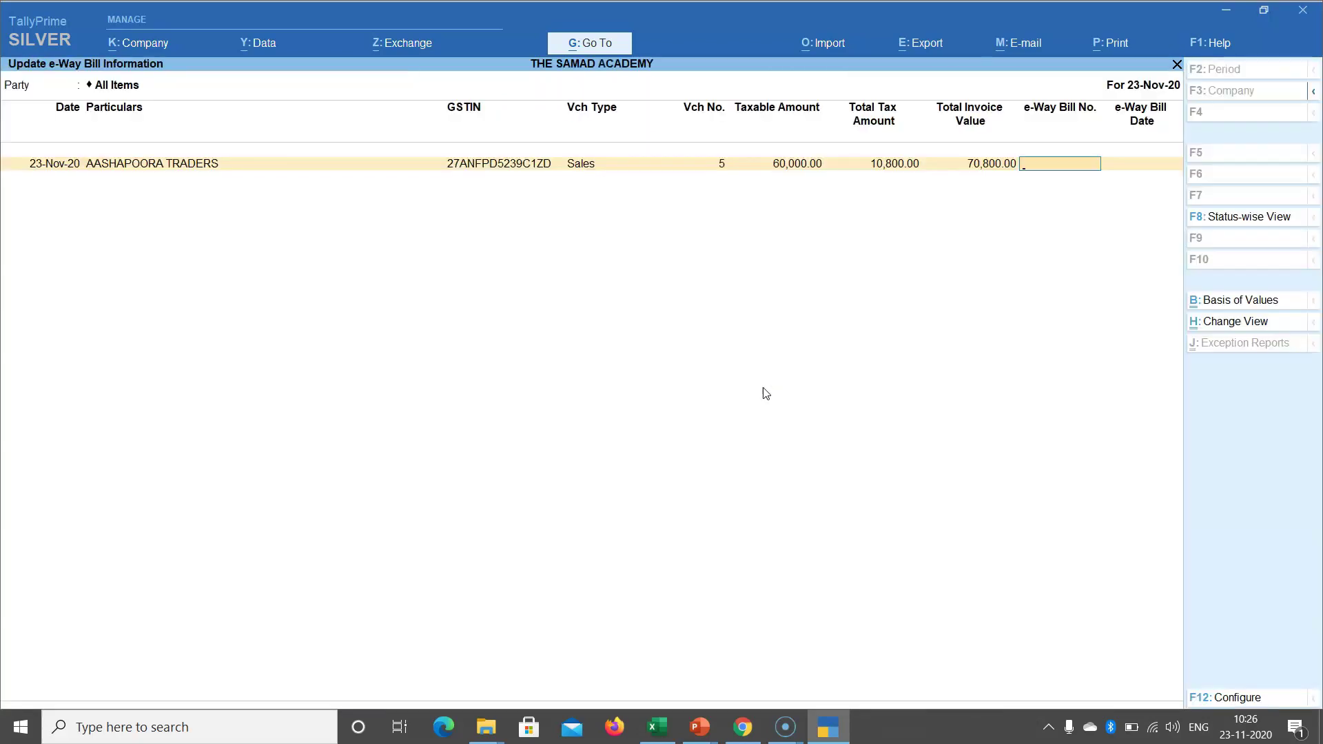
key("ctrl+alt+v")
key("alt+Tab")
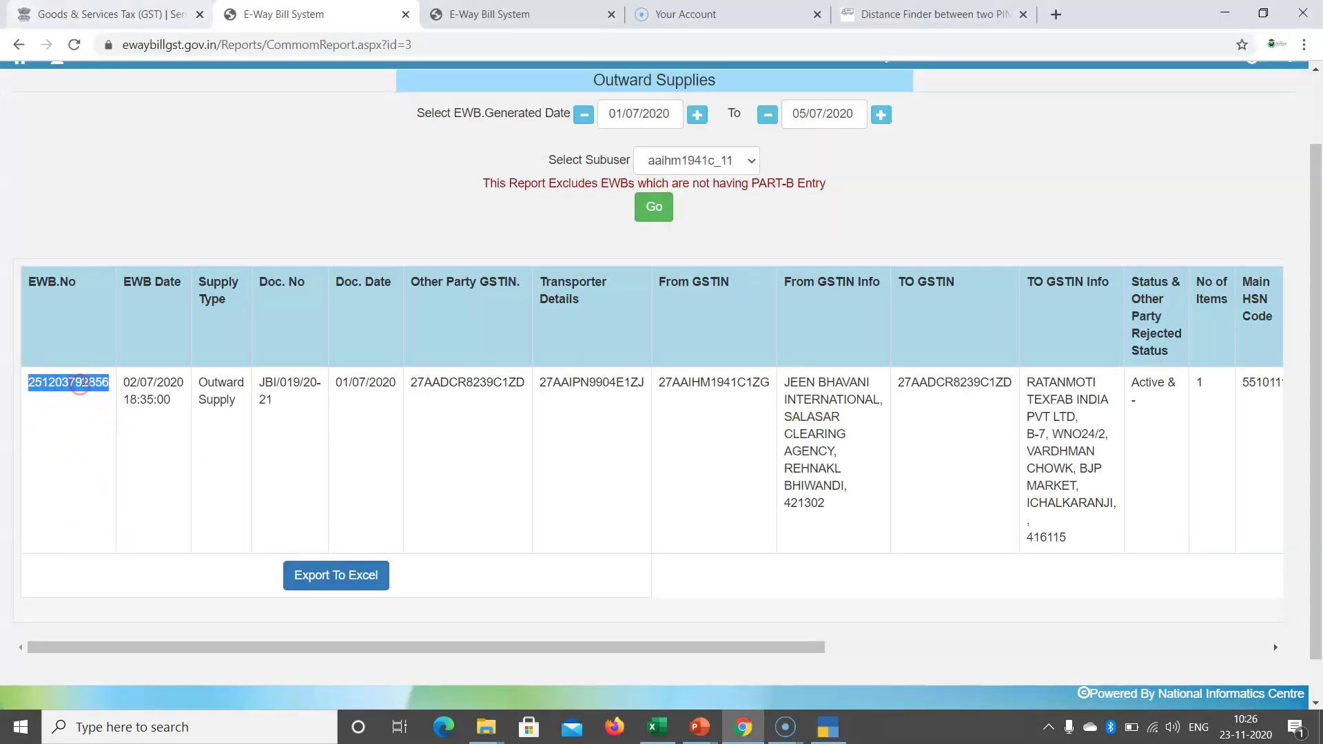
key("alt+Tab")
key("BackSpace")
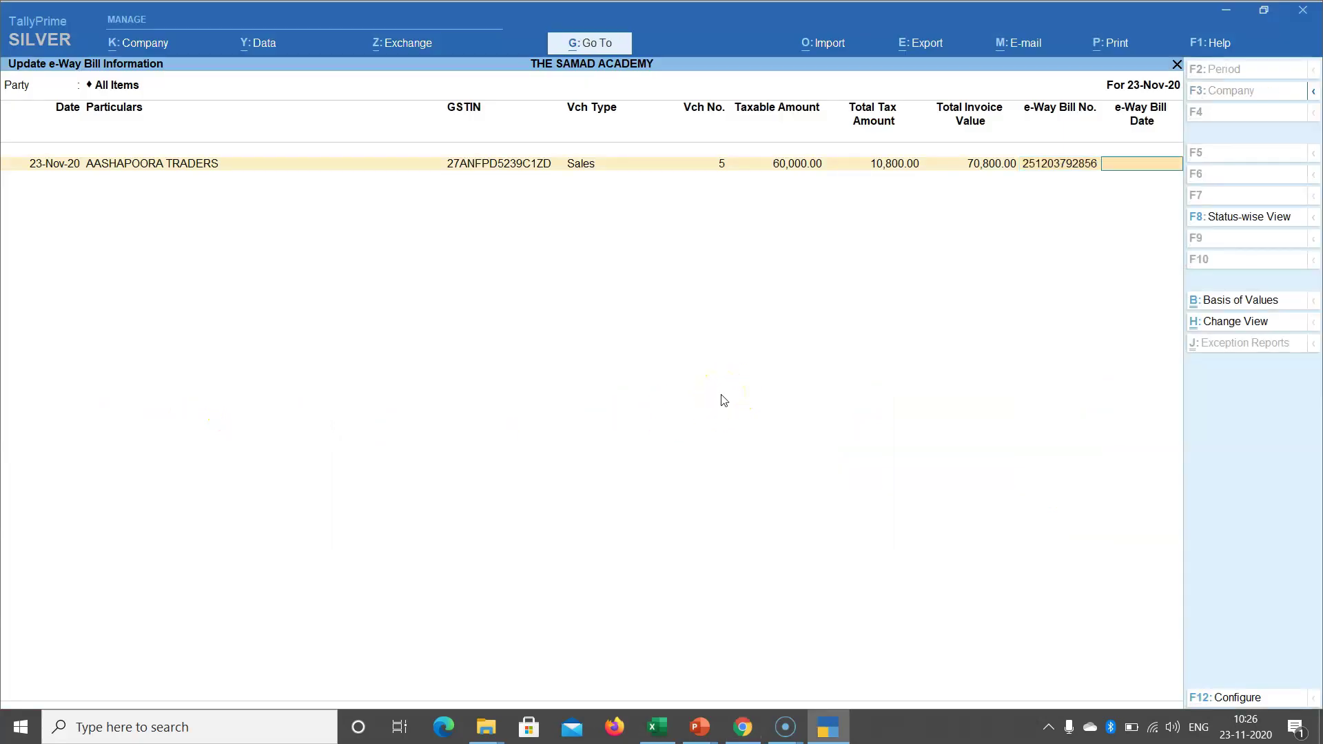
key("alt+Tab")
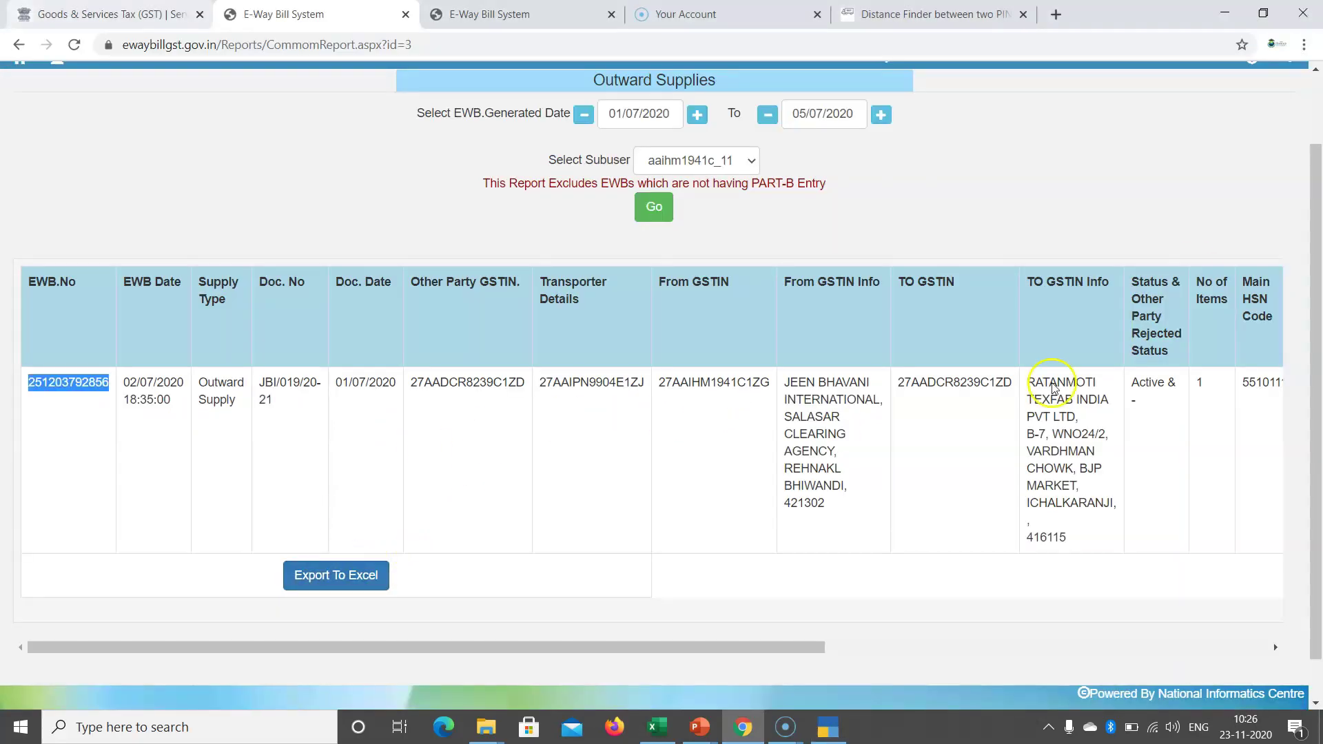
key("alt+Tab")
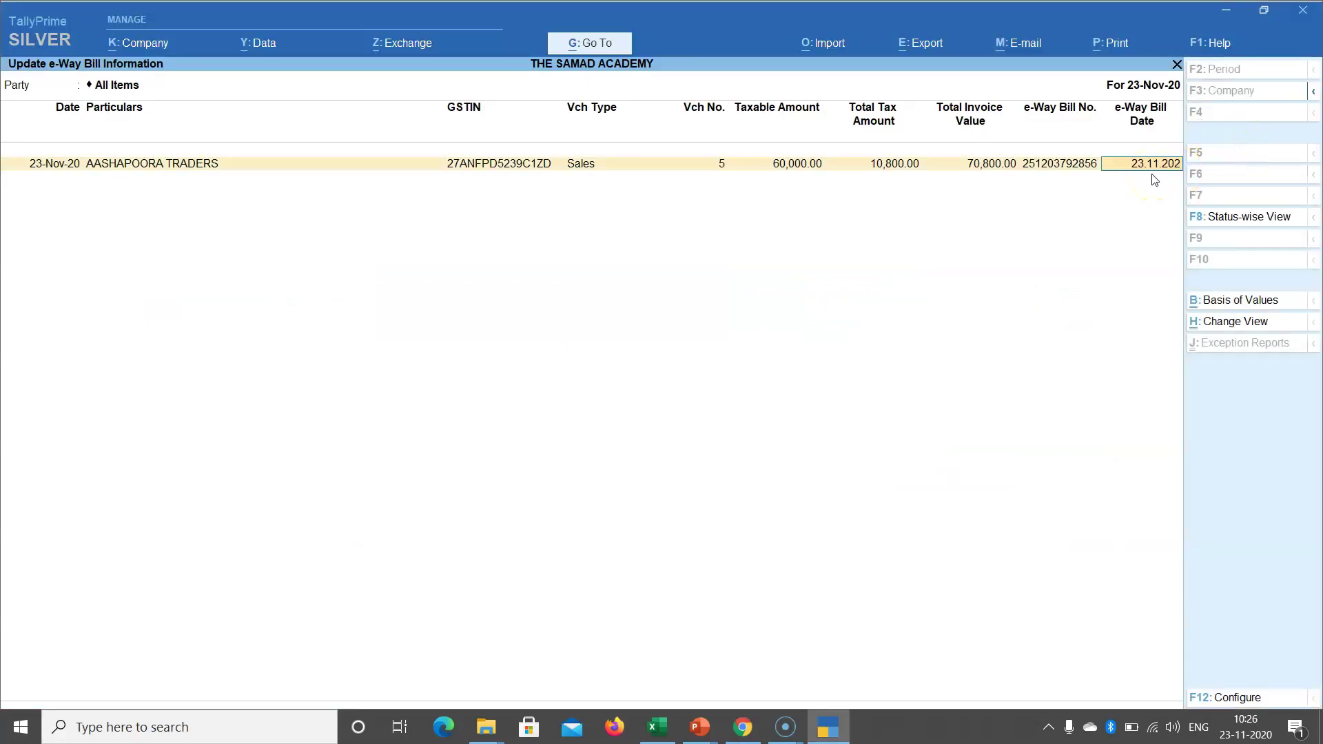
key("Return")
key("Return")
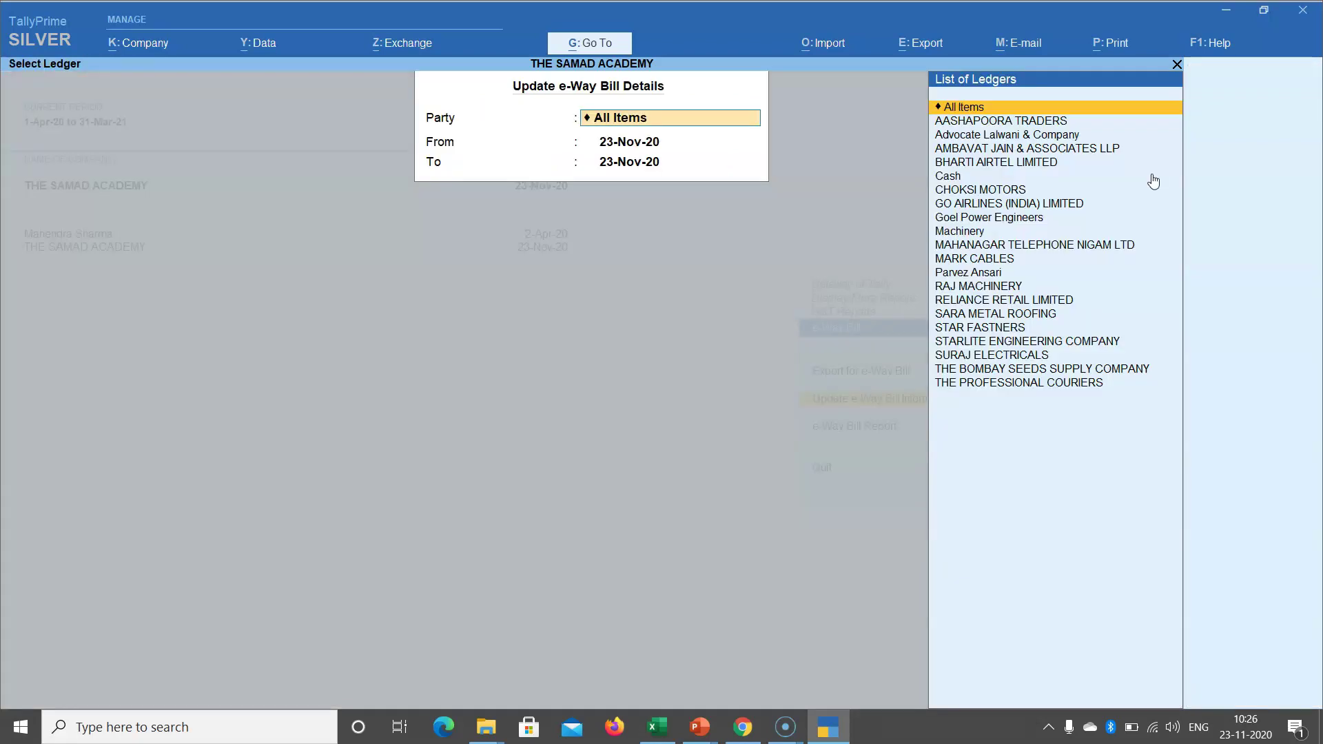
key("Escape")
Check the e-Way Bill Report, then return to the portal's Outward Supplies report
key("Down")
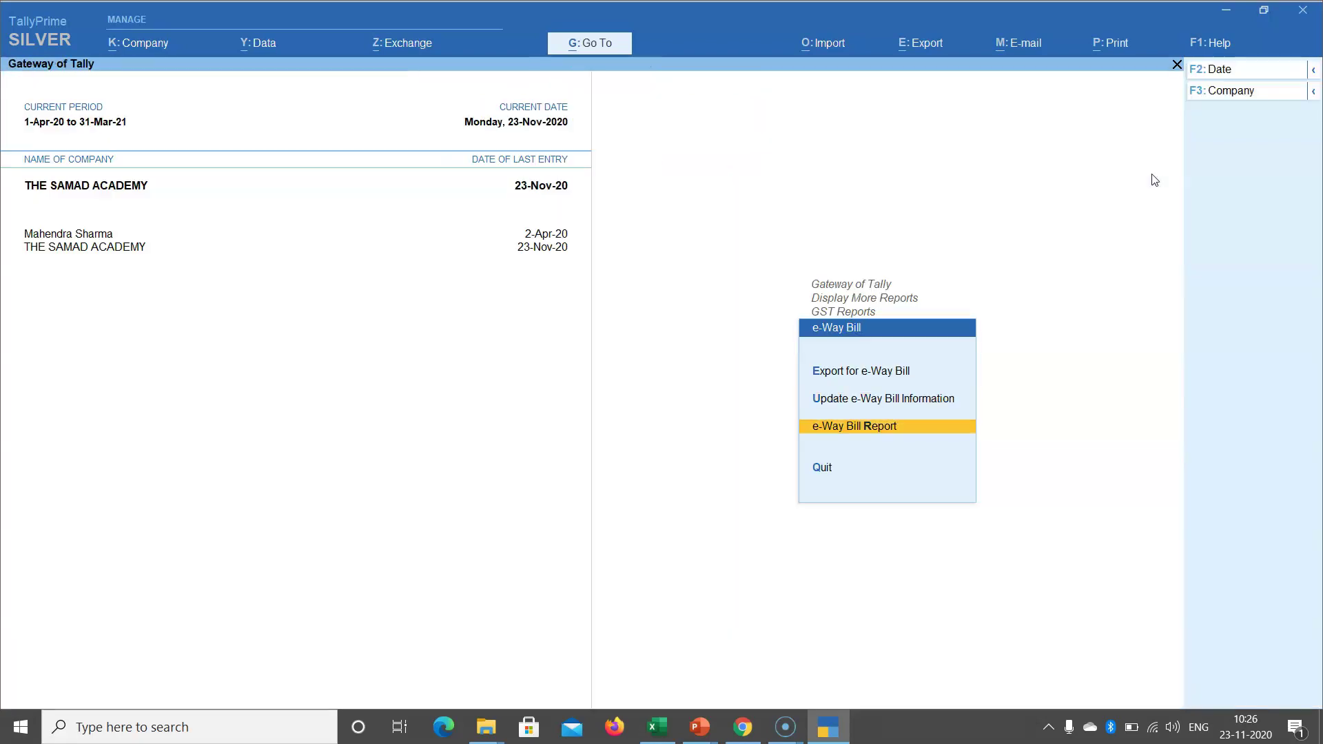
key("Return")
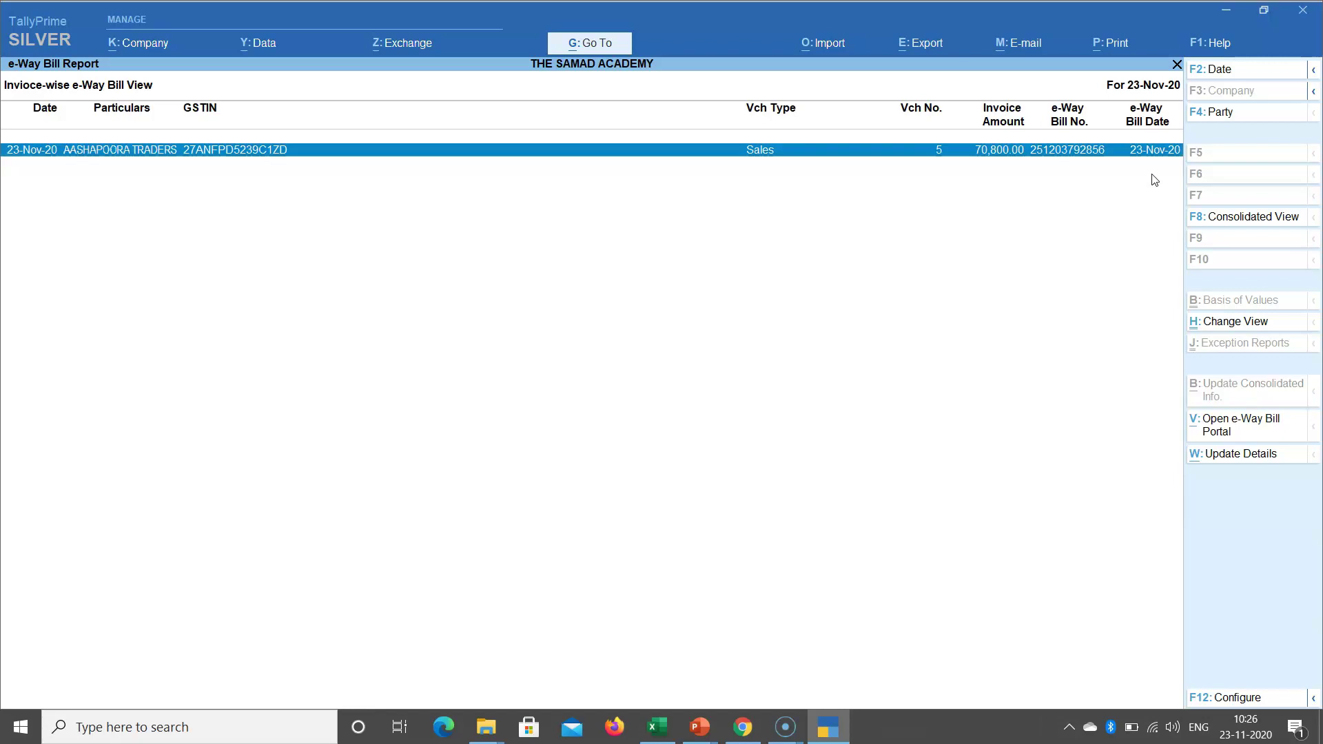
key("alt+Tab")
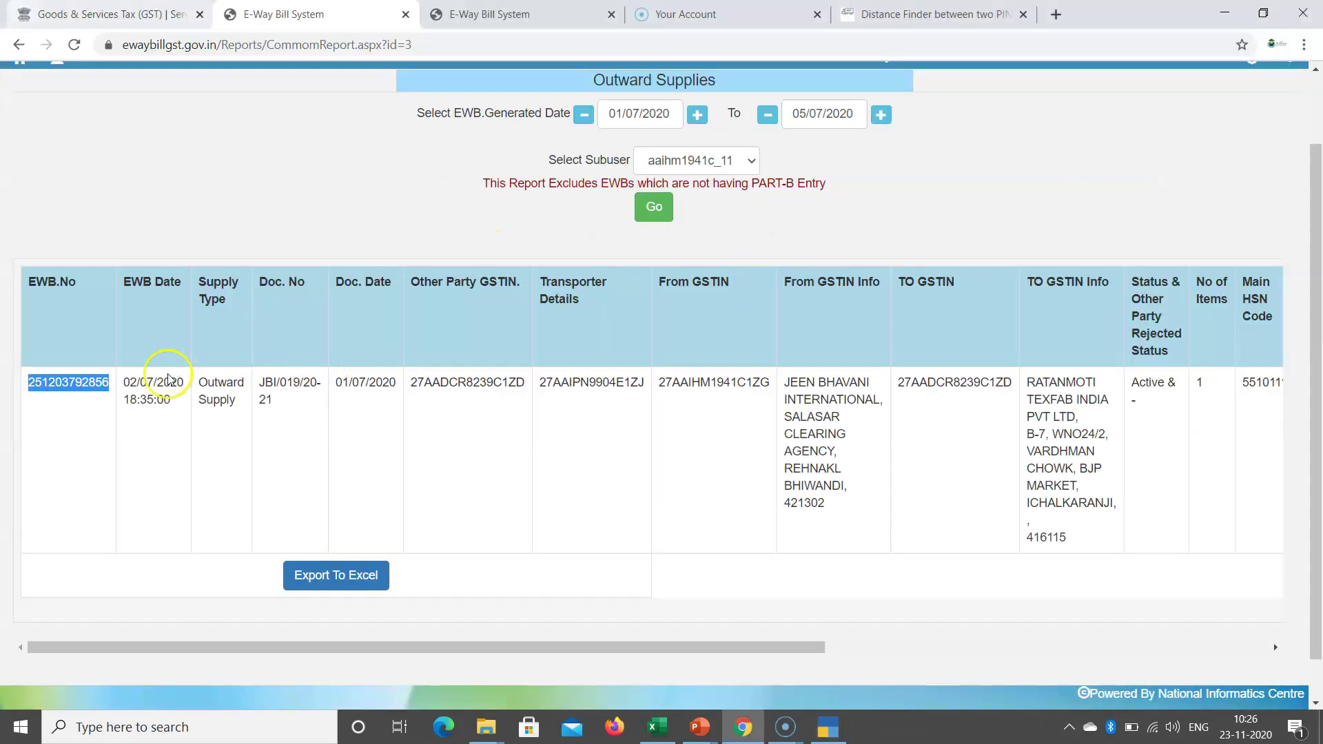
Review the report's supply type and GSTINs, then export it as CommonReport.xls and open it
left_click_drag(207, 383, 619, 383)
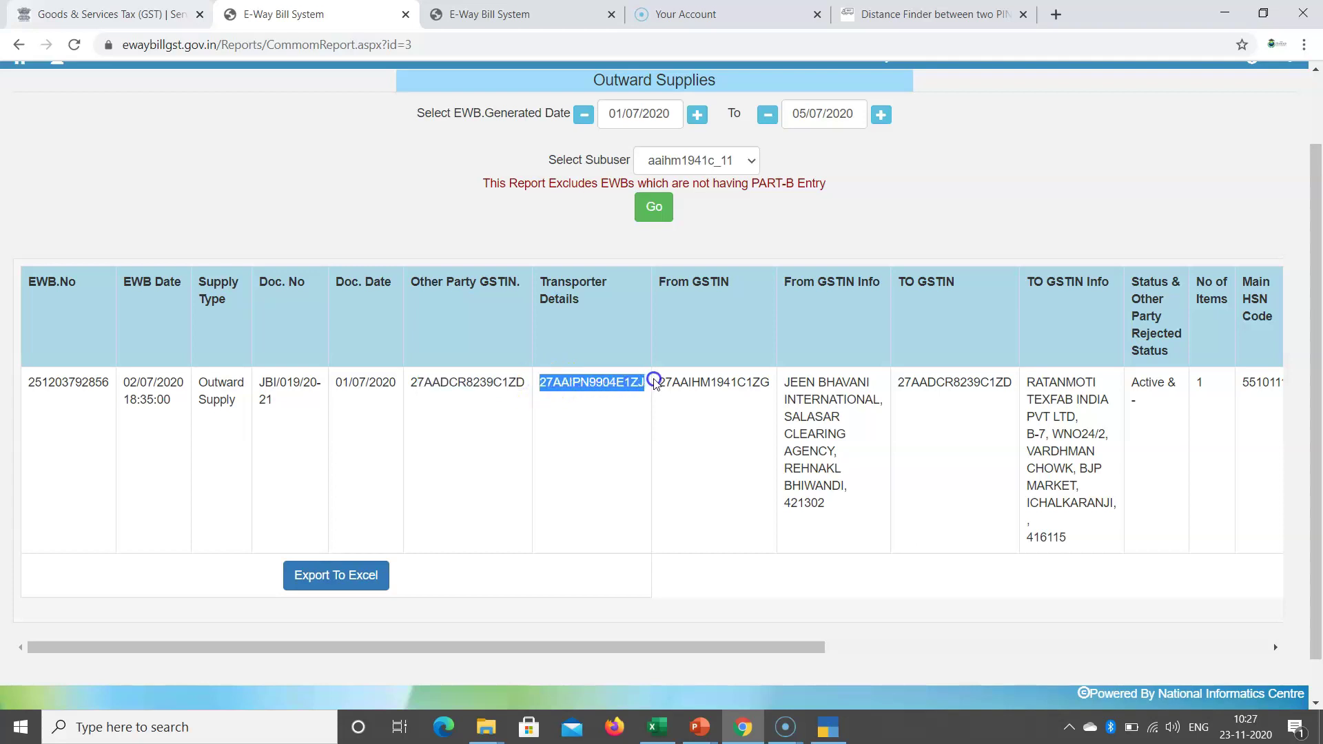
left_click_drag(875, 383, 813, 416)
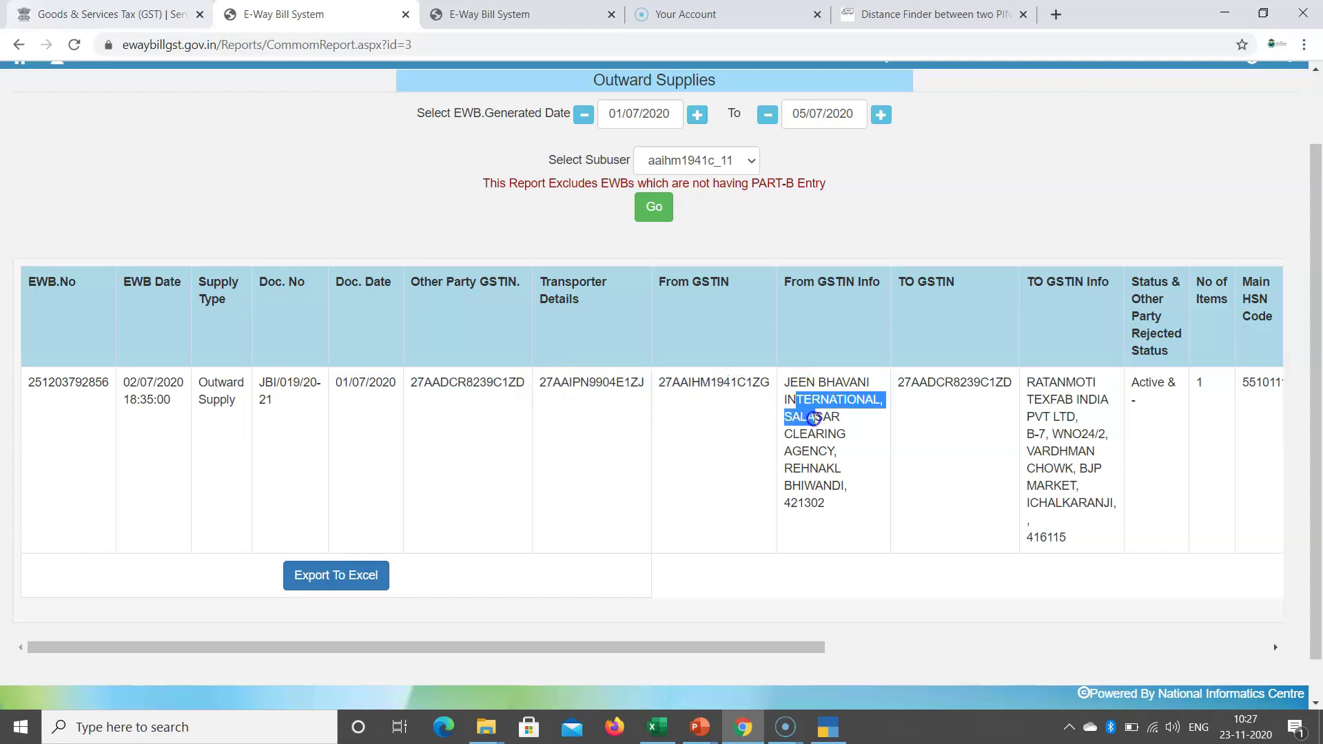
left_click_drag(904, 383, 1080, 434)
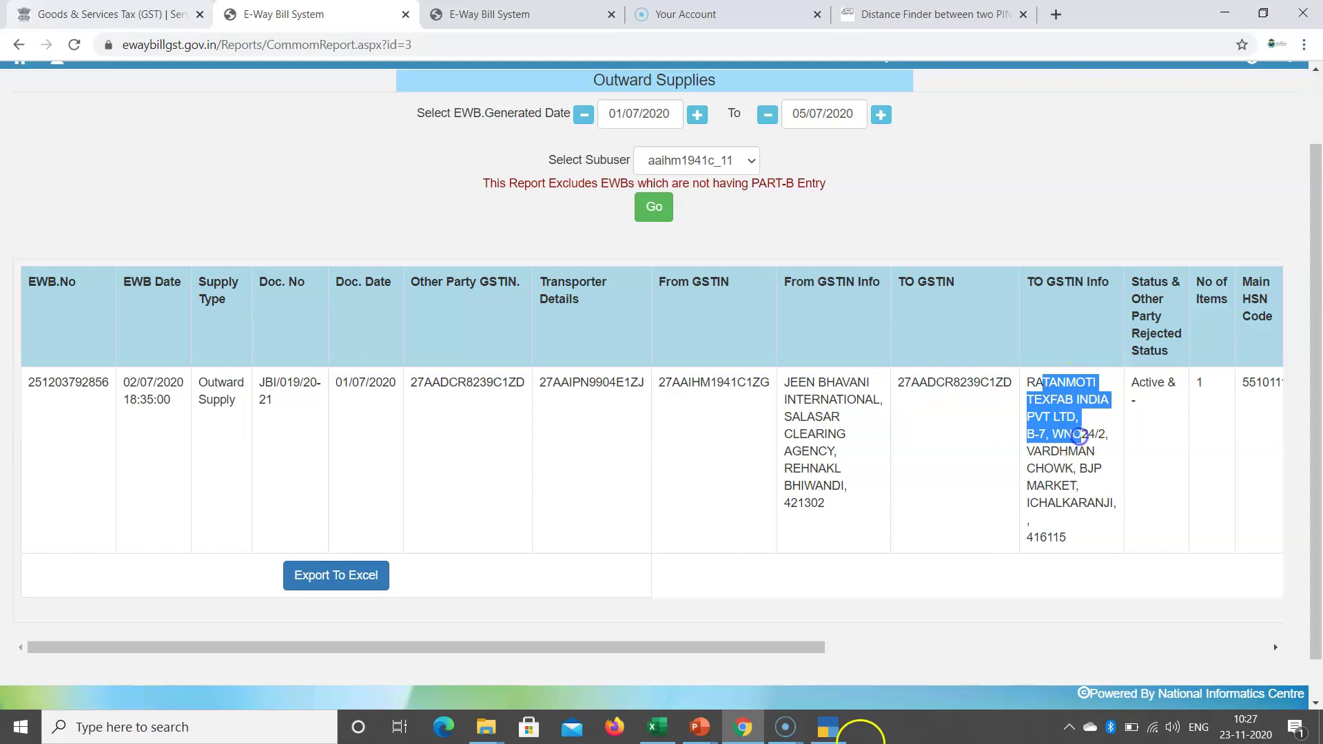
left_click_drag(779, 648, 820, 655)
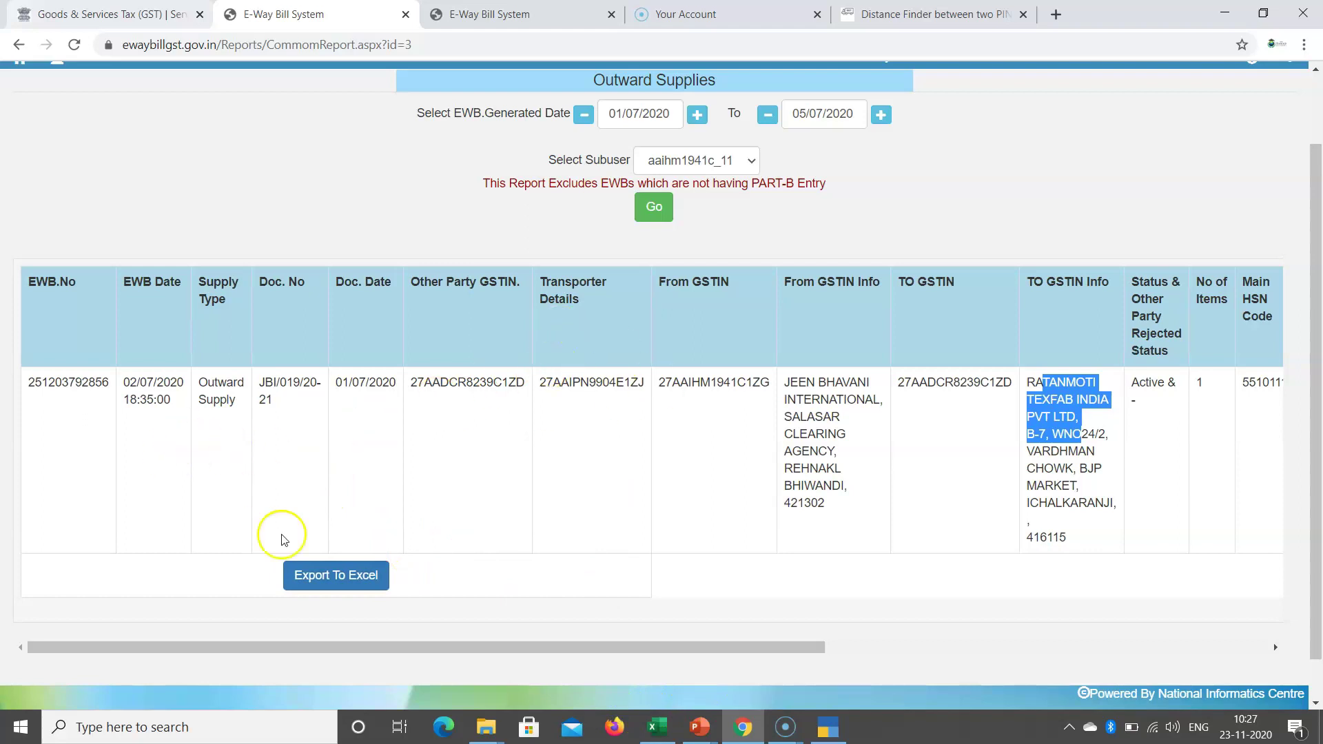
left_click(328, 585)
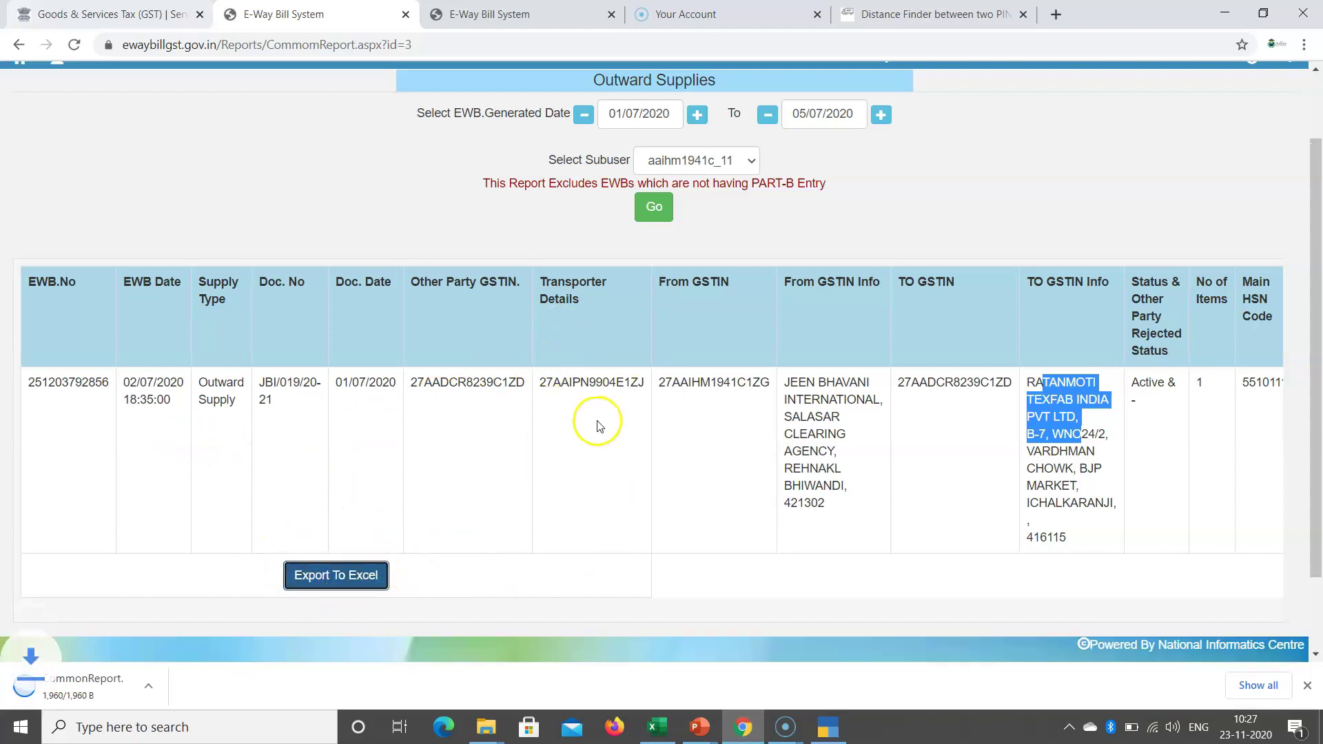
left_click(94, 687)
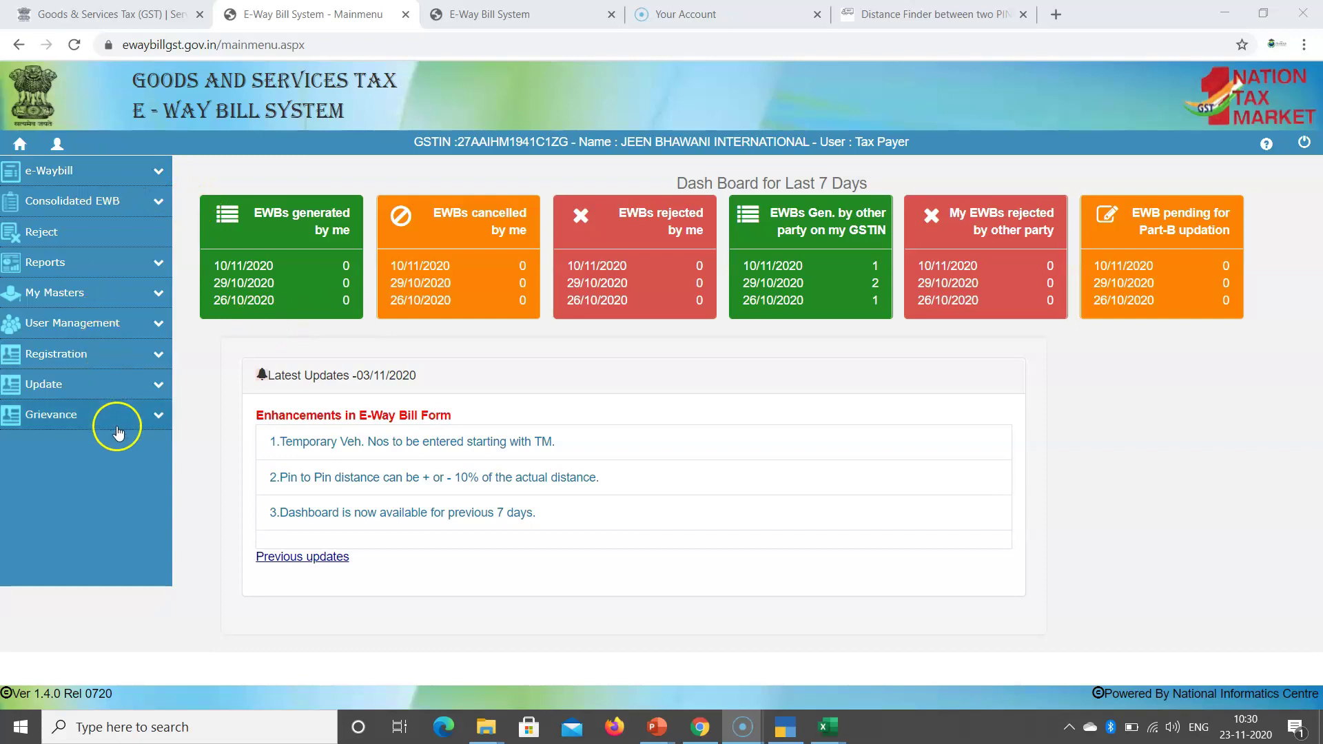
Expand the e-Waybill sidebar menu to show its generate, cancel and print options
left_click(159, 175)
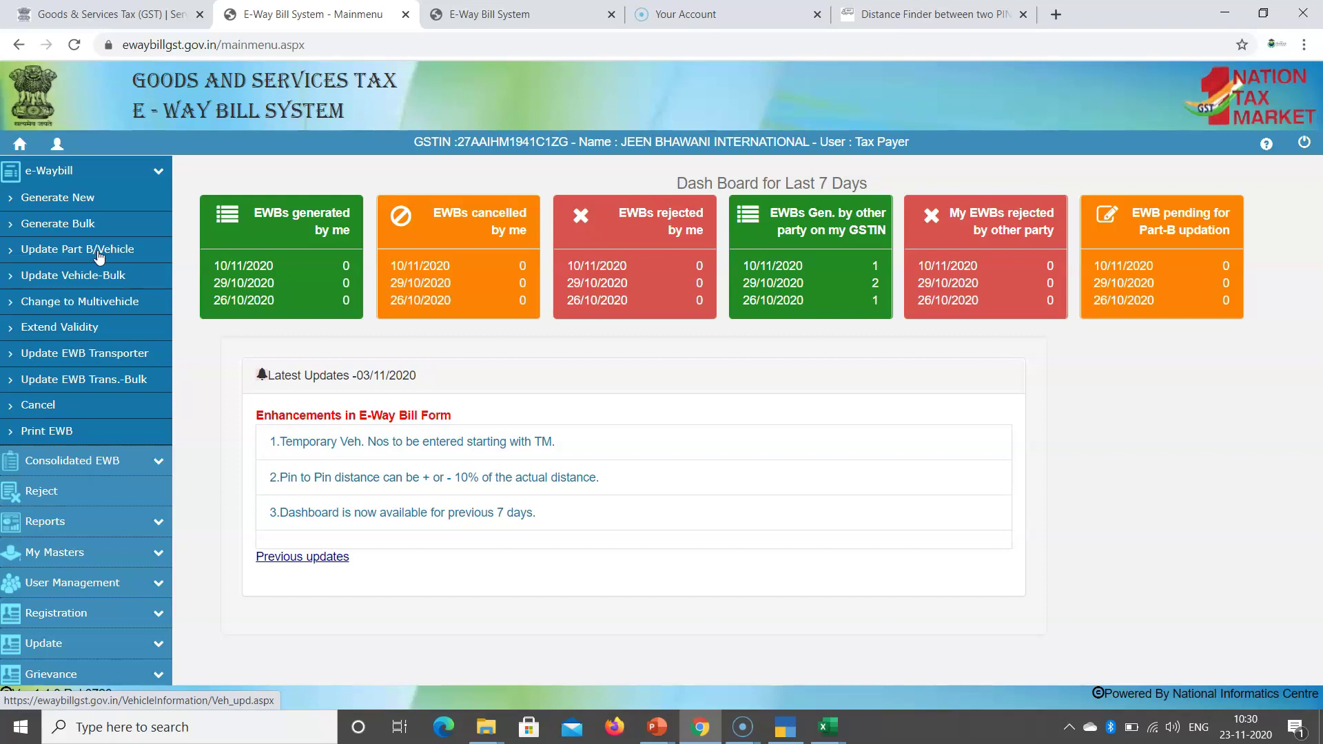
left_click(102, 313)
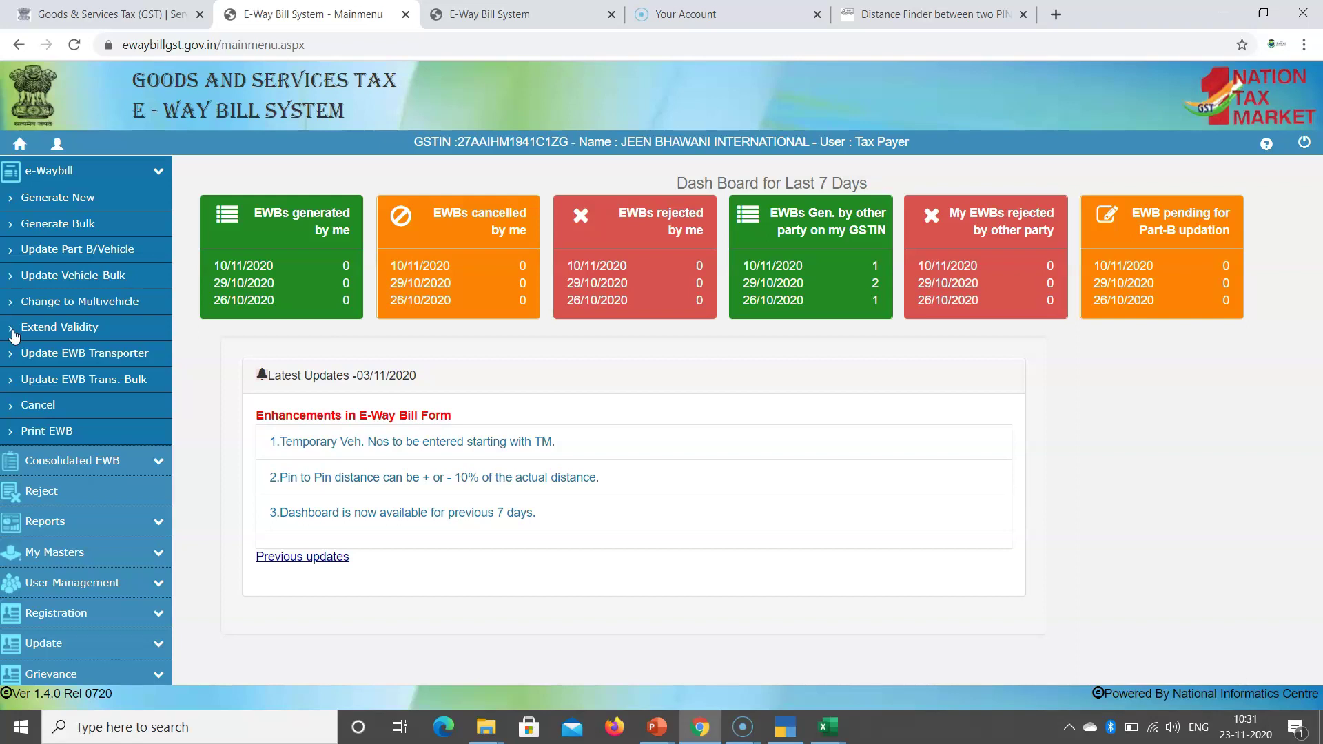
left_click(7, 330)
Open the Print e-Way Bill page and check the sales voucher's e-way bill details in TallyPrime
left_click(35, 436)
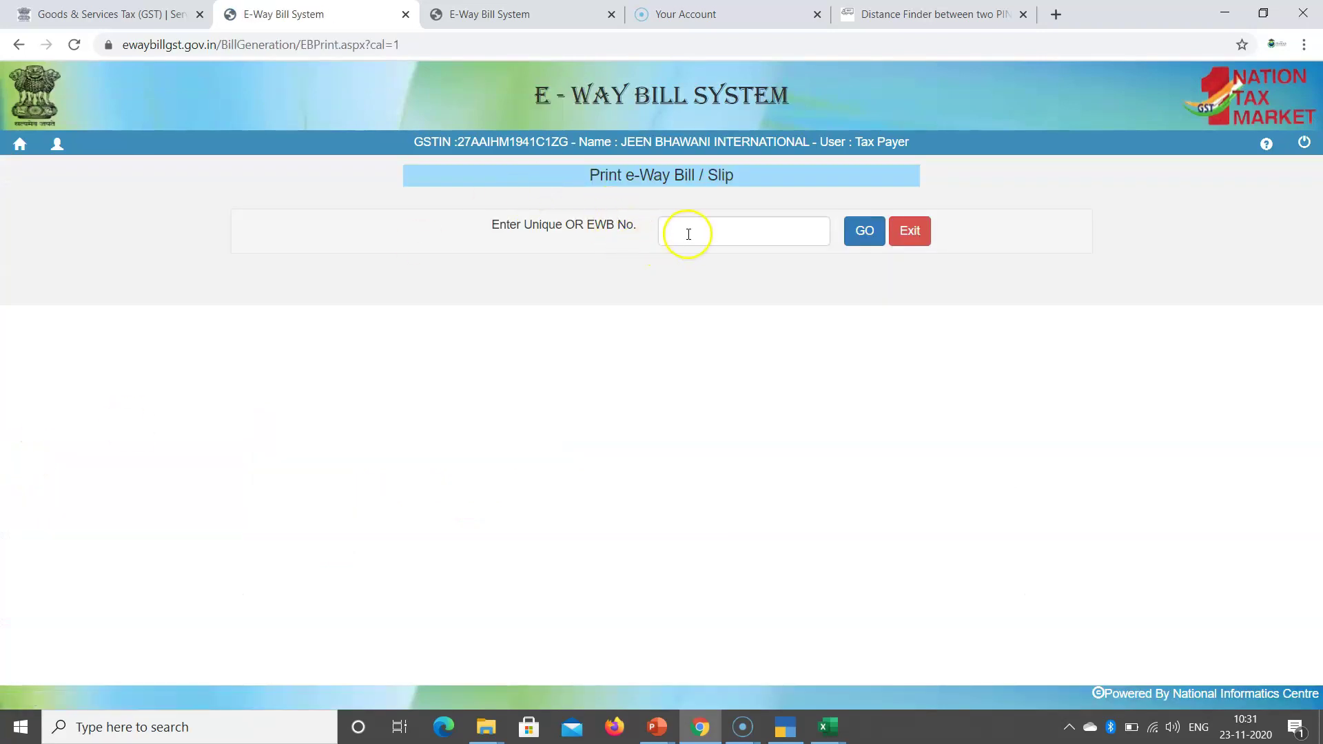
left_click(782, 727)
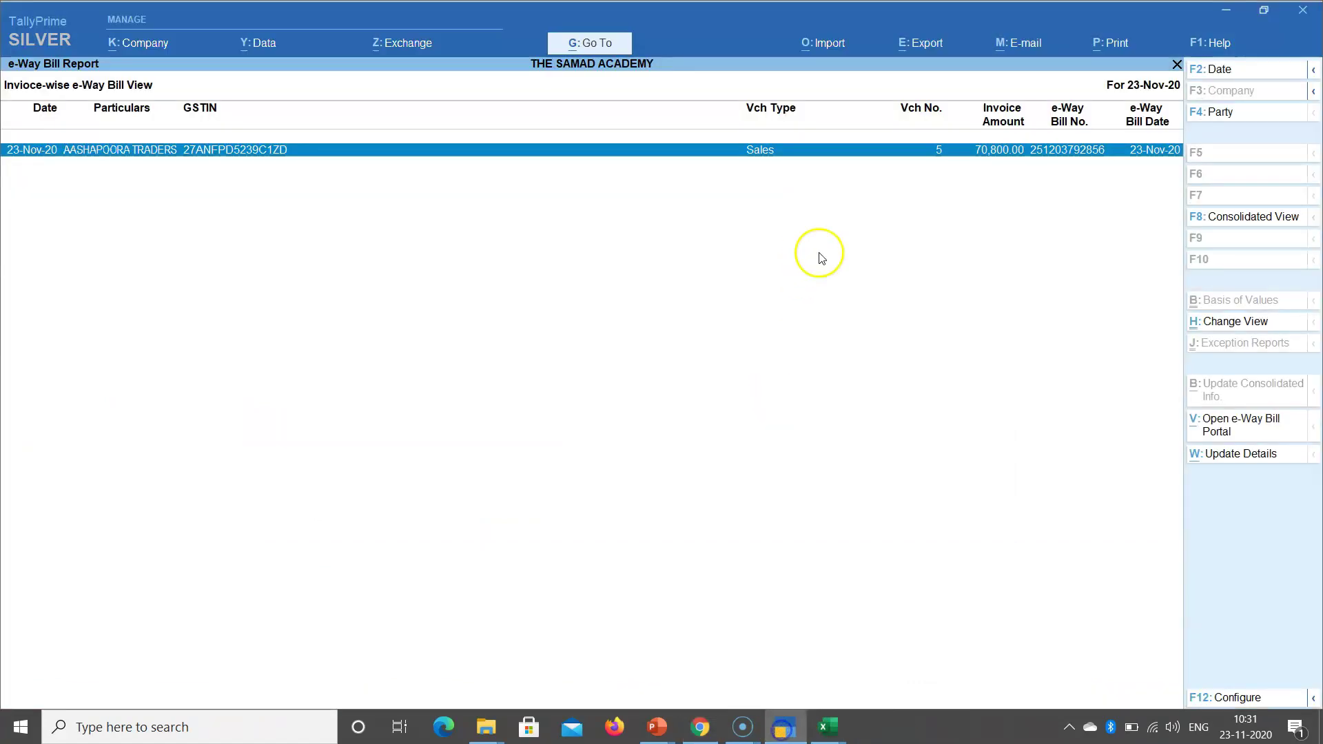
left_click(1043, 144)
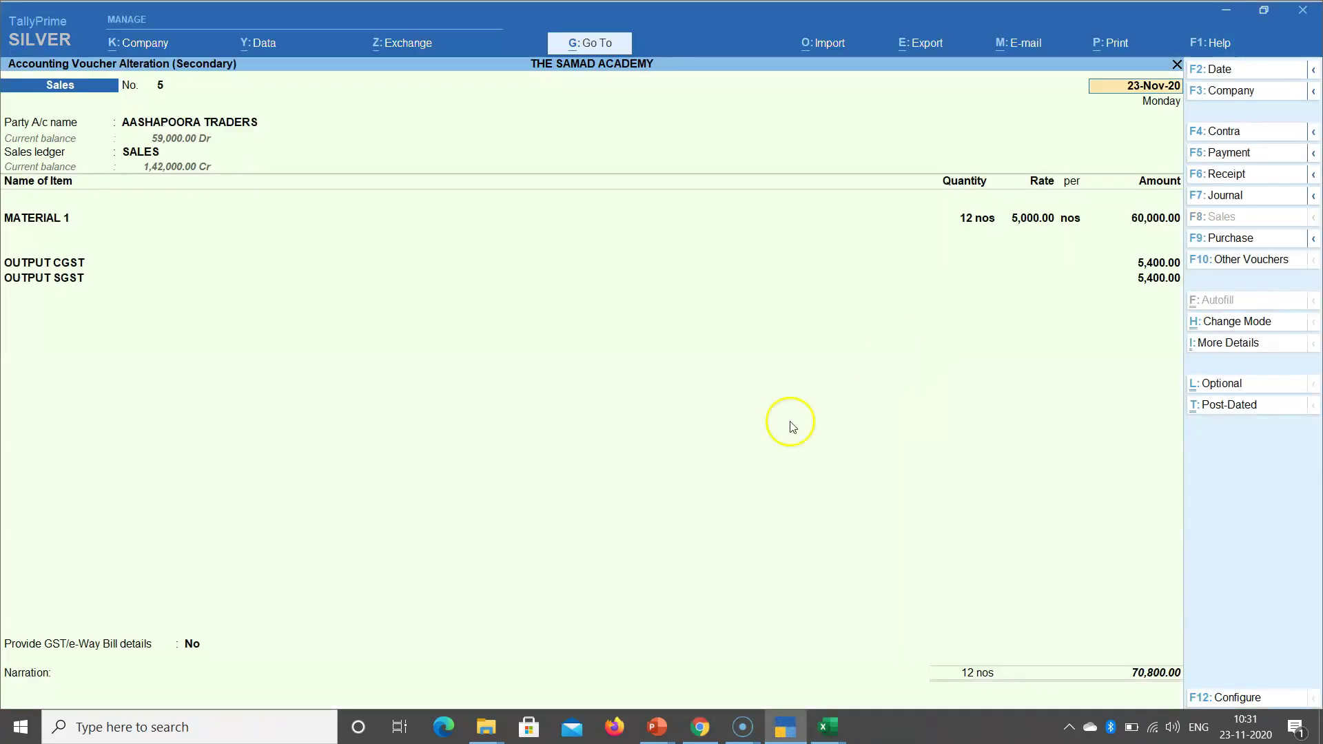
left_click(195, 646)
key("Down")
key("Return")
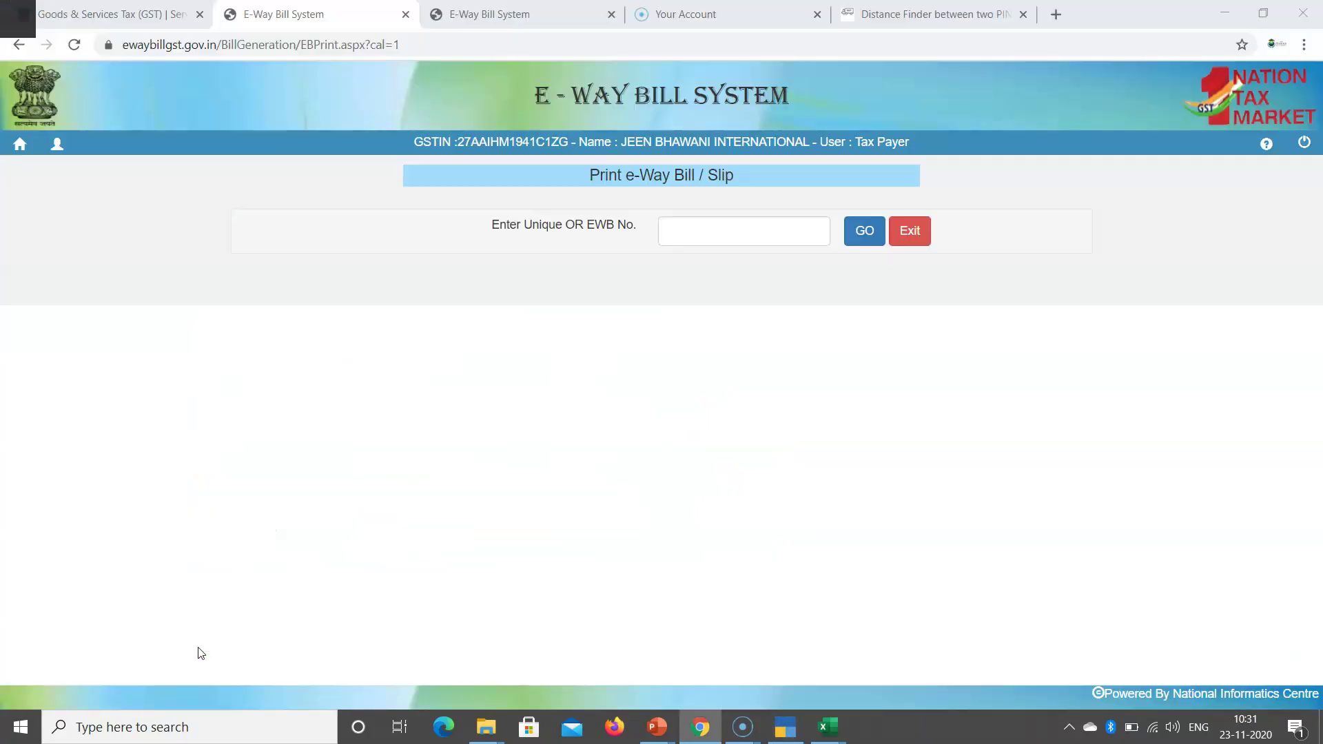
key("alt+Tab")
left_click(686, 231)
key("ctrl+v")
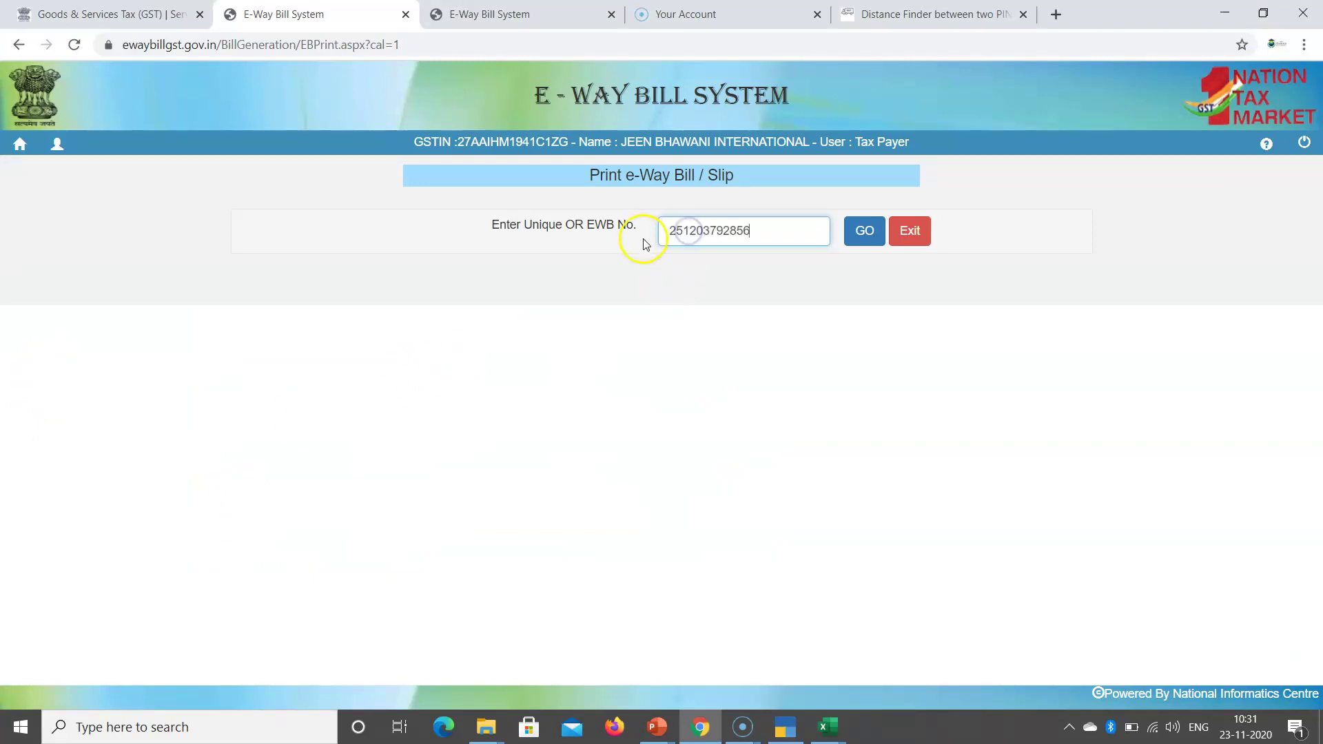
left_click(853, 246)
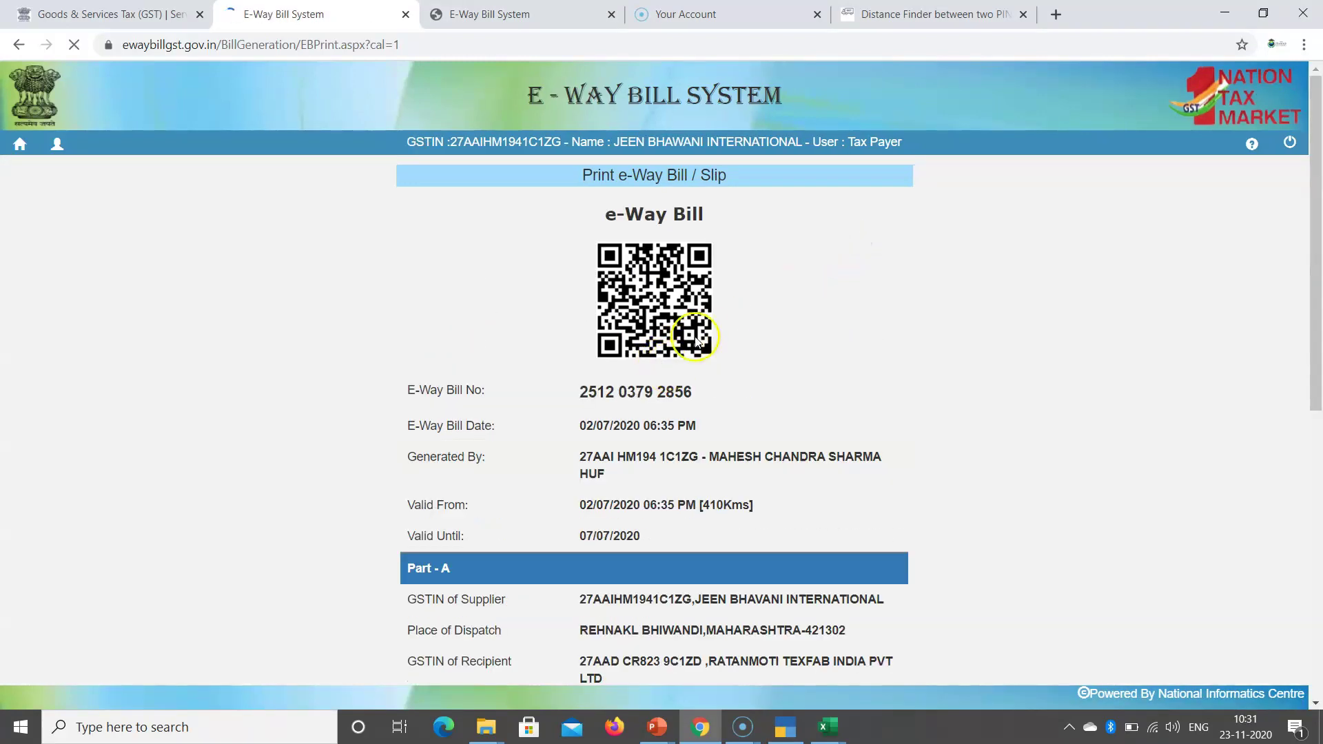
scroll(707, 333, "down", 2)
scroll(707, 333, "down", 2)
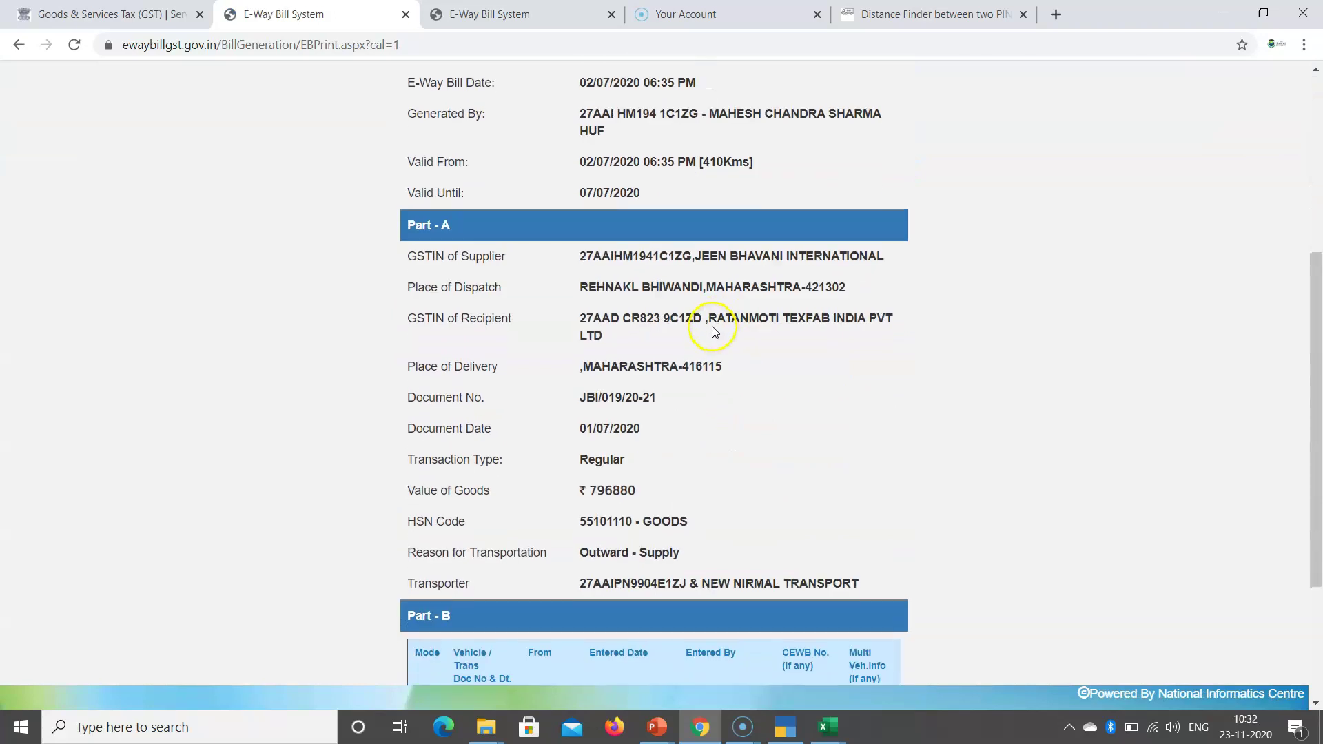
scroll(713, 324, "up", 2)
scroll(713, 325, "up", 3)
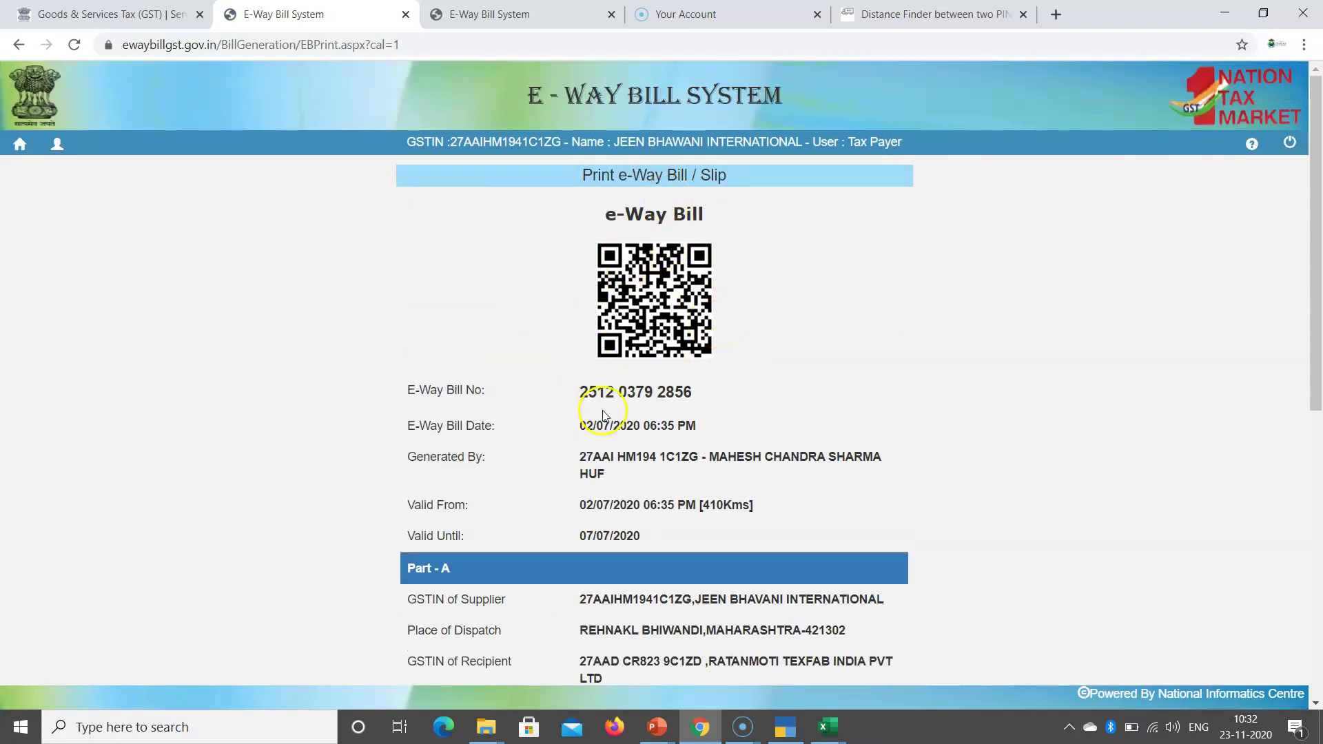
left_click_drag(605, 213, 706, 213)
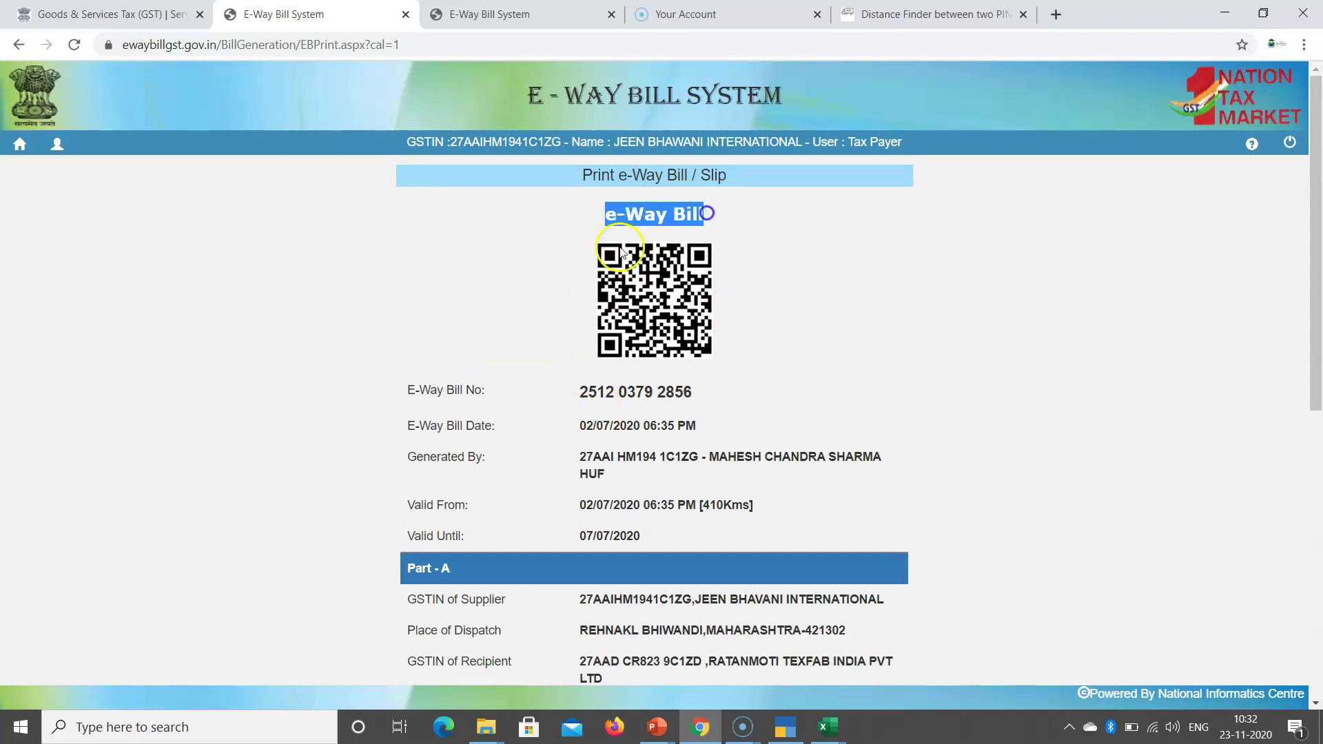
left_click_drag(580, 426, 642, 427)
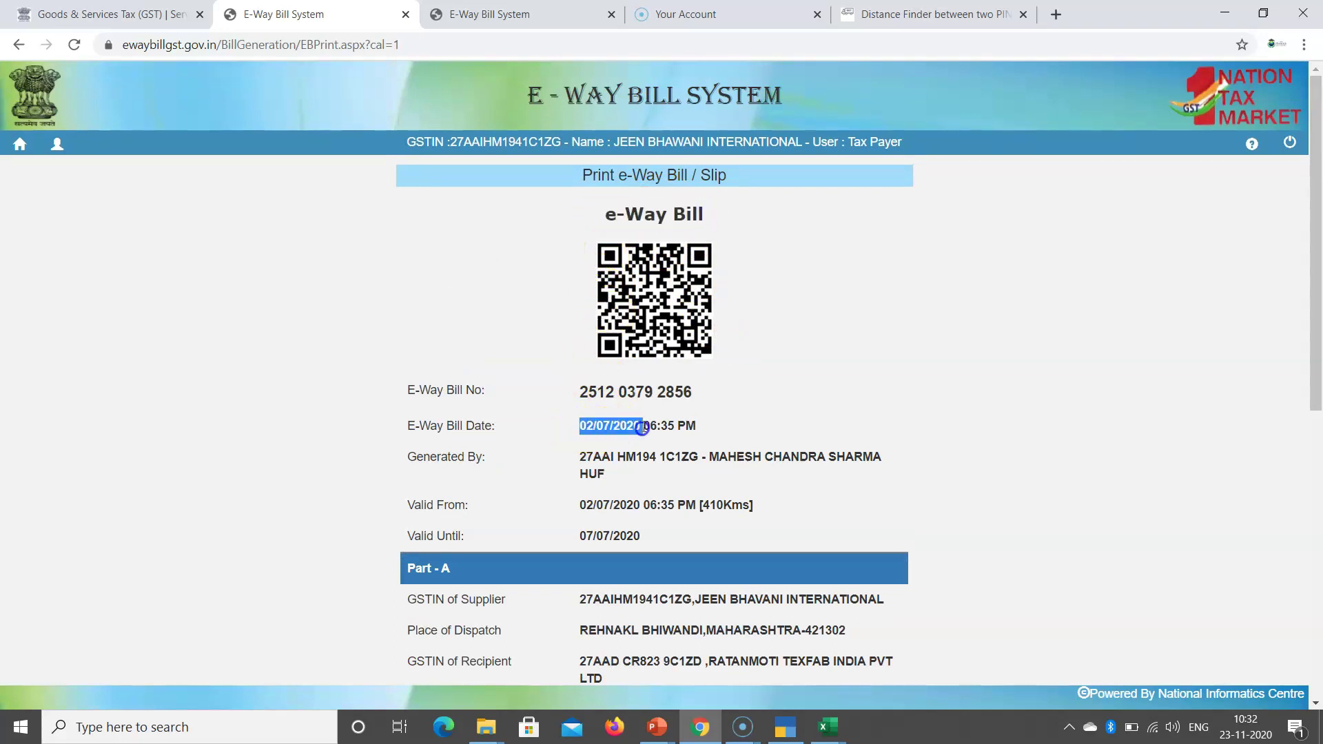
left_click_drag(579, 391, 675, 389)
left_click_drag(590, 463, 694, 458)
scroll(694, 449, "down", 1)
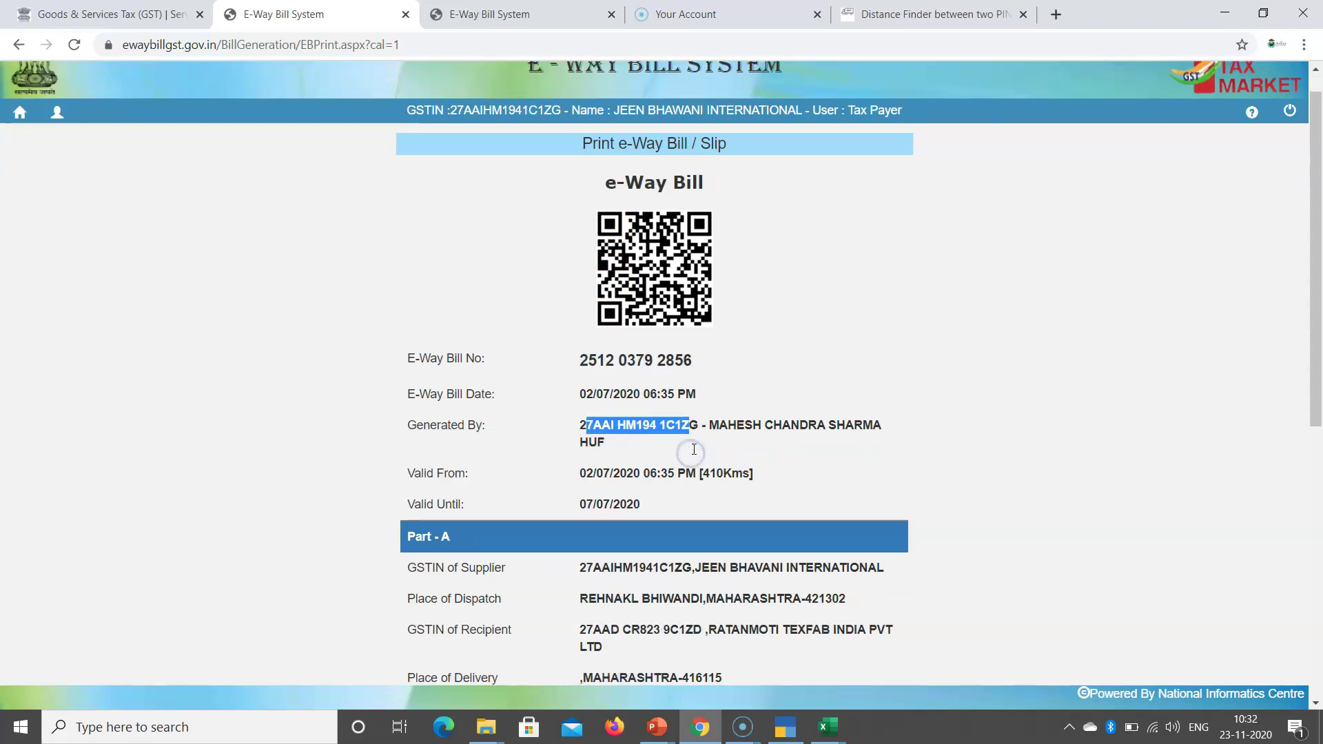
scroll(694, 450, "down", 1)
scroll(706, 381, "down", 1)
left_click_drag(582, 332, 772, 332)
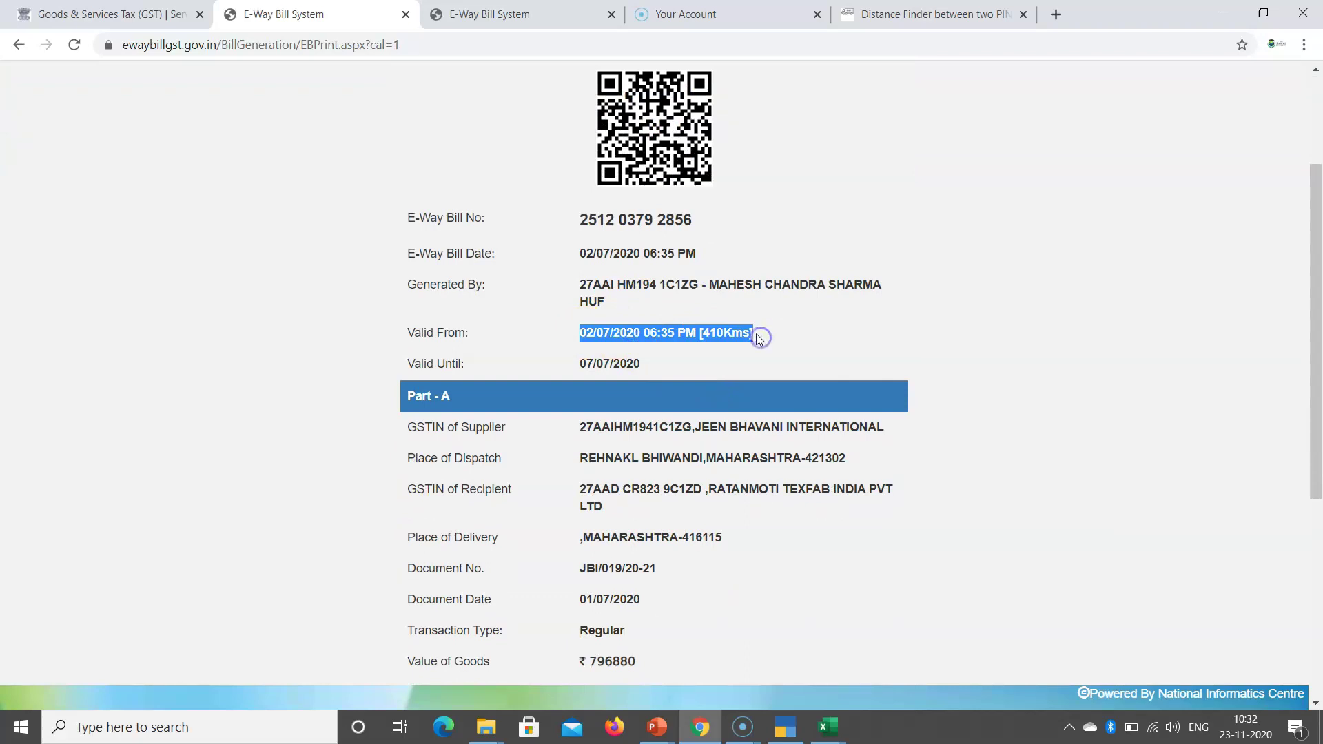
left_click_drag(581, 364, 750, 333)
left_click_drag(580, 252, 627, 252)
left_click_drag(581, 369, 631, 361)
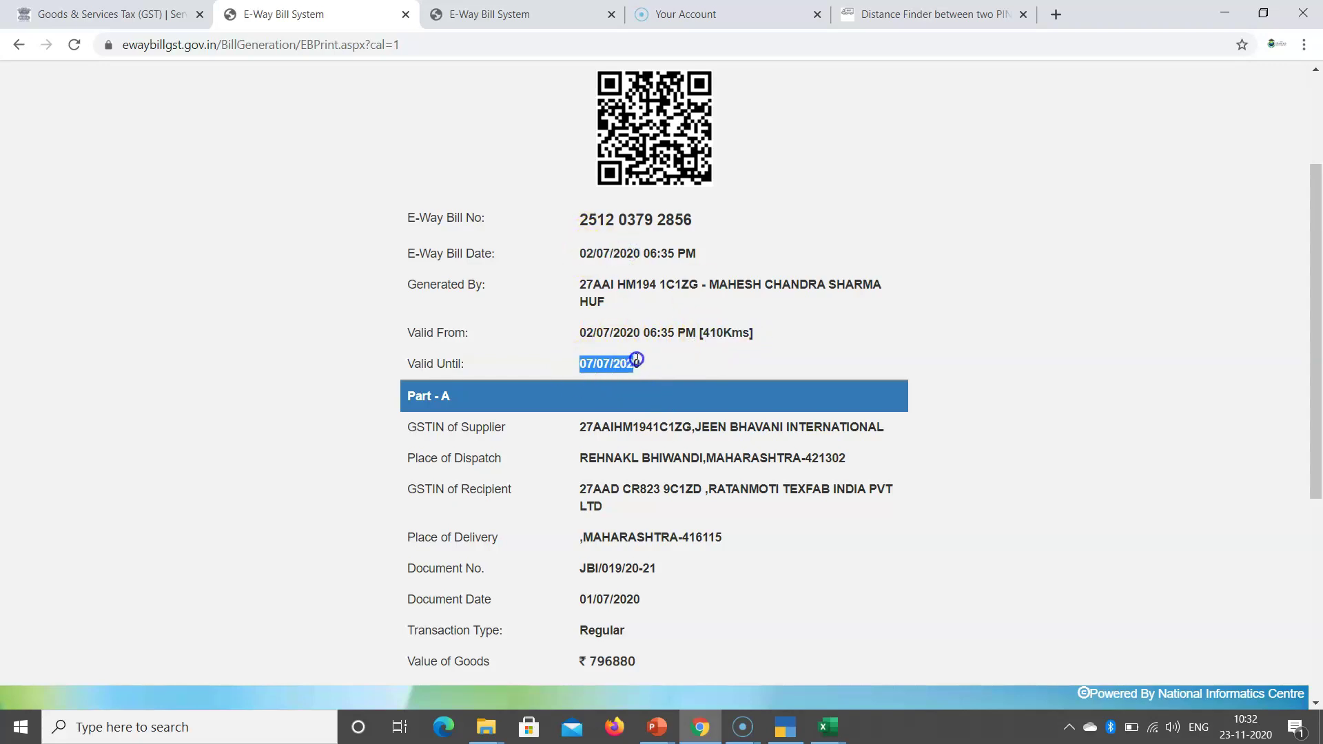
scroll(642, 358, "down", 2)
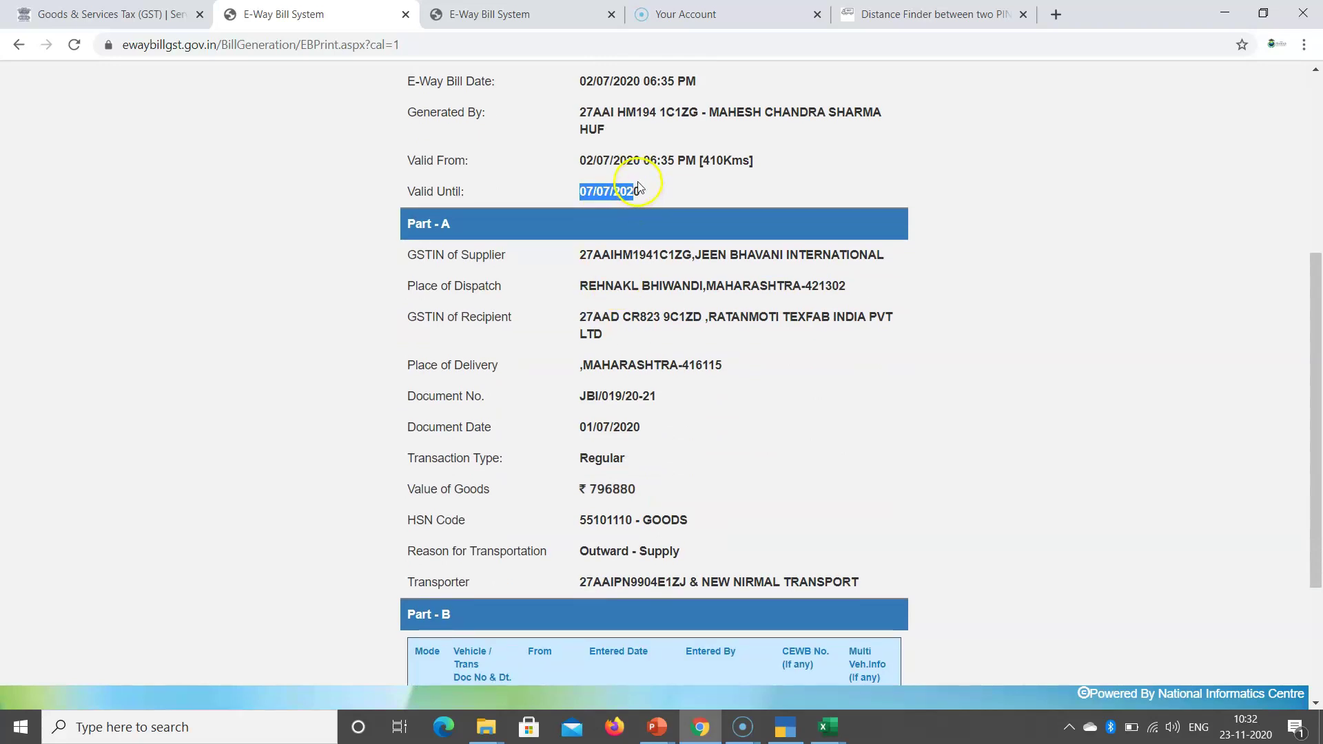
left_click_drag(406, 255, 701, 528)
left_click(710, 458)
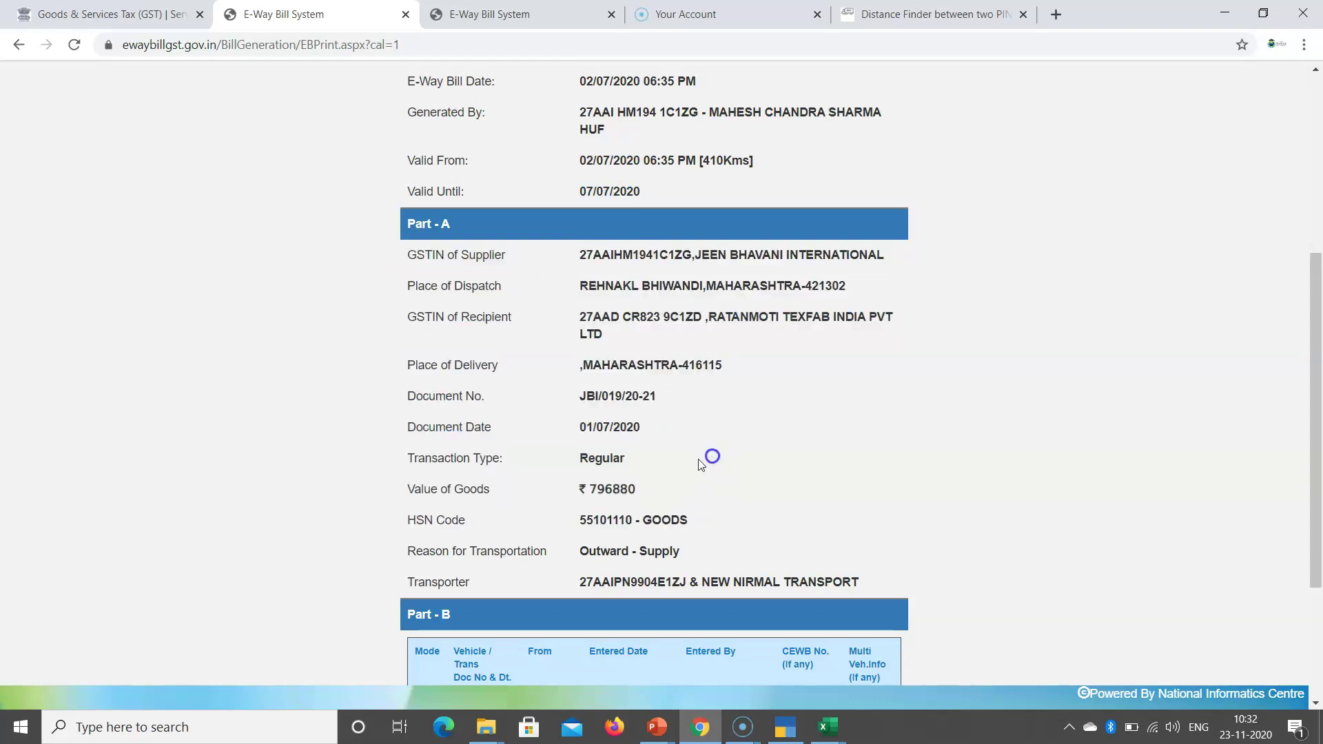
scroll(671, 470, "down", 3)
Review the slip's HSN 55101110, Outward supply reason, transporter and Road Part-B details
left_click_drag(585, 350, 685, 349)
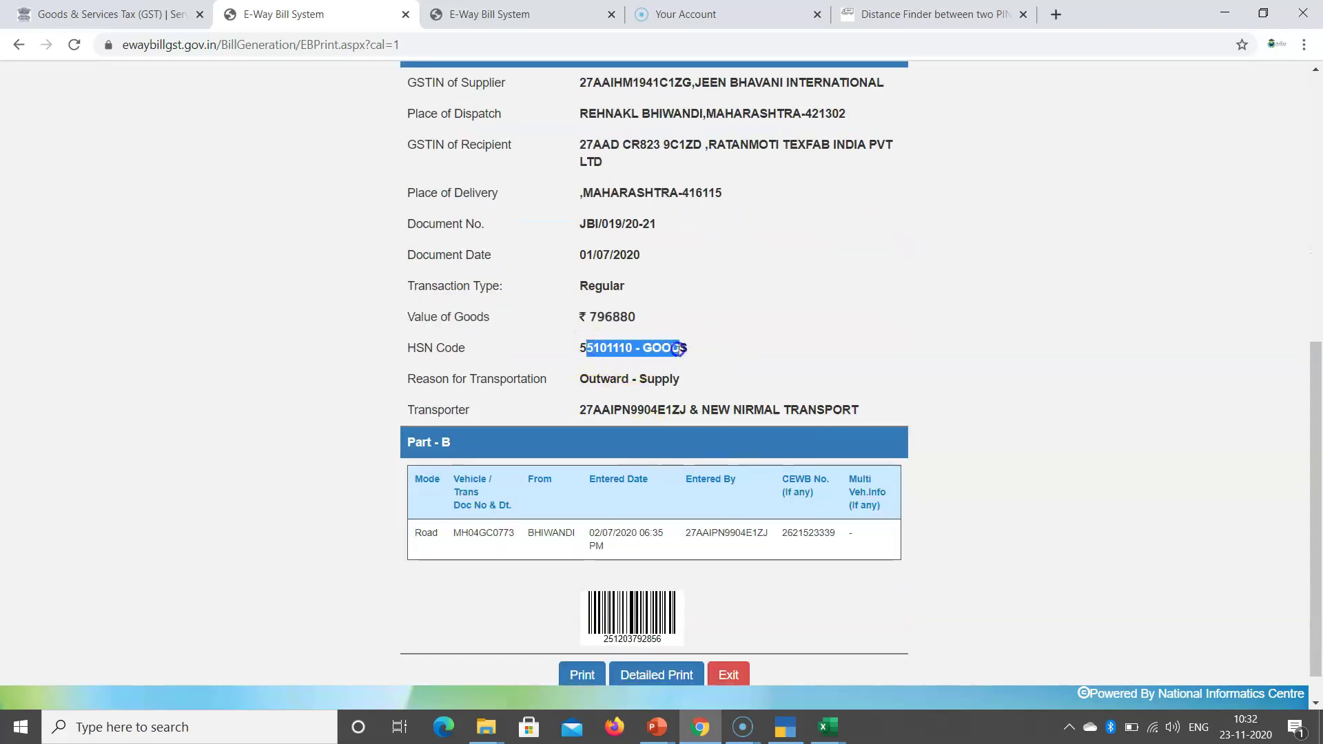
left_click_drag(578, 379, 709, 384)
left_click_drag(581, 410, 886, 401)
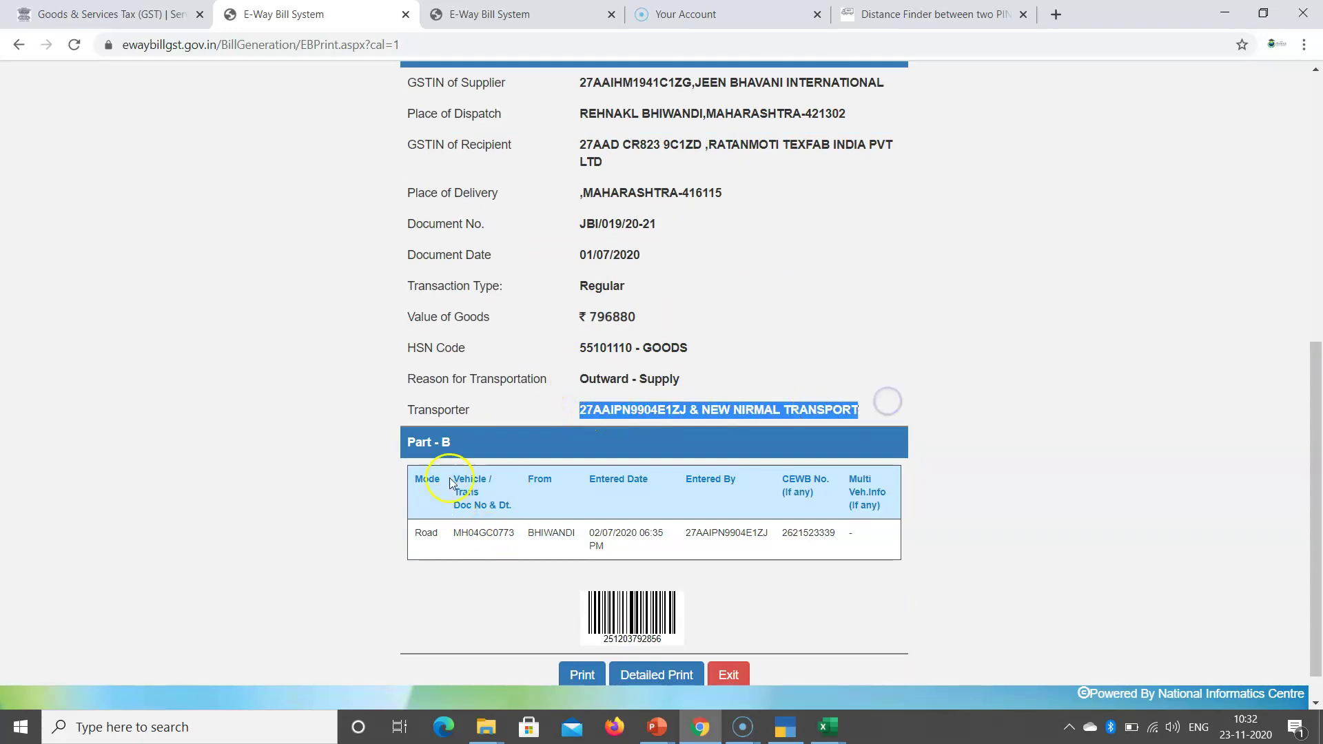
left_click_drag(438, 533, 572, 533)
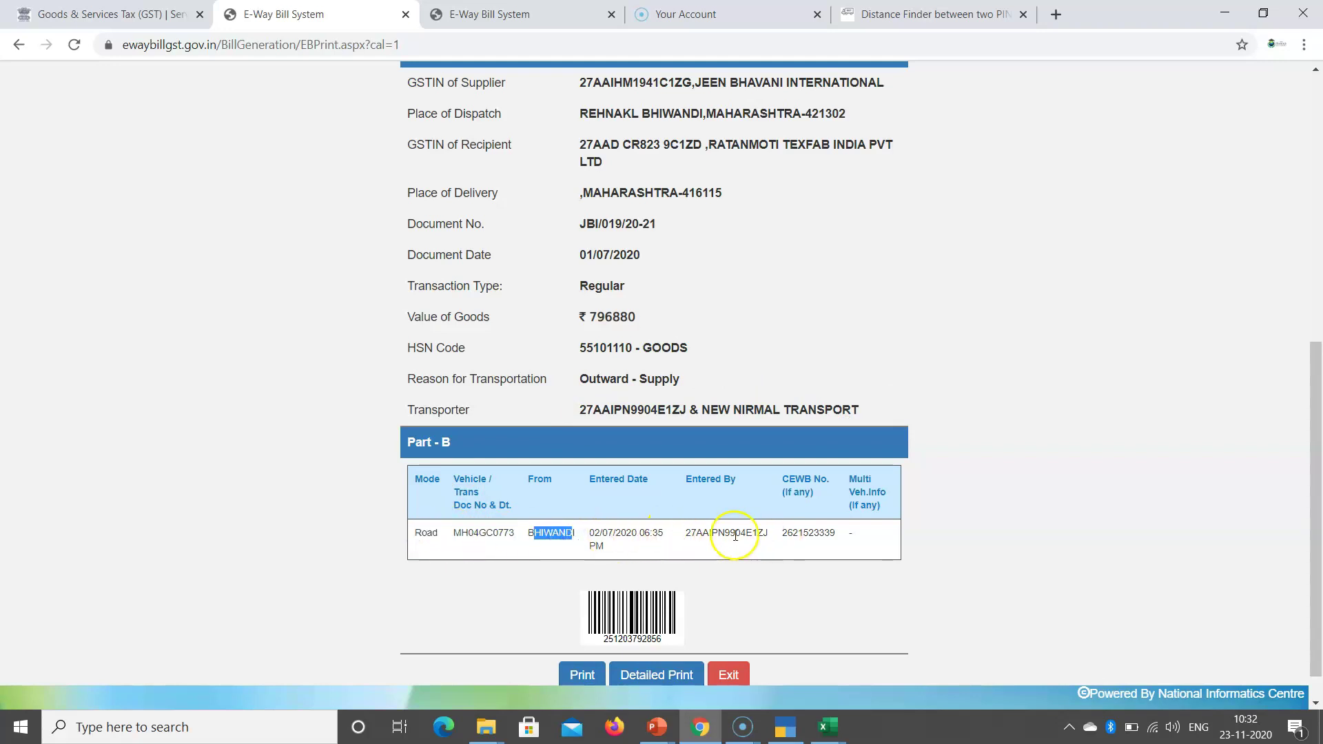
left_click_drag(689, 532, 761, 532)
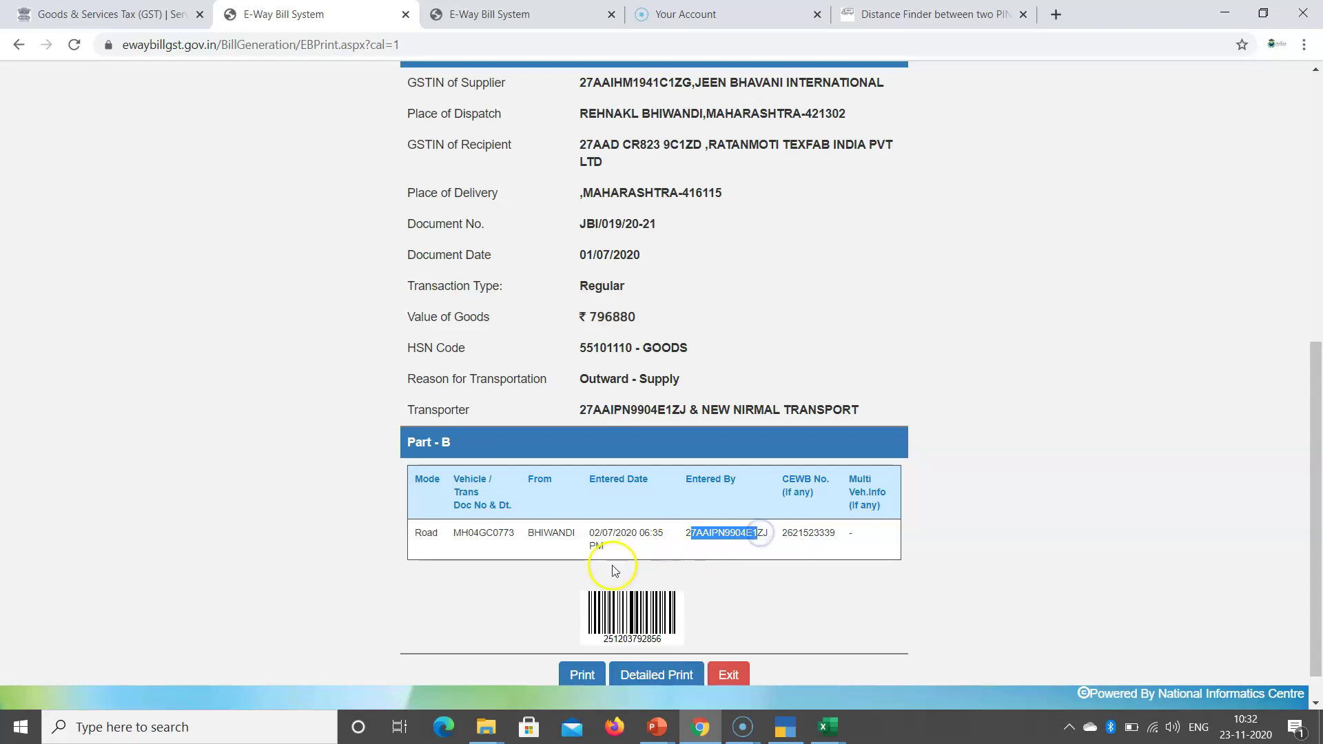
Look over the barcode, scroll back to the top and return to the dashboard
scroll(613, 570, "down", 1)
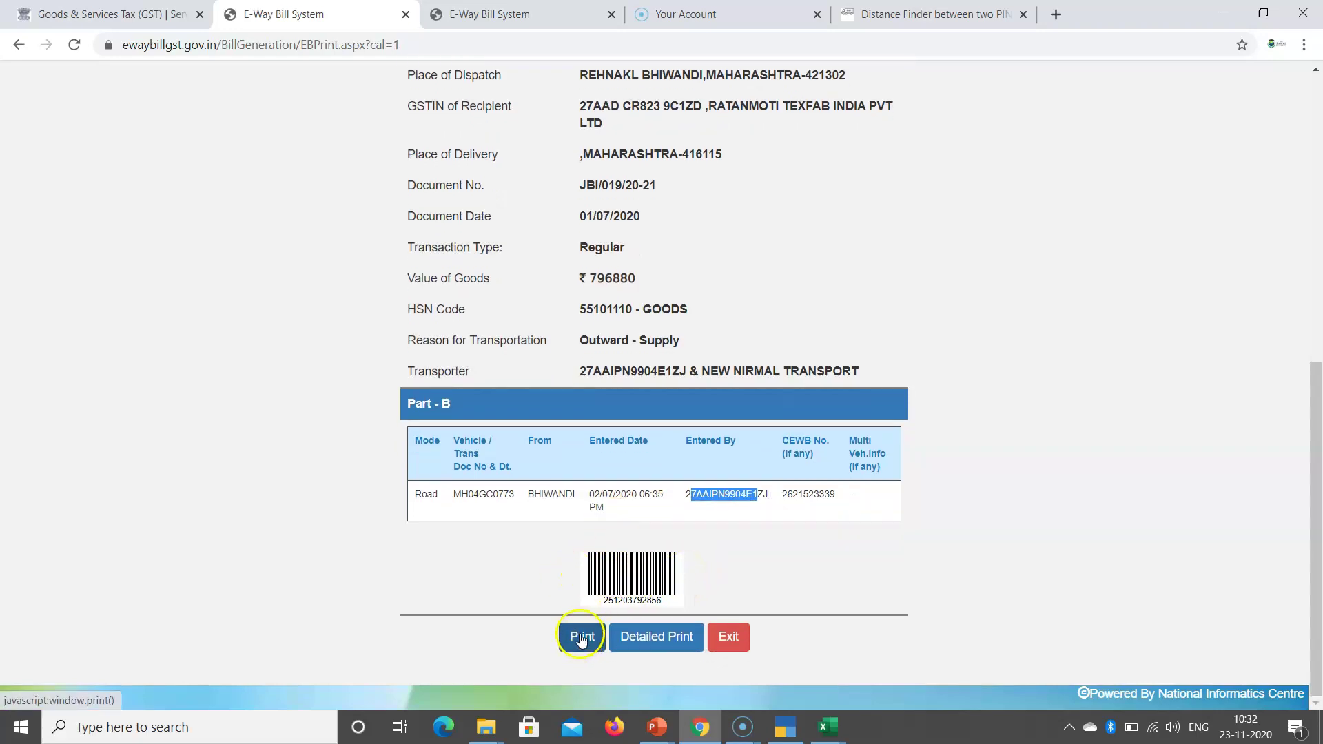
scroll(566, 199, "up", 7)
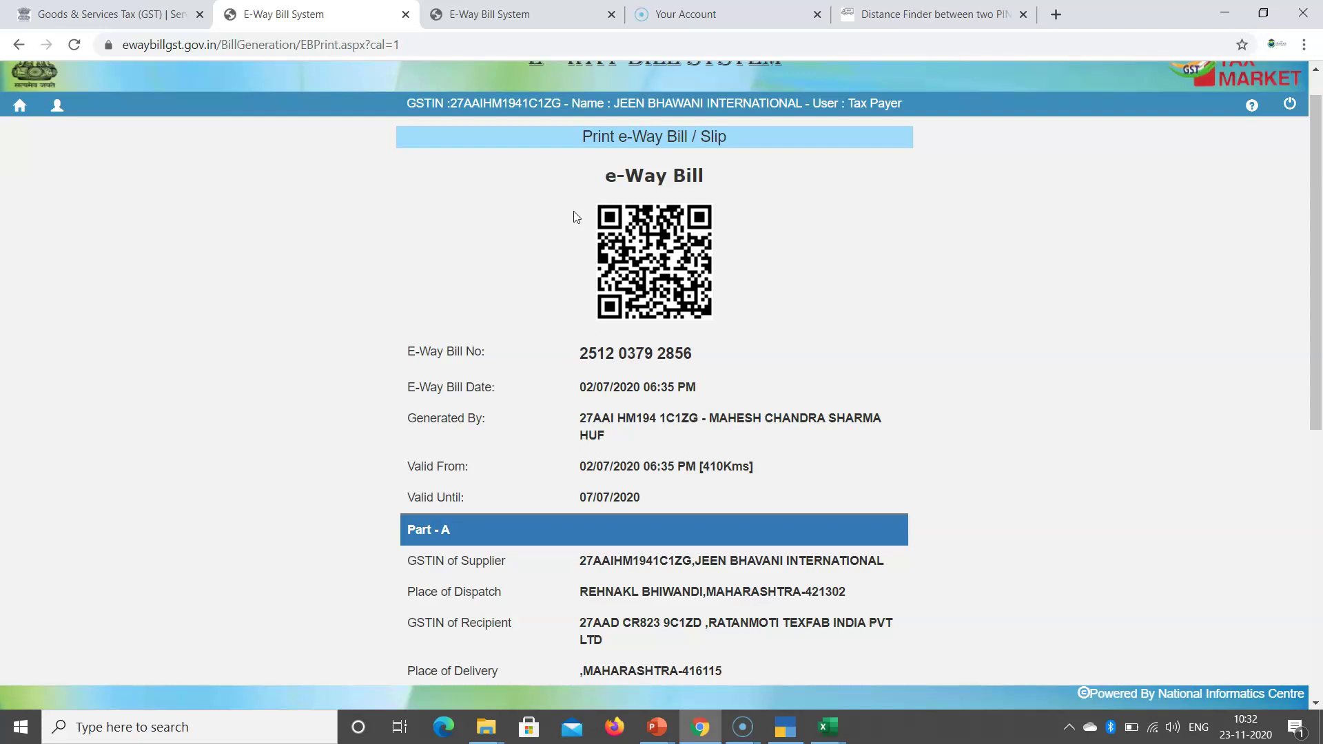
scroll(544, 200, "up", 1)
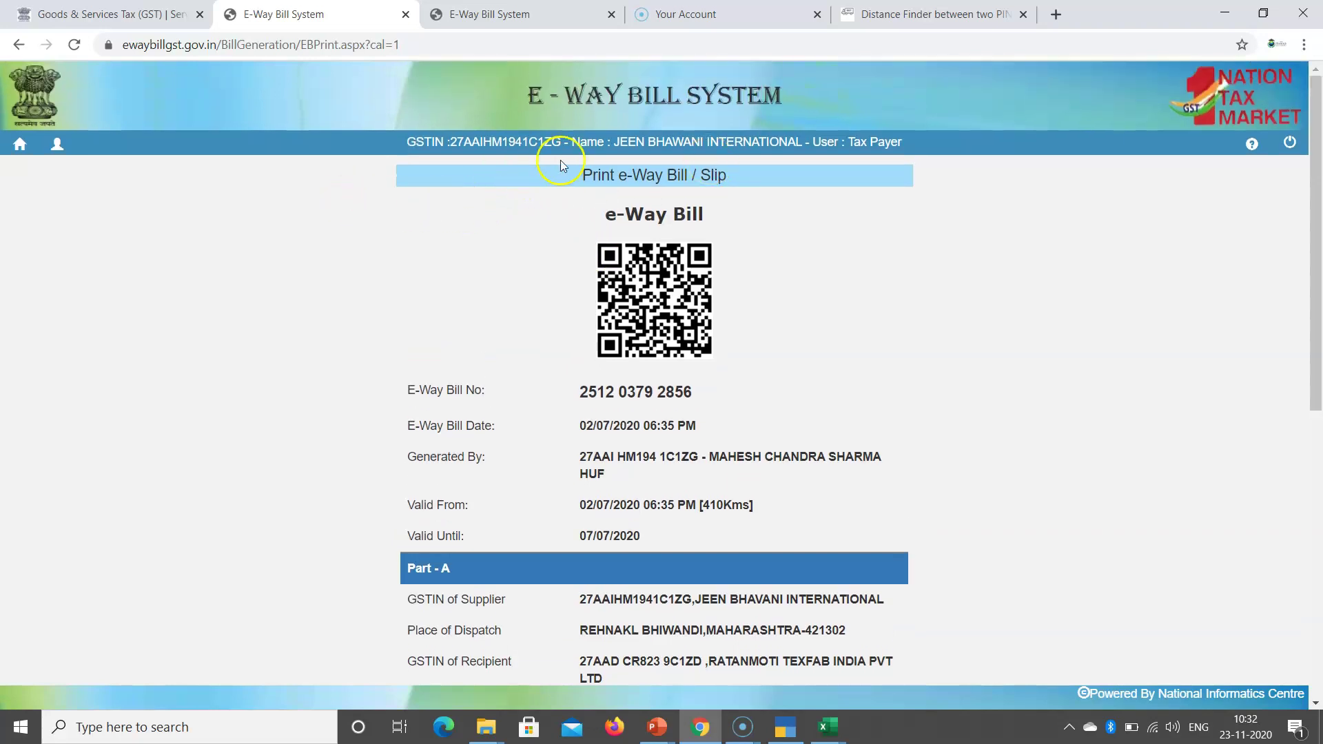
scroll(606, 269, "down", 6)
scroll(593, 441, "up", 5)
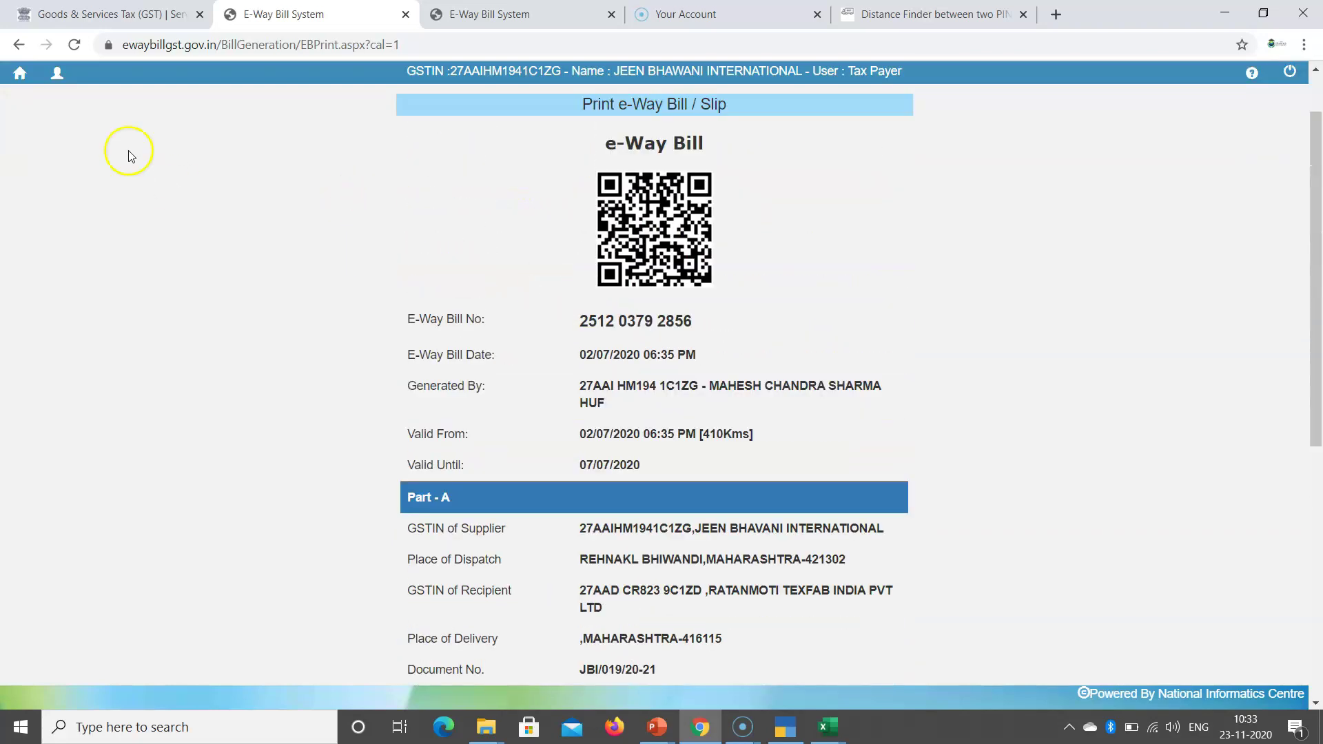
scroll(131, 155, "up", 1)
left_click(17, 143)
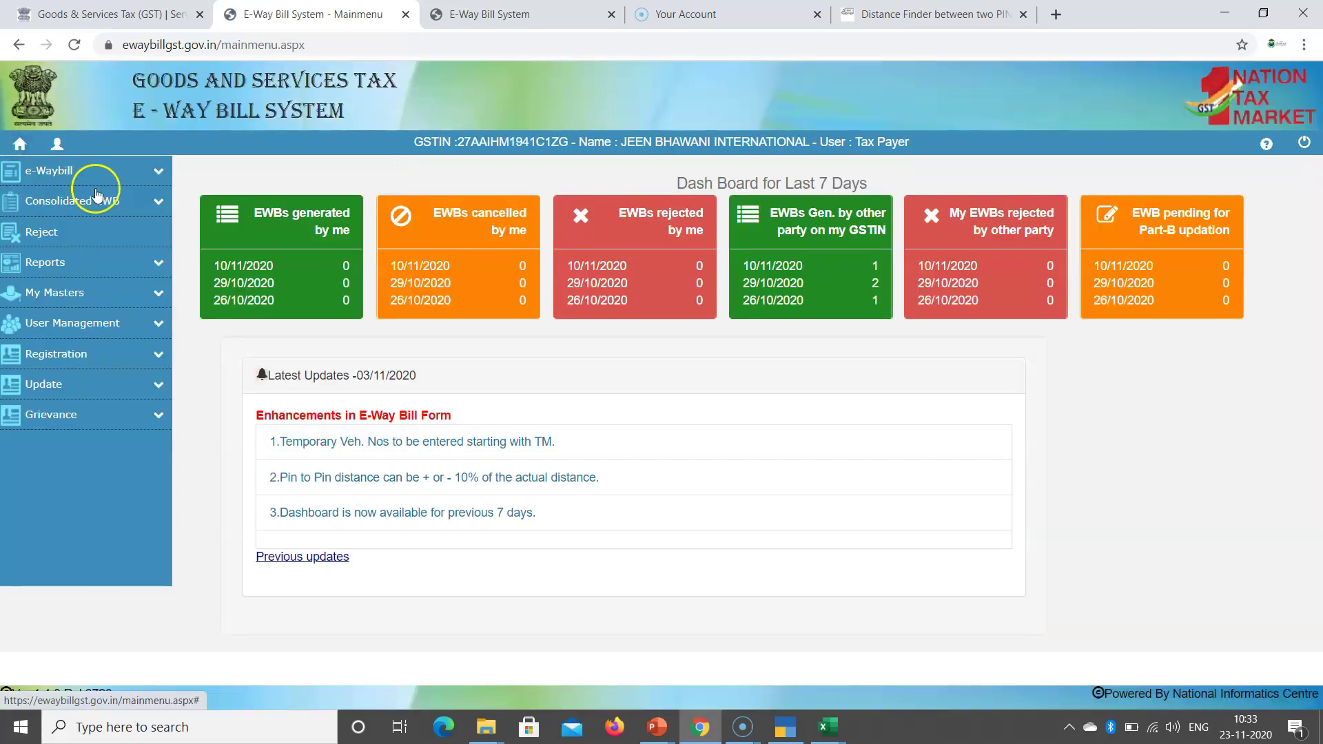
Expand and collapse the e-Waybill menu, then expand the Consolidated EWB menu
left_click(147, 170)
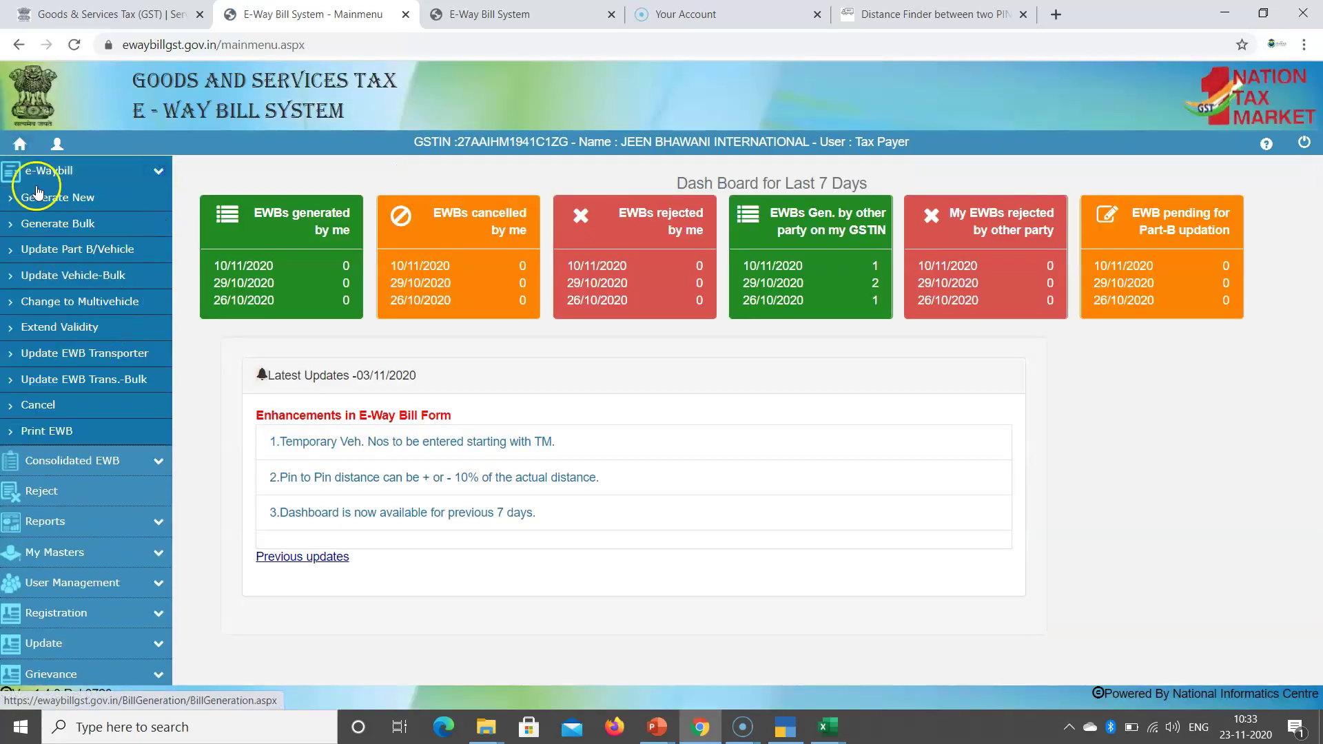
left_click(160, 172)
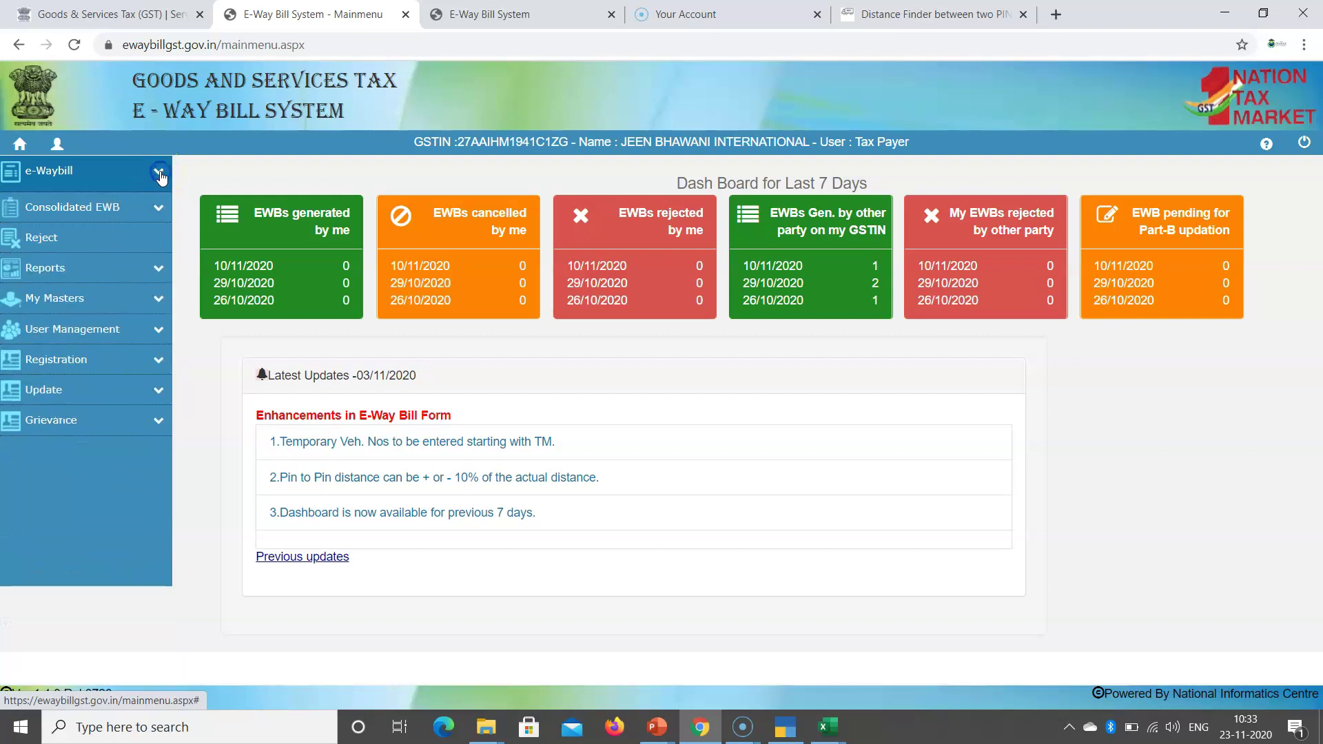
left_click(157, 205)
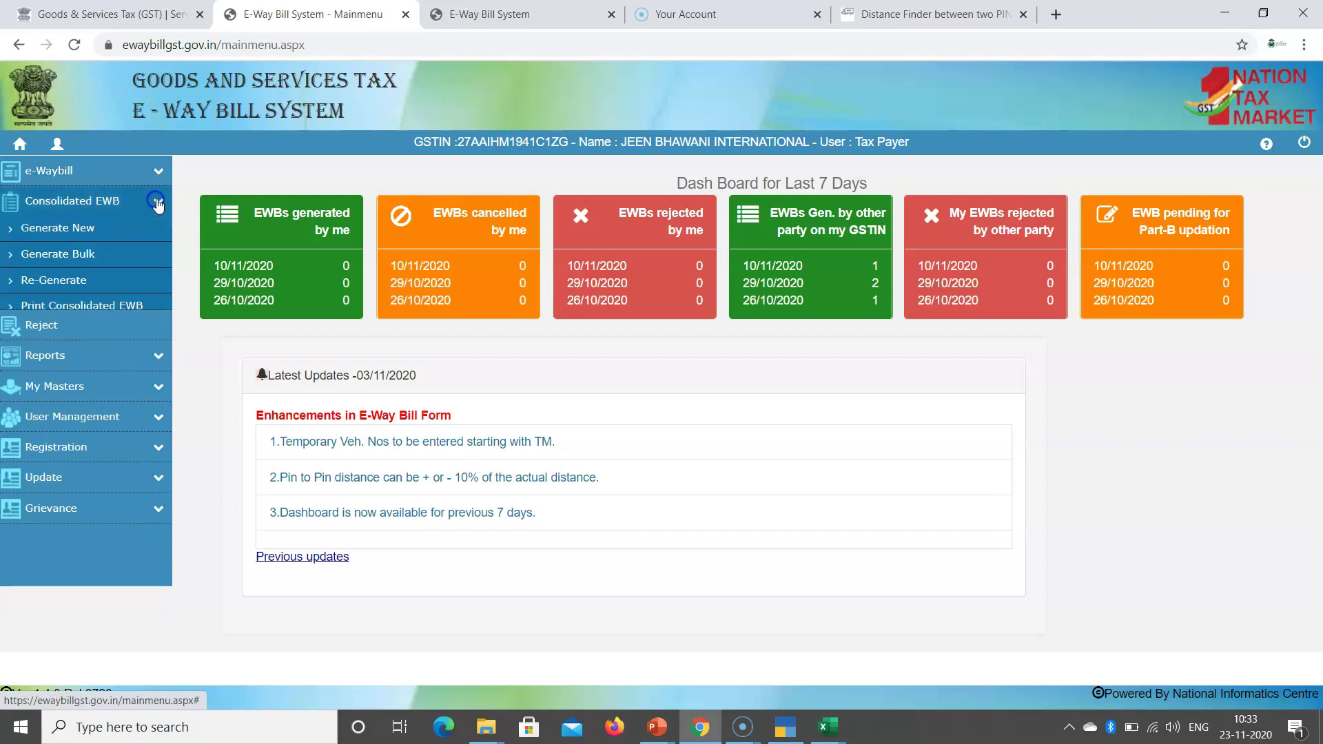
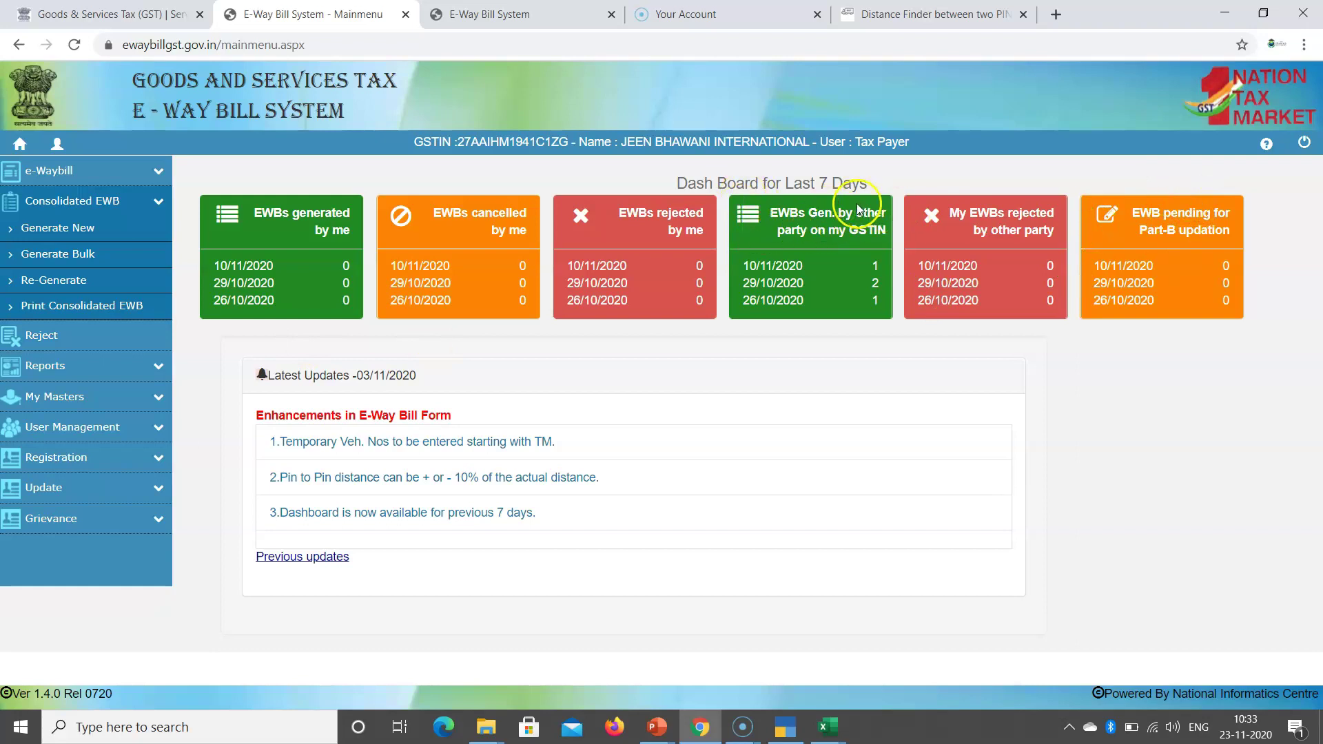
Point out the bills-generated-by-others counts and highlight the rejected and Part-B pending card headings
left_click(860, 272)
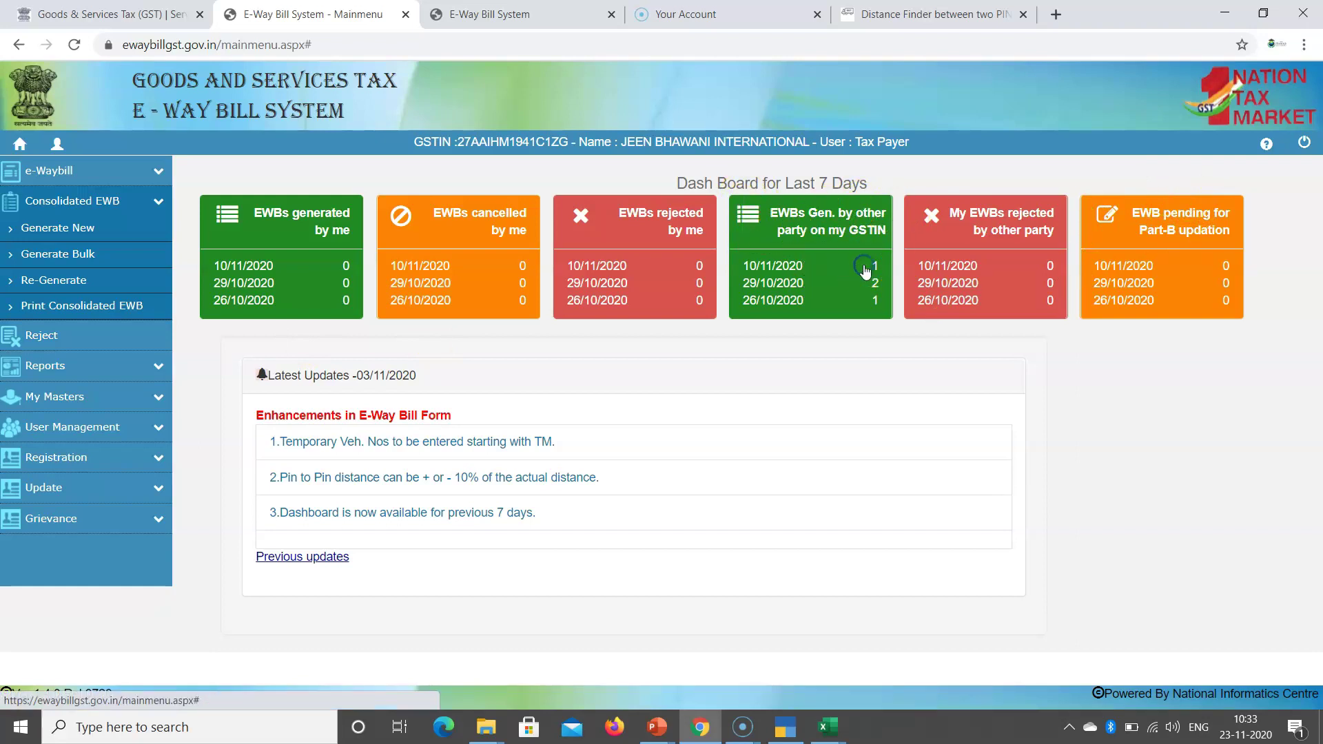
left_click(789, 264)
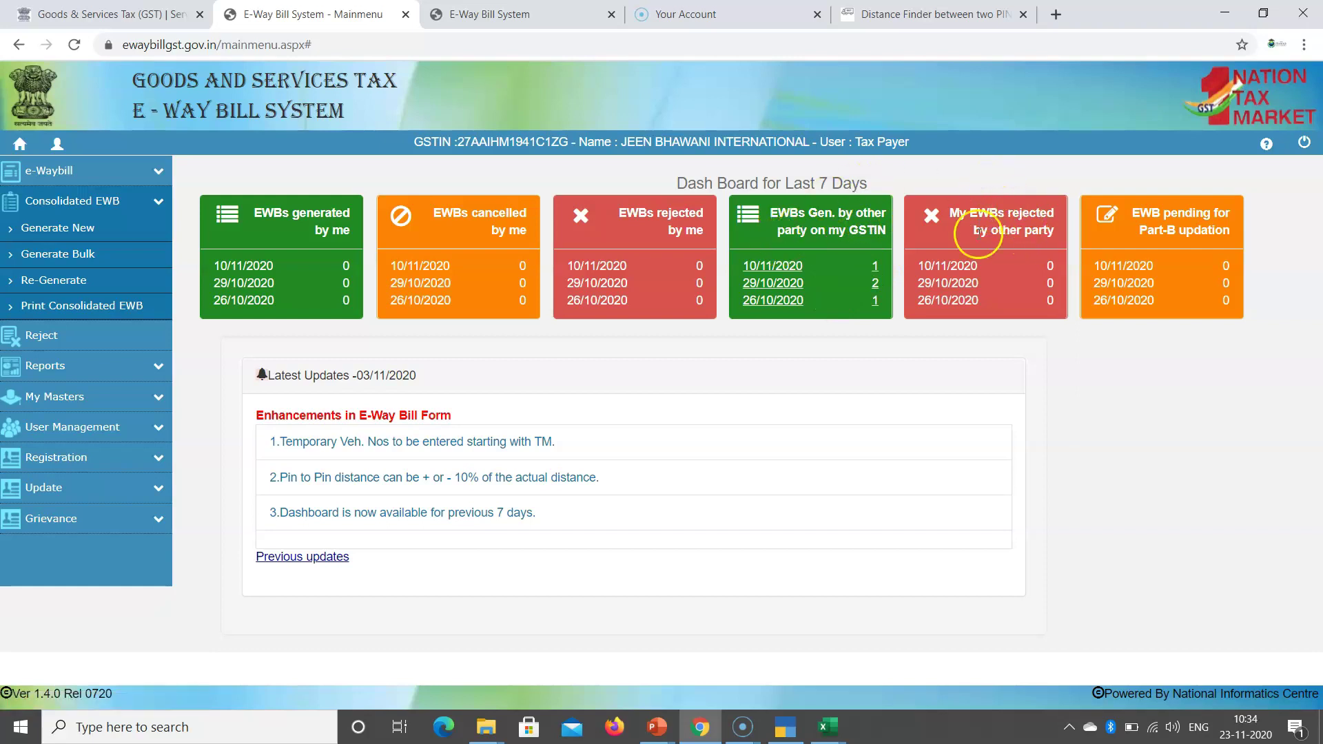
left_click_drag(951, 213, 1041, 207)
left_click_drag(974, 230, 1057, 236)
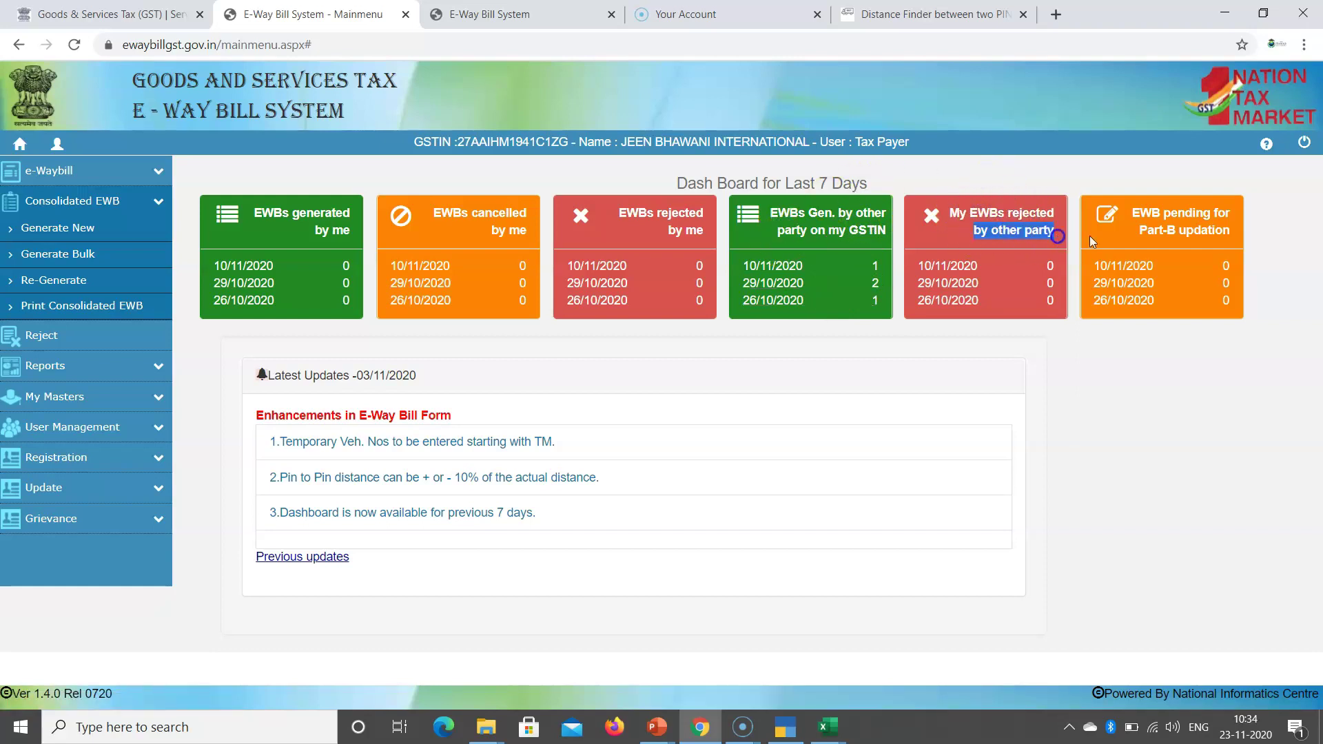
left_click_drag(603, 201, 714, 236)
left_click(696, 235)
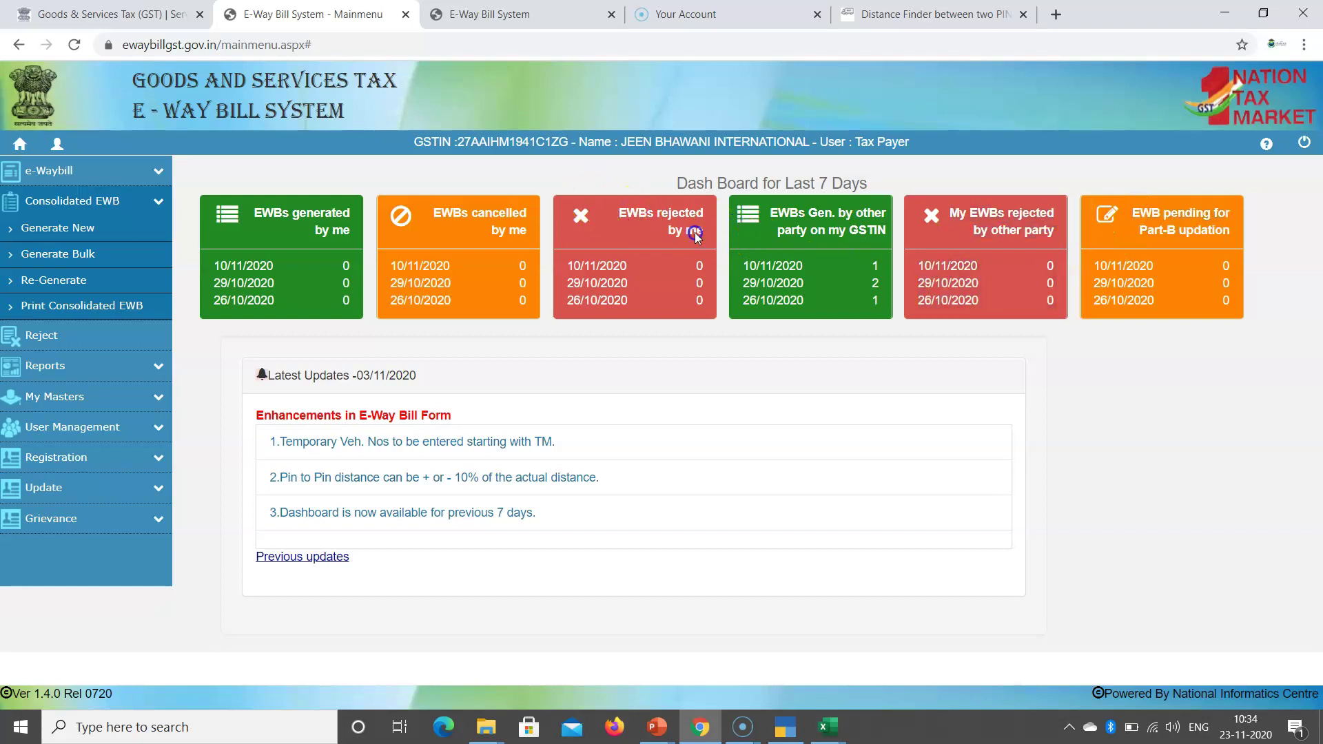
Expand Reports and browse the My EWB Reports list
left_click(158, 366)
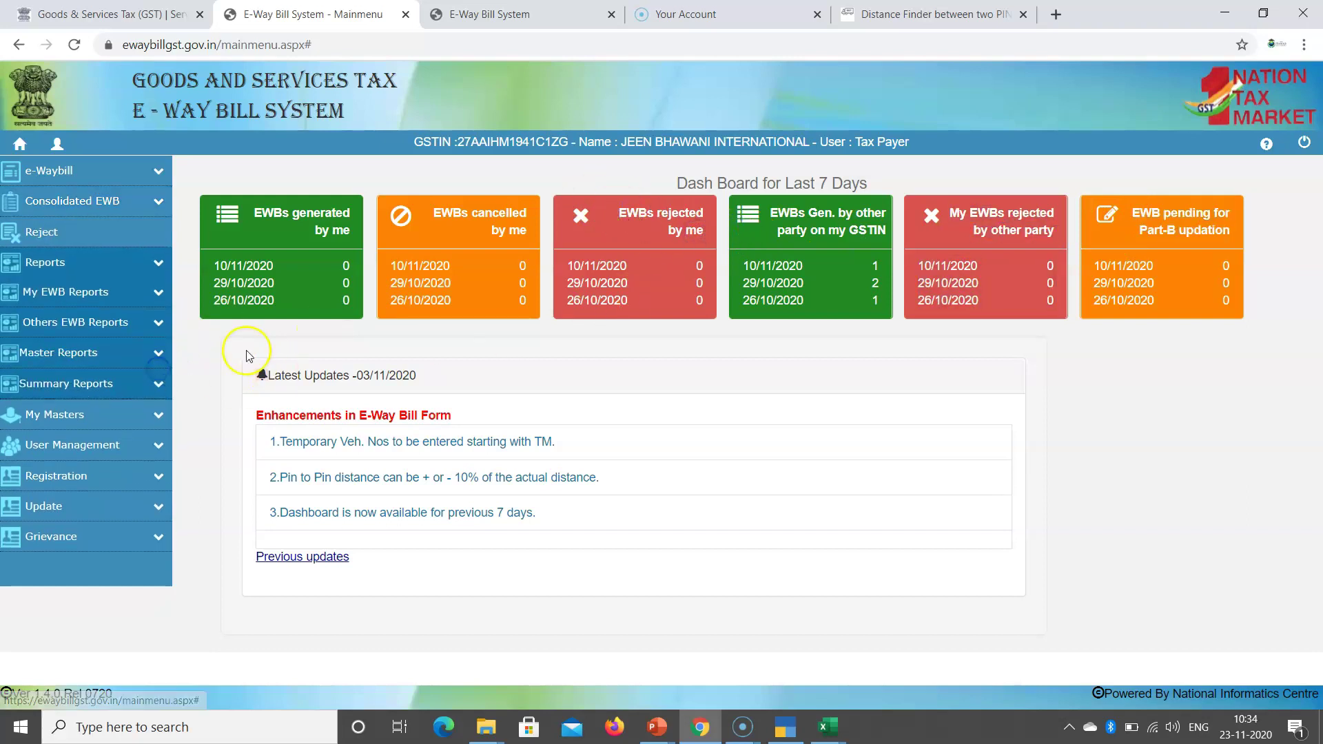
left_click(158, 268)
left_click(158, 265)
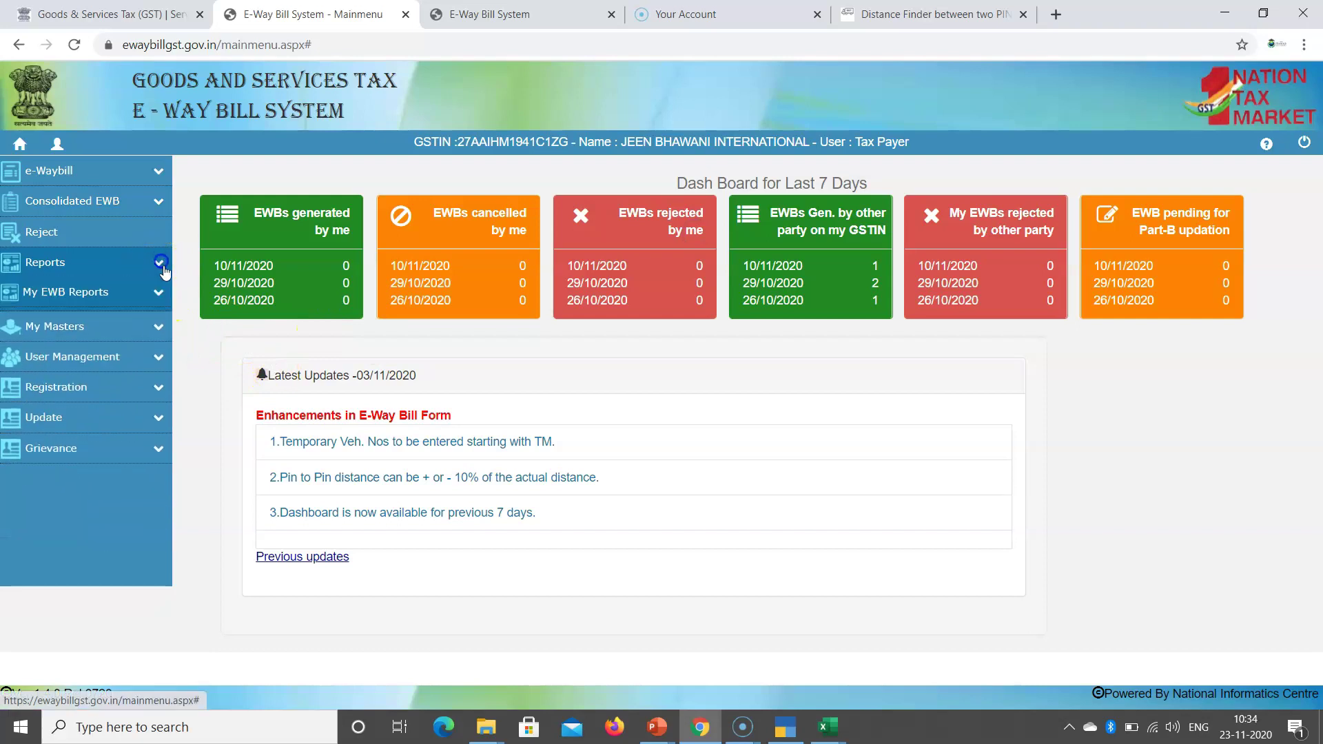
left_click(158, 292)
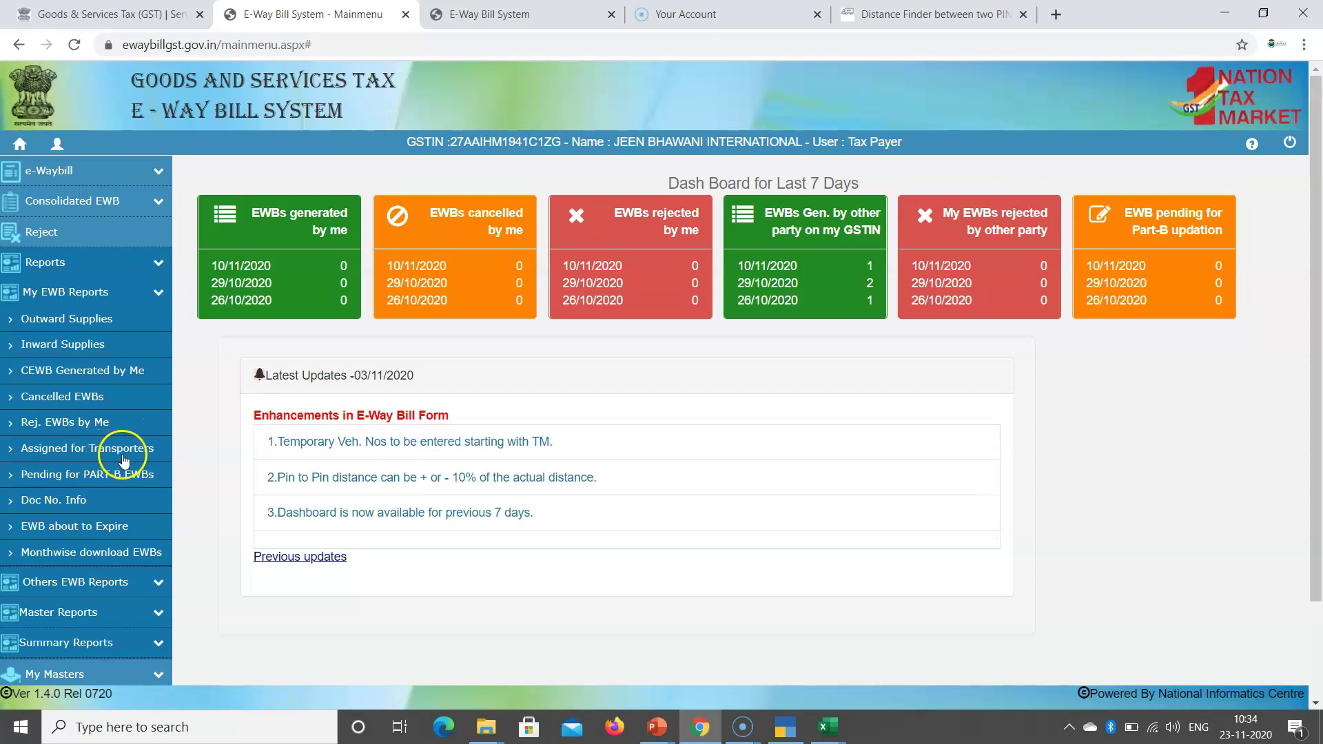
scroll(125, 452, "down", 1)
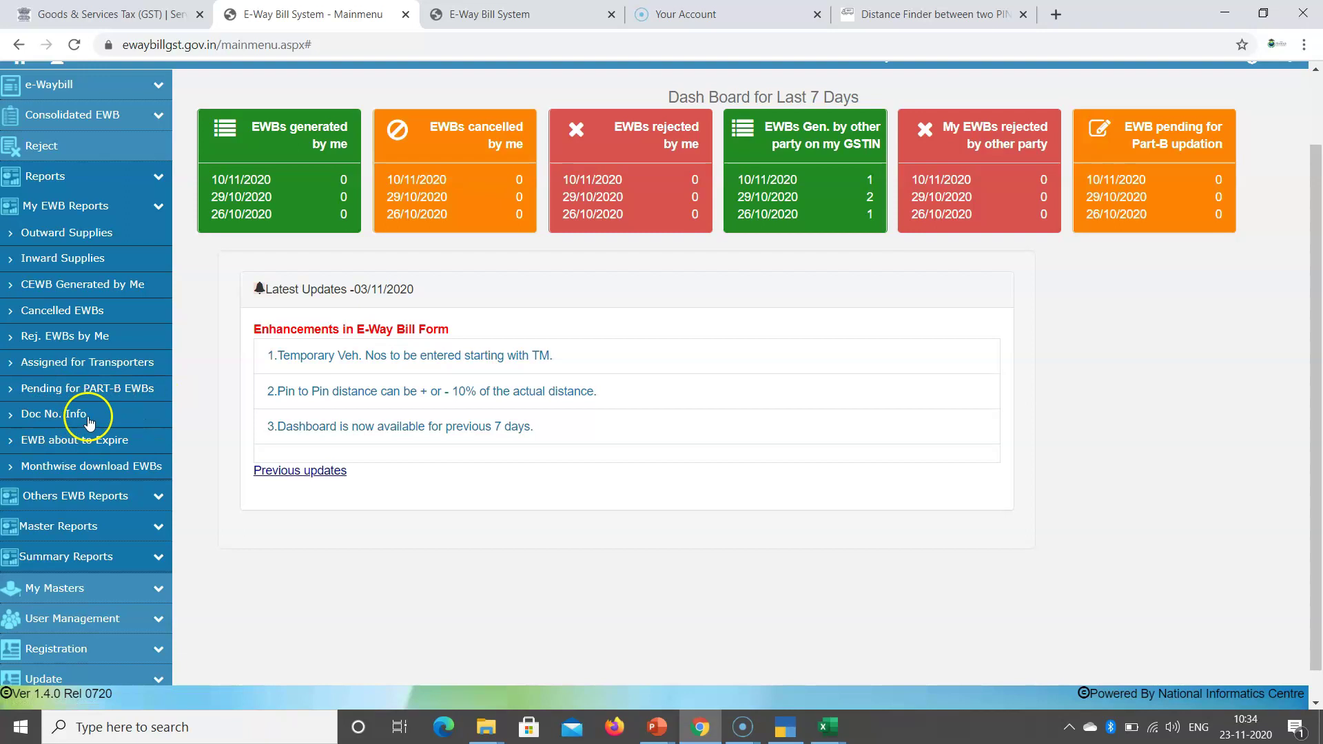
scroll(103, 417, "down", 1)
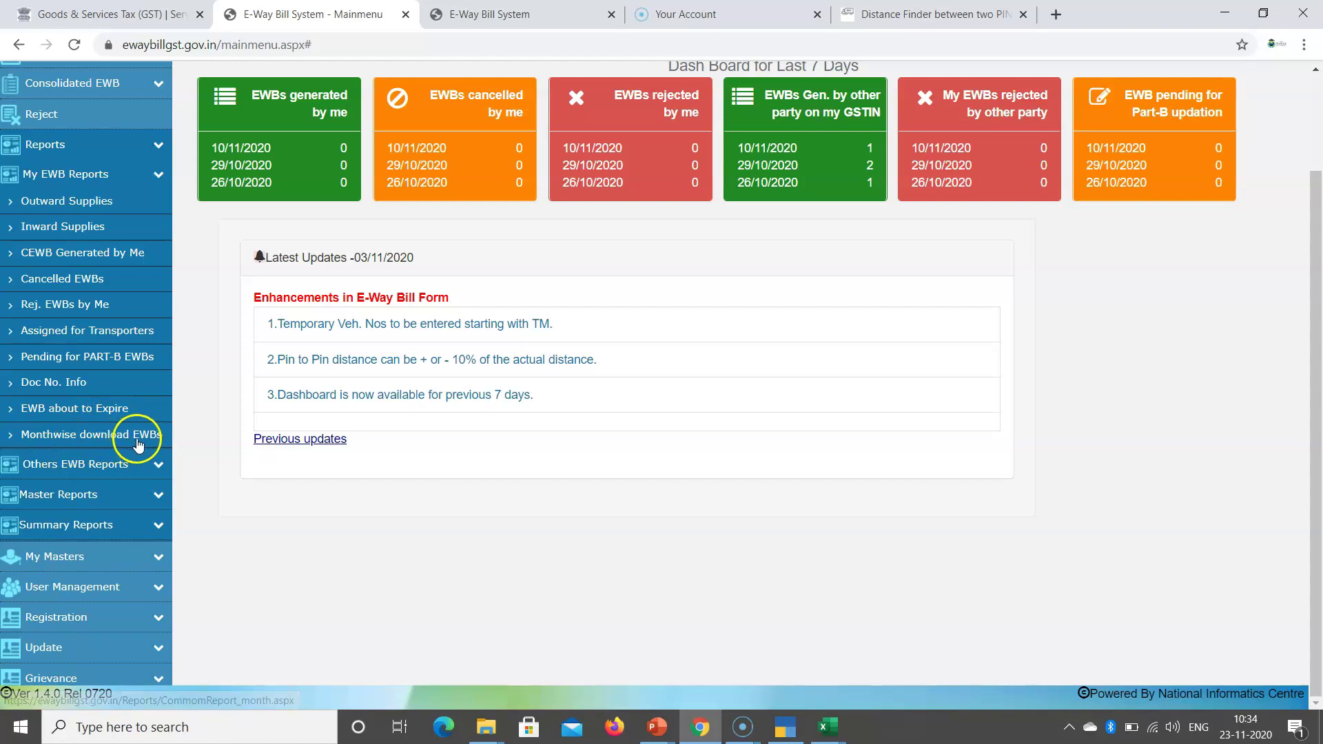
View the Others EWB Reports list, collapse it, then expand Master Reports
left_click(158, 470)
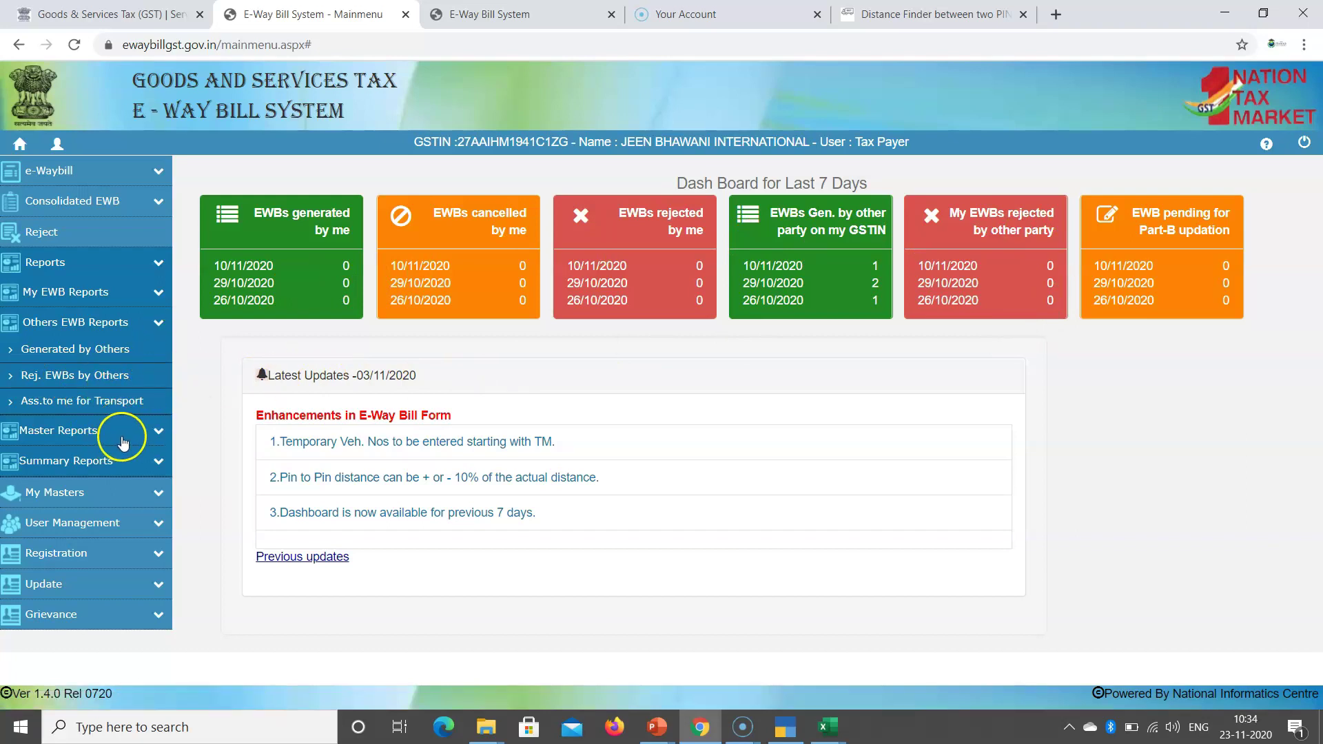
left_click(159, 322)
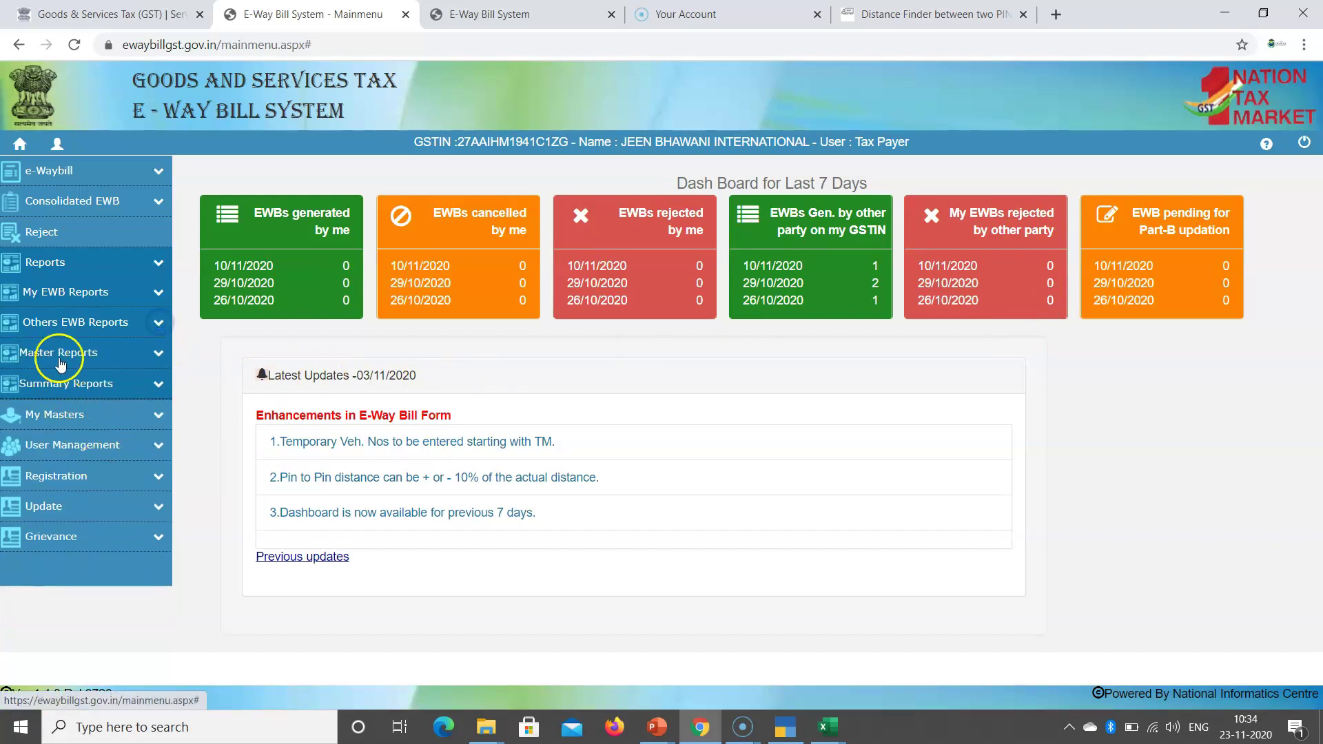
left_click(157, 352)
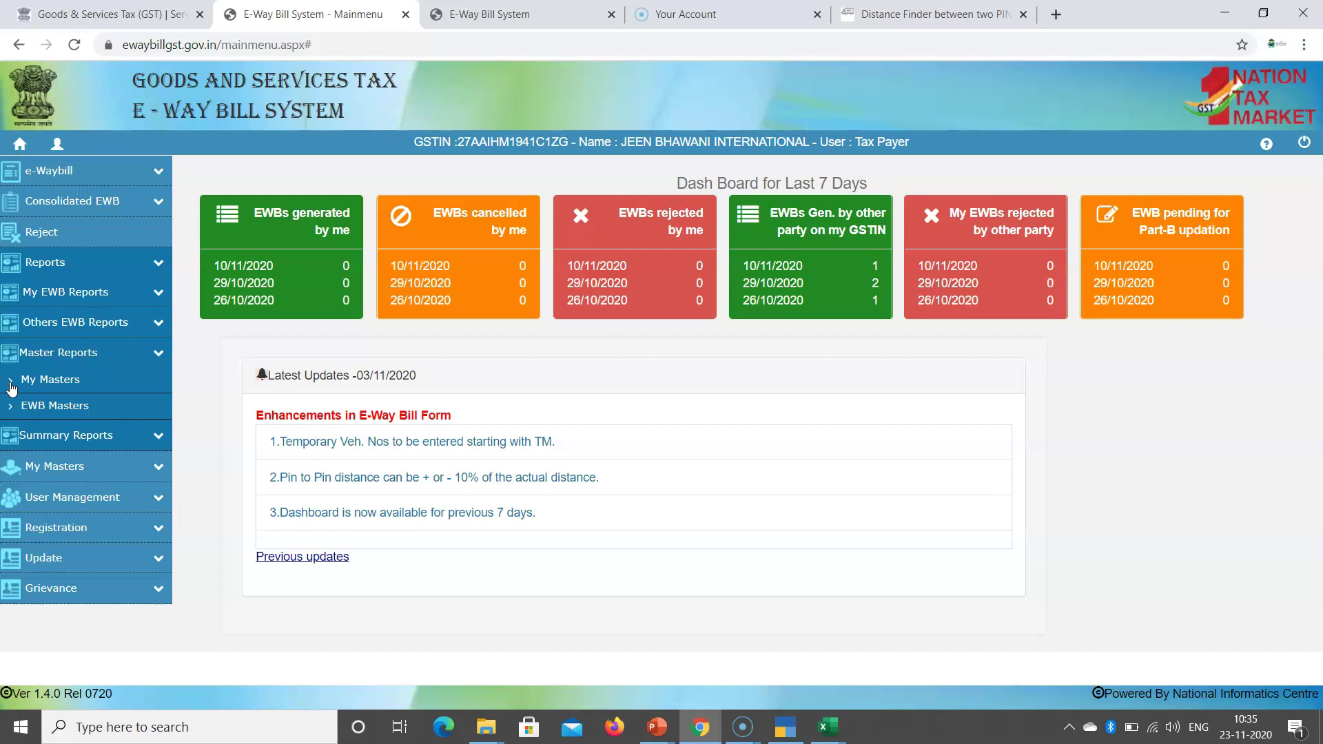
Run the My Masters report for Clients and dismiss the no-clients alert
left_click(37, 387)
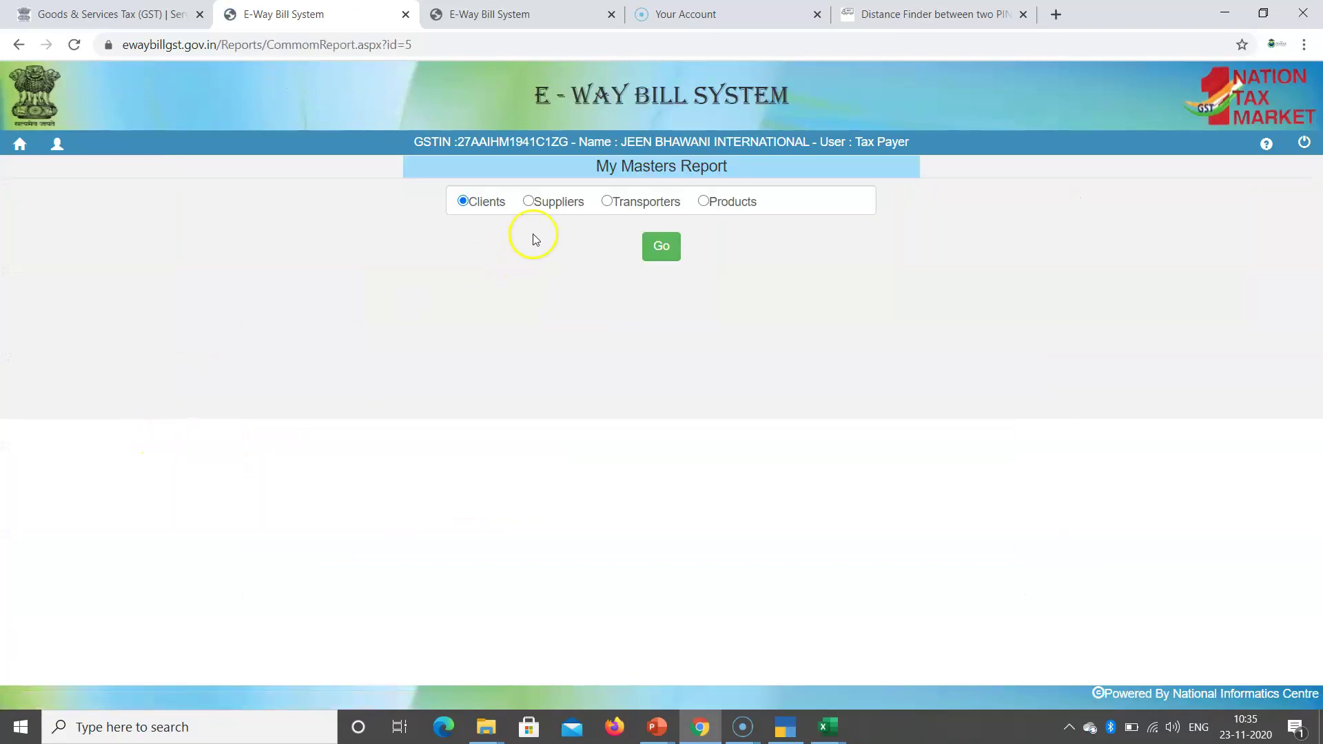
left_click(651, 242)
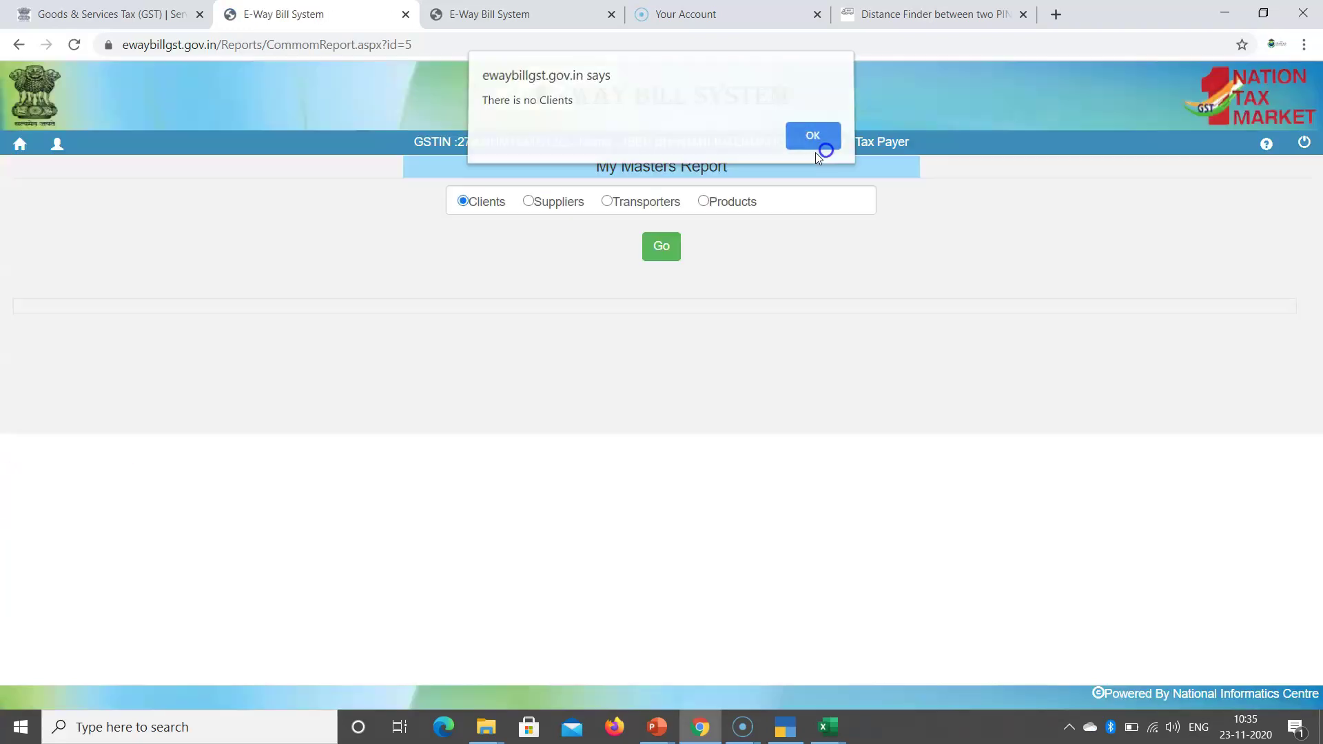
left_click(814, 145)
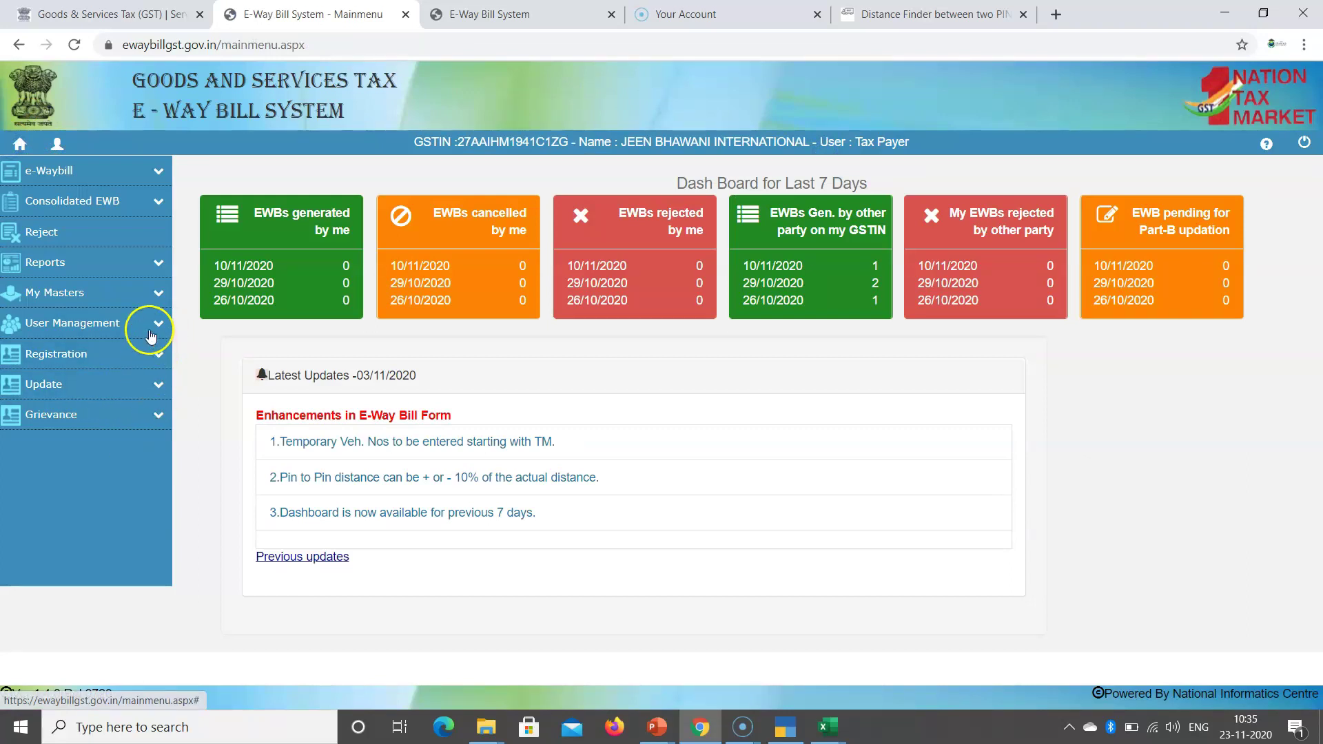
Open the Product Master form and view its measurement unit options
left_click(77, 294)
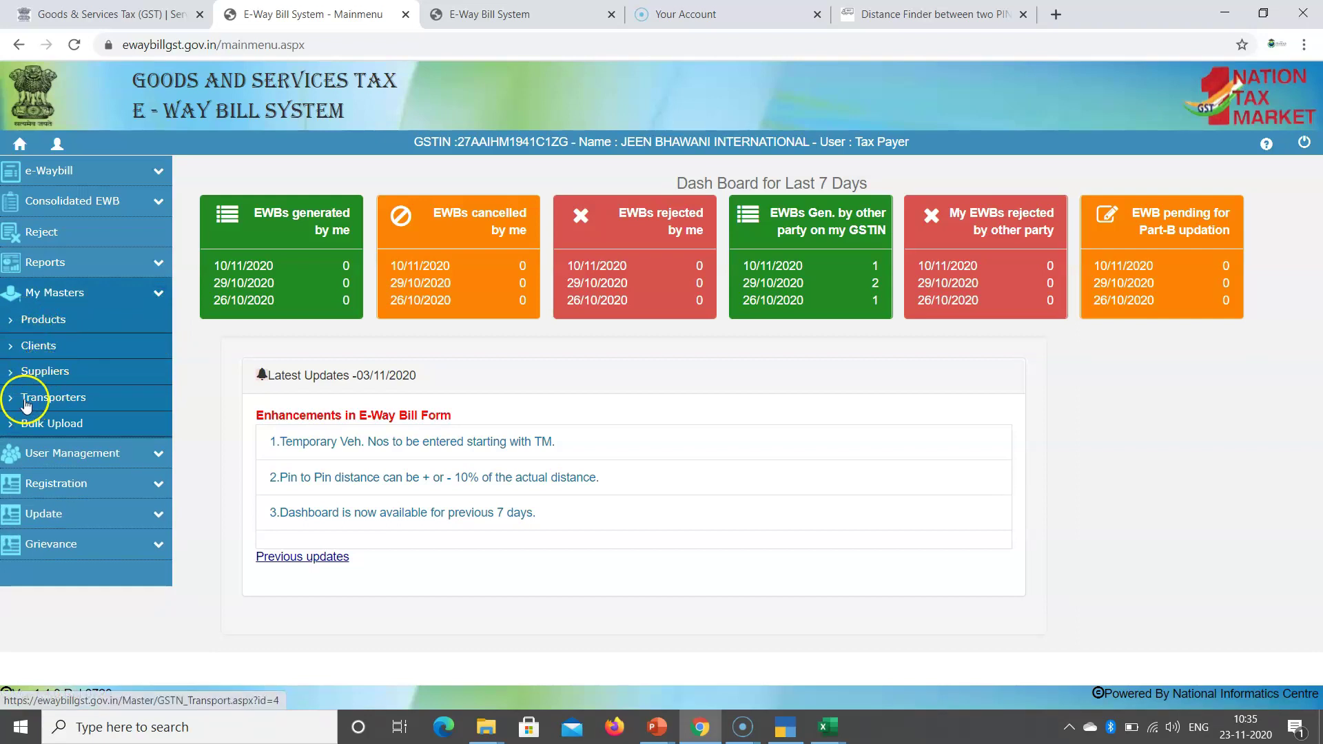
left_click(28, 319)
left_click(506, 222)
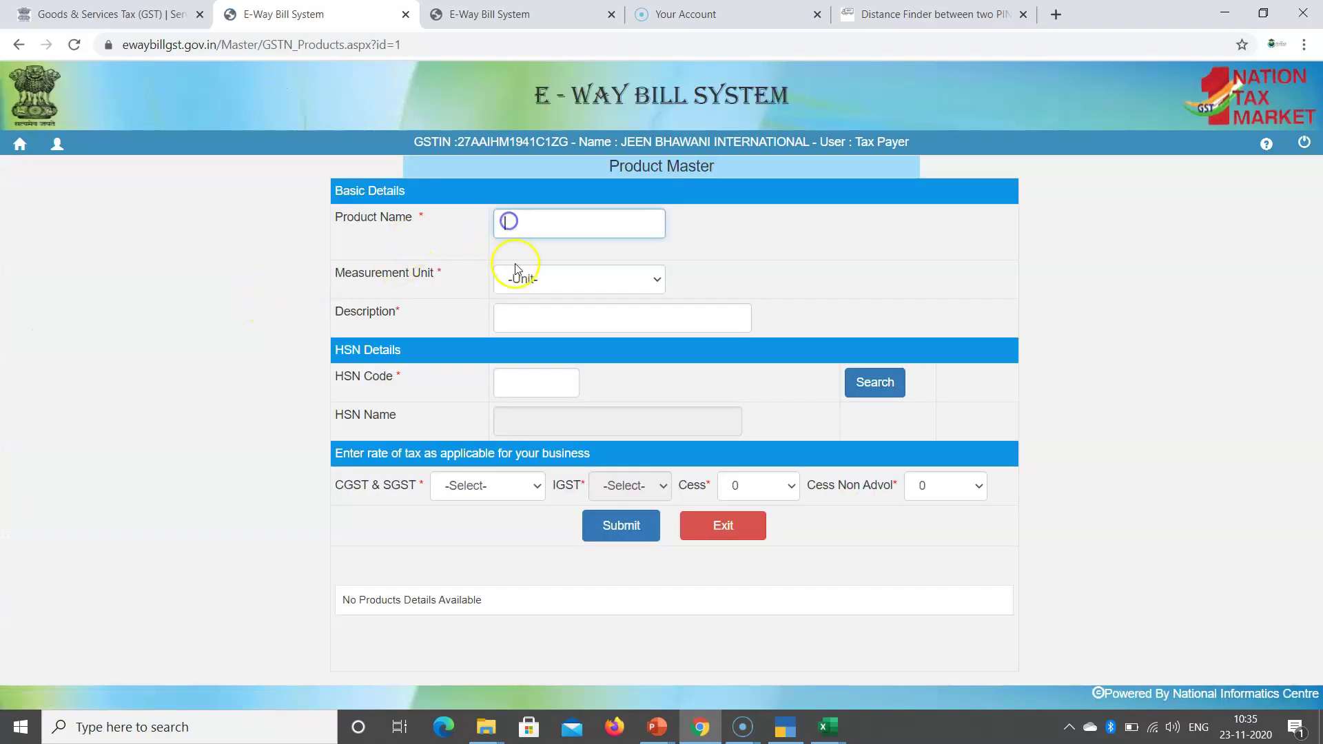
left_click(537, 277)
Step through the description and HSN code fields, then go back to the dashboard
left_click(768, 281)
left_click(664, 321)
left_click(555, 379)
left_click(555, 459)
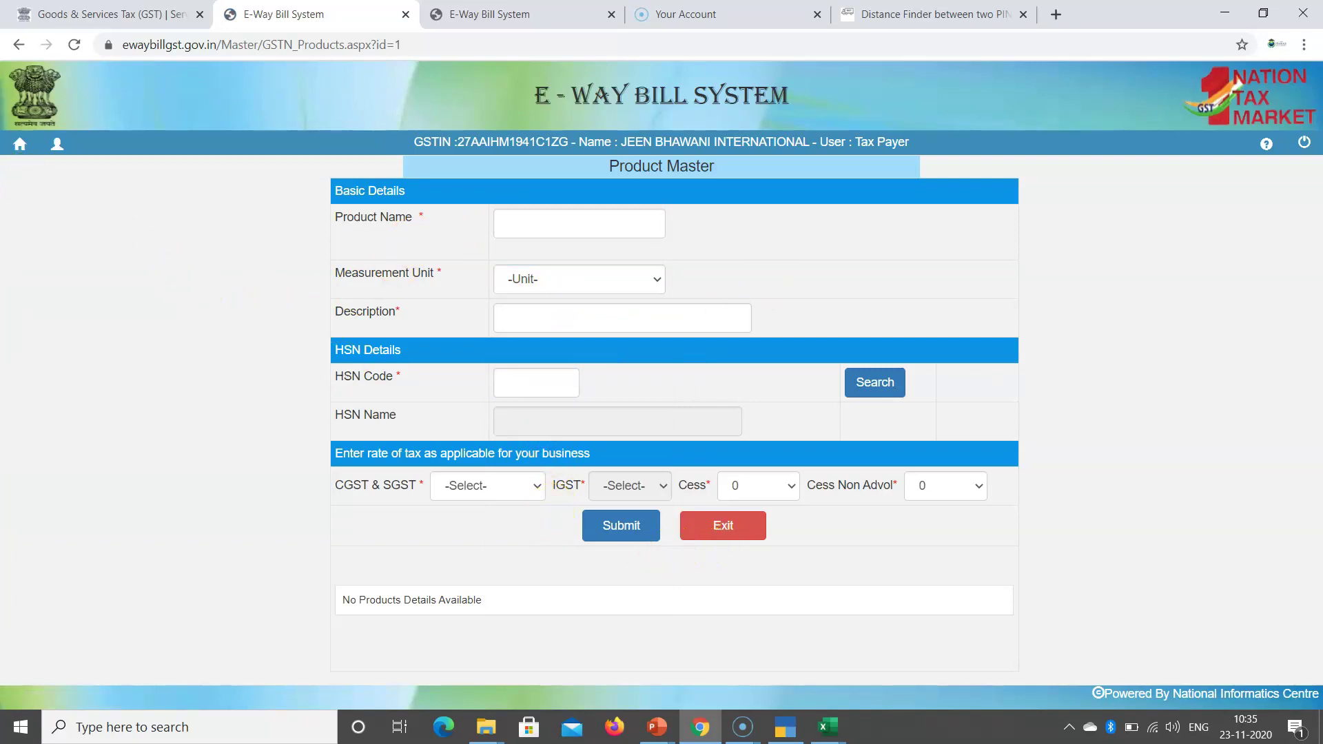
left_click(19, 150)
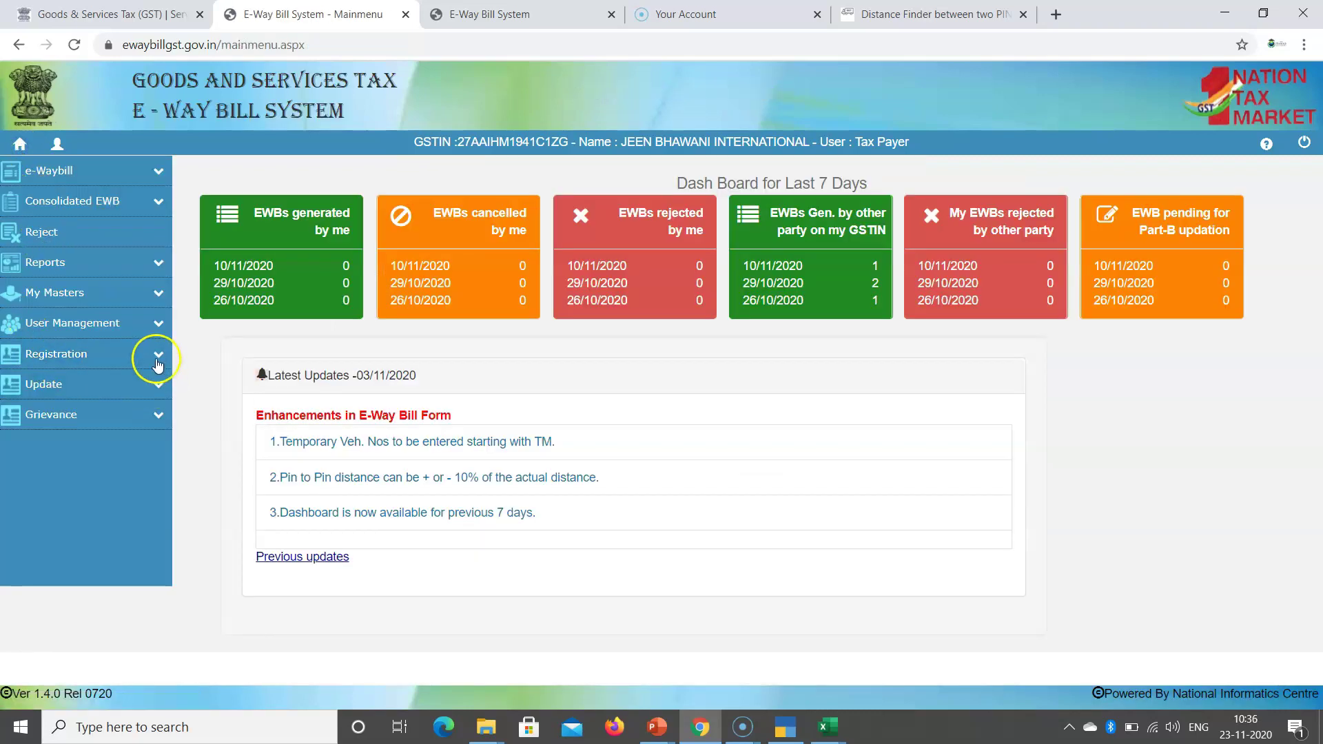
Expand the My Masters, User Management and Registration sidebar sections
left_click(159, 296)
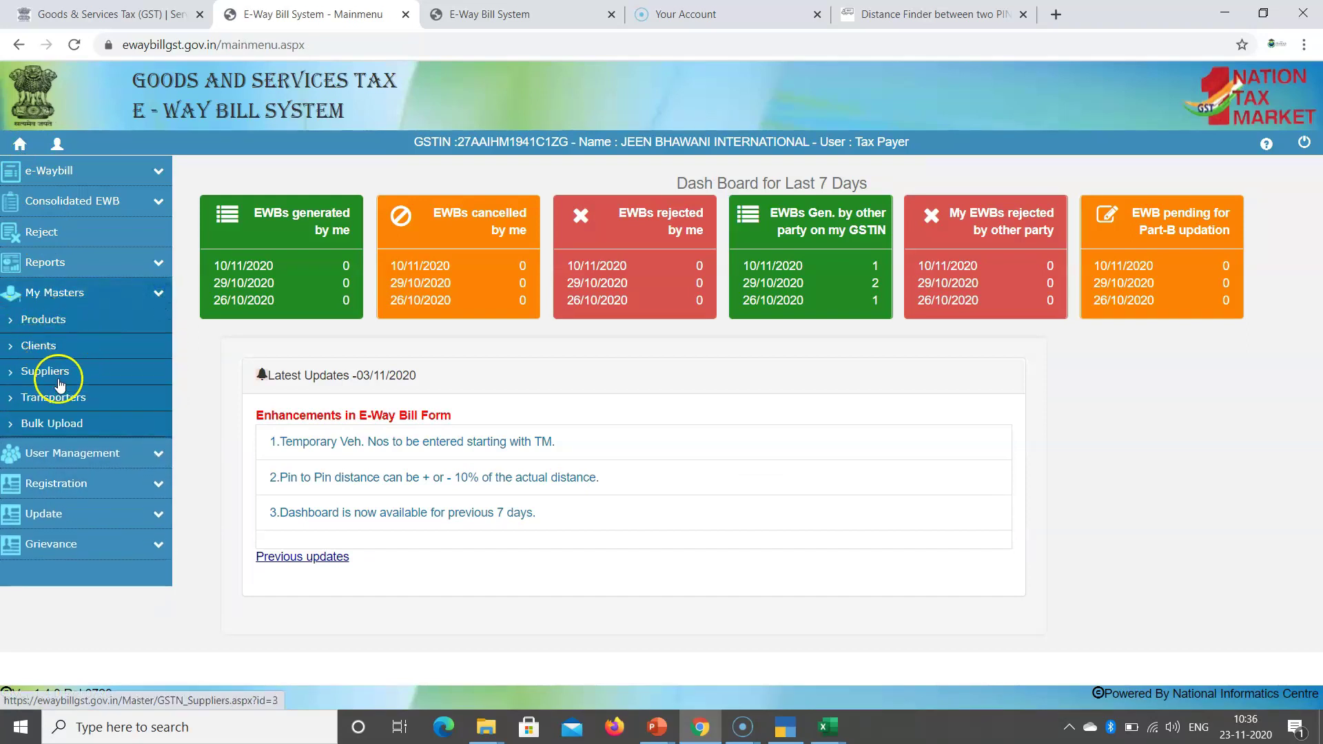
left_click(155, 296)
left_click(157, 328)
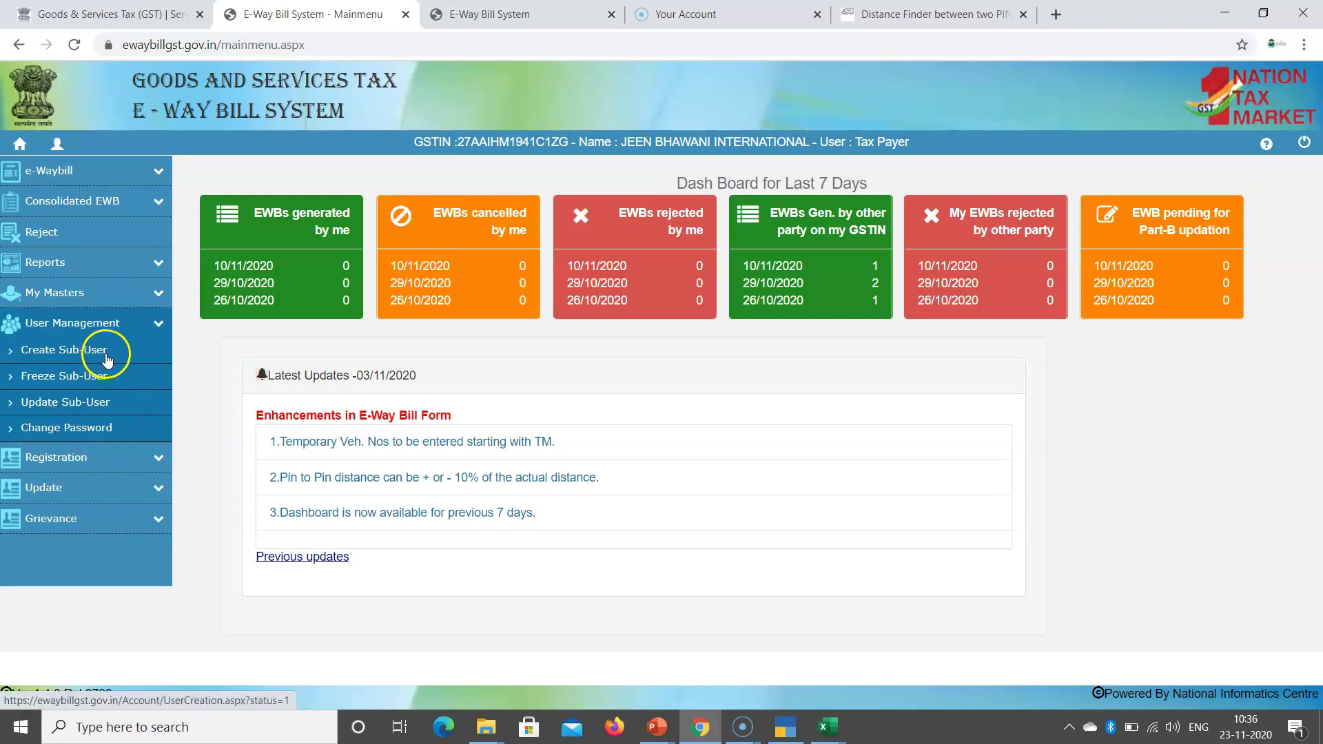
left_click(159, 458)
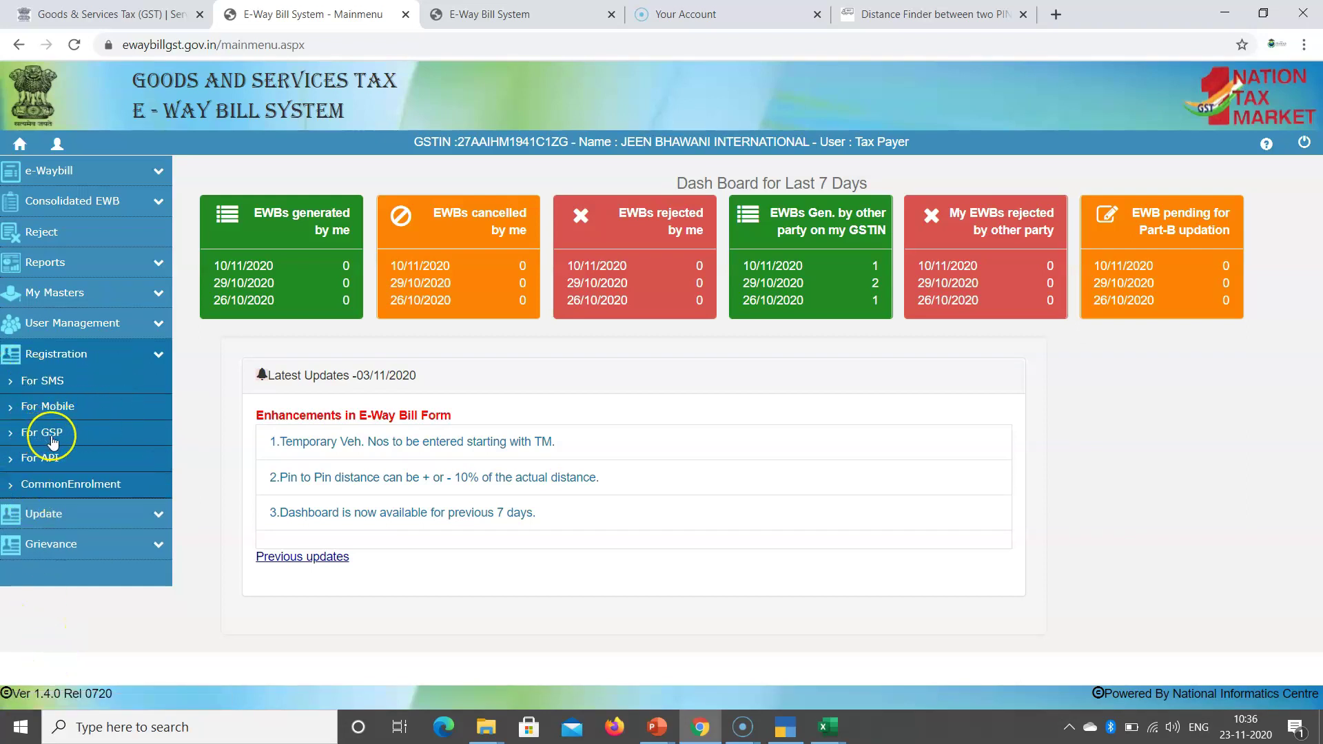
left_click(55, 461)
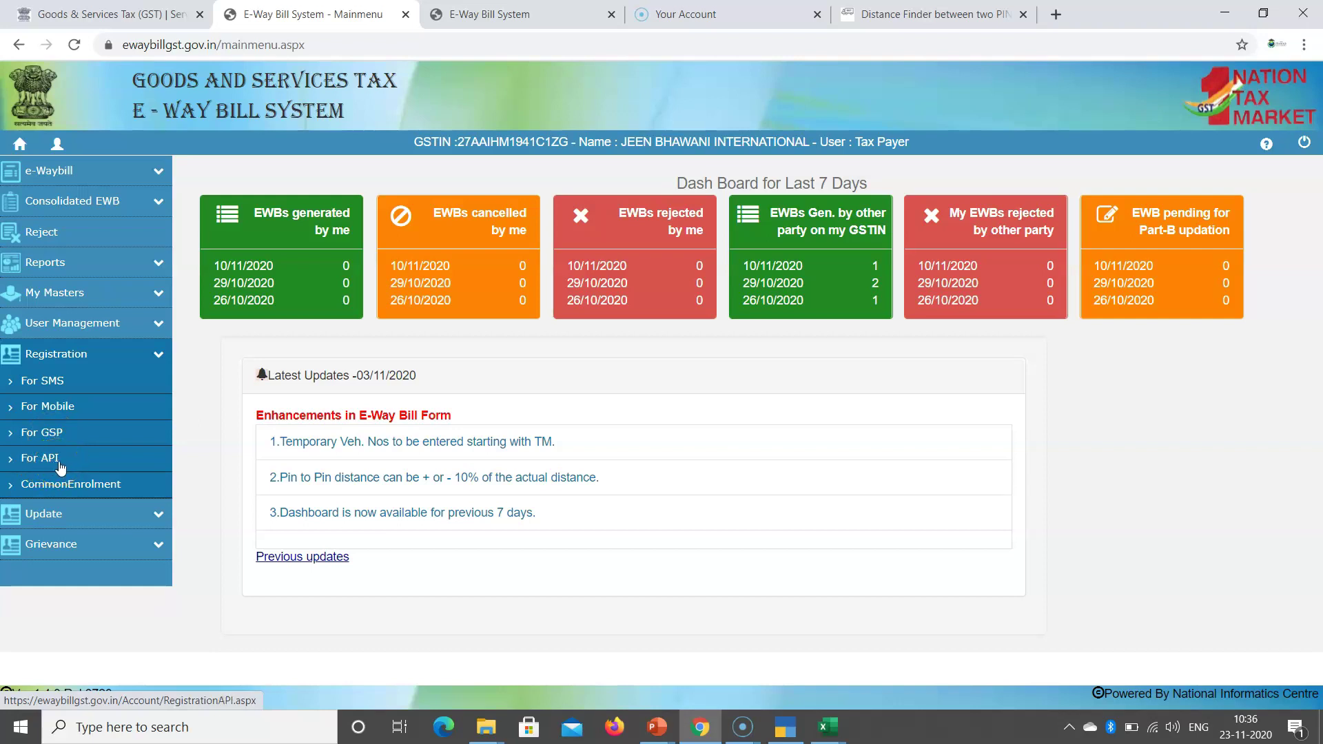
left_click(70, 490)
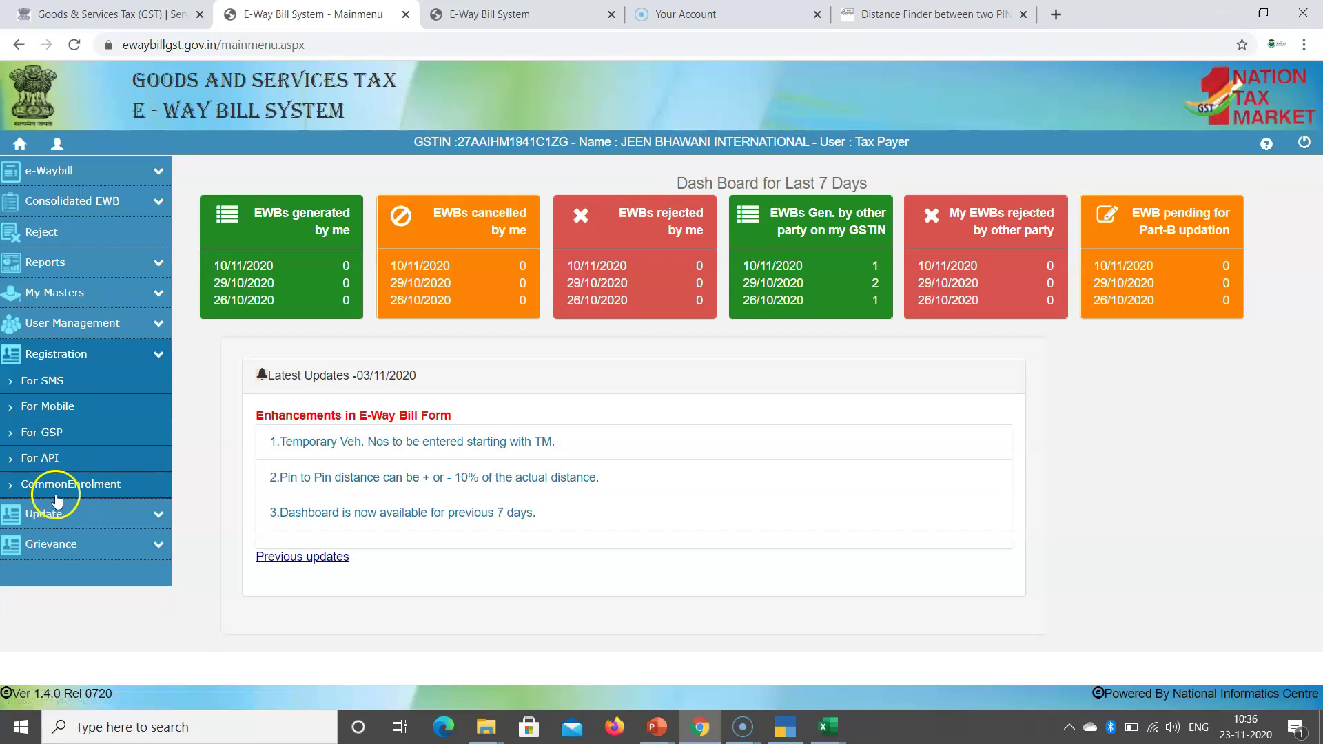
Expand the Update and Grievance sections, then bring up the User Profile
left_click(57, 506)
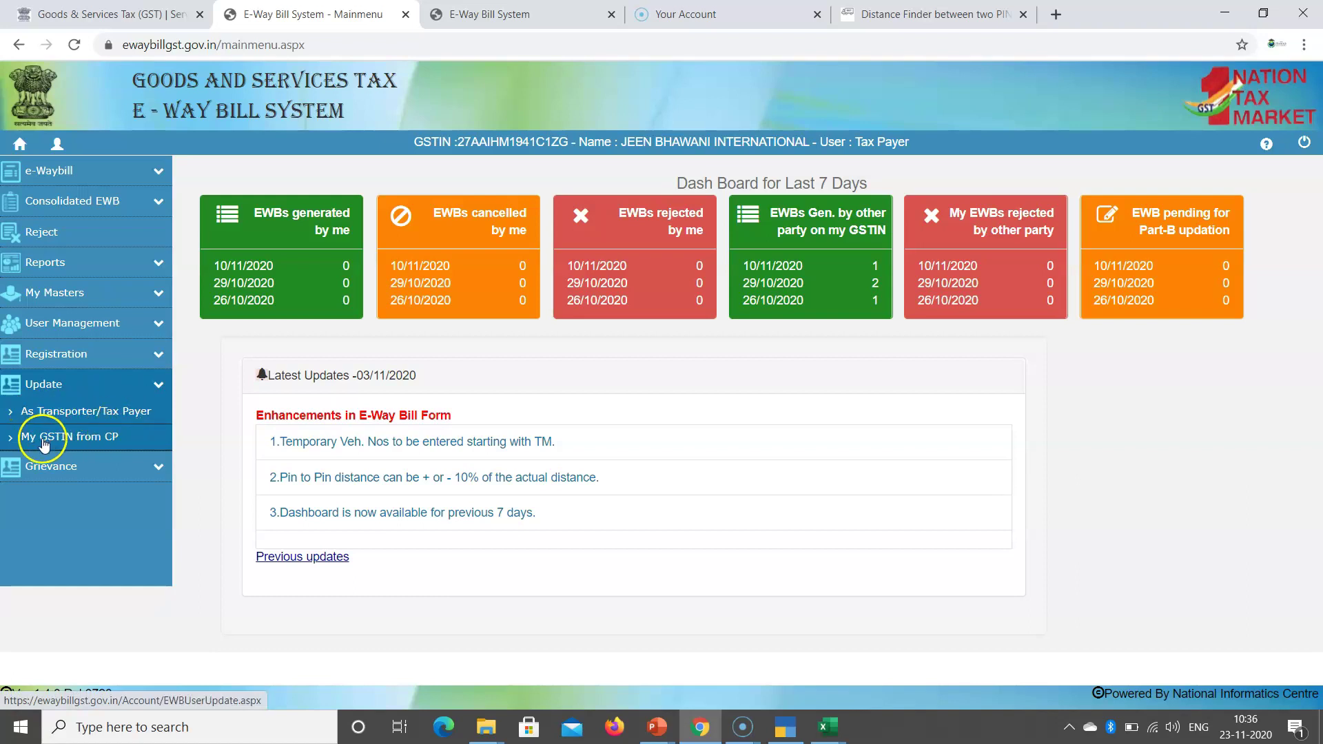
left_click(154, 467)
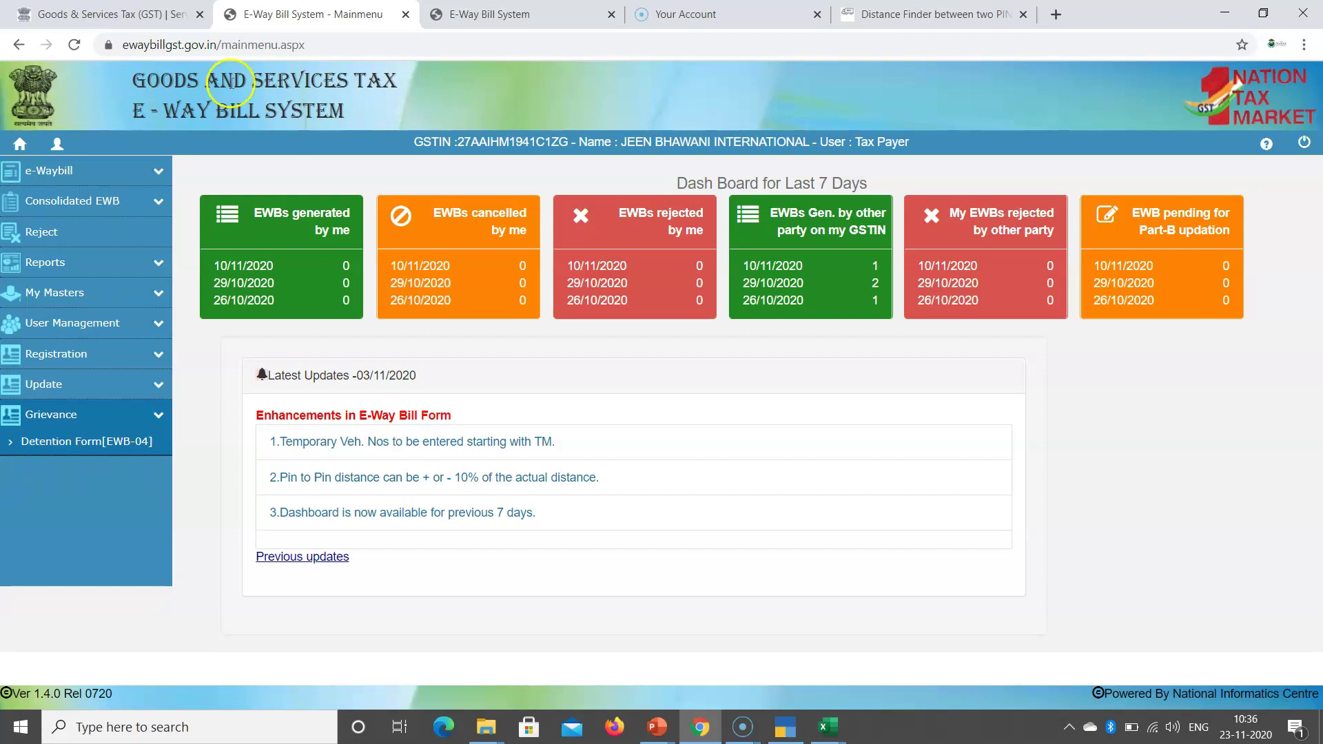
left_click(56, 144)
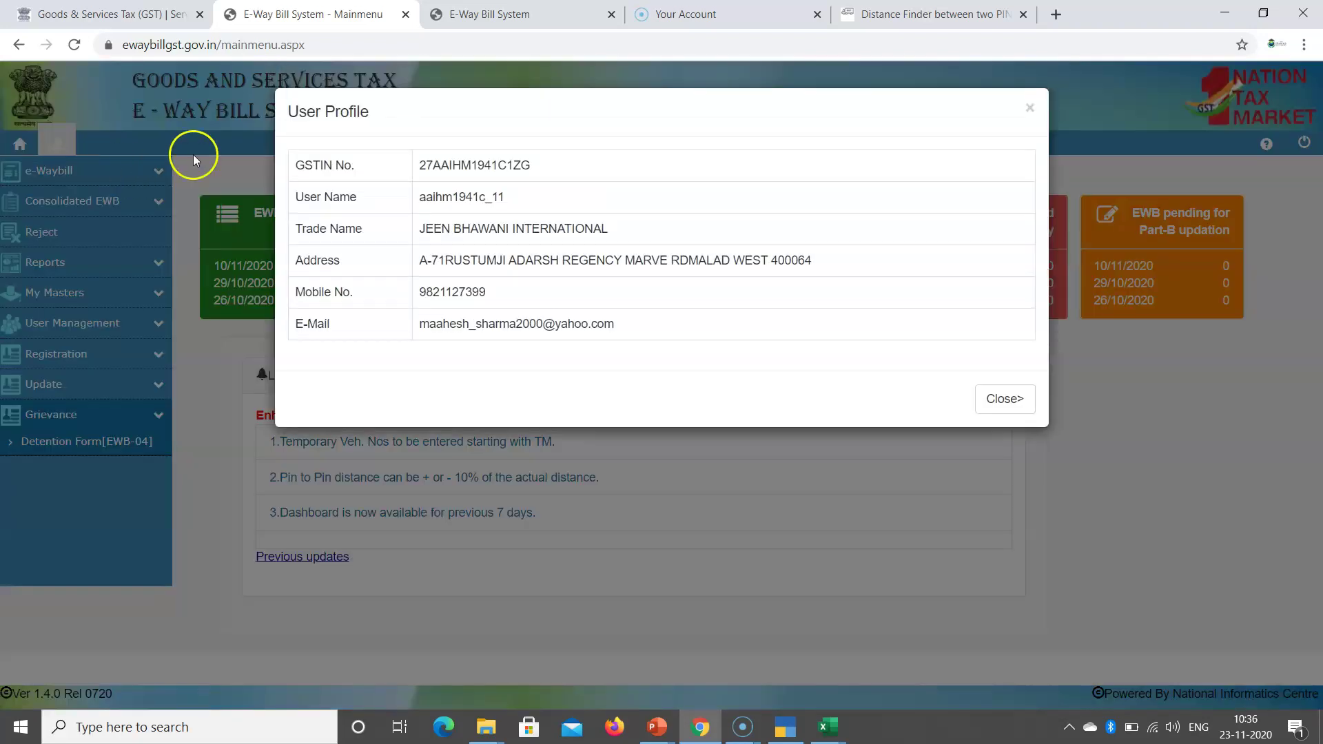
Highlight the GSTIN, address and e-mail details, close the profile, then switch to PowerPoint
left_click_drag(304, 164, 448, 164)
left_click_drag(425, 324, 615, 324)
left_click_drag(615, 323, 423, 325)
left_click_drag(426, 260, 783, 259)
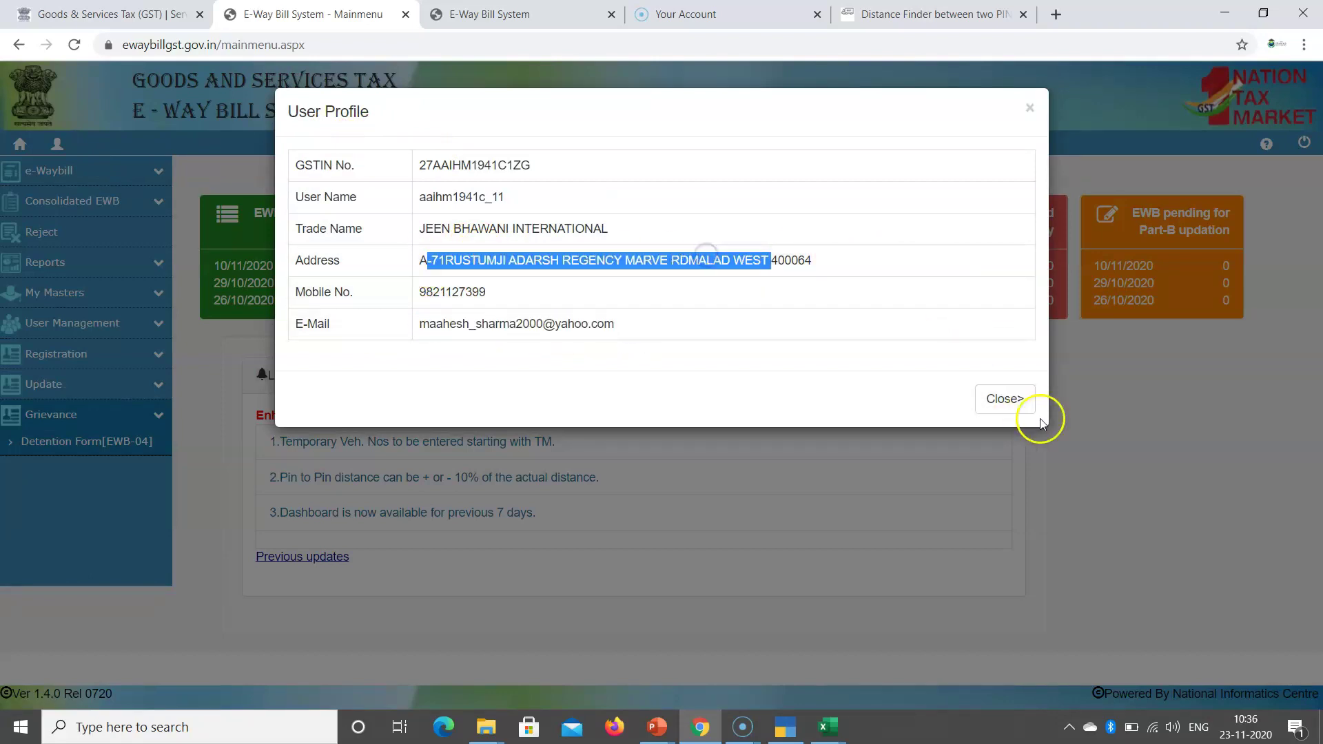
left_click(1030, 108)
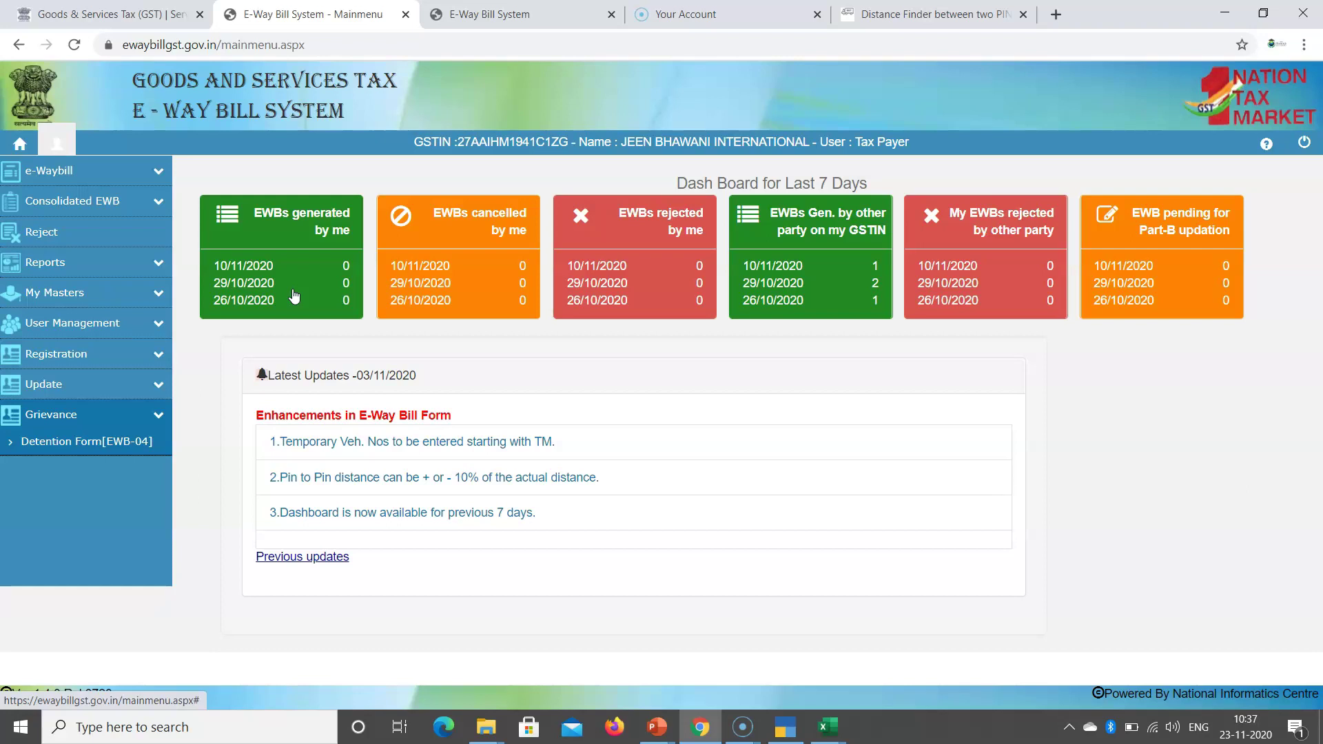
left_click(675, 732)
Start the full-screen slide show and advance six slides to 'When E-Way Bill Not needed'
left_click(740, 660)
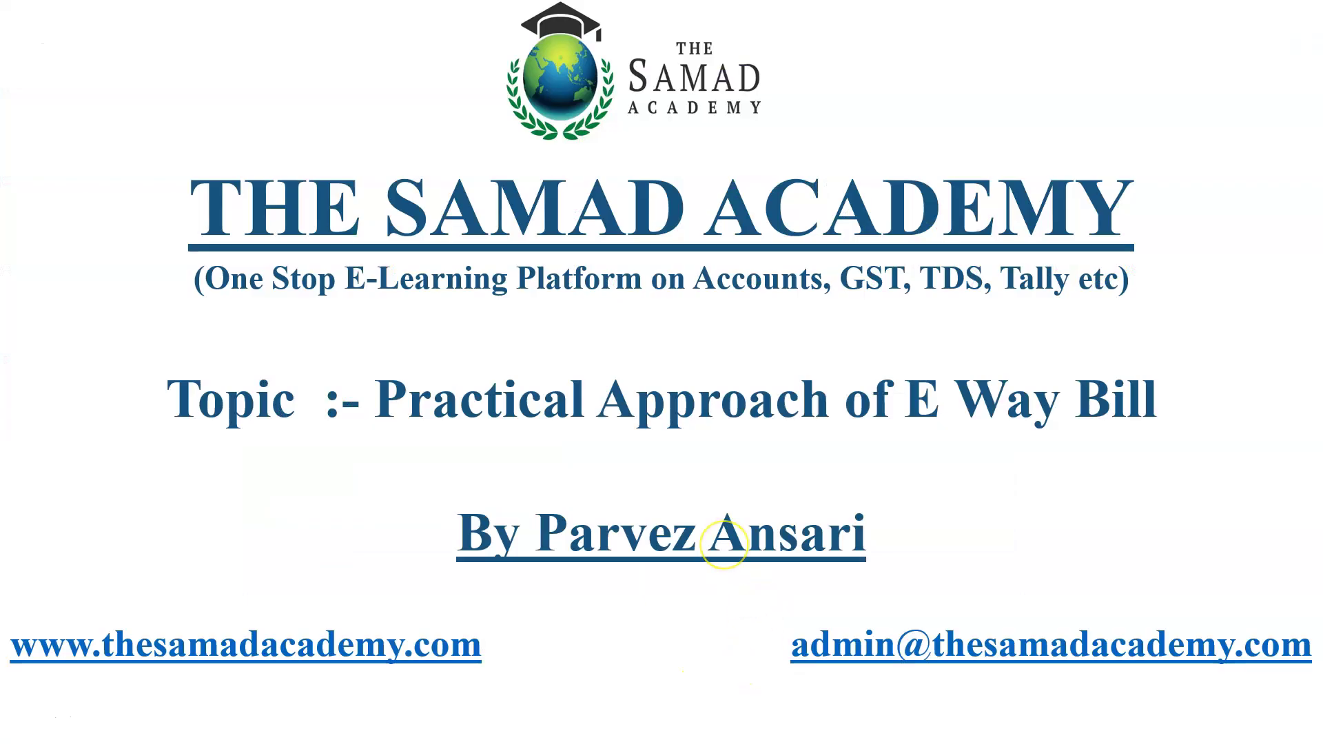
left_click(723, 545)
left_click(723, 544)
left_click(723, 544)
left_click(723, 544)
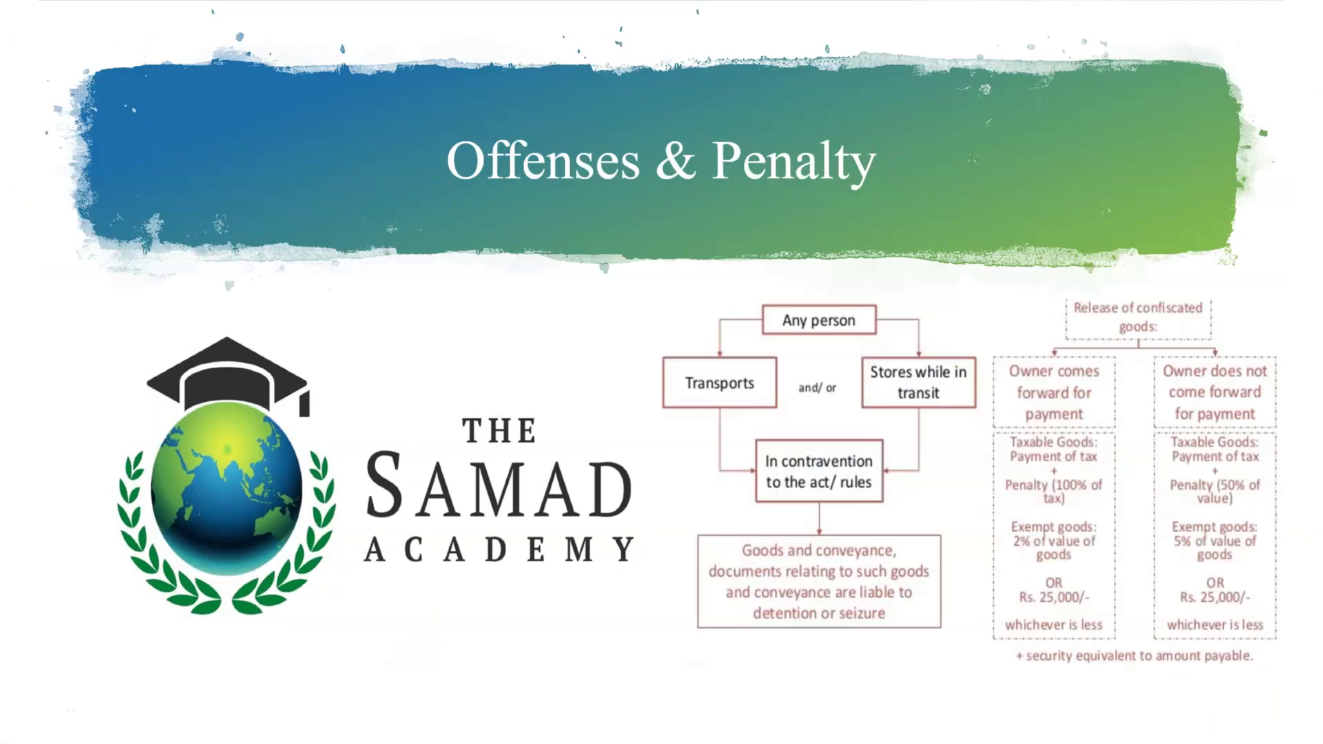
left_click(724, 544)
left_click(723, 544)
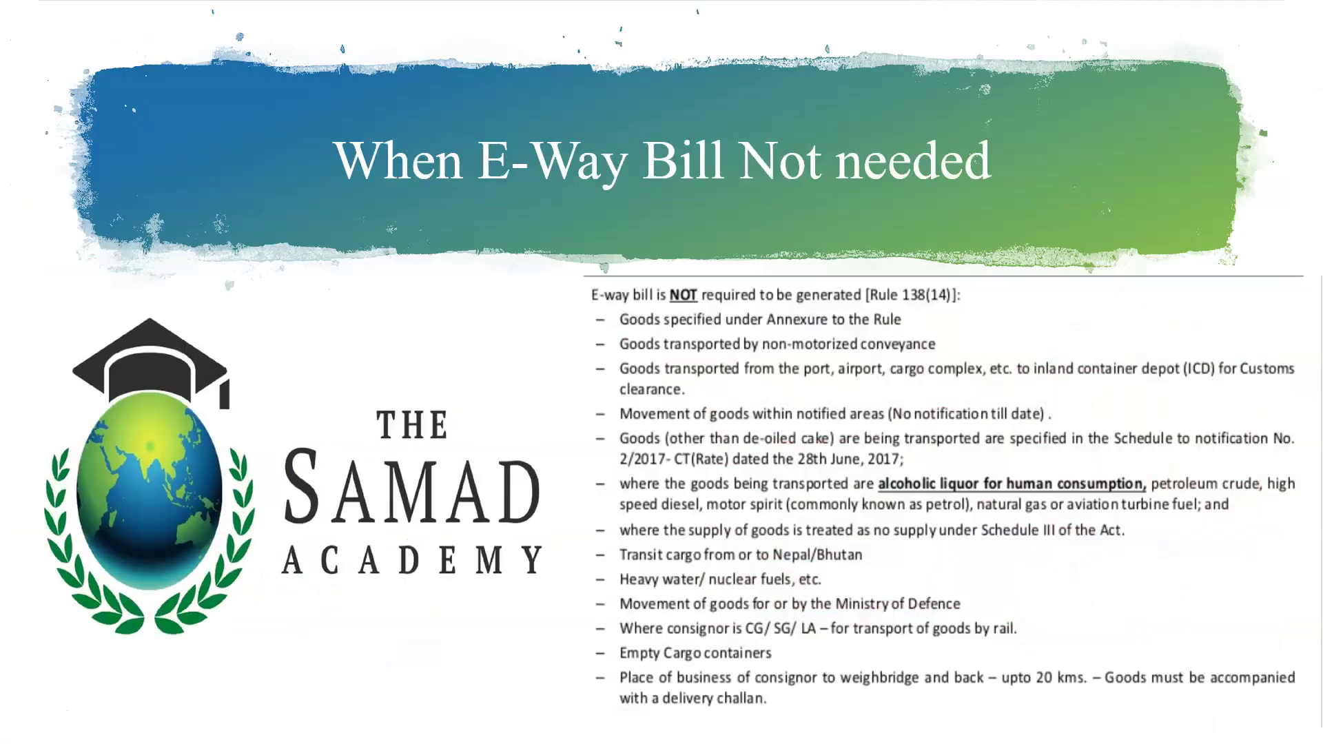